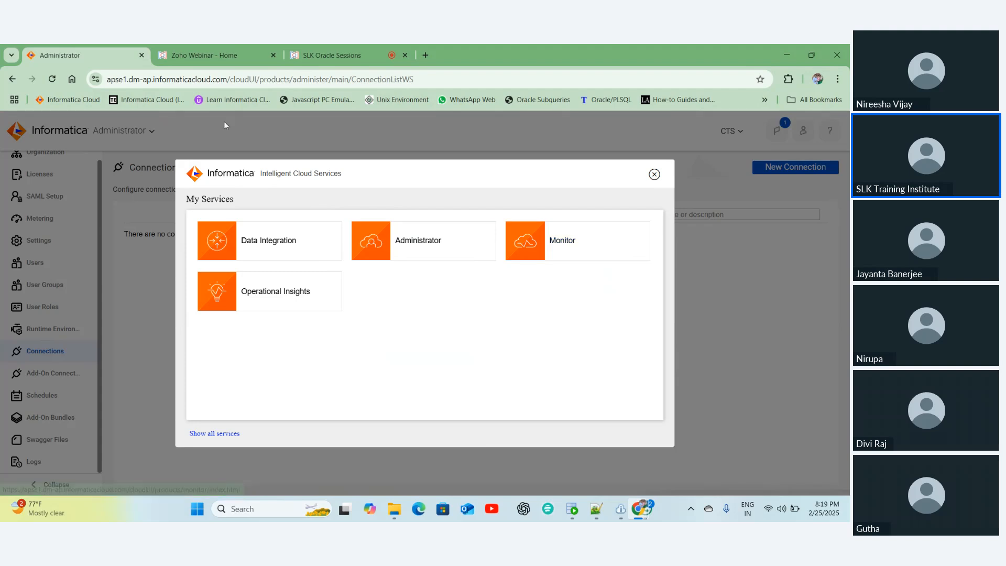
- Open Data Integration in a new browser tab from the My Services list, keeping Administrator on Connections
click(424, 244)
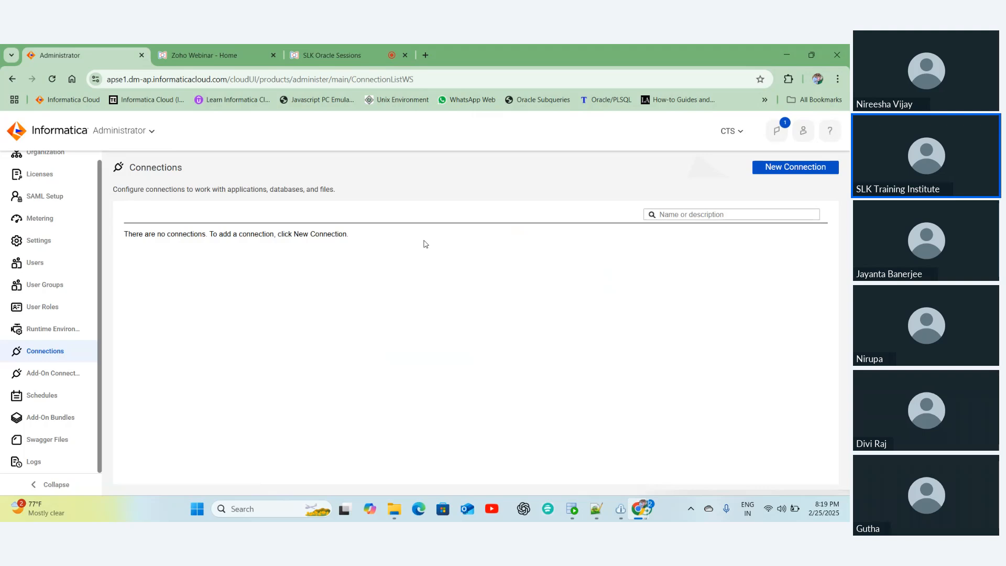
click(124, 132)
right_click(265, 246)
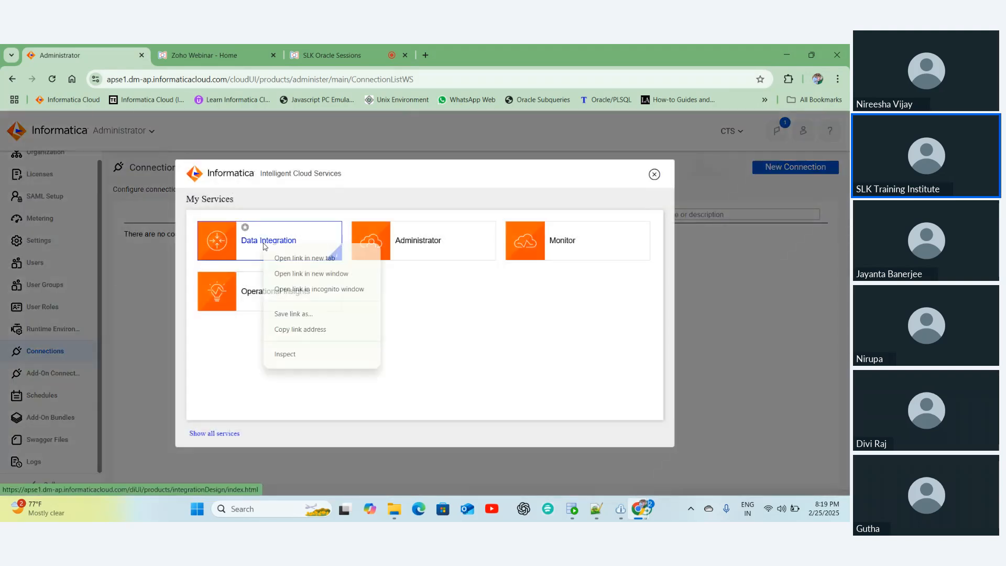
click(288, 258)
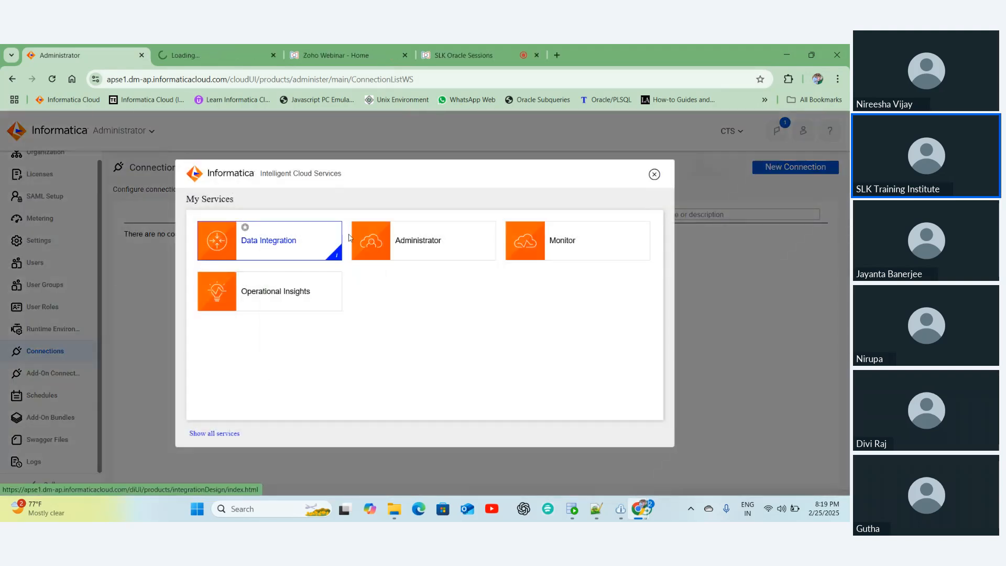
click(653, 174)
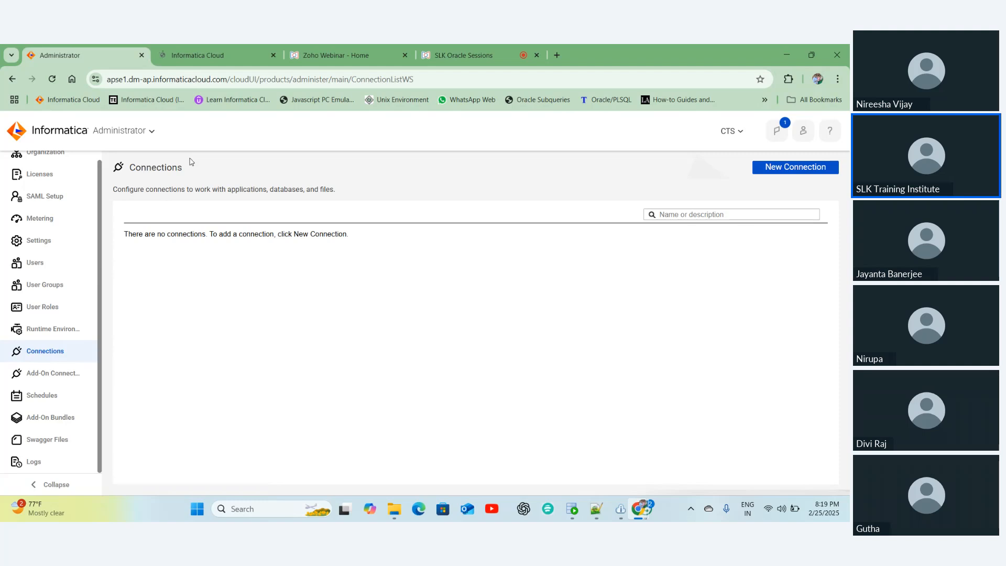
- Go to the Data Integration tab and dismiss the cloud data warehouse banner with Remind me later
click(189, 56)
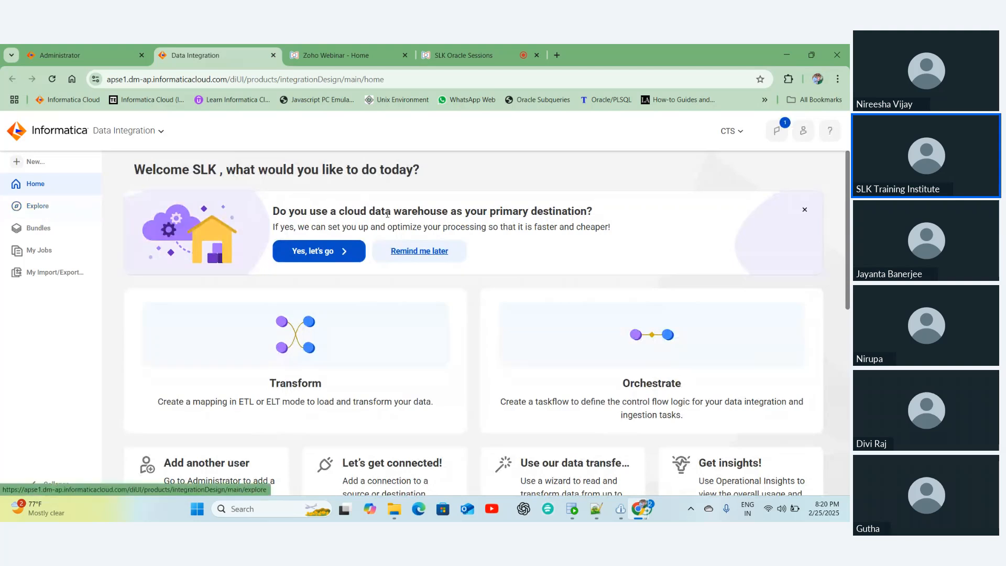
click(414, 253)
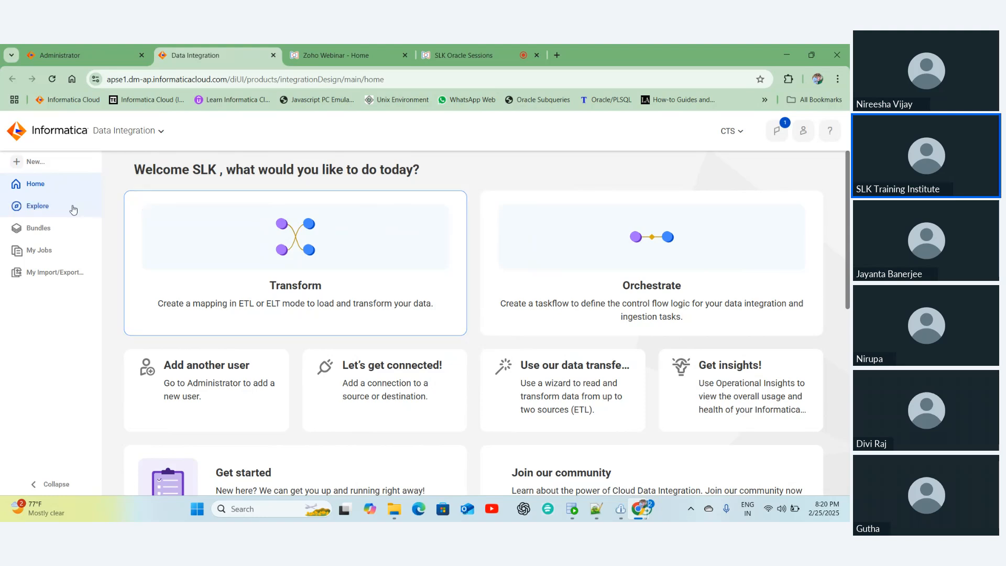
- Create a new project named SLK18 from the Explore page
click(37, 207)
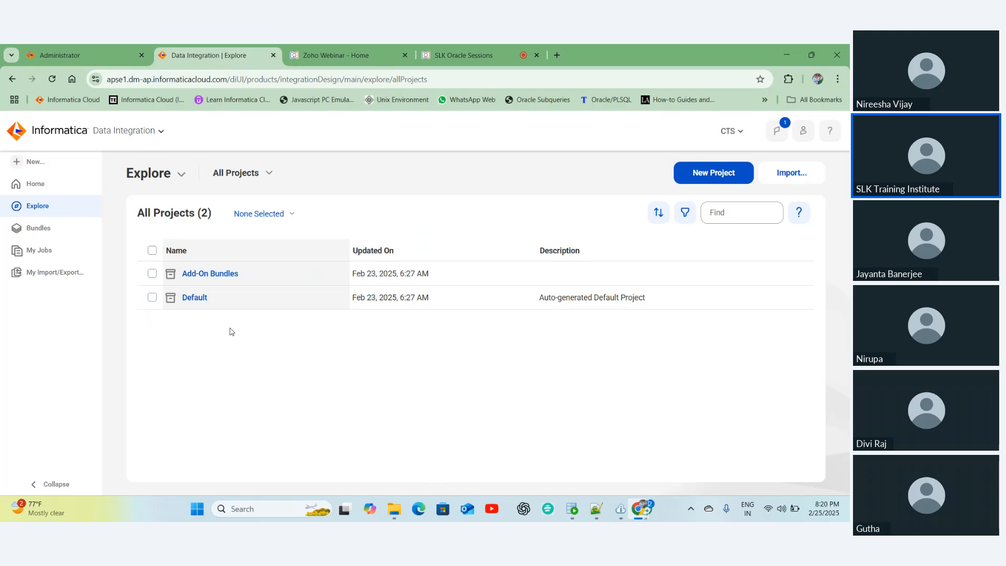
click(710, 178)
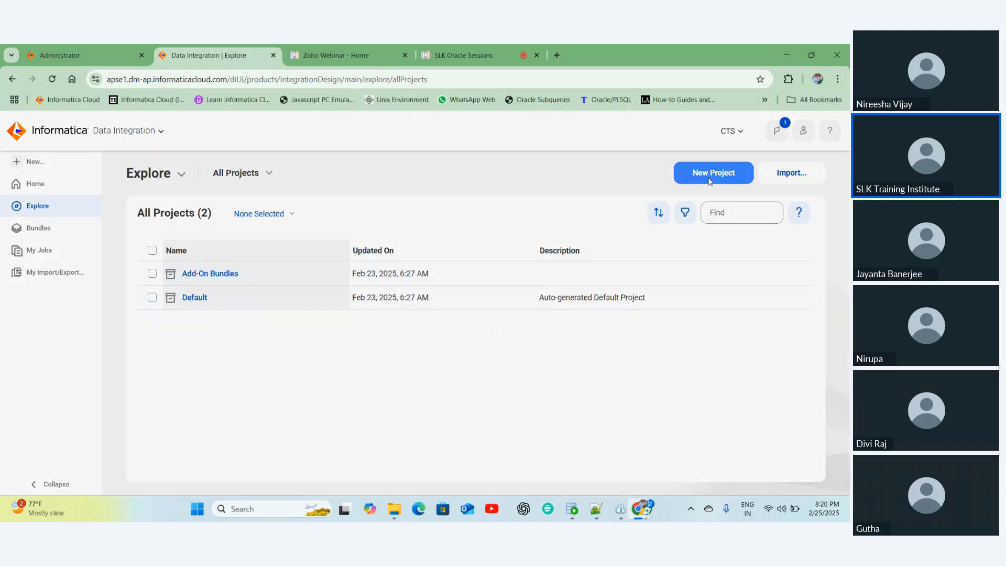
click(315, 266)
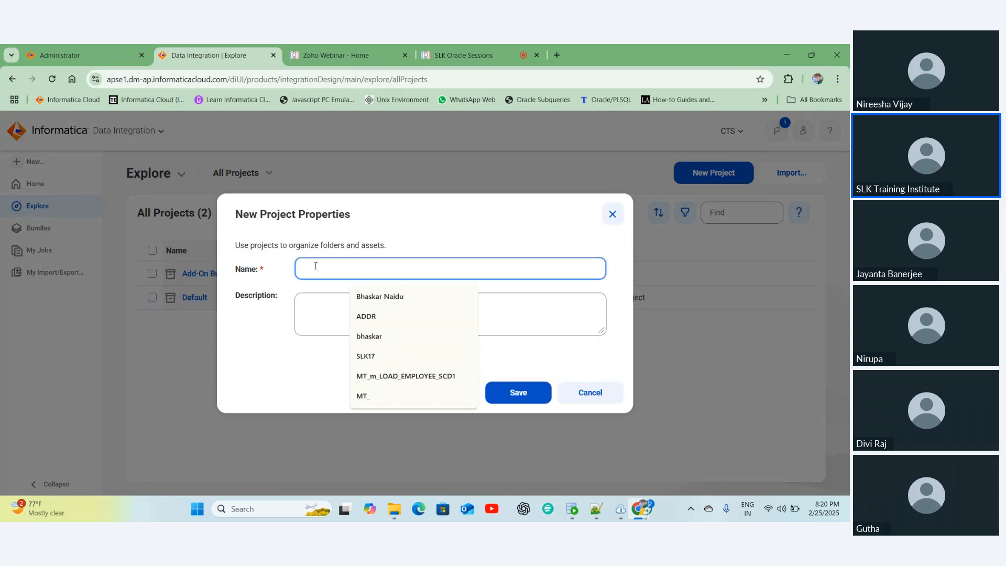
text(SLK)
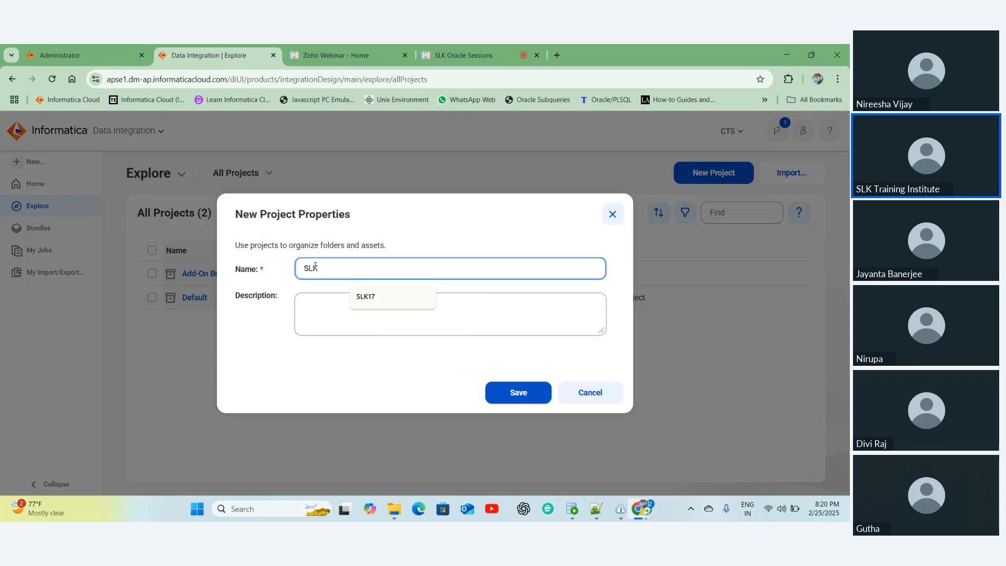
text(18)
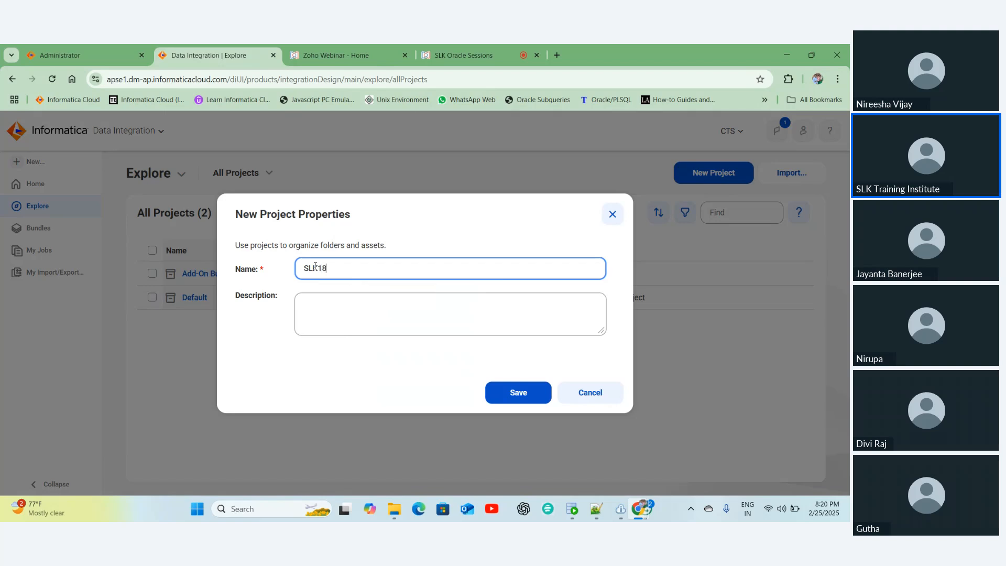
click(515, 393)
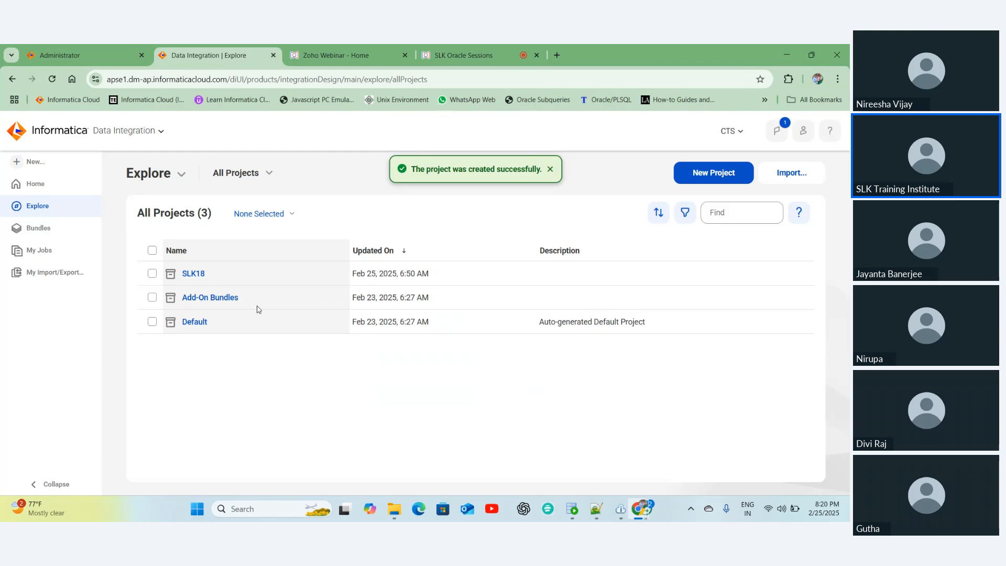
- Add a new folder named Training inside the SLK18 project
click(193, 273)
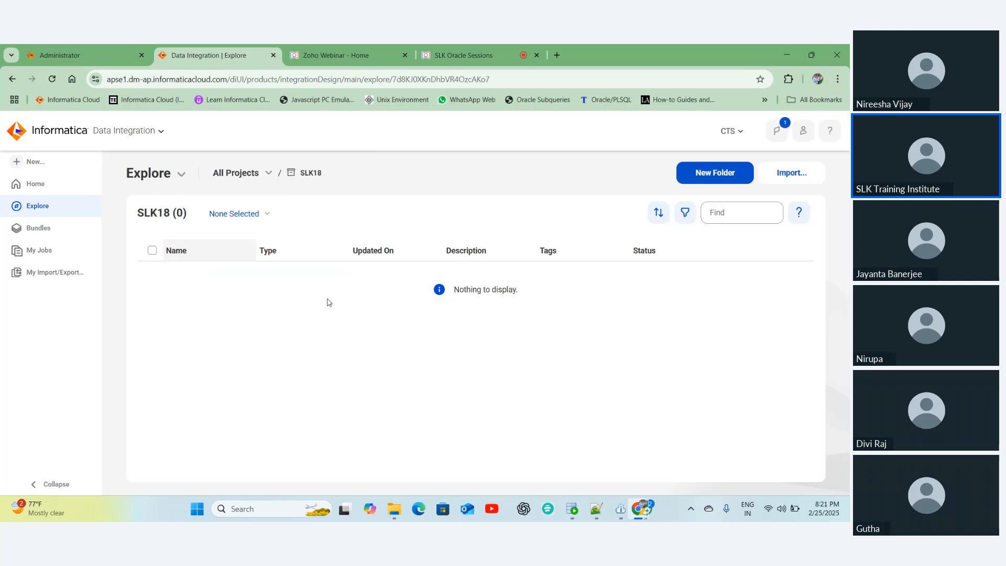
click(703, 171)
click(333, 271)
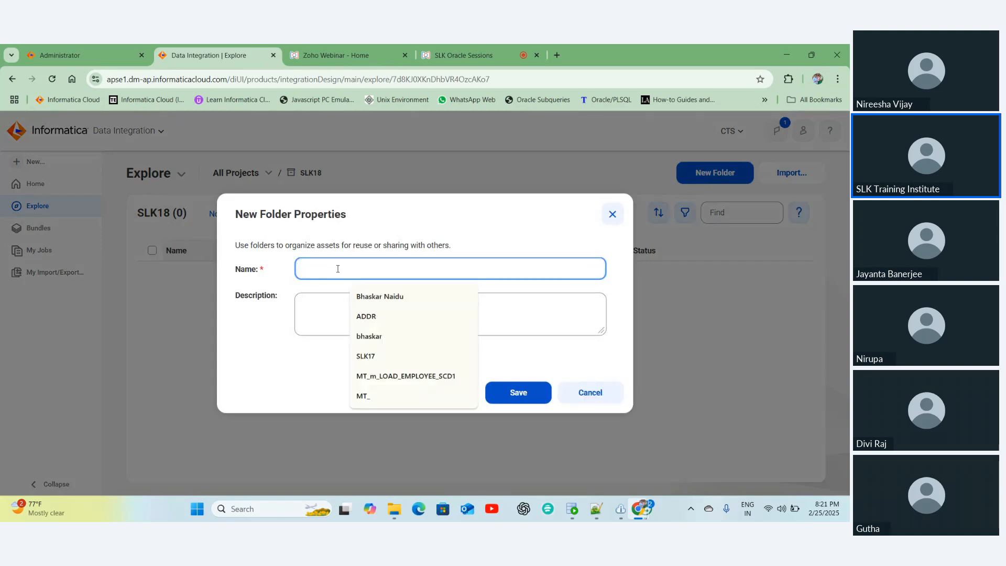
text(STAG)
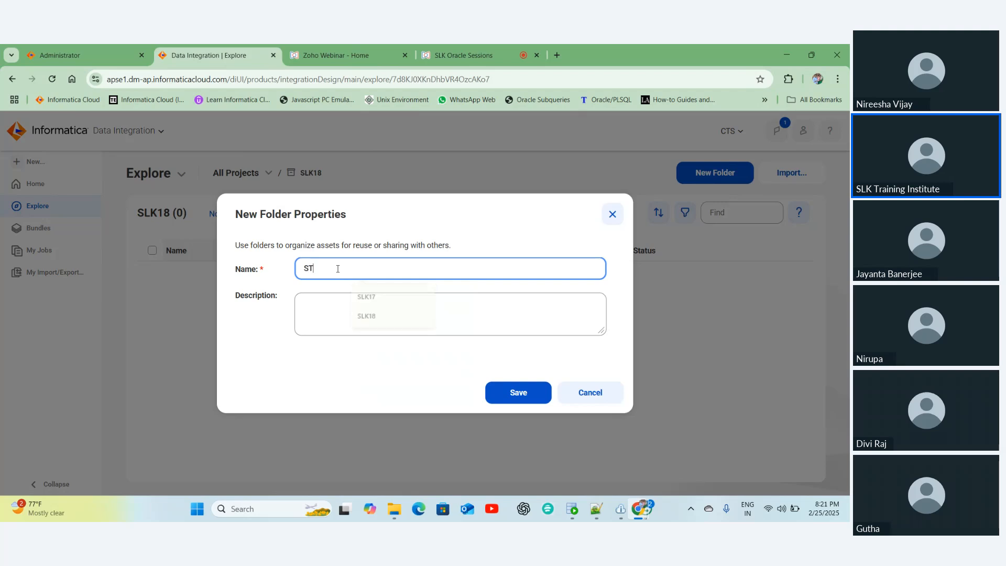
key(BackSpace)
key(BackSpace)
key(BackSpace)
key(BackSpace)
text(Training)
click(528, 399)
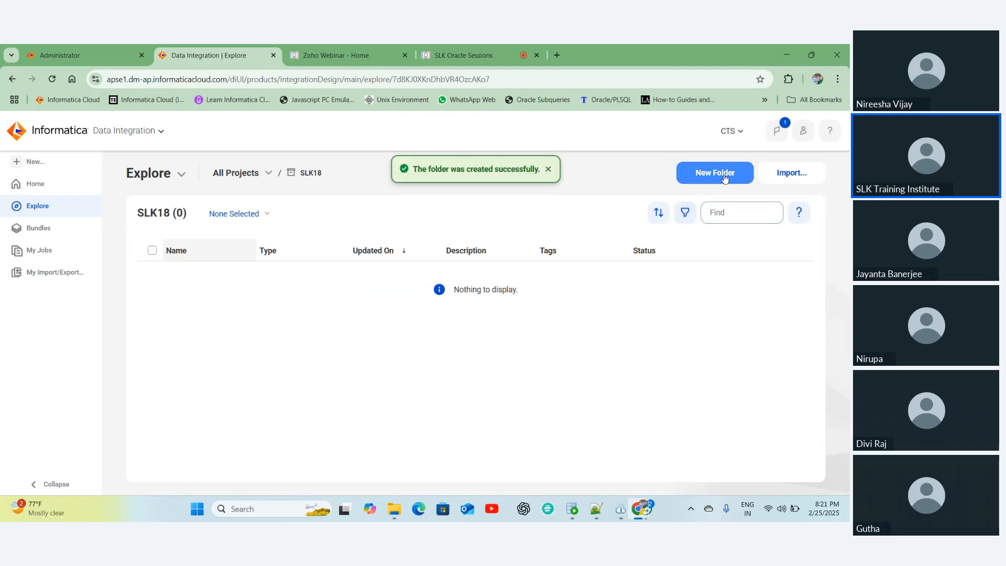
- Return to the Administrator tab and focus the Connections Name or description search box
double_click(308, 171)
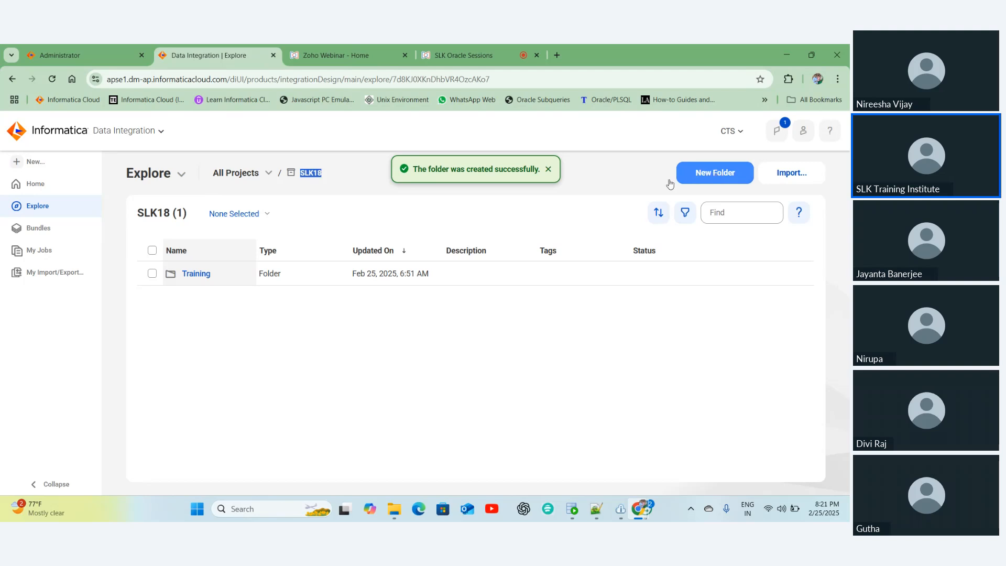
click(121, 54)
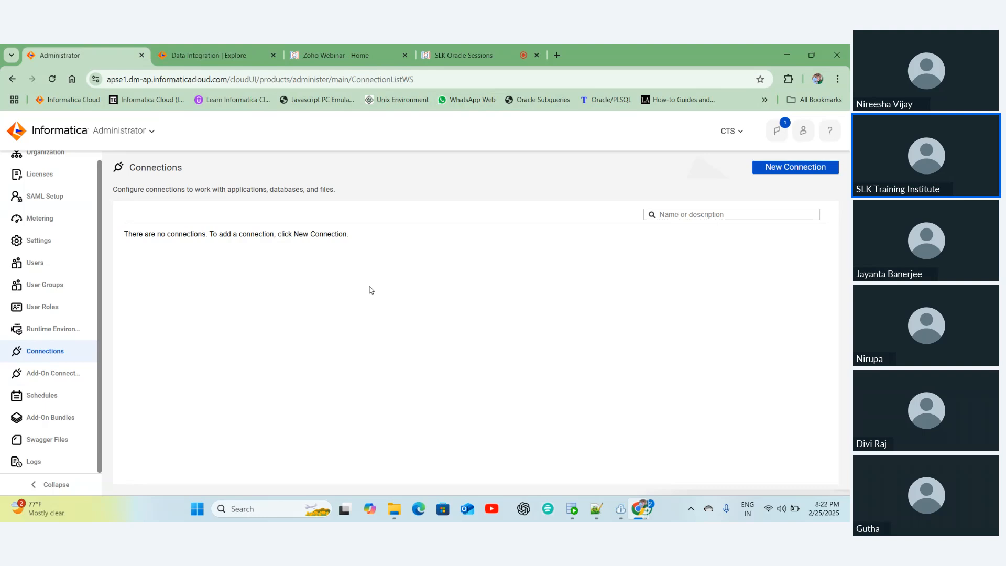
click(679, 214)
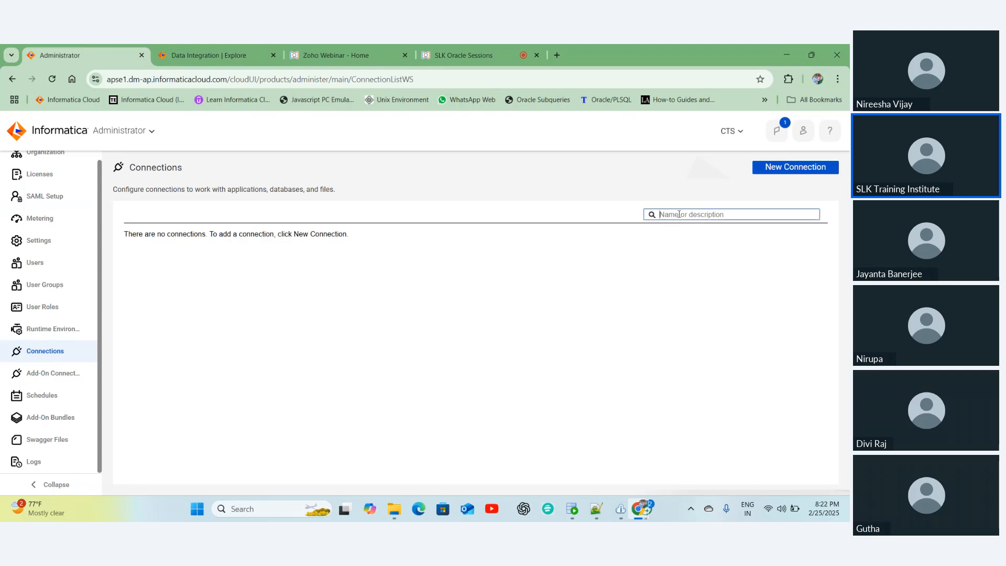
- Start a new connection and enter SLK18_ORA_SYSTEM as its connection name
click(792, 167)
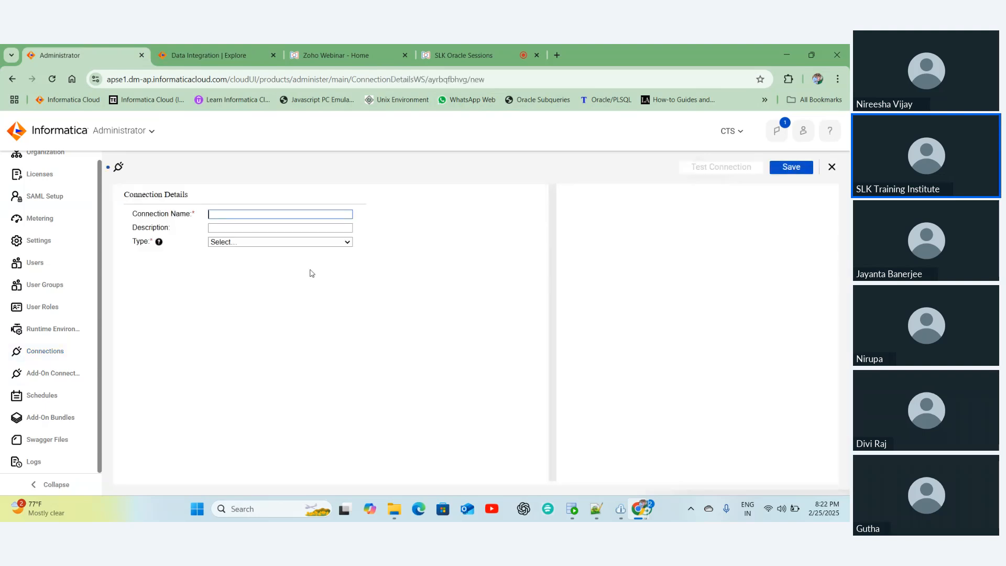
click(232, 215)
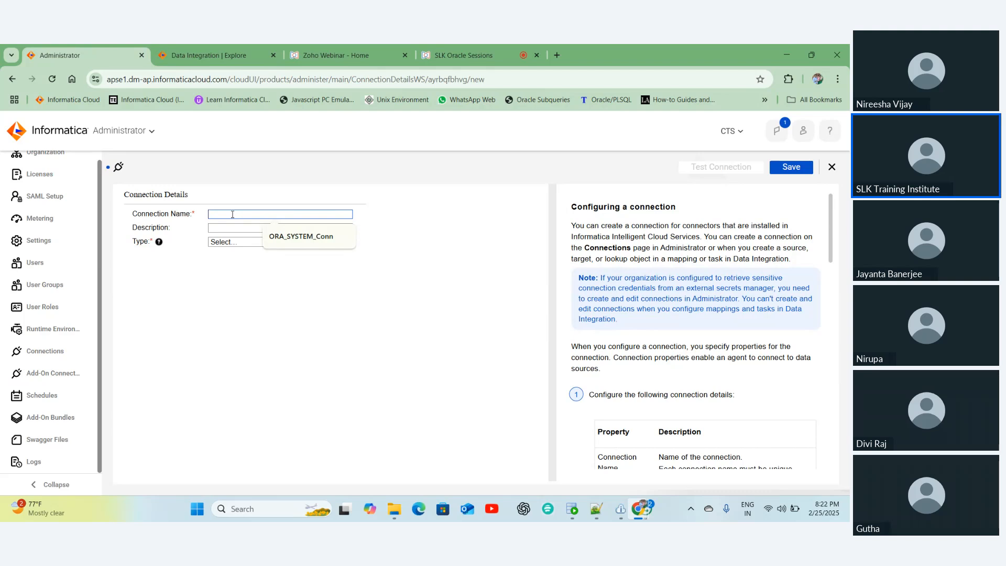
text(SLK18)
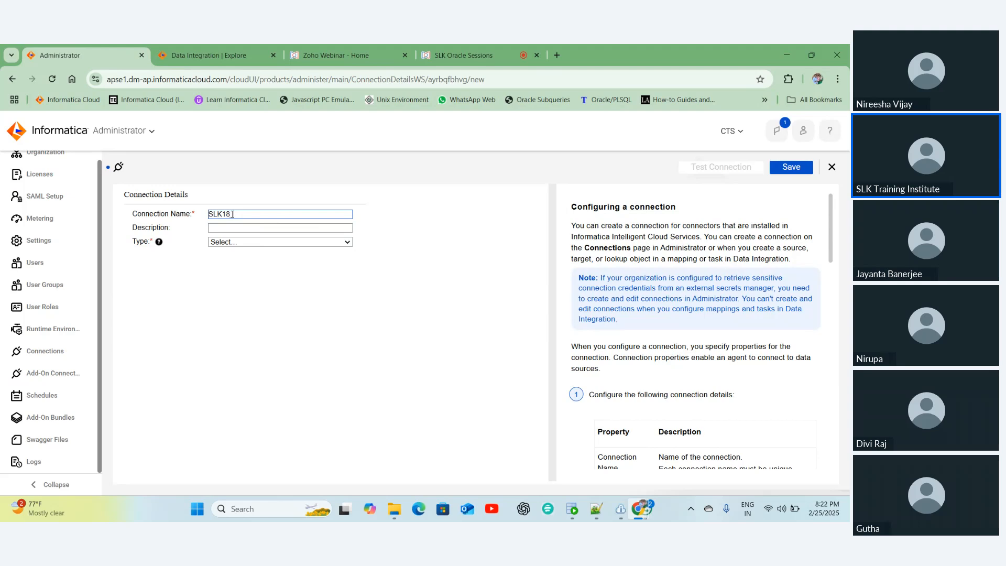
text(_ORA_)
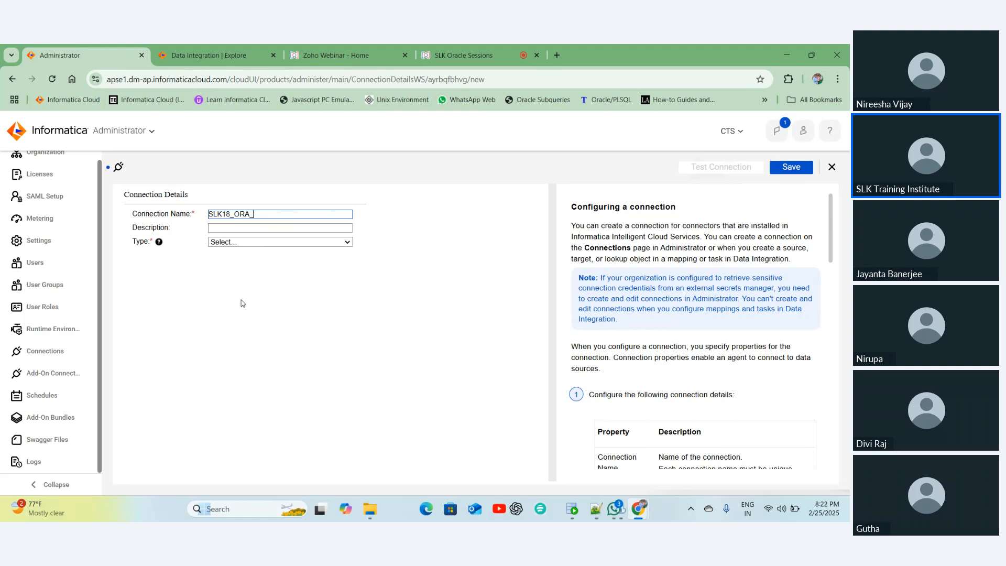
text(SYS)
key(BackSpace)
key(BackSpace)
key(BackSpace)
text(SLK)
key(BackSpace)
key(BackSpace)
key(BackSpace)
text(SYSTEM)
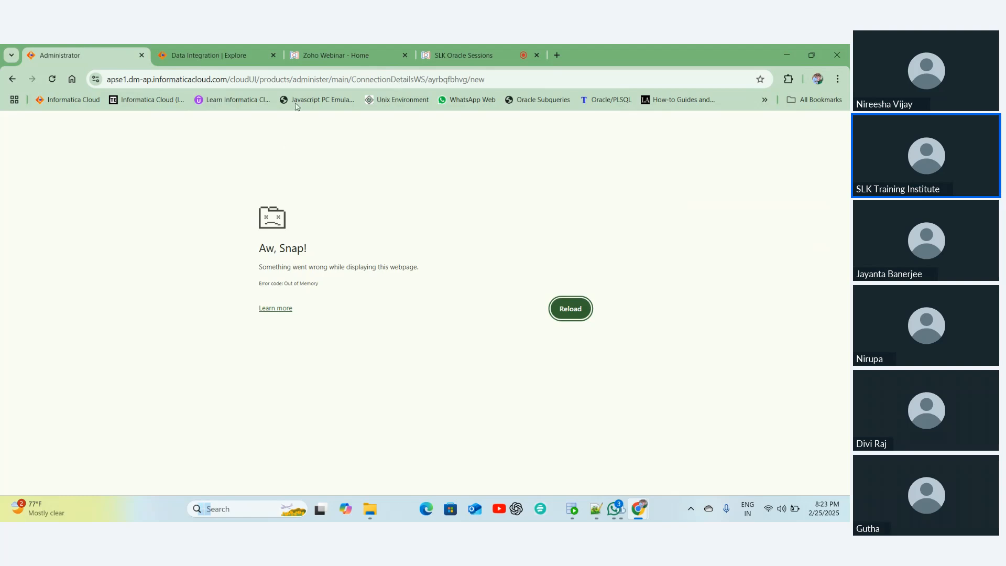
- Reload the crashed Administrator page from the address bar
click(282, 75)
key(Return)
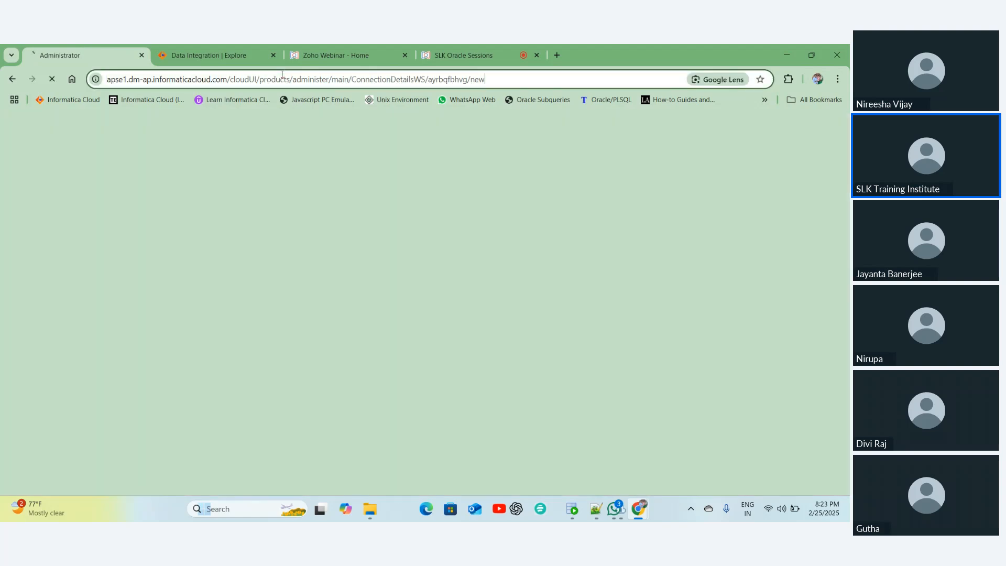
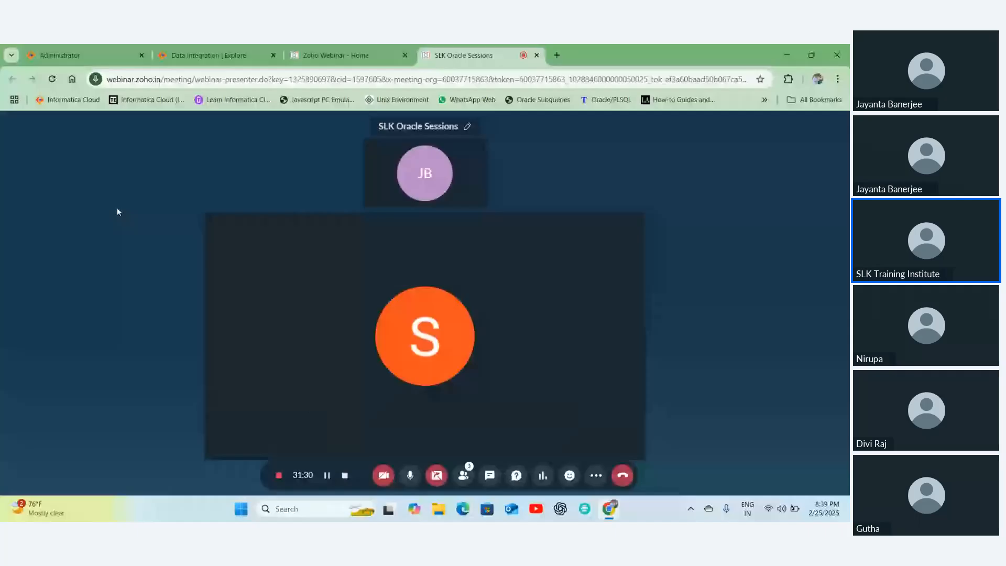
- Go to Administrator's Connections list and start a new connection
click(79, 56)
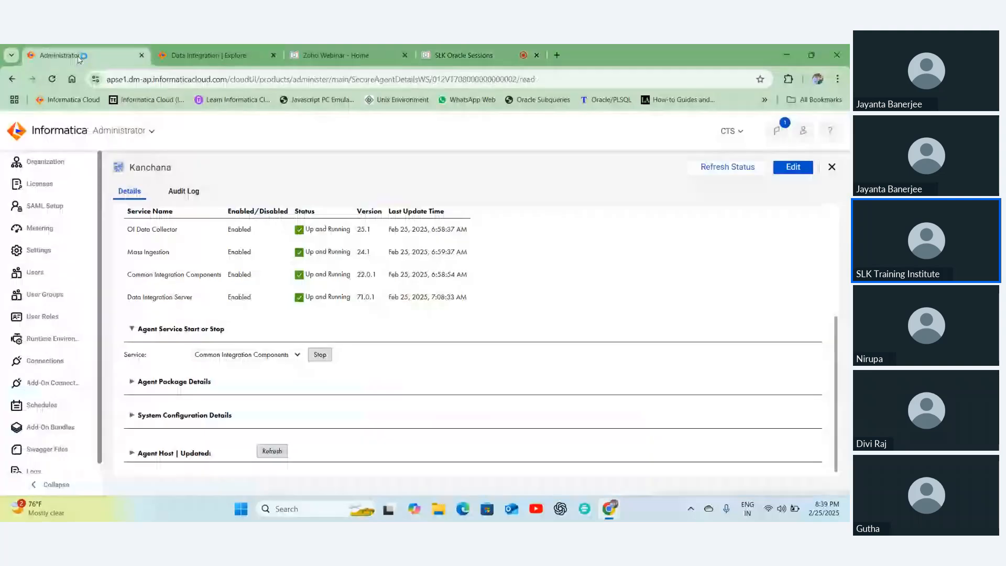
click(46, 361)
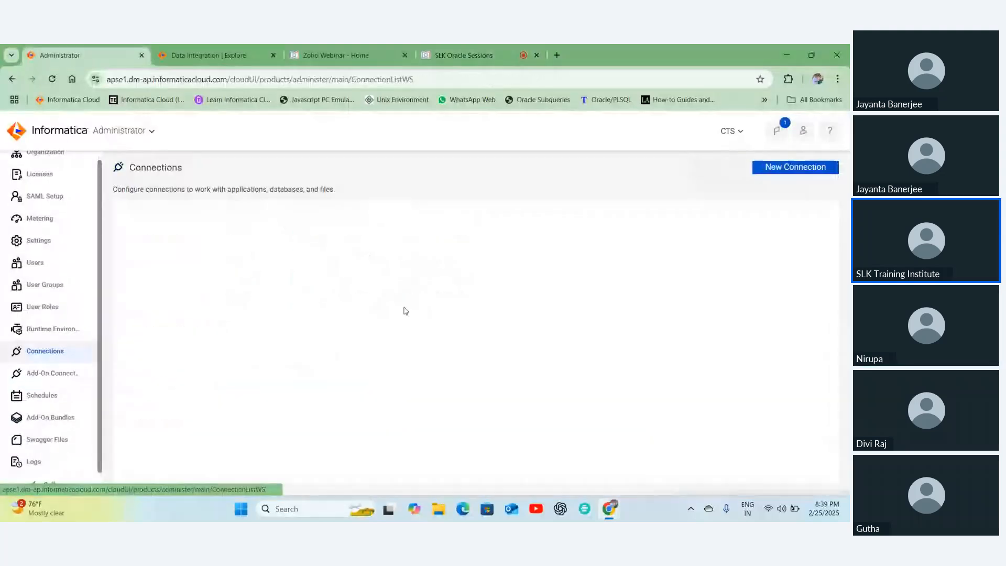
click(780, 168)
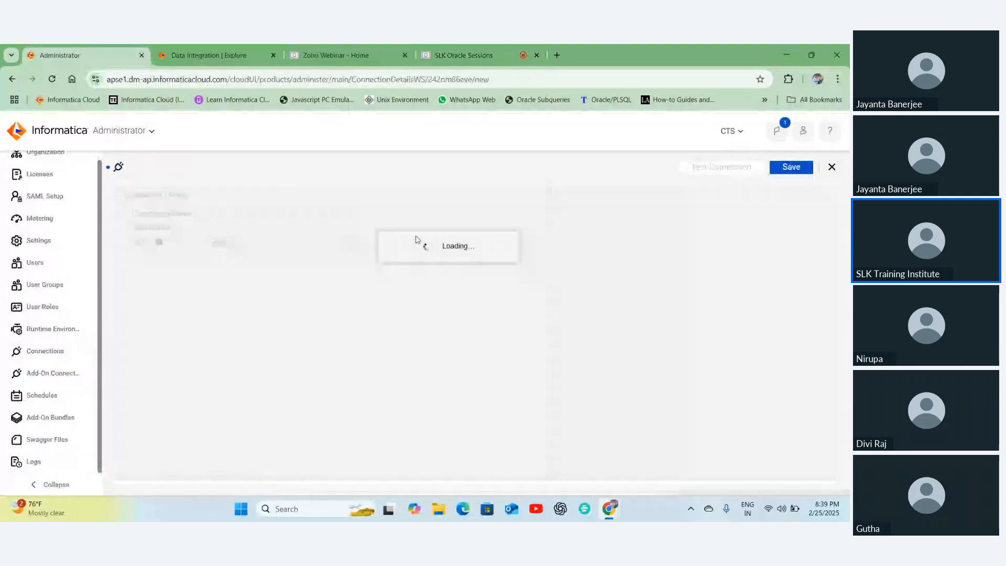
- Enter SLK18_ORA_SYSTEM as the connection name, correcting typos
click(232, 213)
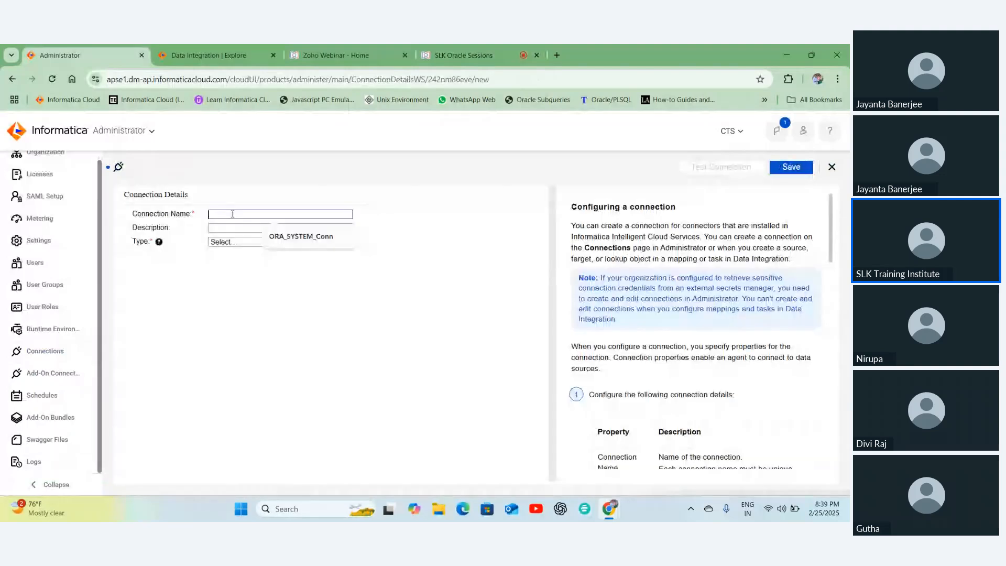
text(SLK)
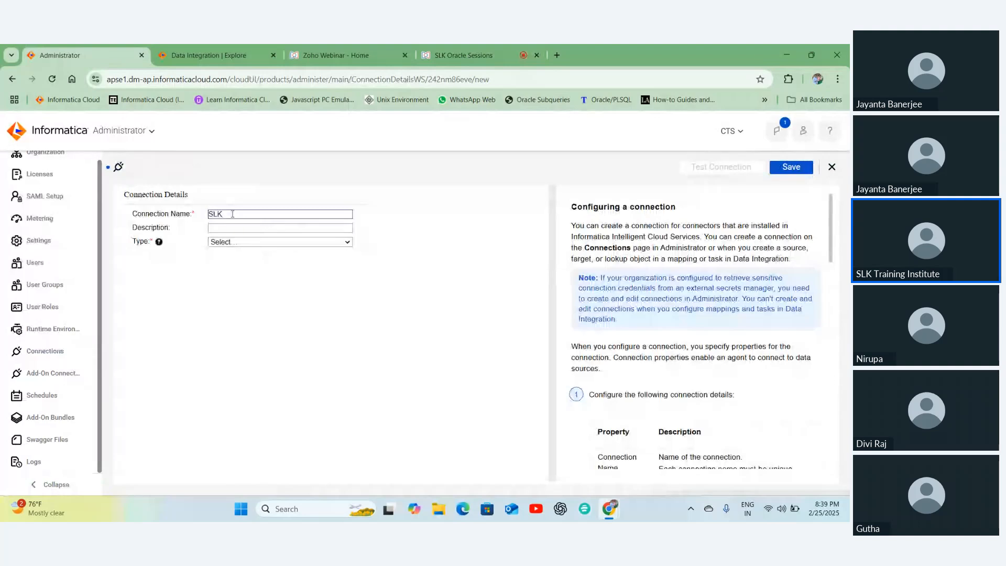
text(18_ORA_SYSTEM)
drag(250, 214, 199, 218)
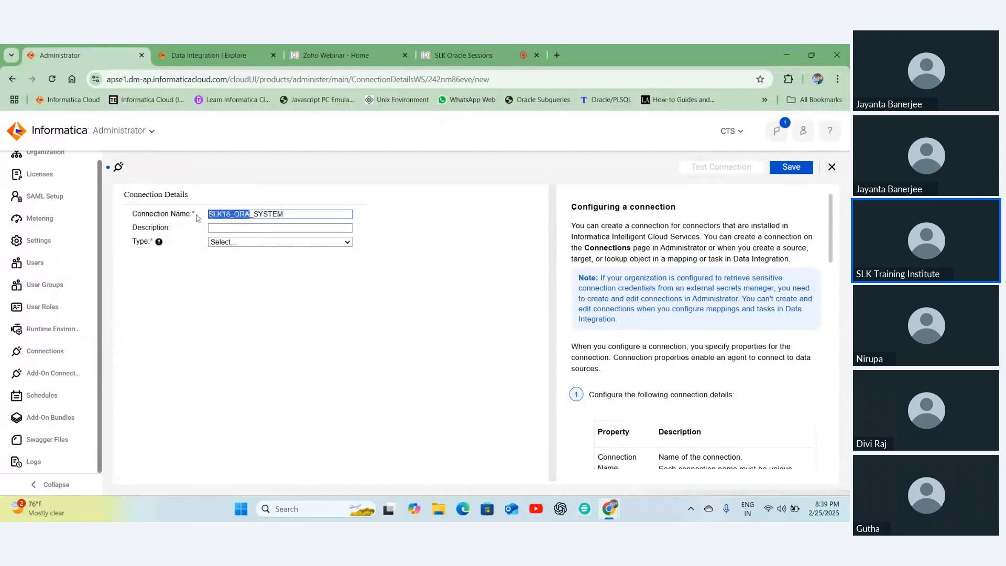
click(255, 244)
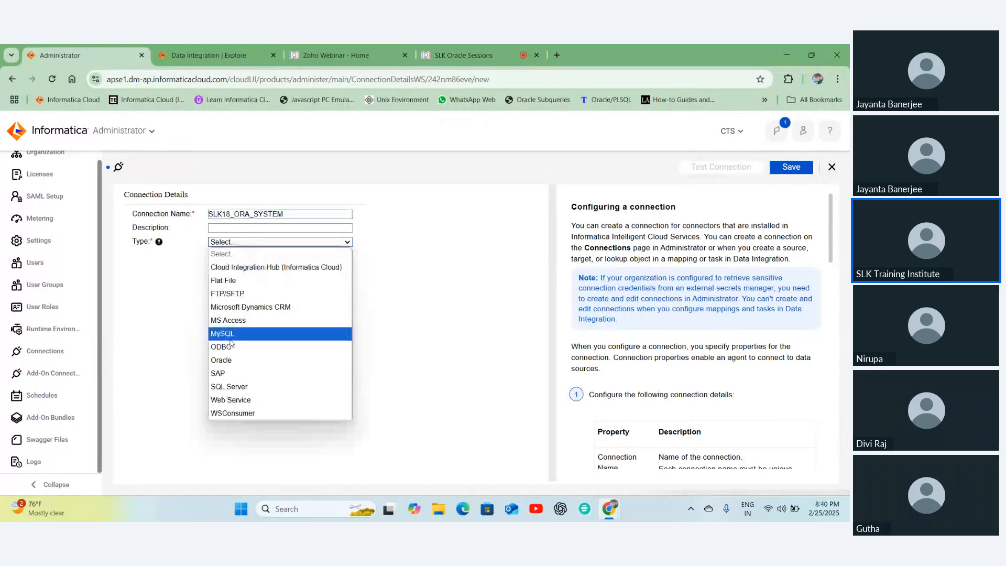
- Set the connection type to Oracle and launch Oracle SQL Developer from the desktop
click(227, 365)
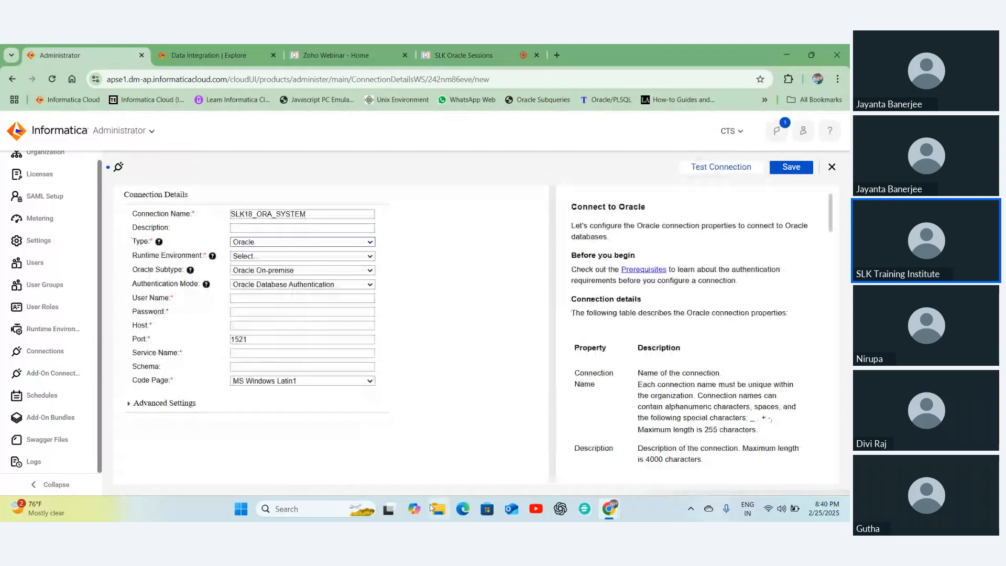
key(super+d)
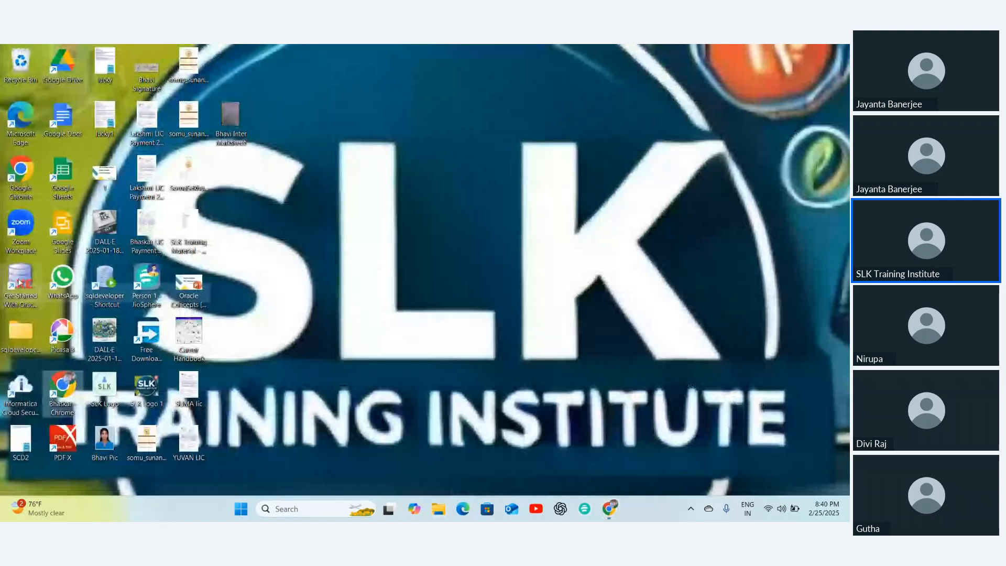
double_click(106, 282)
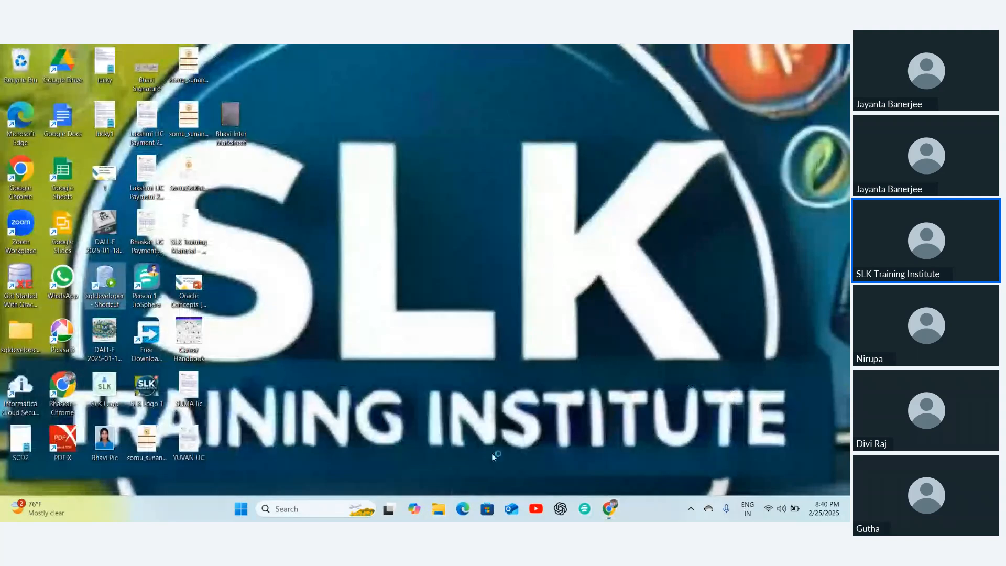
mouse_move(609, 508)
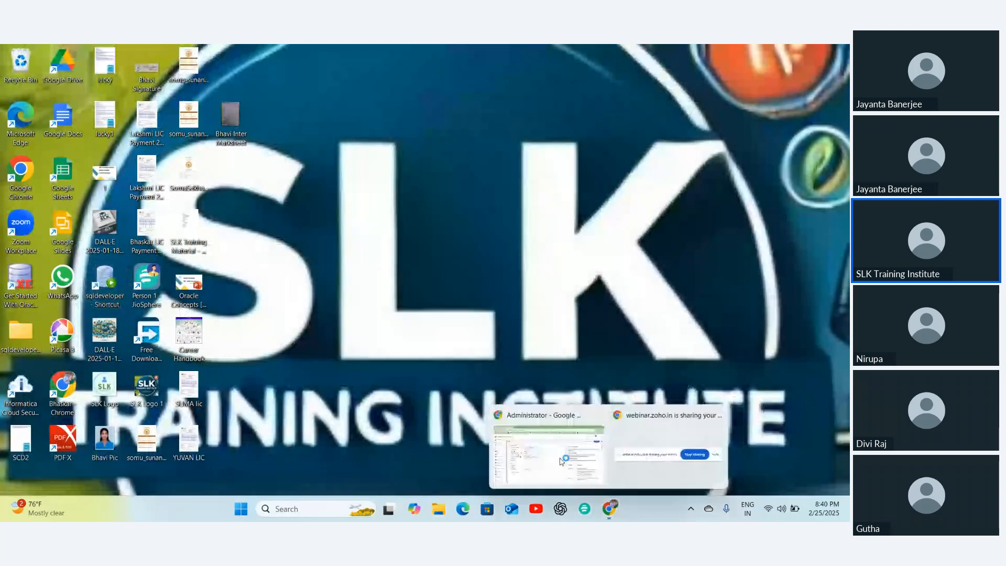
click(560, 460)
- Enter user name SYSTEM and its password, and choose runtime environment Kanchana
click(250, 294)
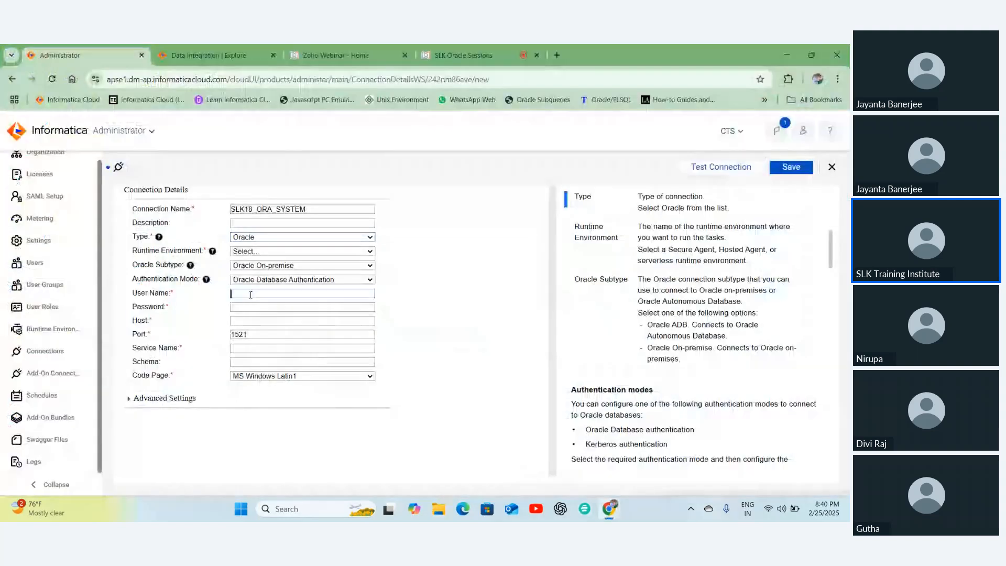
click(250, 295)
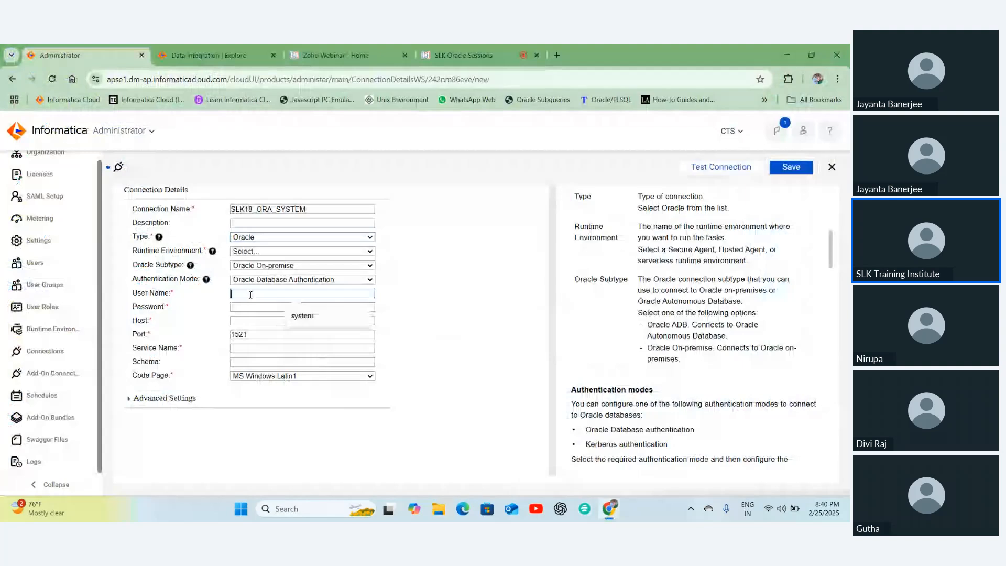
text(SYSTEM)
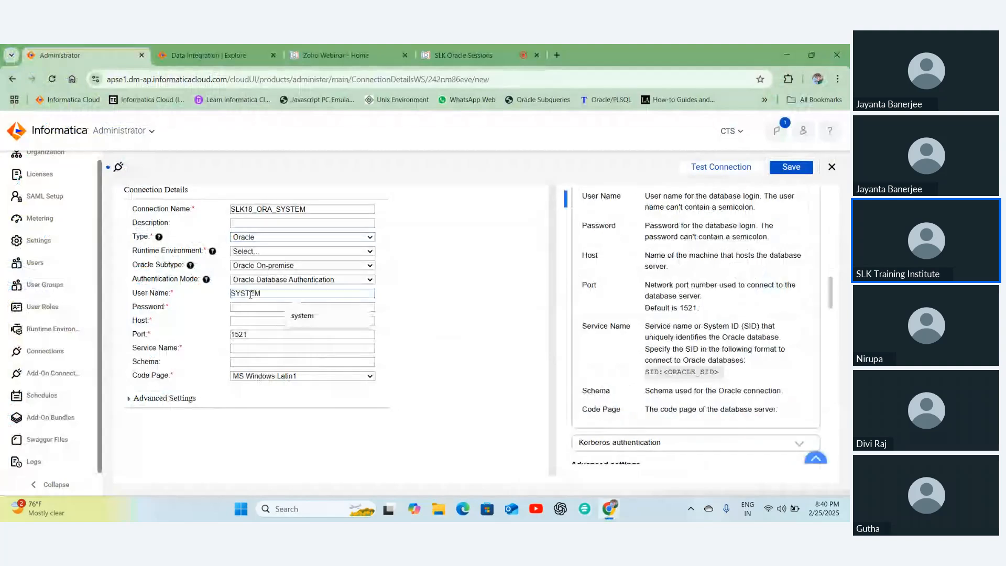
click(248, 308)
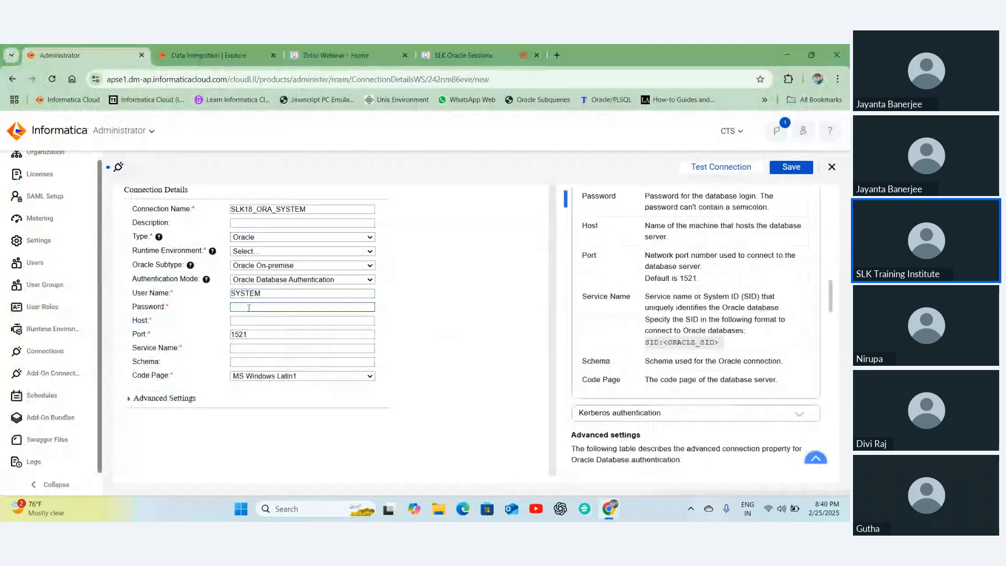
text(•••••)
click(251, 251)
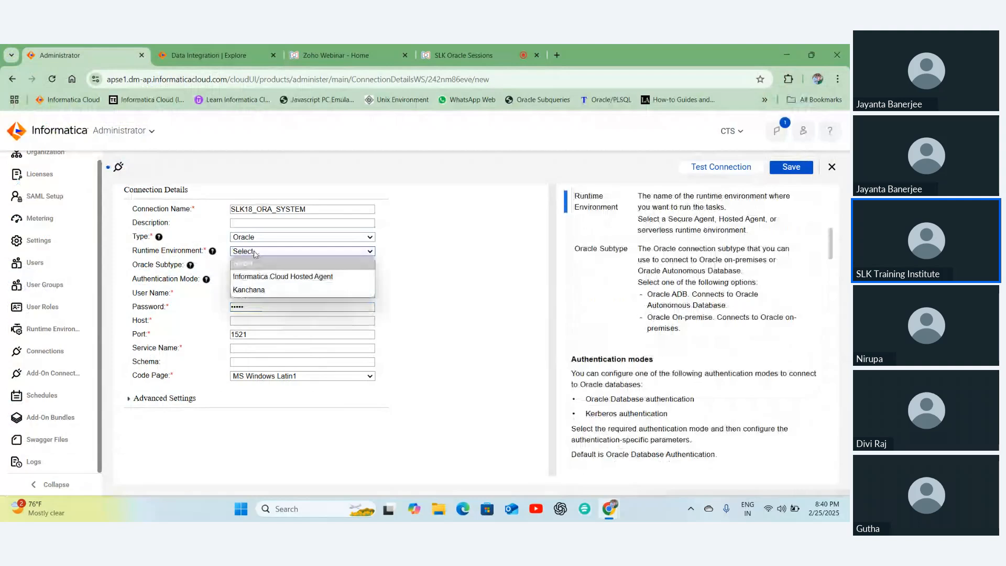
click(249, 289)
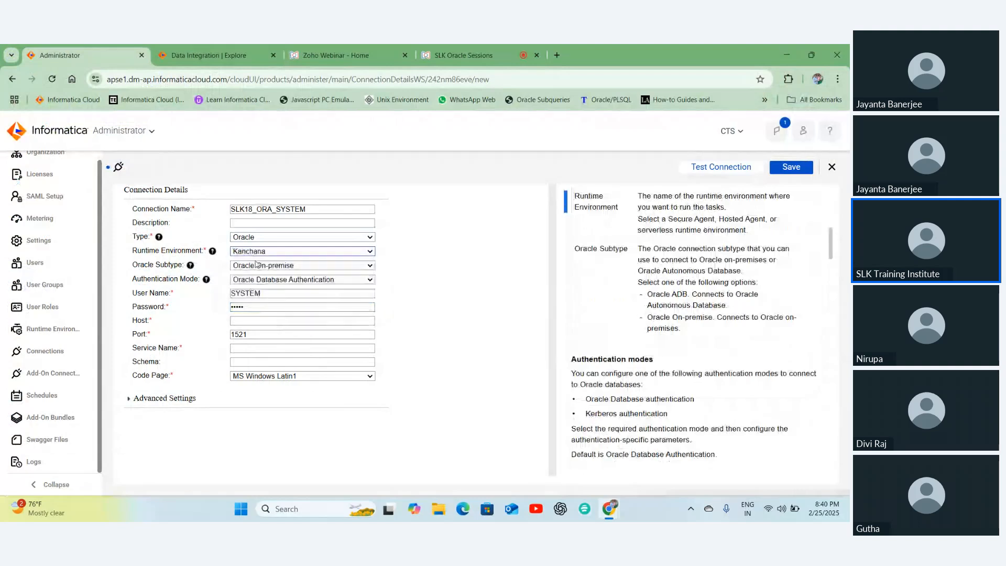
click(241, 322)
- Fill in host localhost and service name xe from the autofill suggestions
click(241, 322)
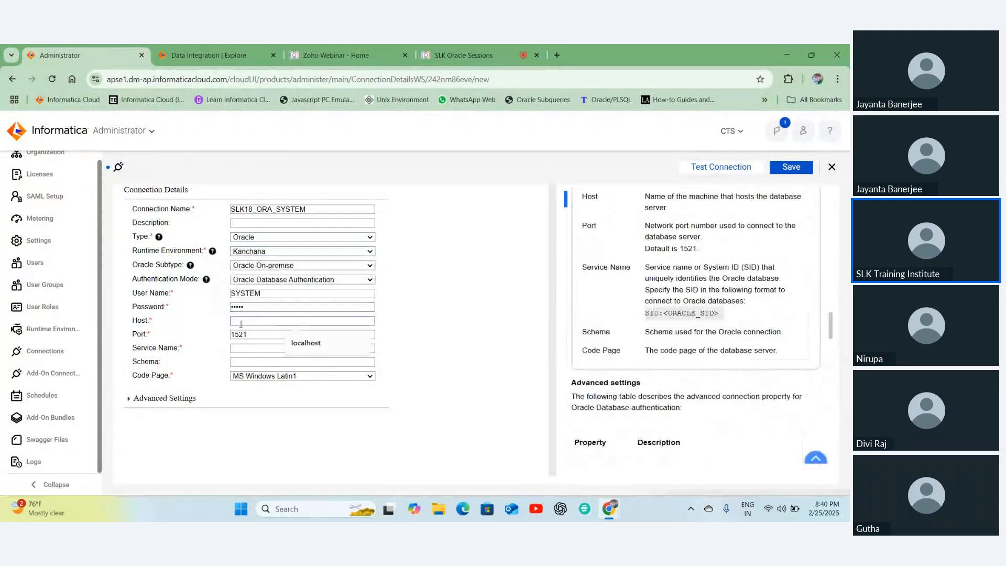
click(298, 354)
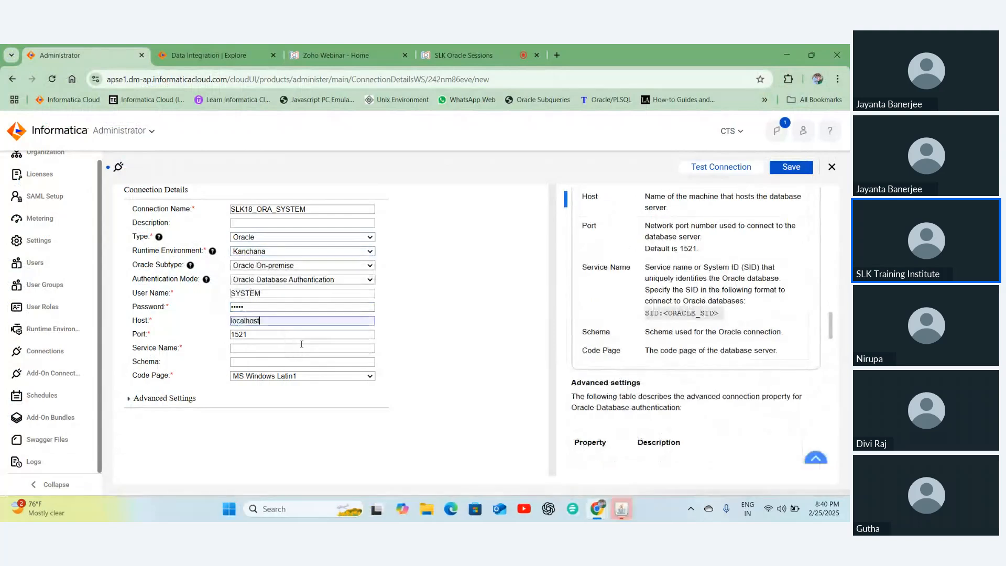
click(246, 348)
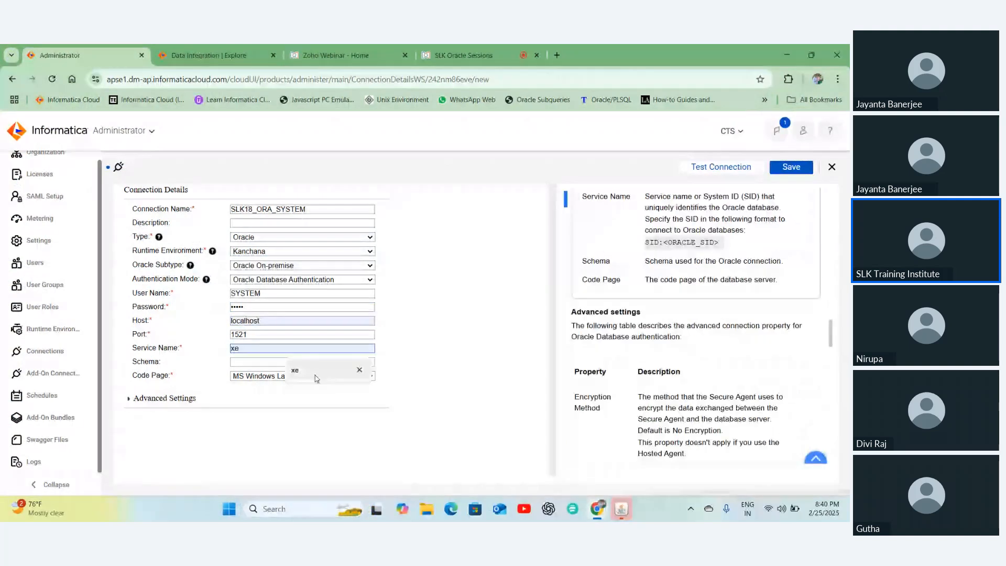
click(315, 375)
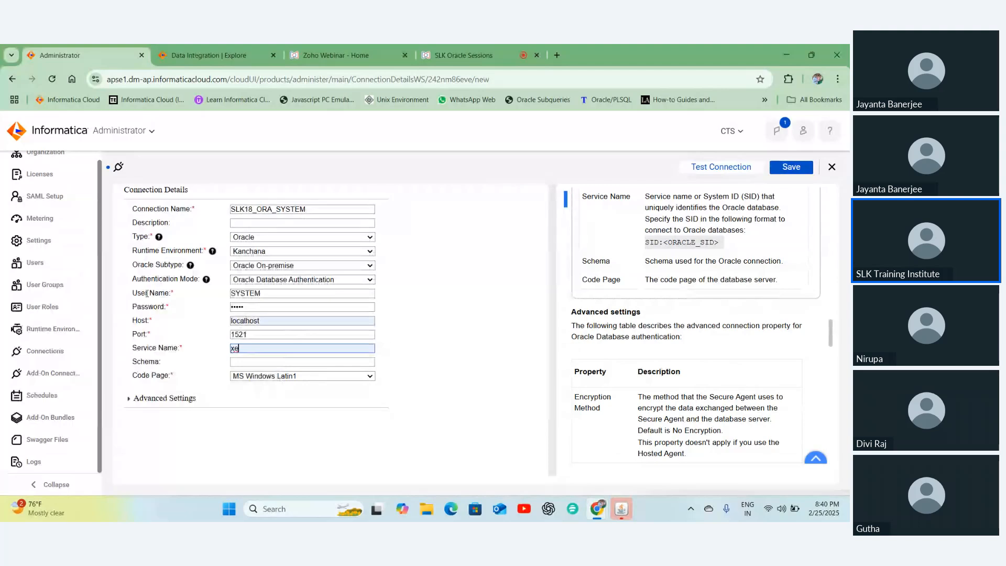
- Review the login and server fields, then bring Oracle SQL Developer forward
drag(147, 294, 249, 349)
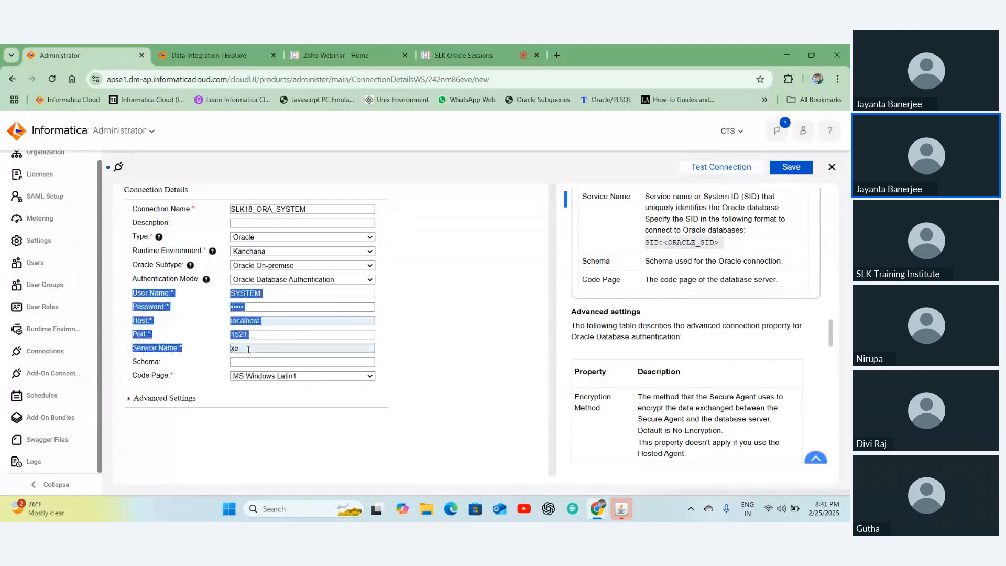
click(249, 306)
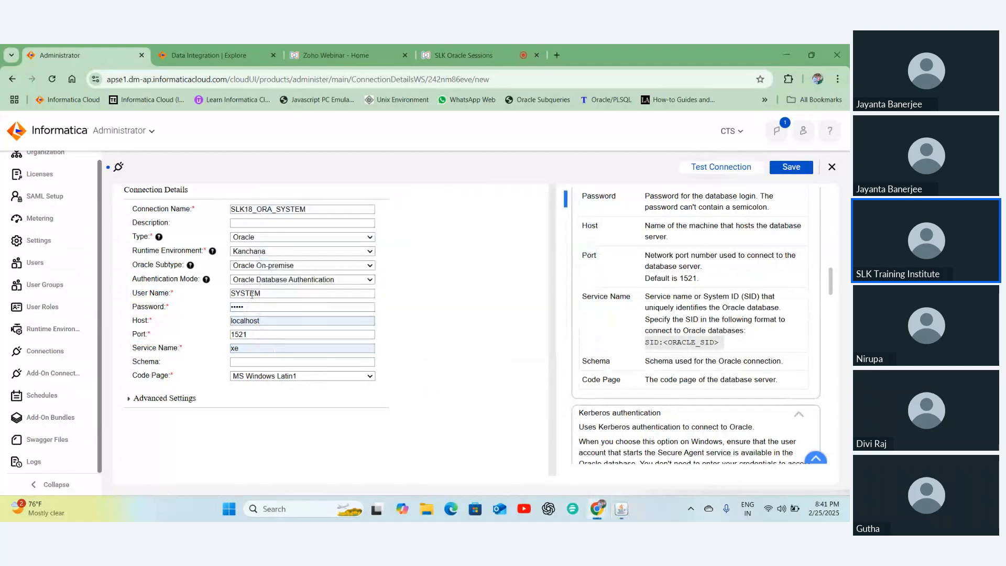
double_click(252, 295)
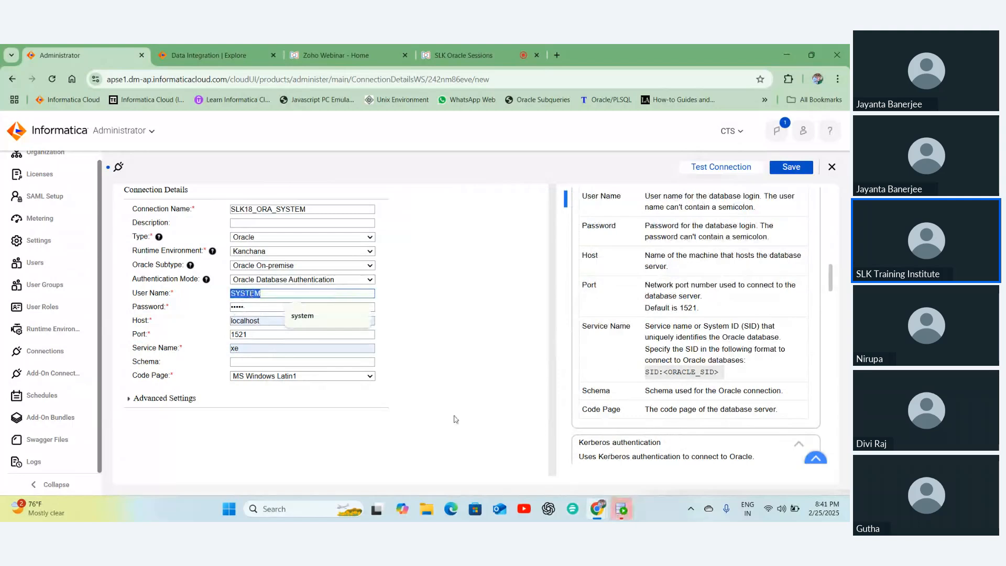
click(624, 510)
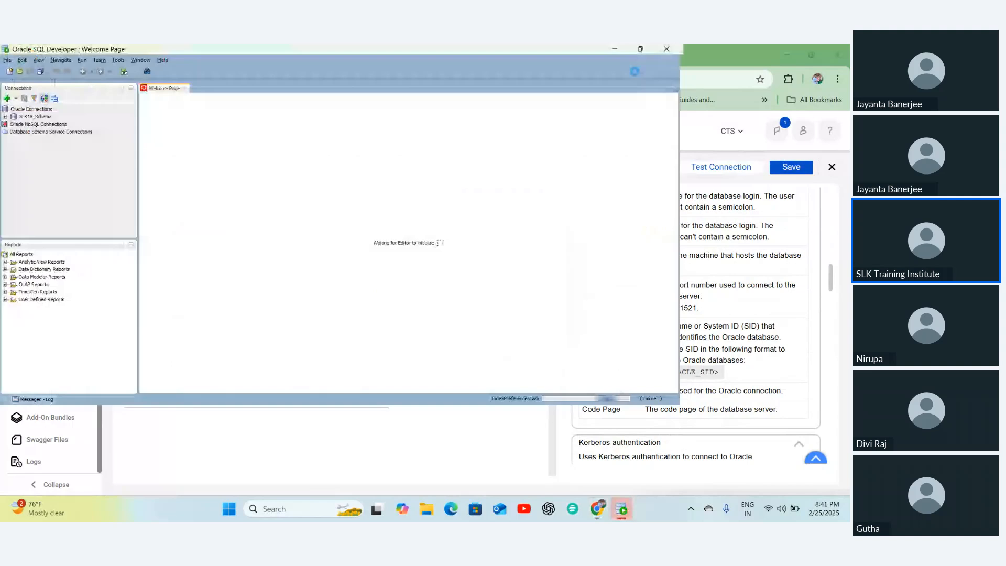
- Maximize SQL Developer and define connection SYSTEM_Schema for user system, saving its password
click(640, 49)
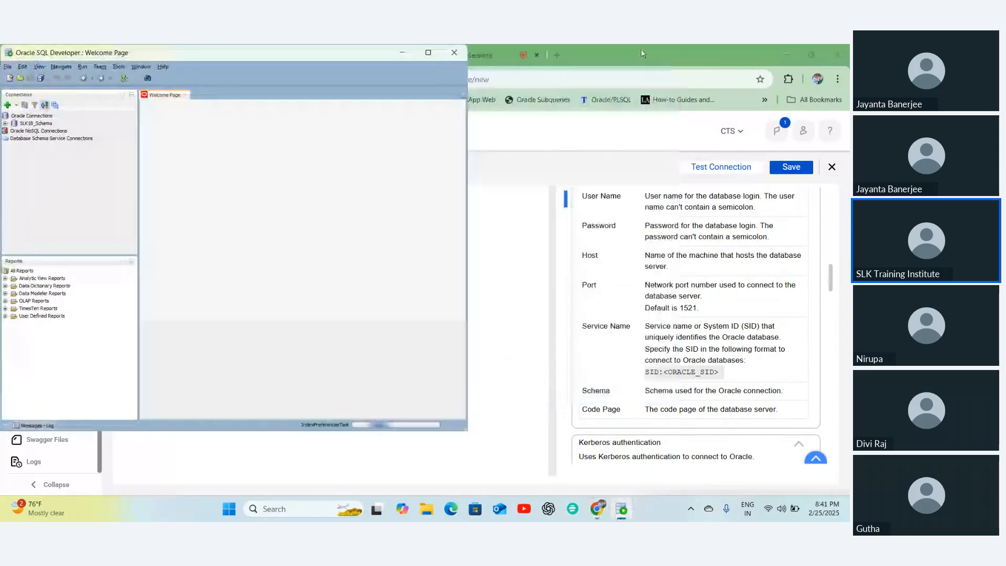
click(428, 52)
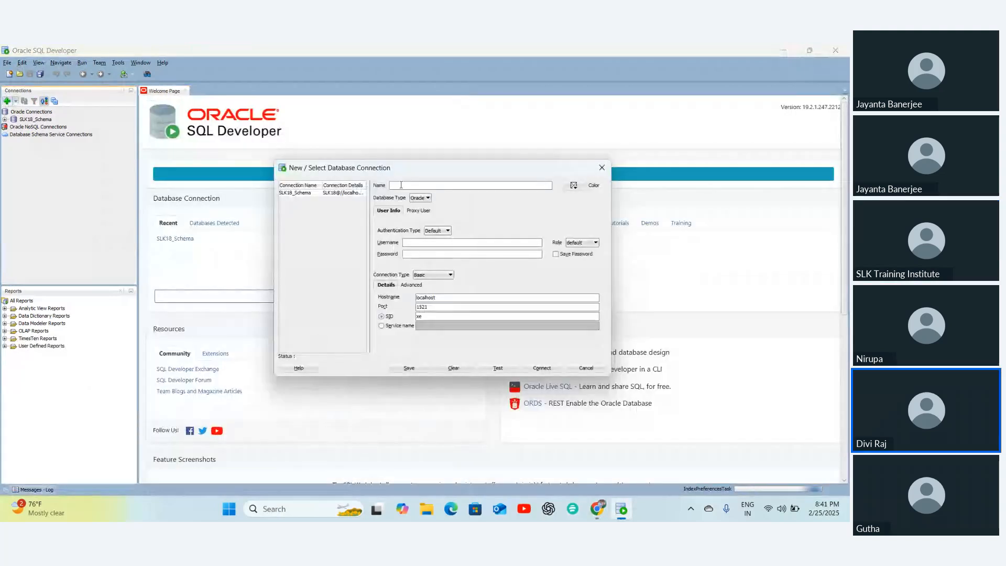
text(SYS)
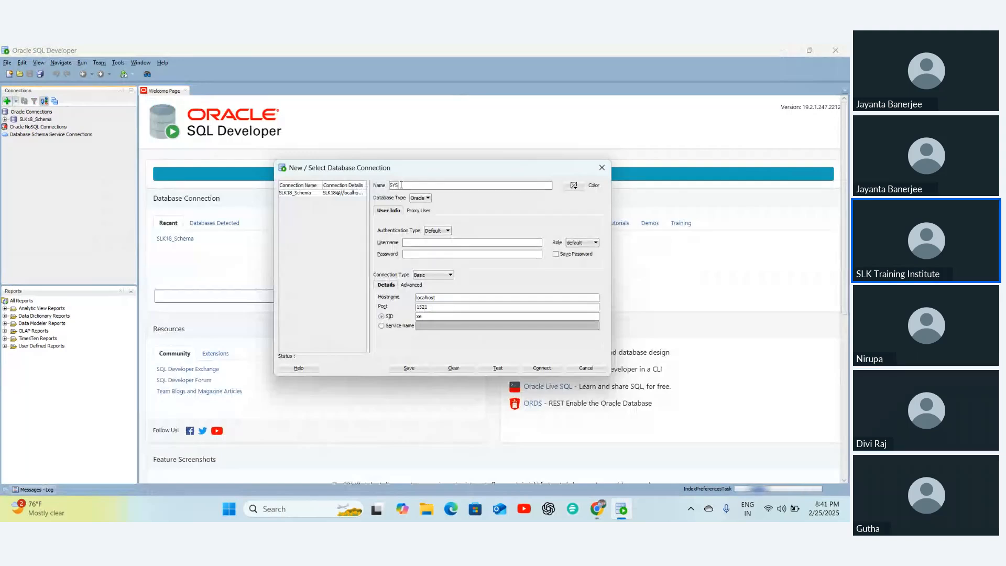
text(TEM_Schema)
click(409, 243)
text(system)
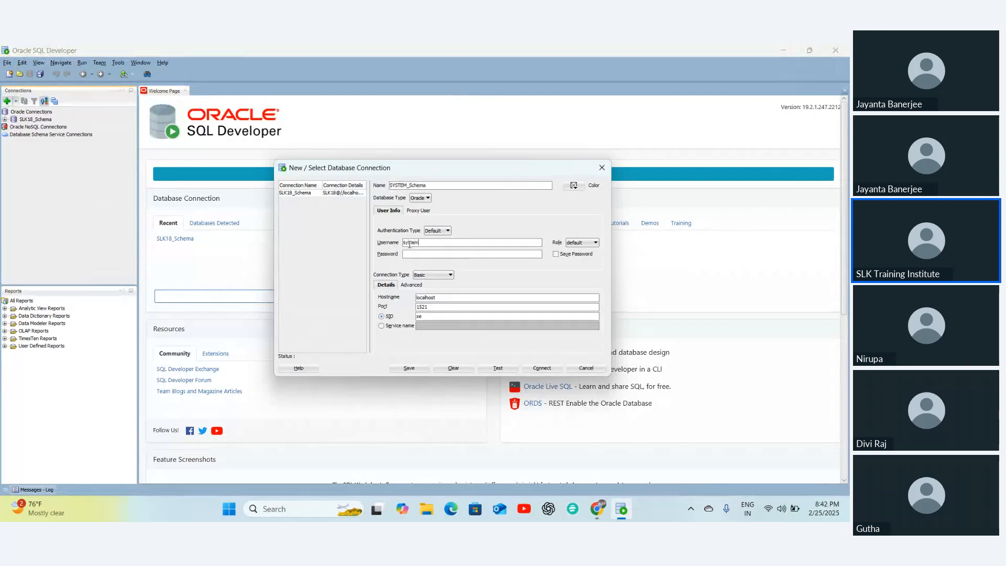
key(Tab)
text(odmin)
click(555, 254)
- Test and save the SYSTEM_Schema connection, then return to the Informatica form
click(498, 370)
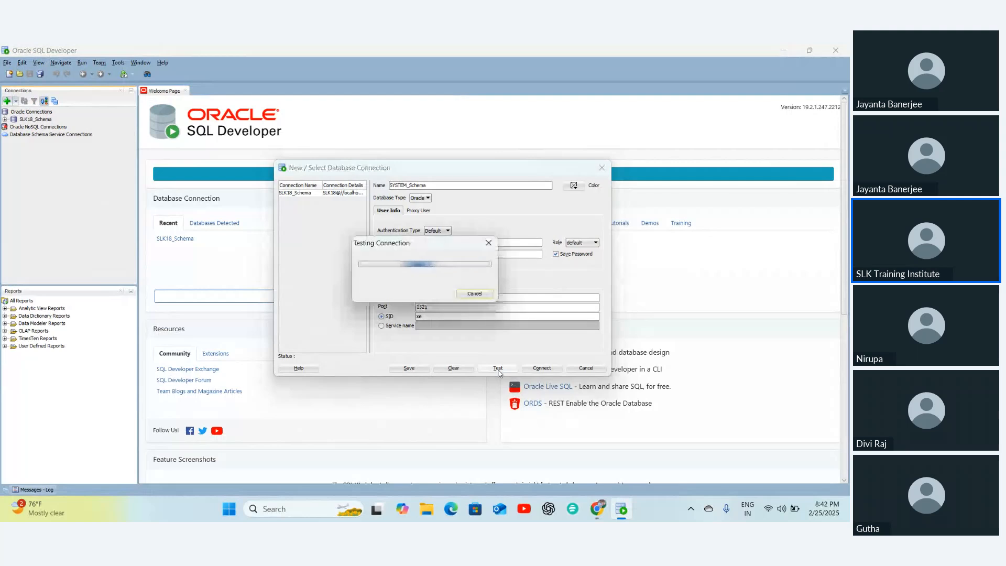
click(409, 368)
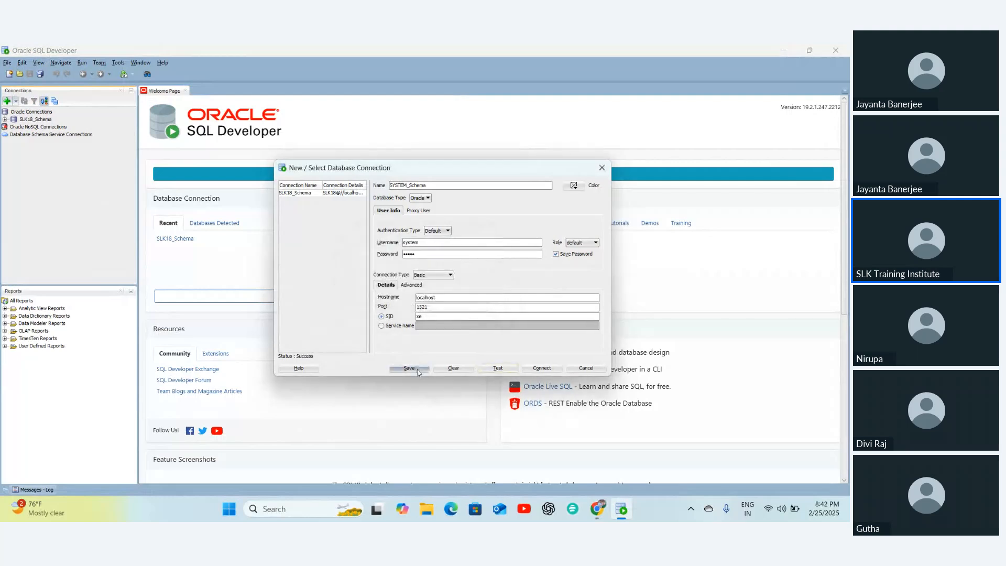
click(543, 369)
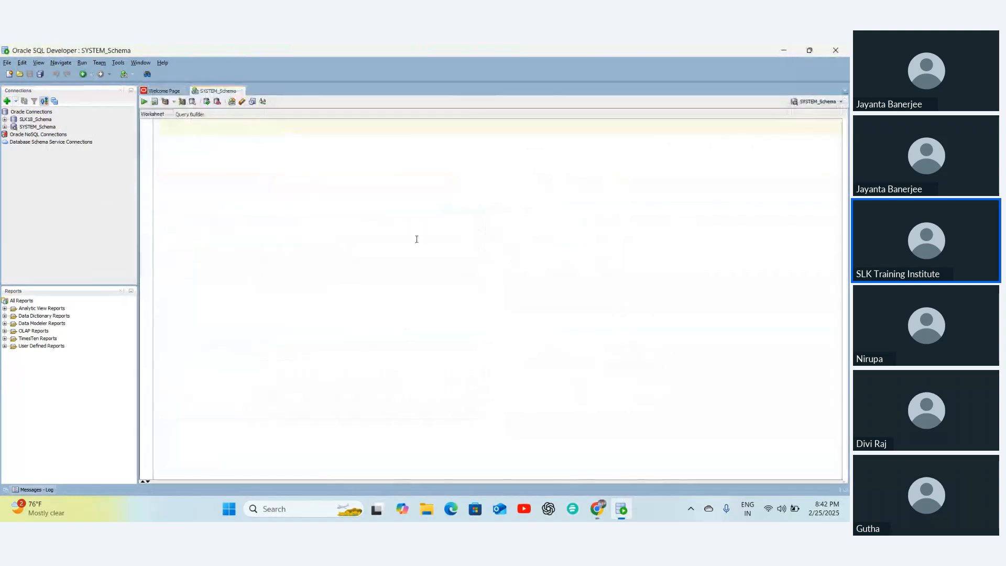
key(alt+Tab)
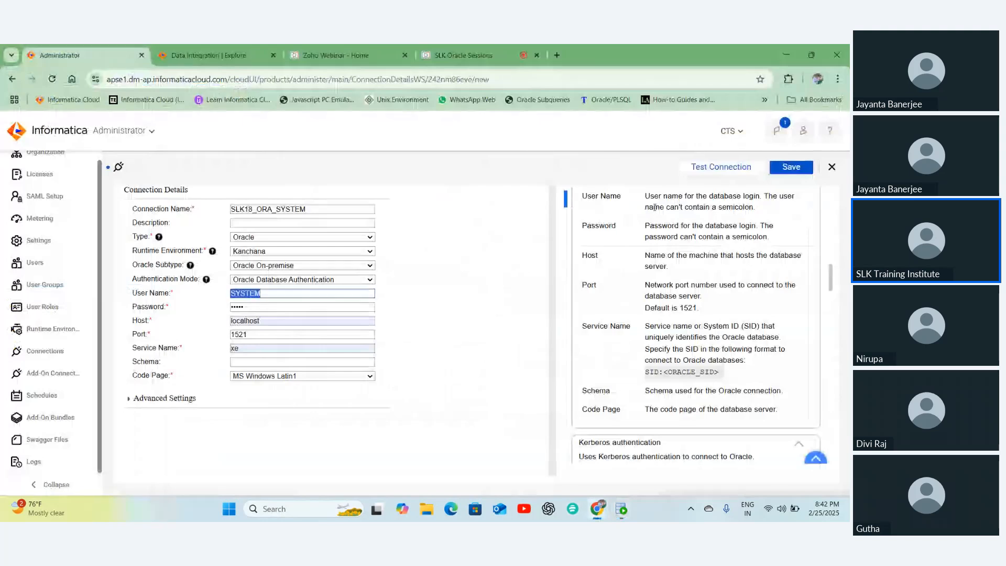
- Test SLK18_ORA_SYSTEM successfully, save it, and close back to the Connections list
click(705, 171)
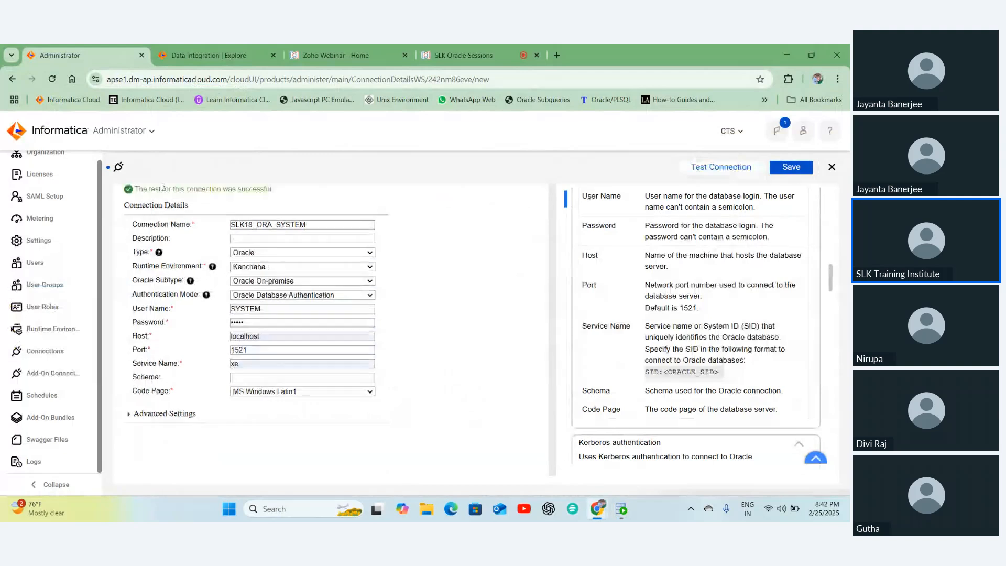
drag(143, 189, 275, 194)
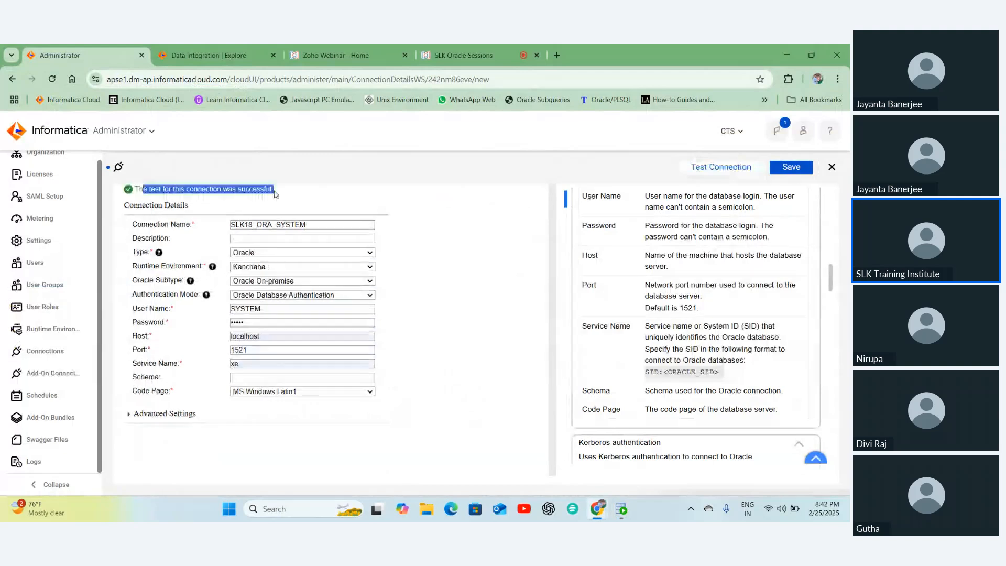
click(789, 168)
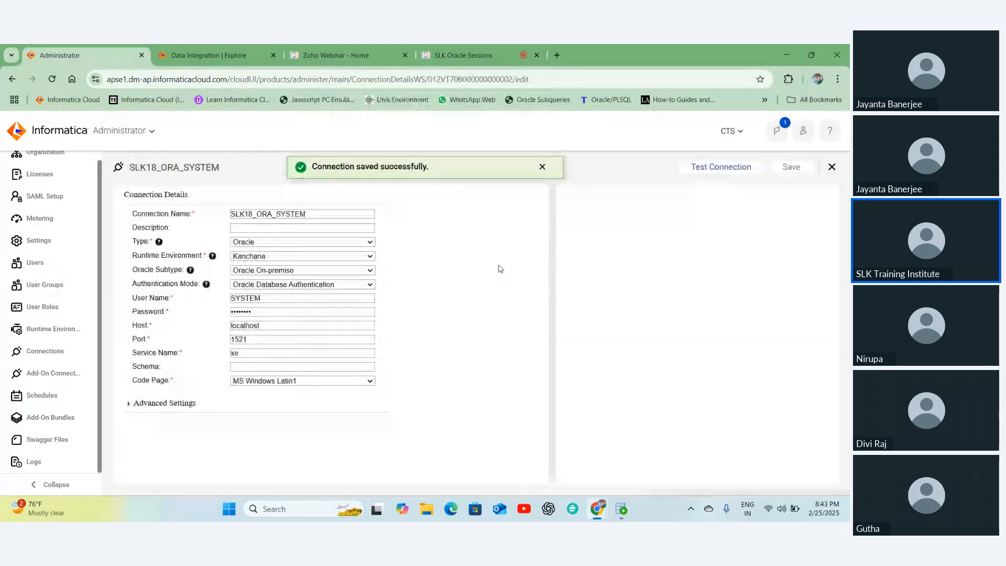
click(831, 167)
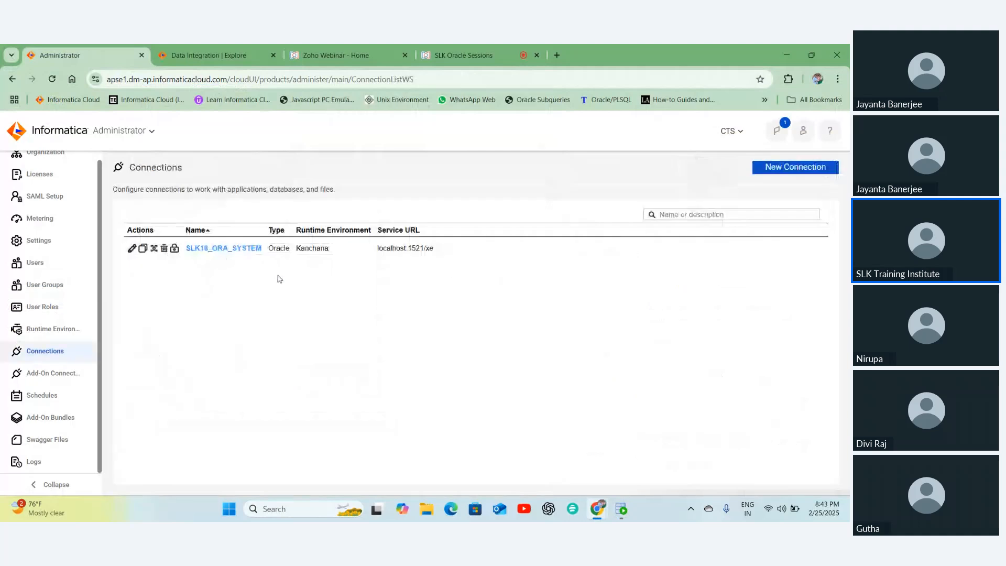
- Start a new Oracle connection named SLK18_ORA_SLK18
click(770, 173)
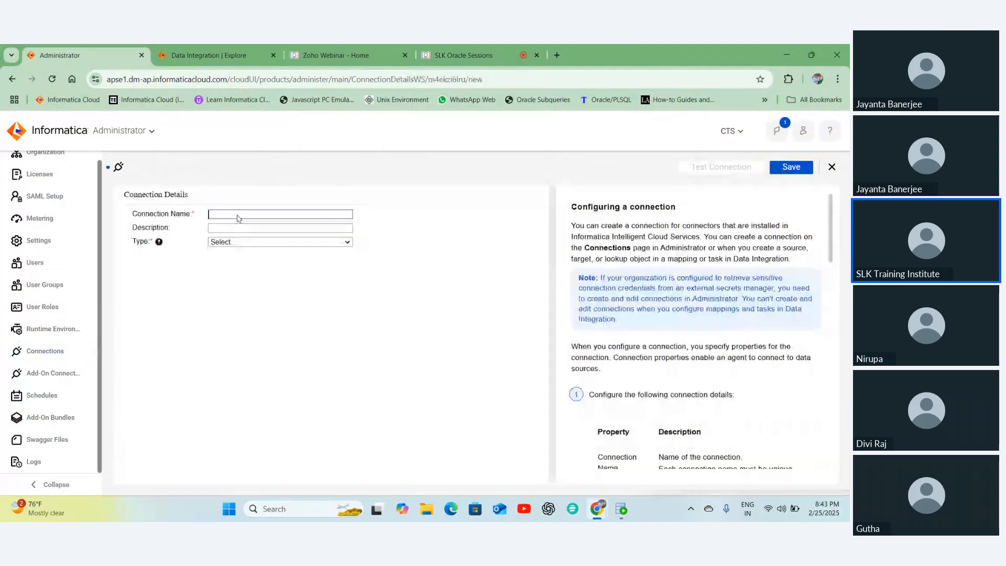
text(SLK18_ORA_SYSTEM)
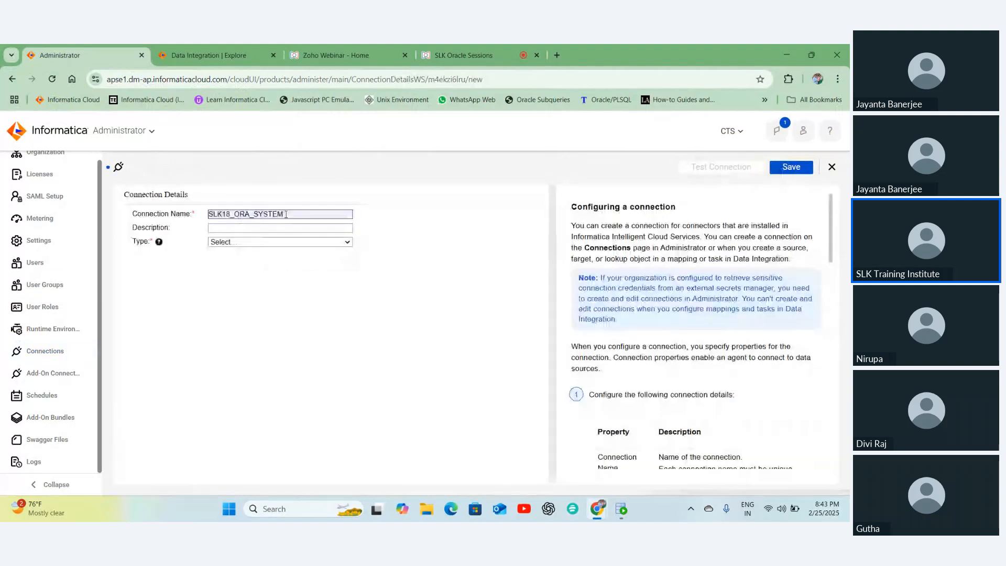
drag(286, 214, 261, 215)
text(LK)
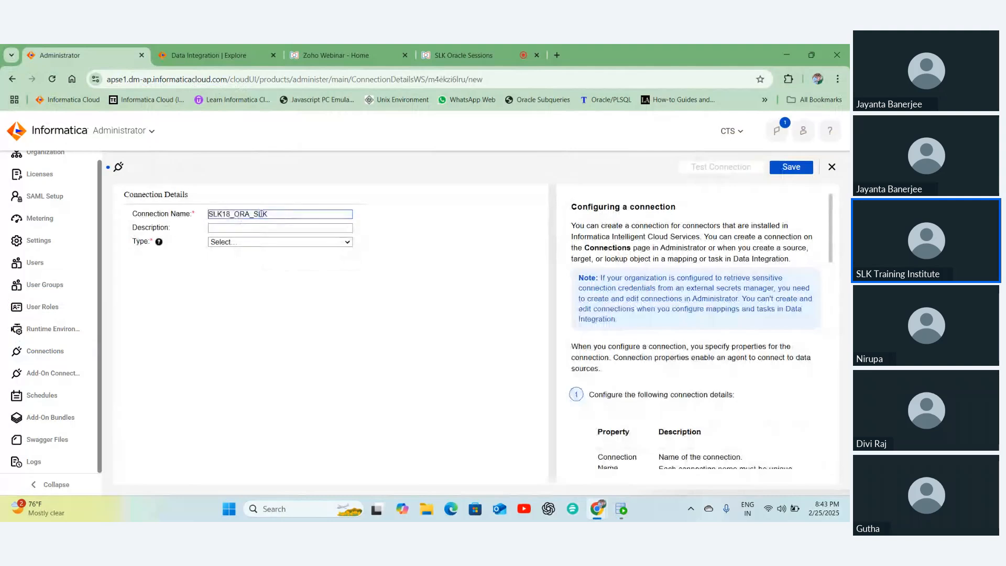
text(18)
click(281, 241)
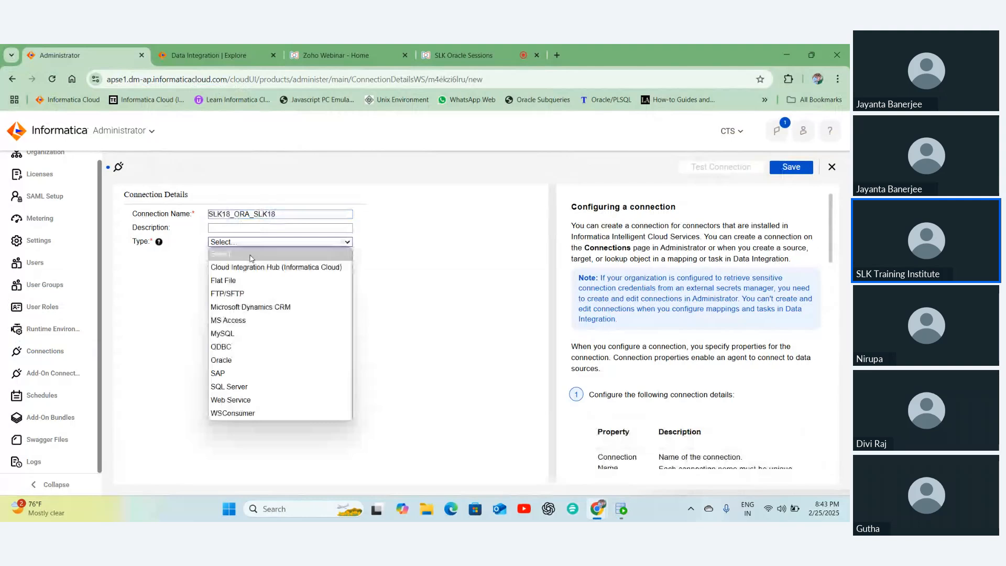
click(225, 352)
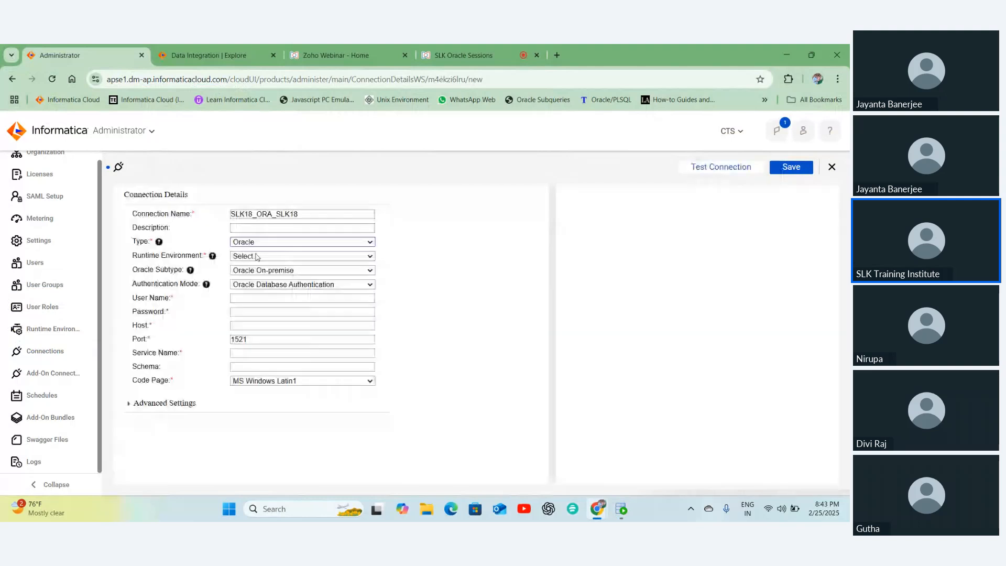
- Set runtime Kanchana, user slk18 with its password, host localhost and service xe
click(245, 294)
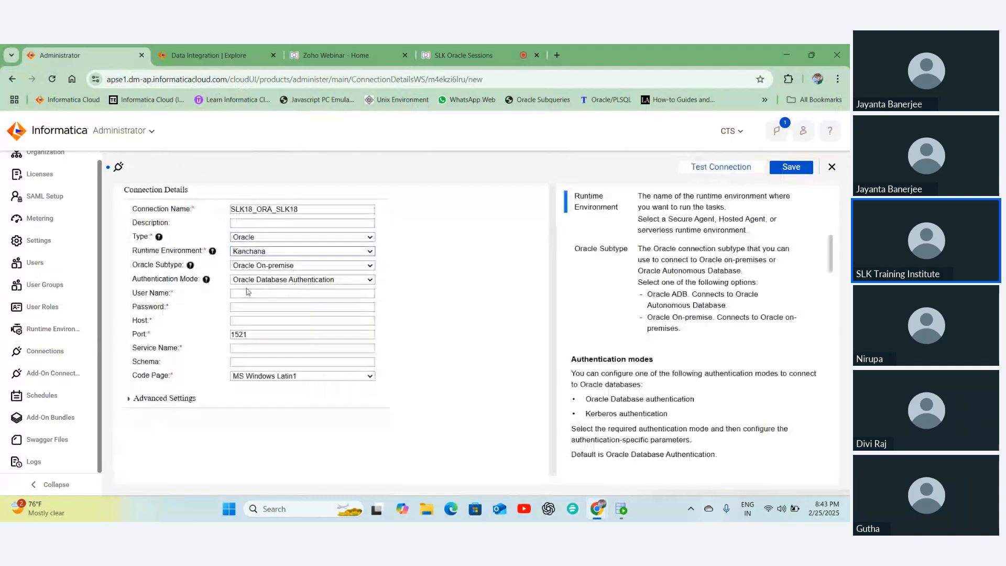
click(246, 294)
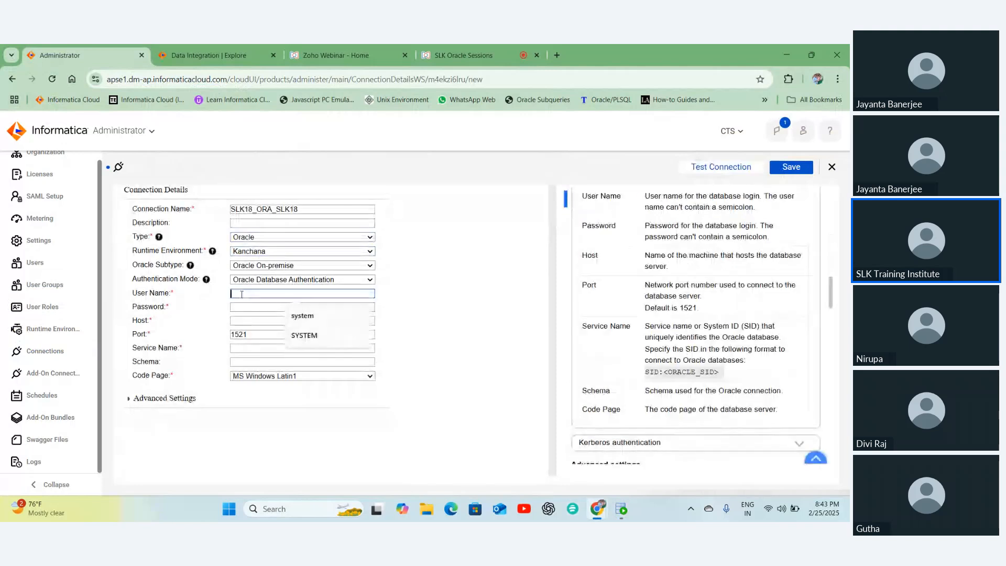
text(slk)
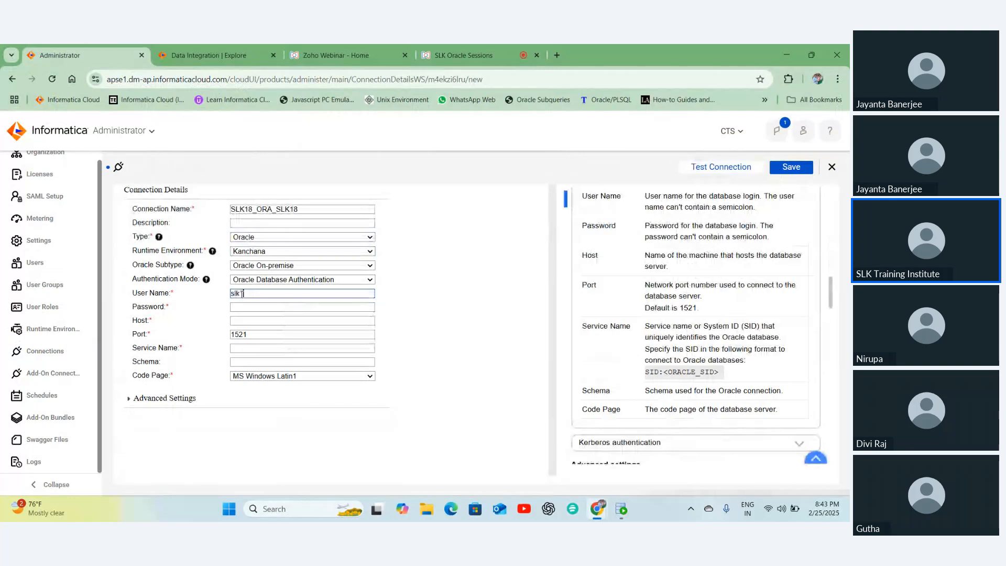
text(18)
click(242, 307)
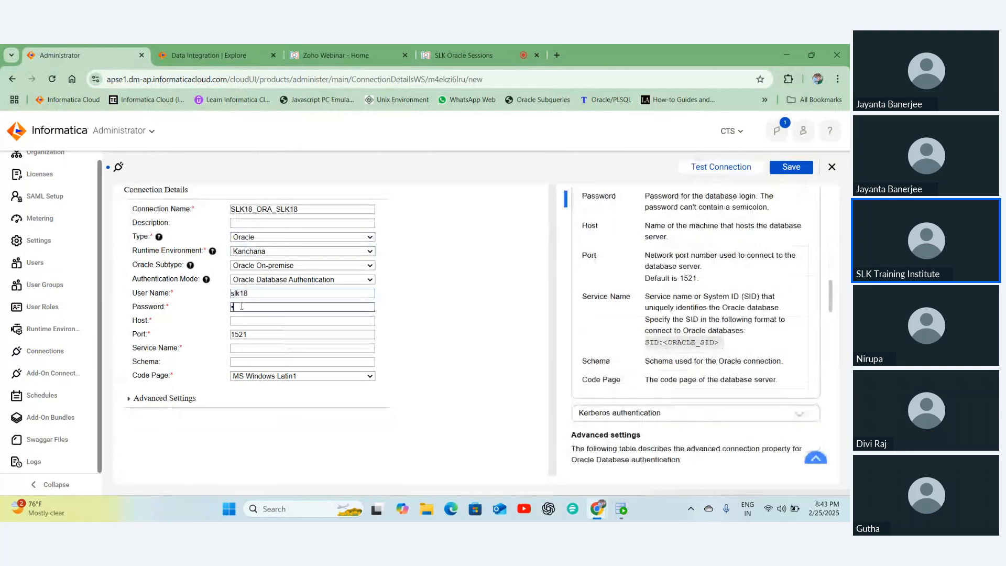
text(•••••)
click(243, 319)
click(272, 344)
click(271, 348)
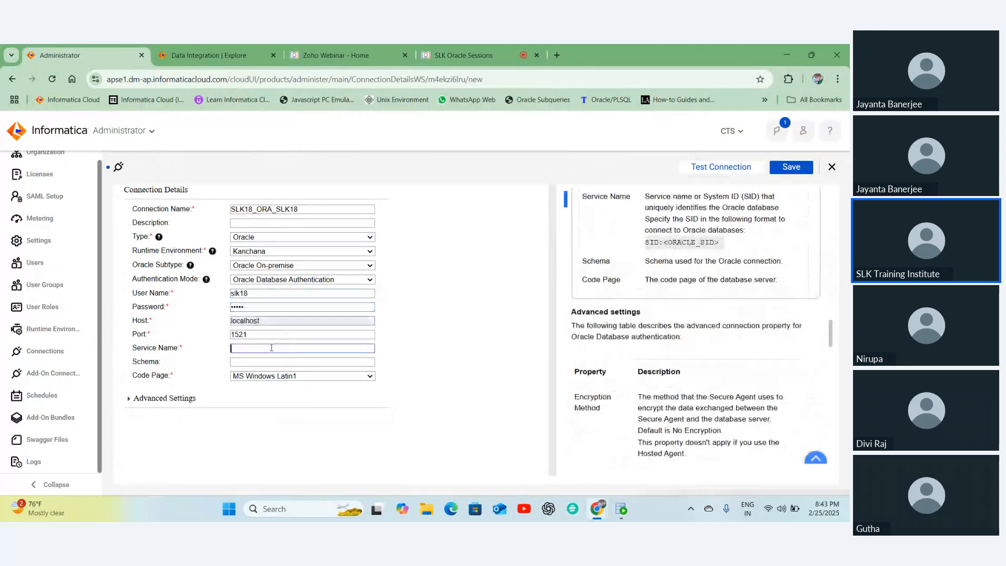
text(xe)
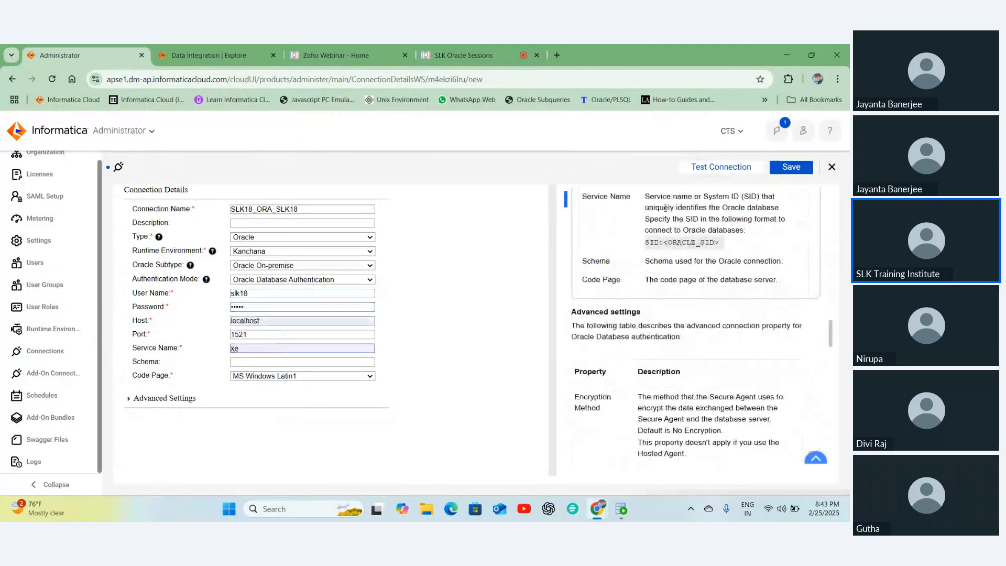
- Test SLK18_ORA_SLK18 successfully, save and close it, then switch to SQL Developer
click(721, 168)
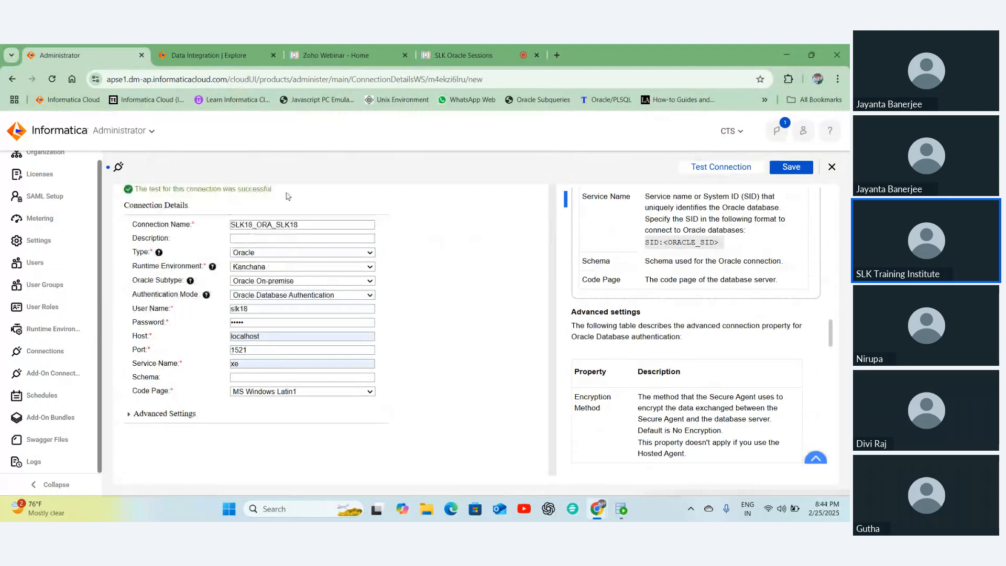
drag(288, 196, 132, 192)
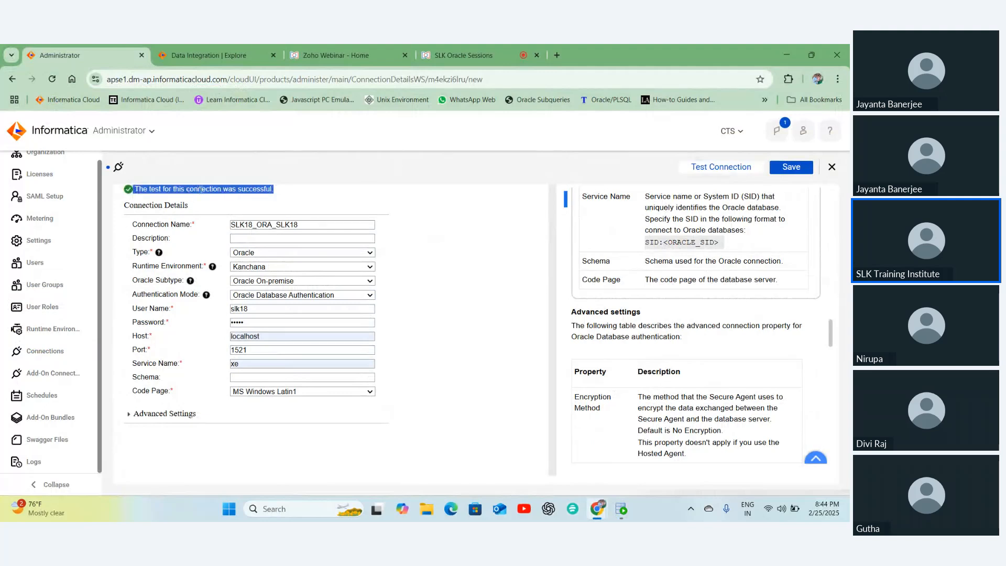
click(330, 198)
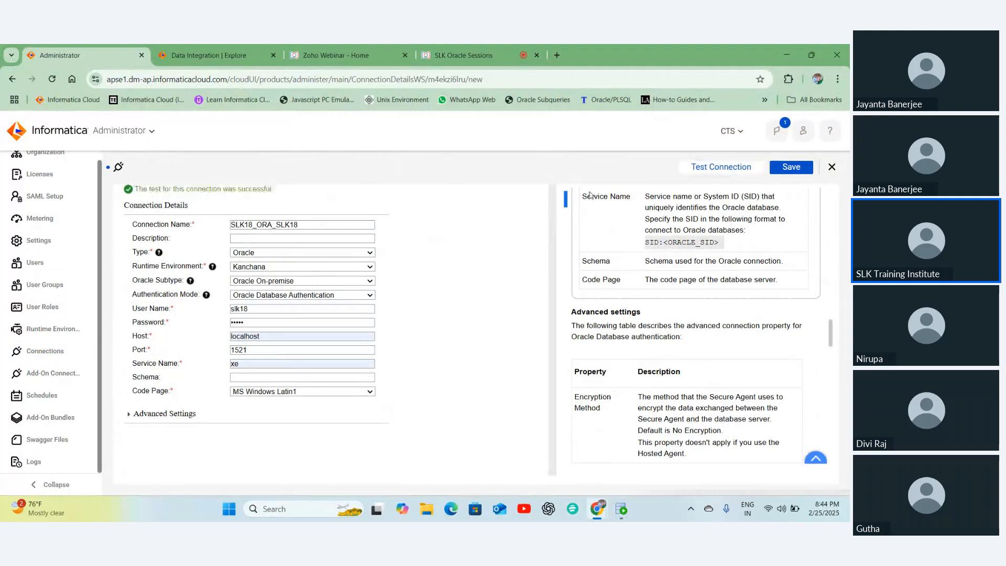
click(792, 168)
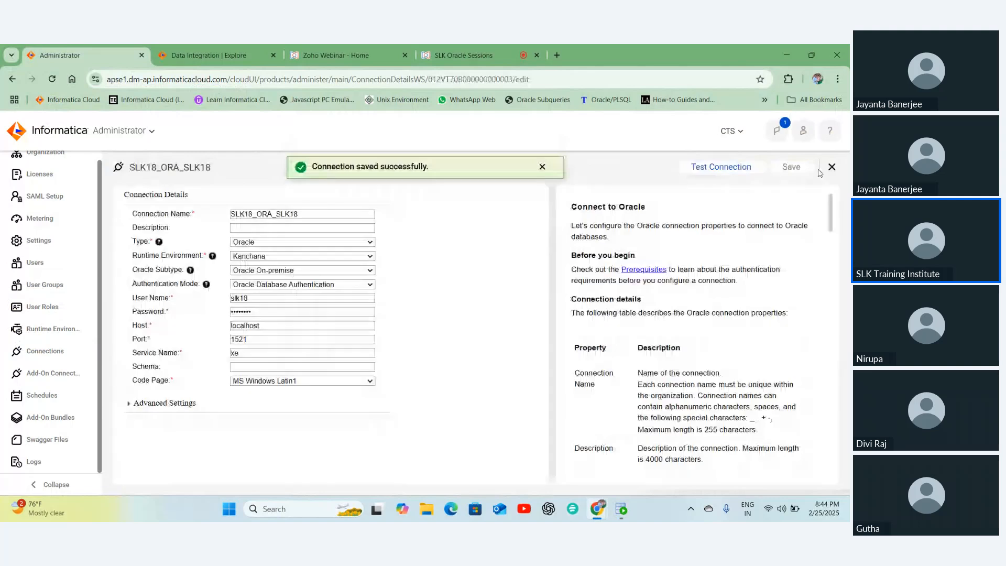
click(831, 167)
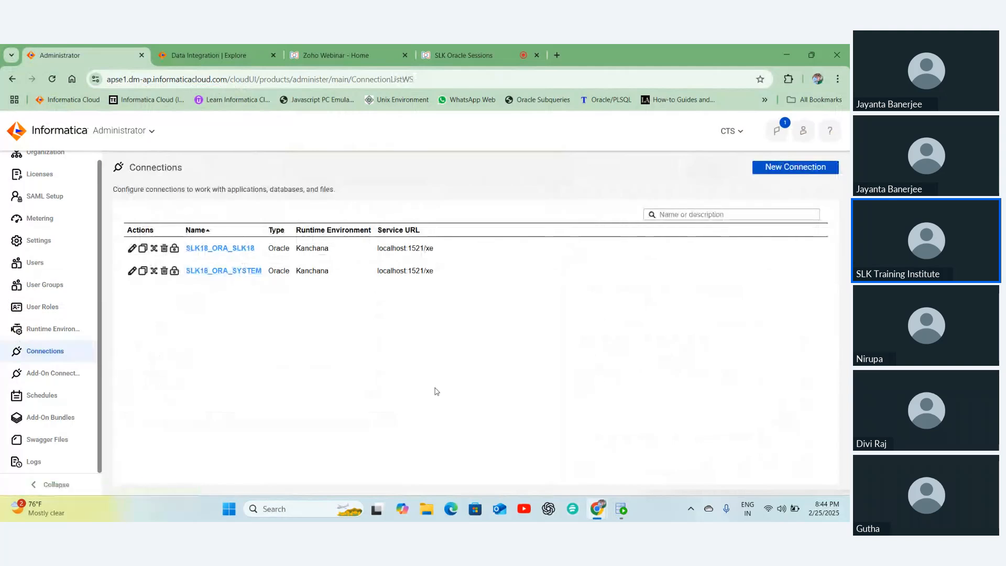
click(621, 512)
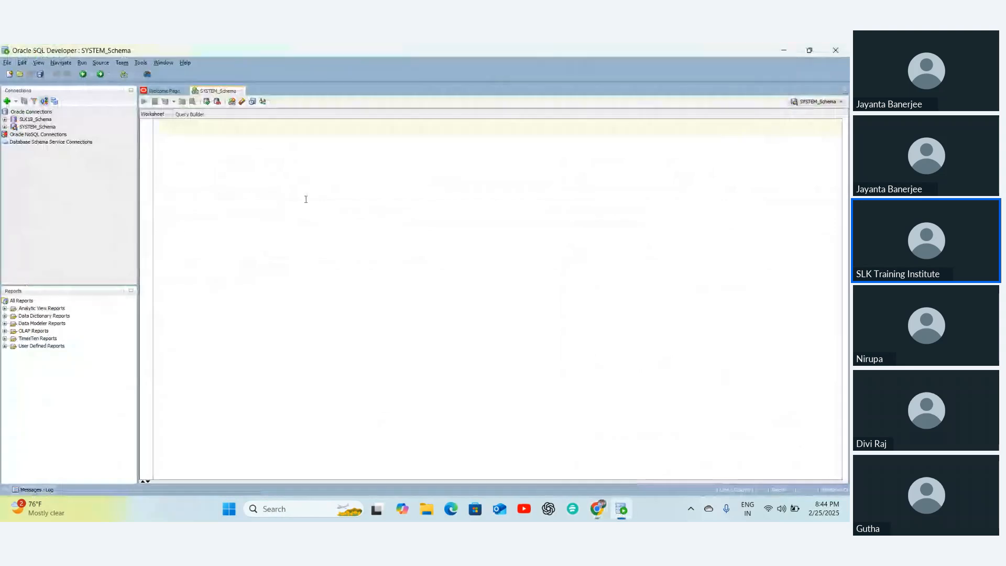
- Create table employees as a copy of hr.employees in the SYSTEM_Schema worksheet
text(create table empl)
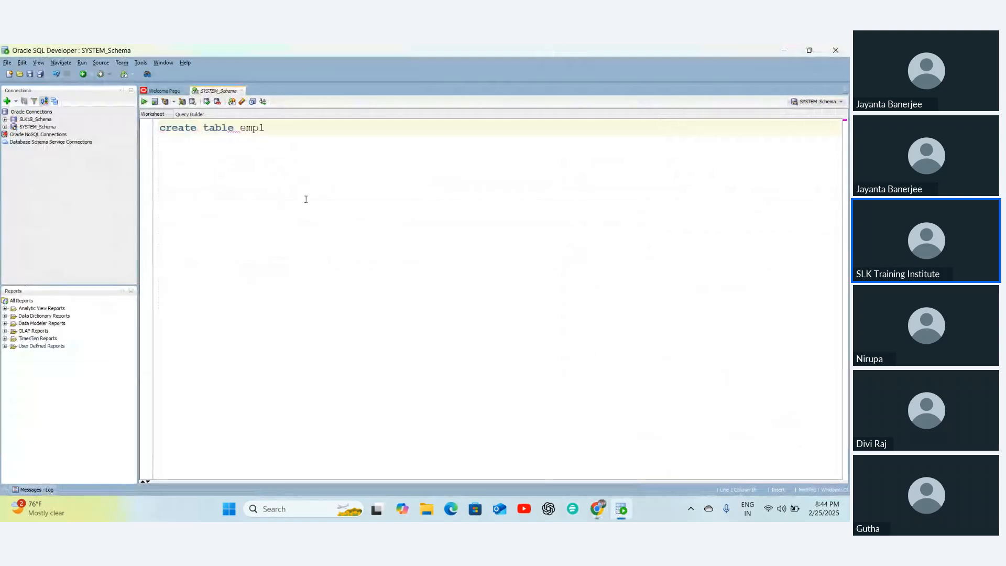
text(oyees as sselect * frok)
click(327, 128)
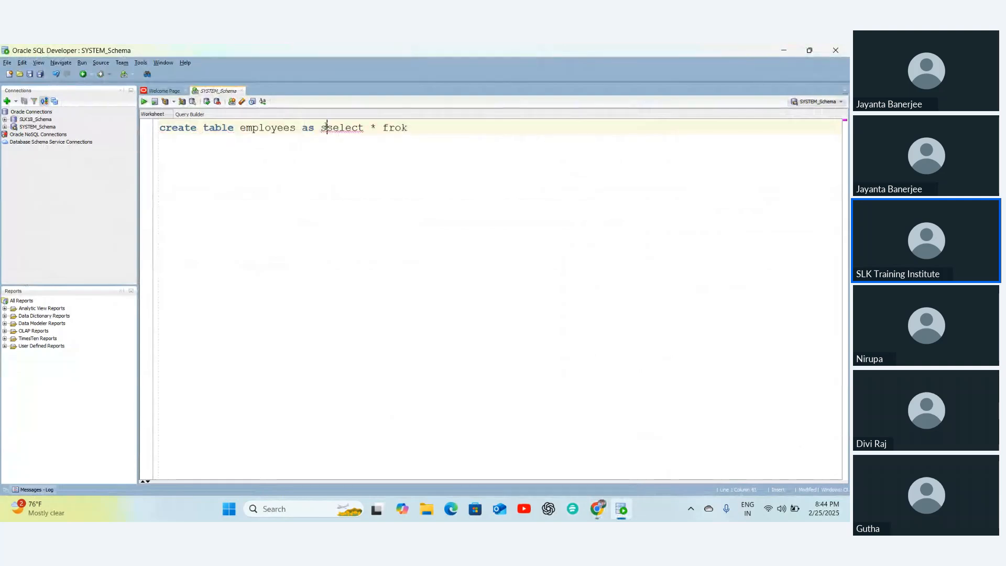
key(BackSpace)
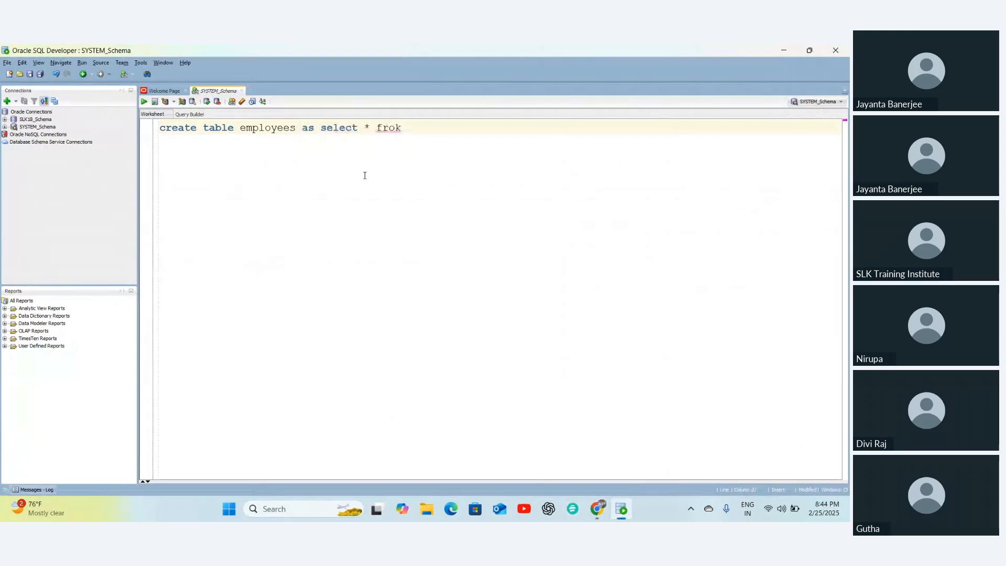
click(403, 126)
key(BackSpace)
text(m hr.employ)
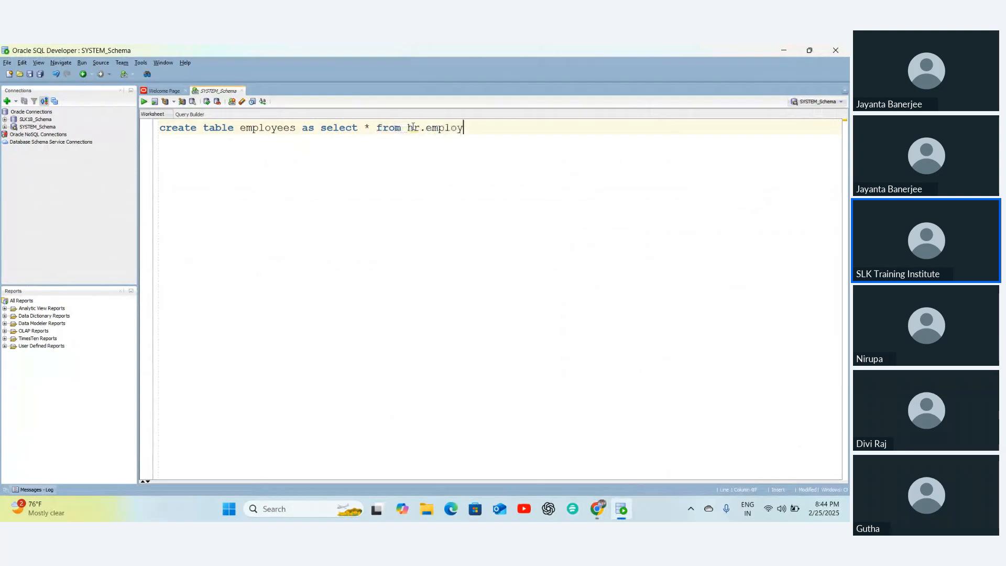
text(ees)
key(ctrl+Return)
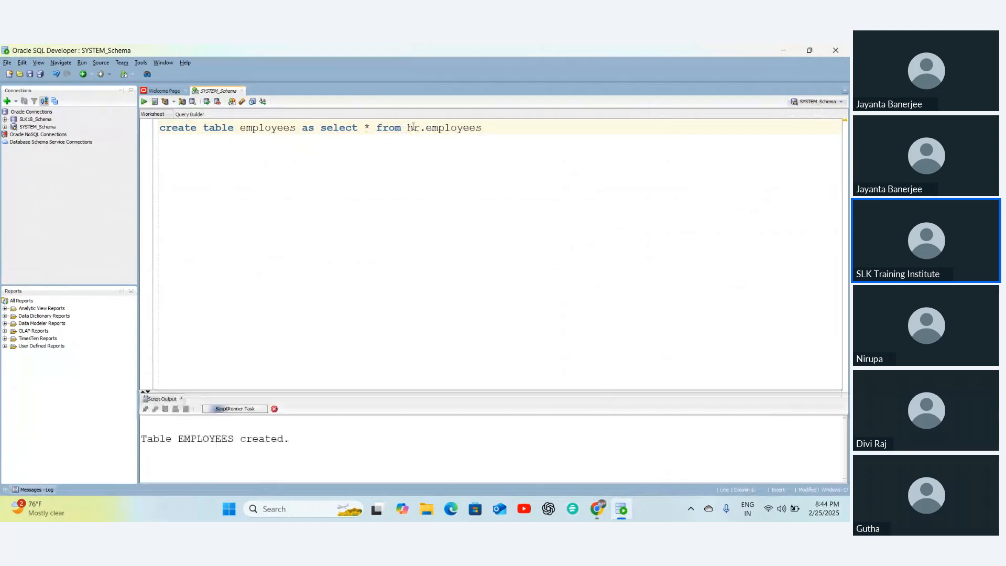
- Run 'select * from employees' to list the copied employee rows
double_click(268, 128)
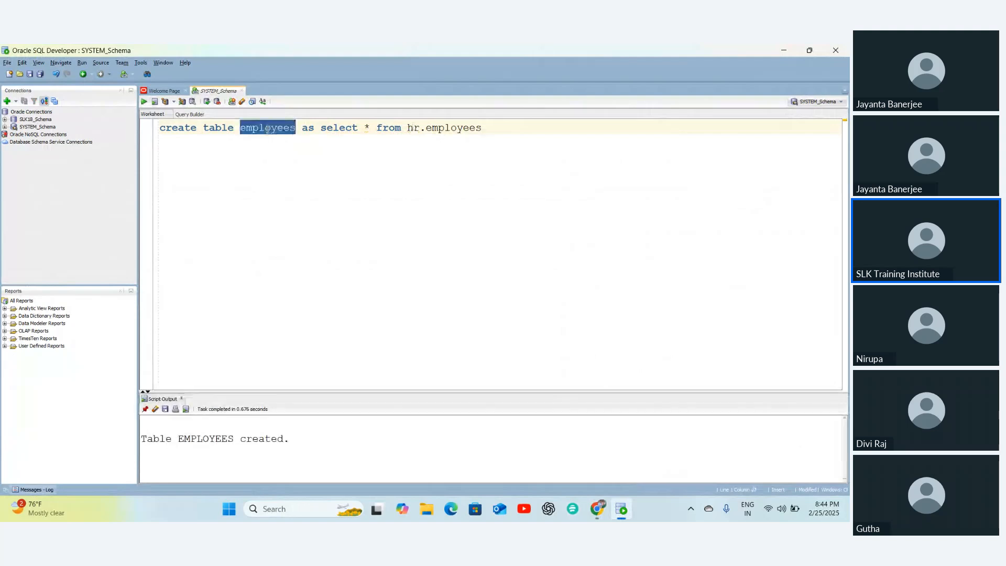
key(ctrl+c)
key(ctrl+a)
key(ctrl+v)
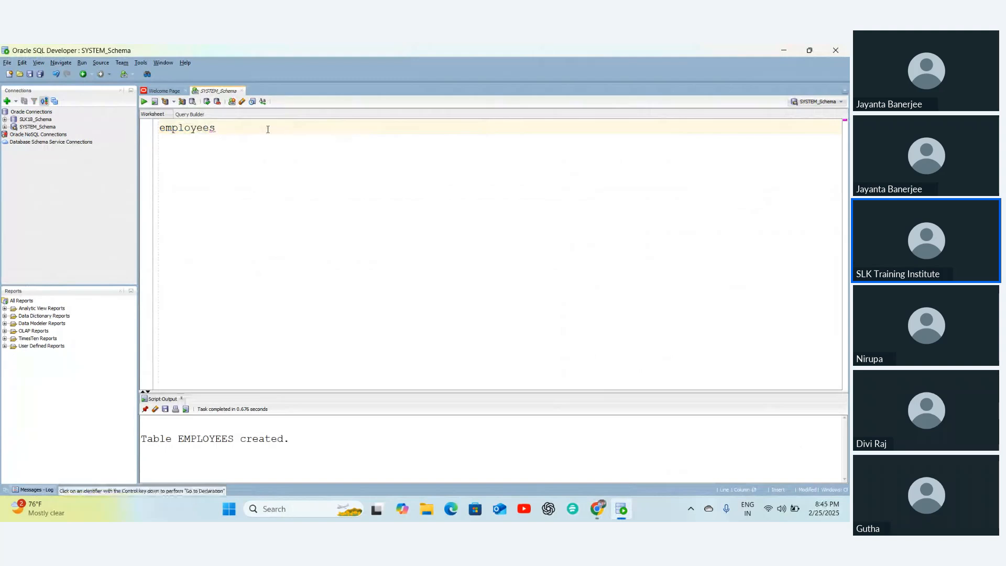
text(s)
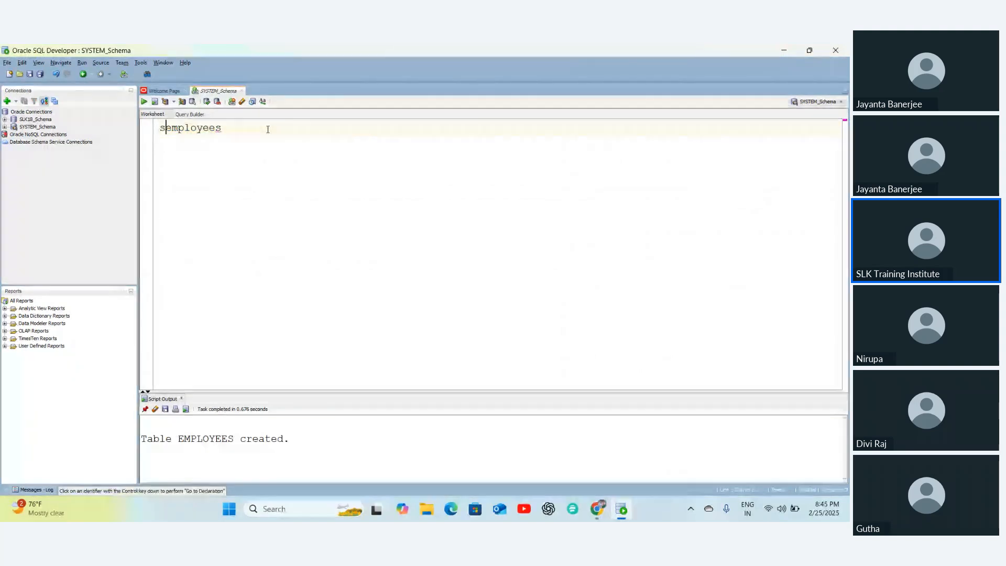
text(elect * from)
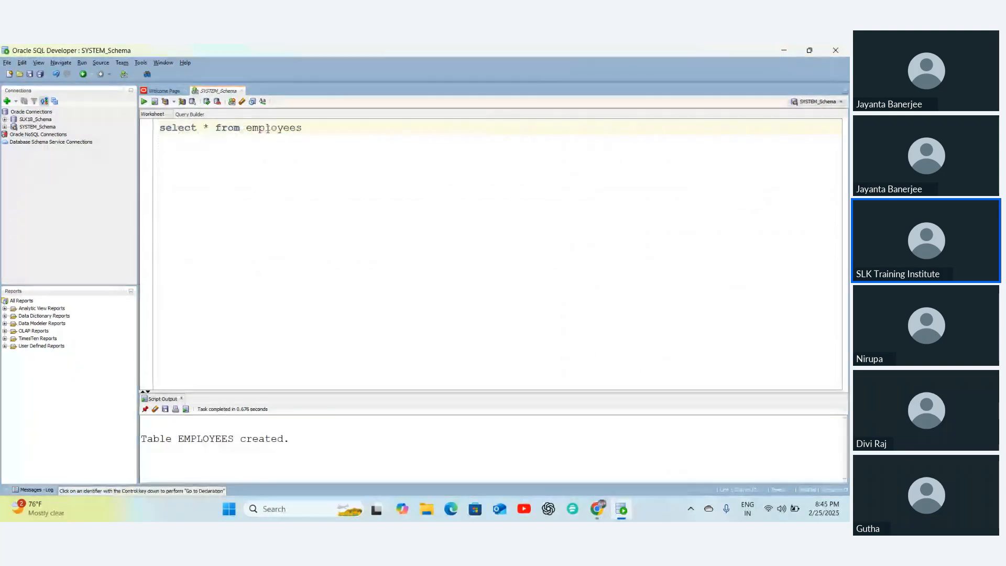
key(ctrl+a)
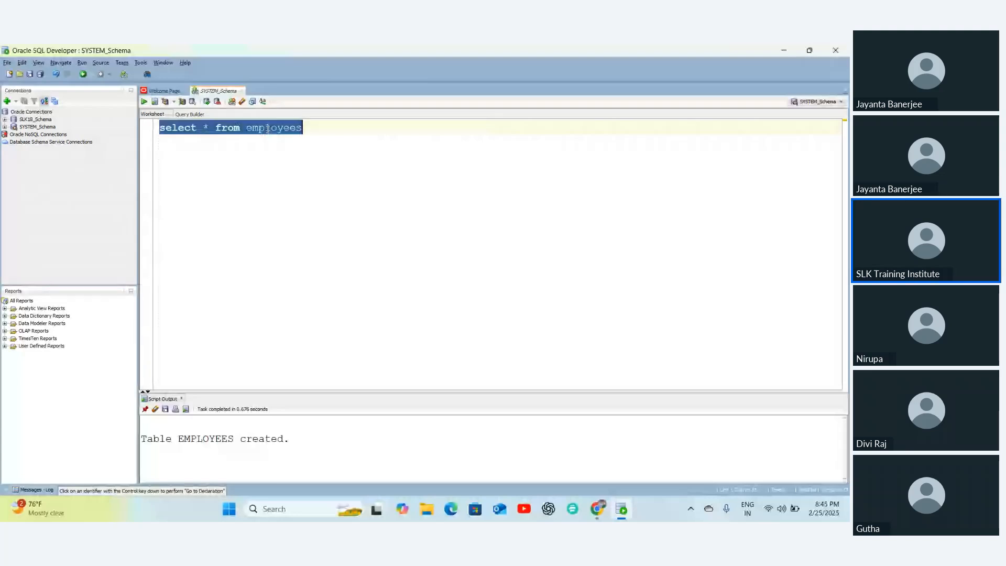
key(ctrl+Return)
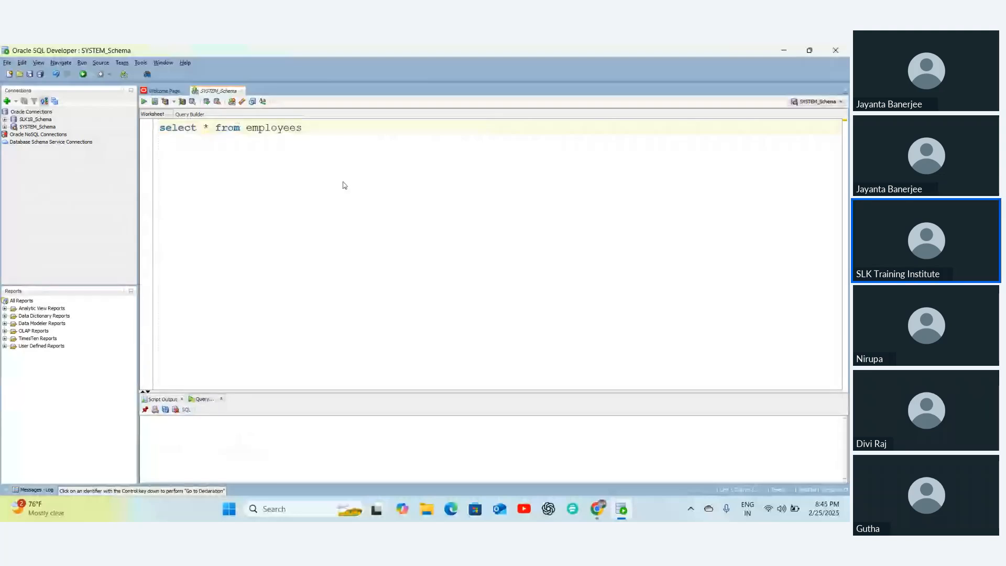
key(ctrl+a)
key(ctrl+Return)
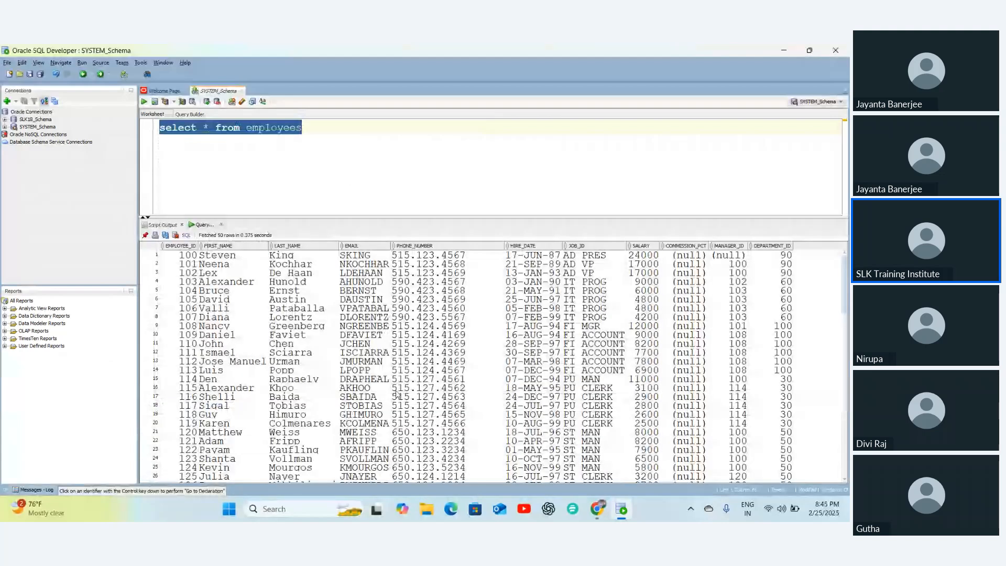
- Open a new worksheet on the SLK18_Schema connection
scroll(399, 401, down, 15)
scroll(403, 410, down, 1)
click(270, 131)
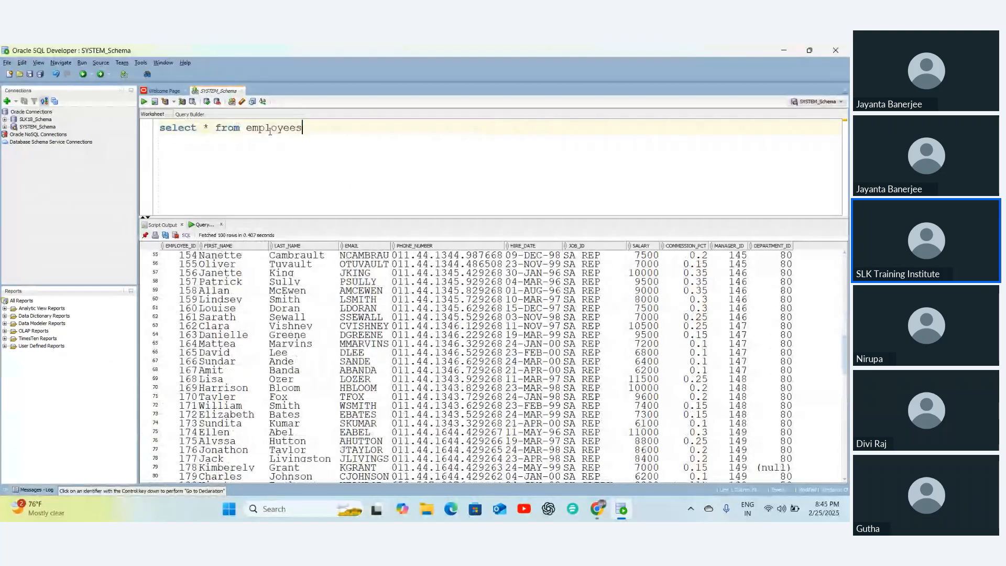
double_click(270, 131)
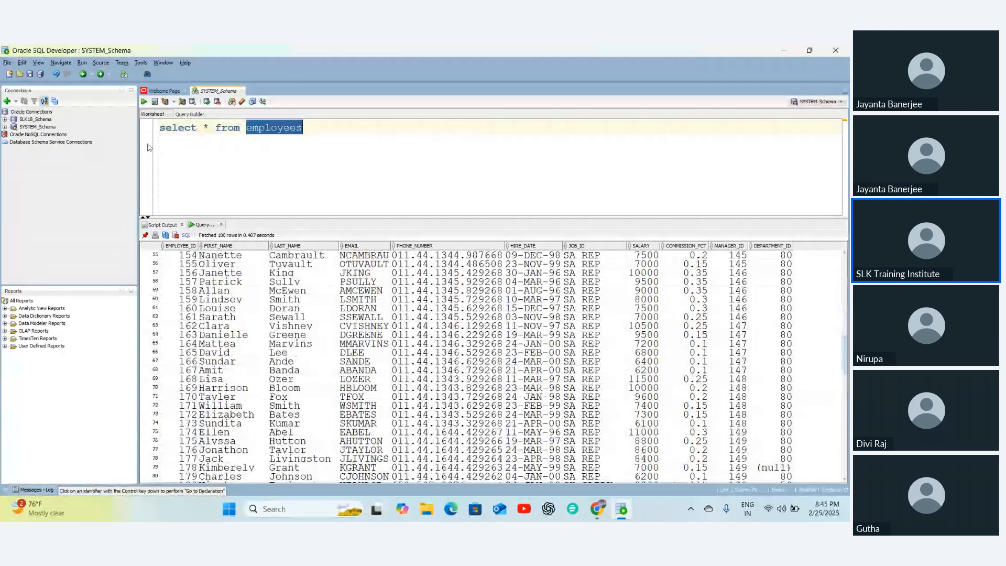
click(29, 121)
double_click(29, 120)
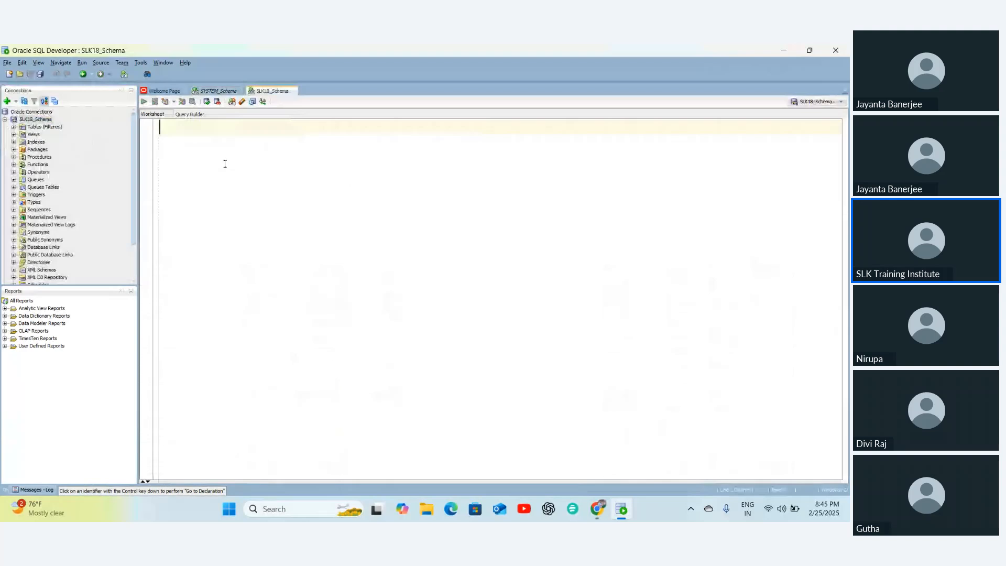
- Run 'CREATE table employees_tgt as select * from hr.employees where 1=2'
text(cre)
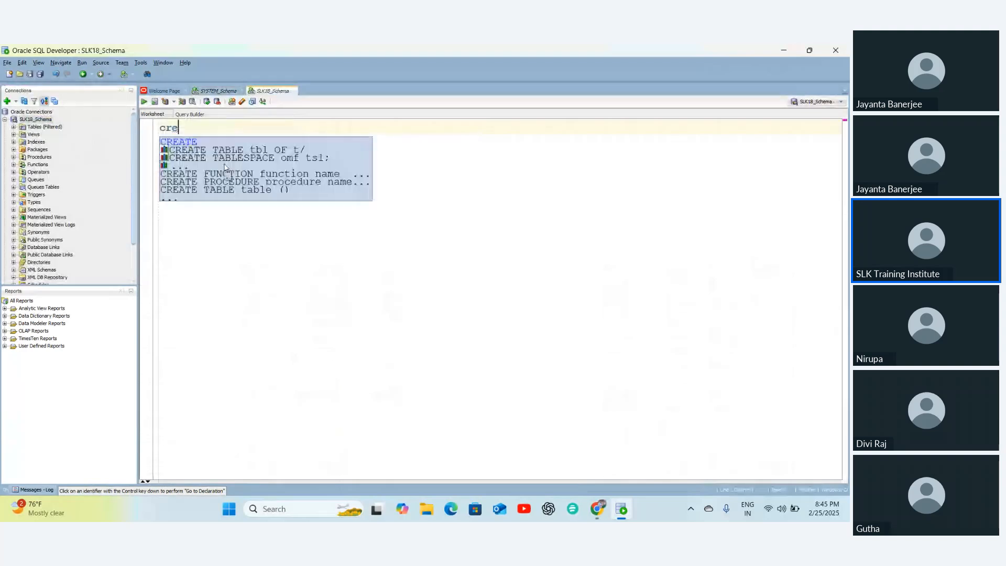
key(Down)
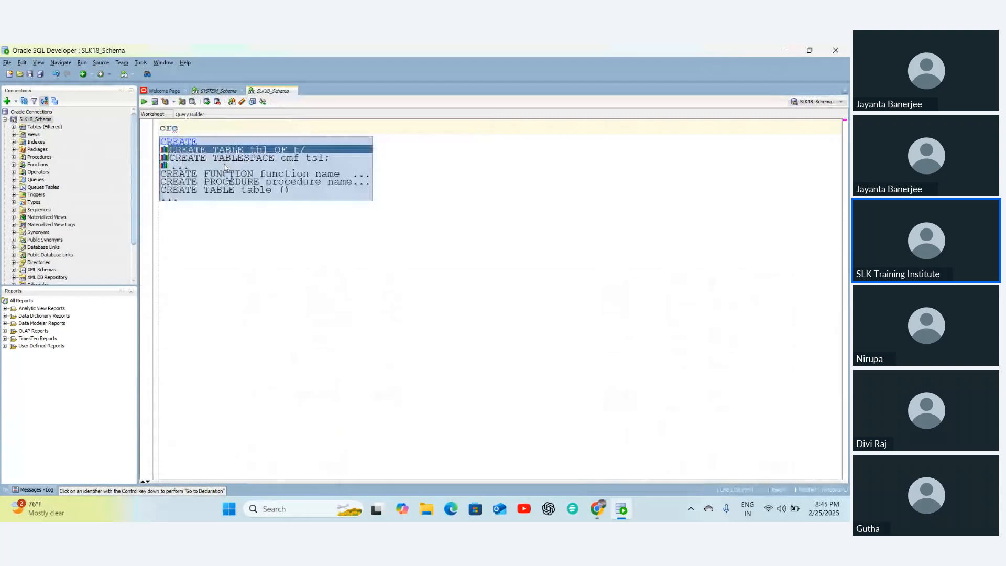
key(Up)
key(Return)
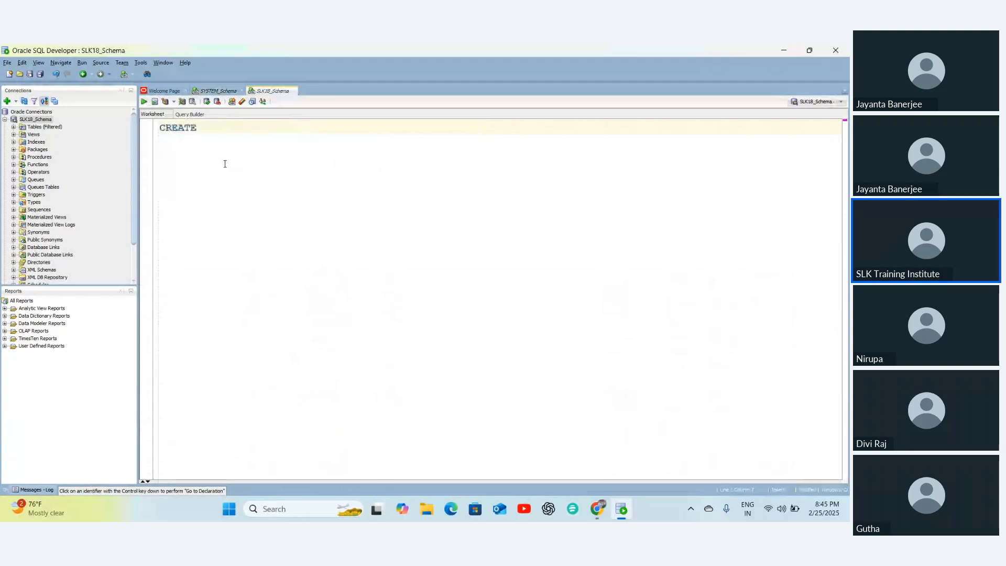
text(table employees_tgt as seelc)
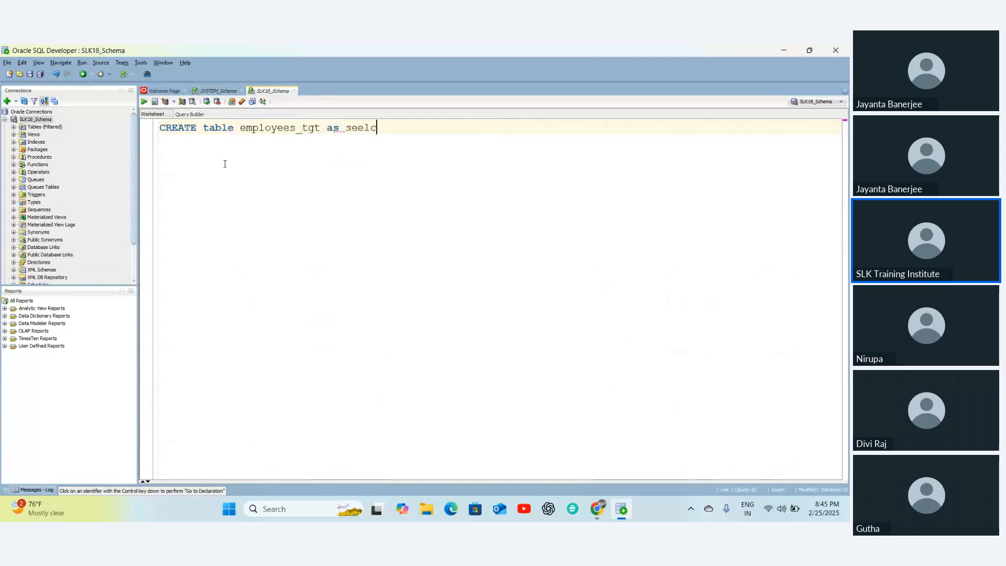
text(t * from)
double_click(358, 128)
text(sele)
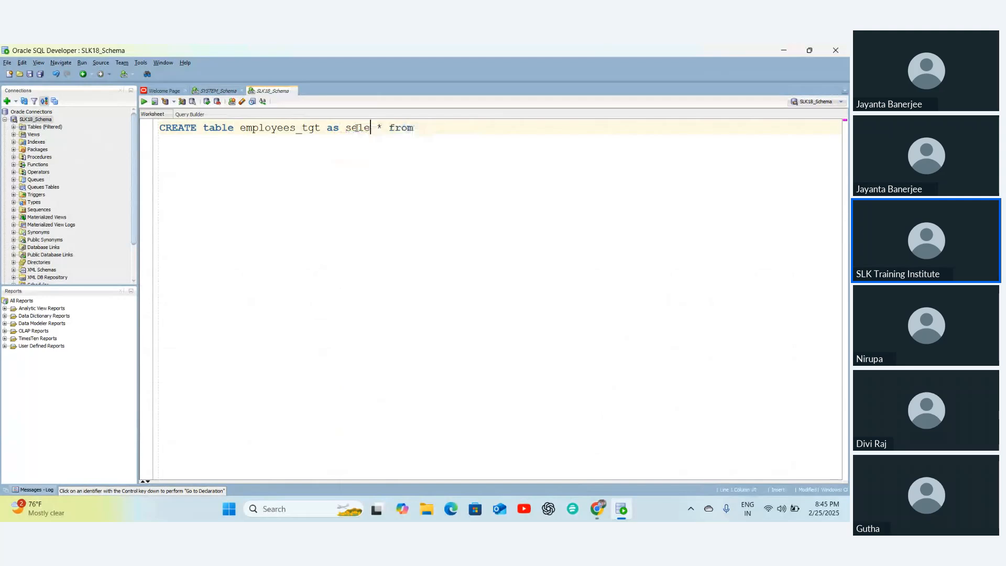
text(ct)
click(440, 127)
text(hr.e)
text(mployees)
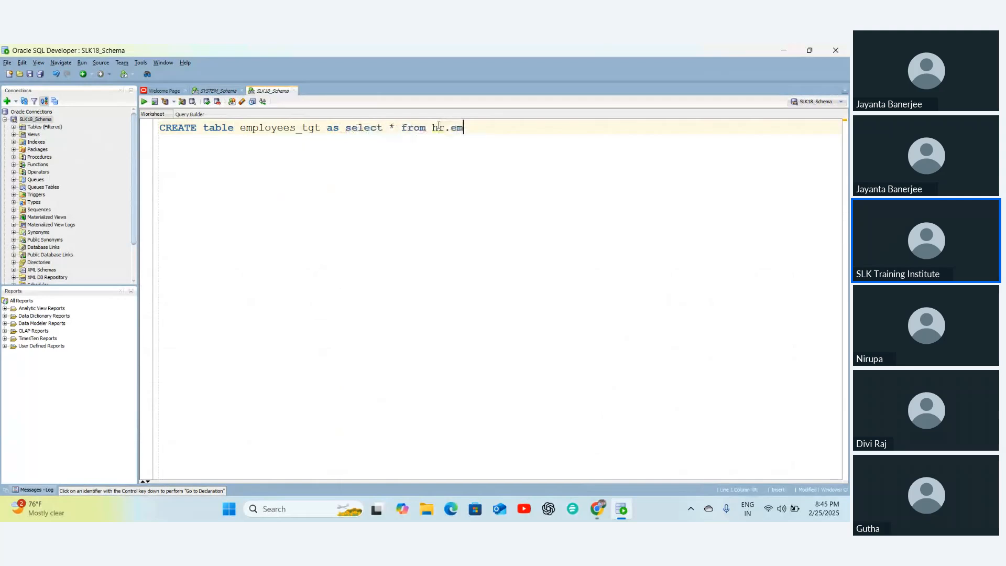
text( where 1=)
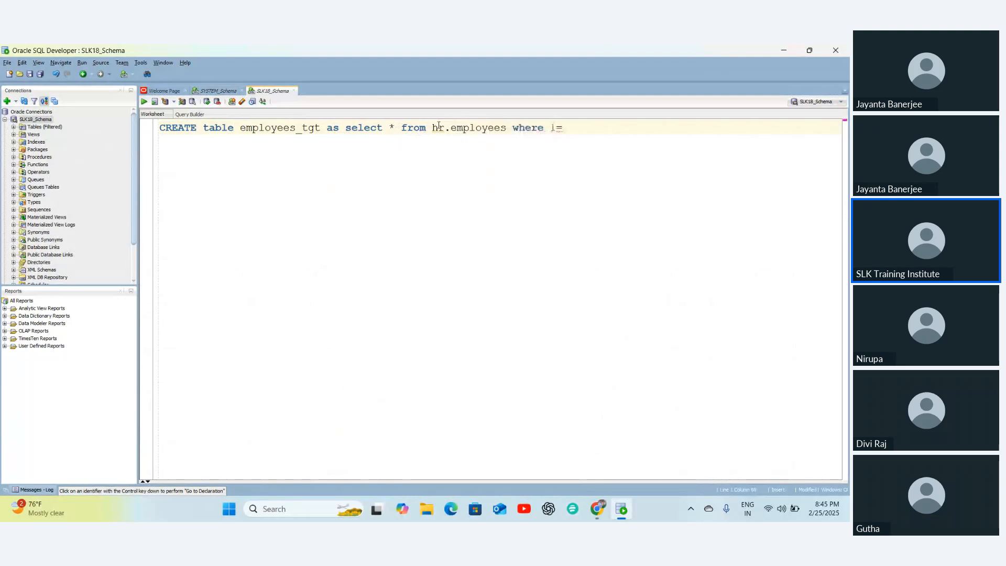
text(2)
key(ctrl+a)
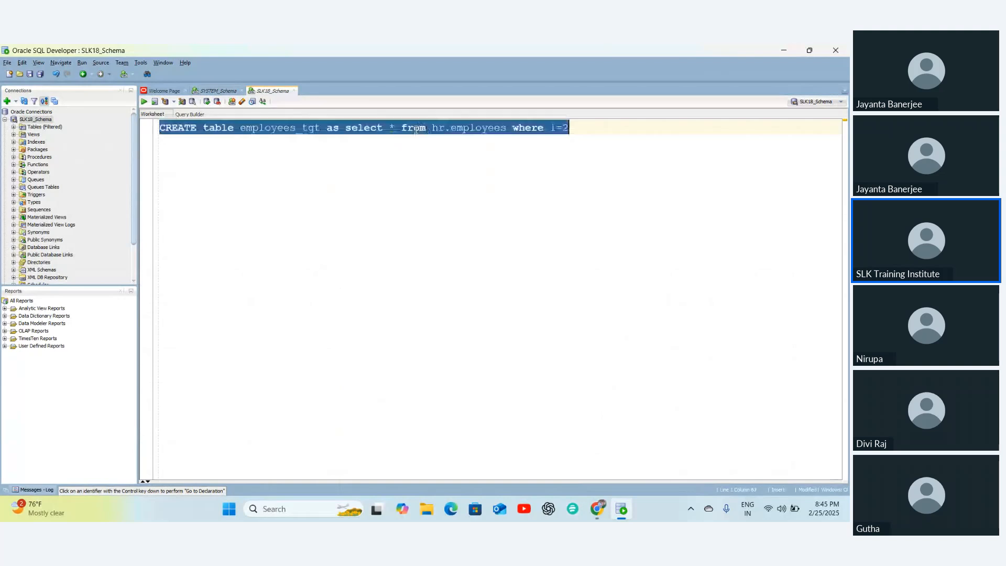
key(ctrl+Return)
- Run 'select * from employees_tgt' and enlarge the results to see zero rows
double_click(284, 129)
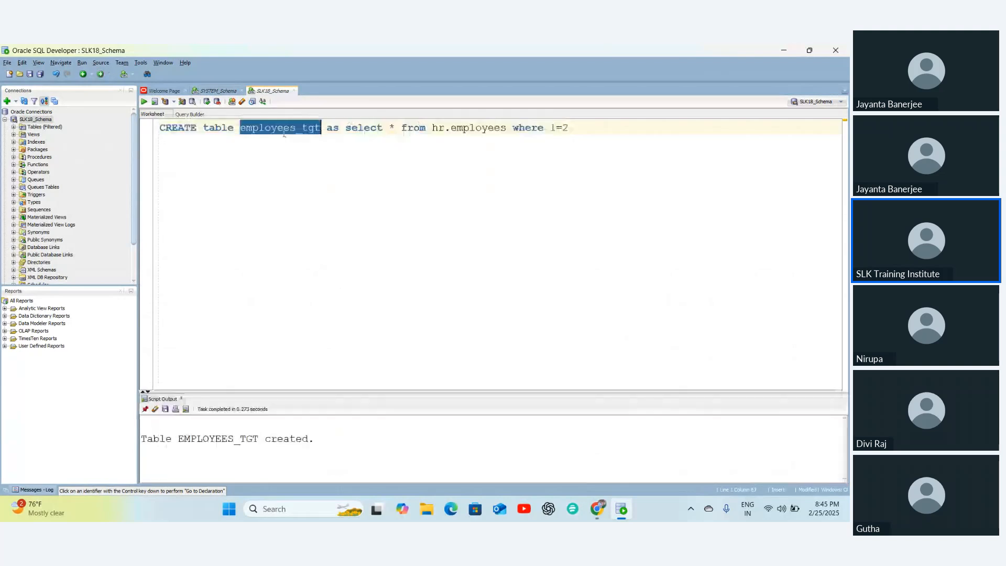
key(ctrl+a)
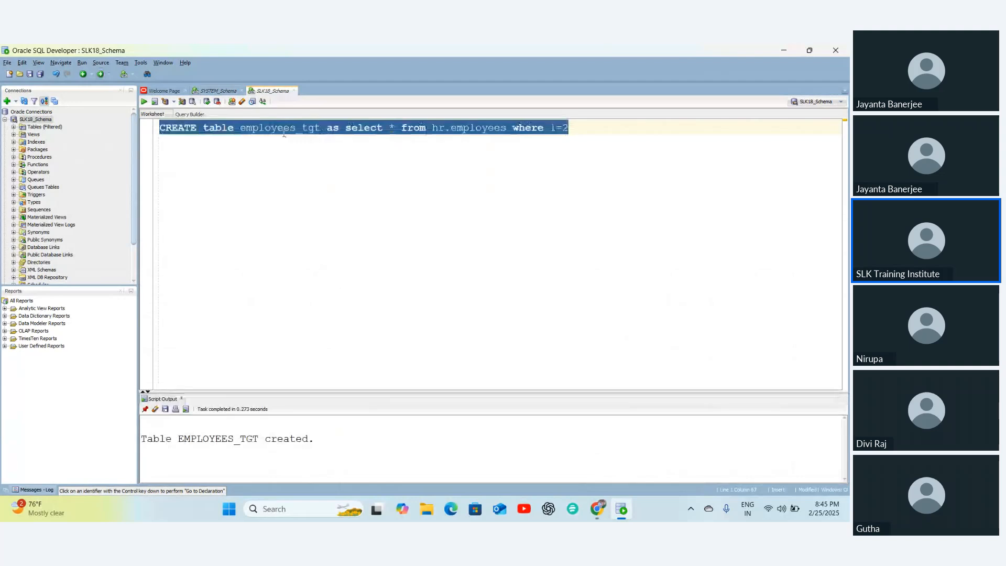
text(employees_tgt)
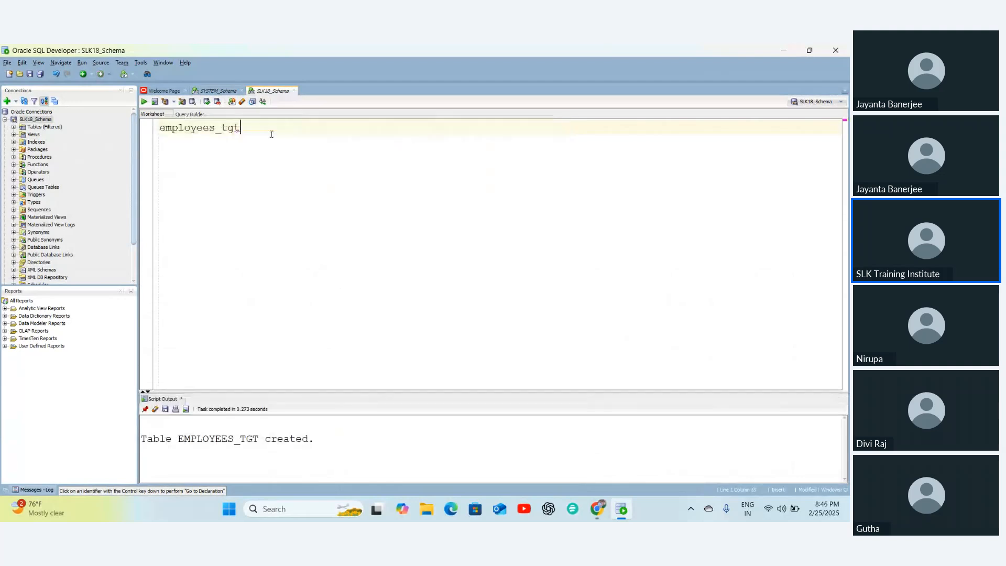
key(Home)
text(se)
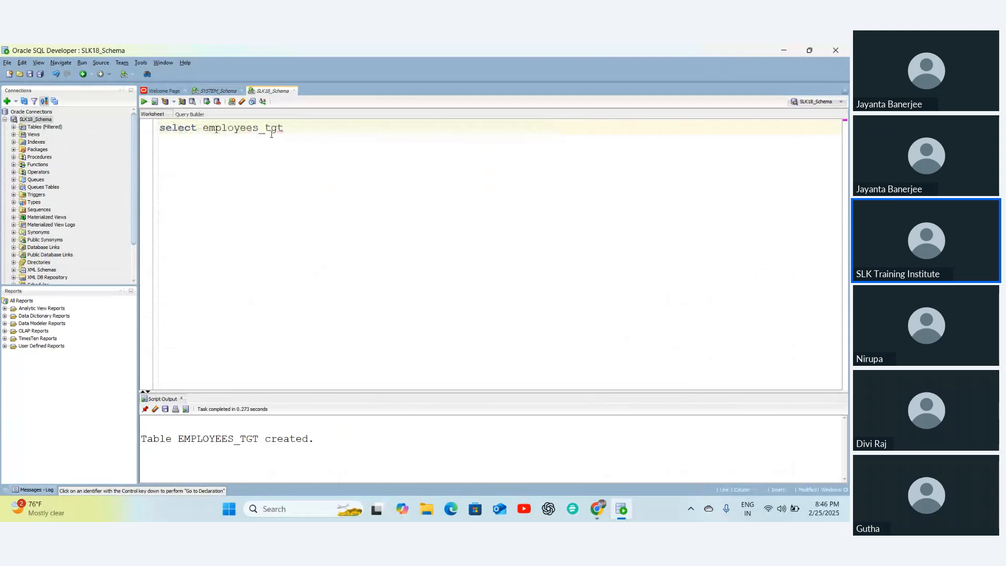
text(* from)
key(ctrl+a)
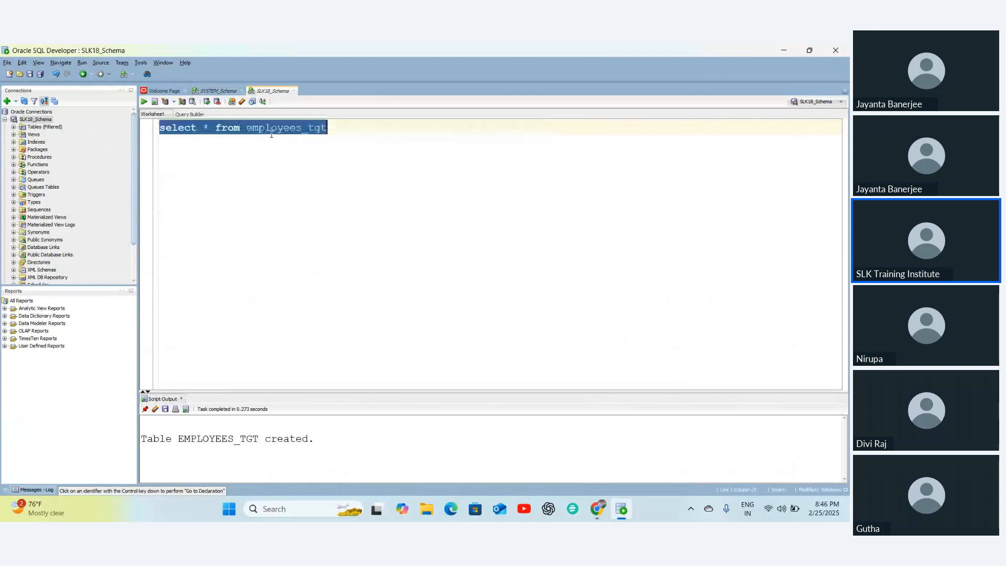
key(ctrl+Return)
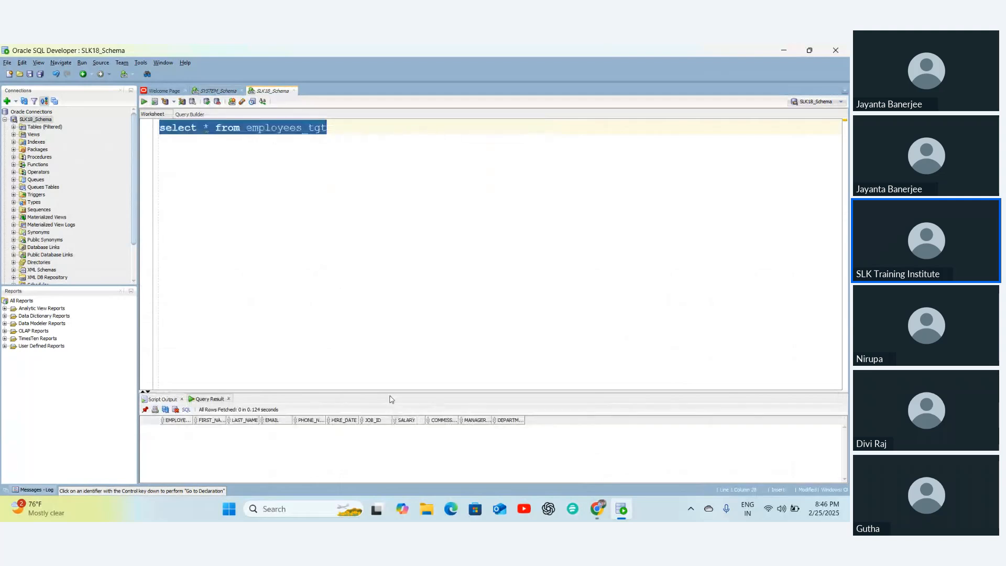
drag(390, 393, 394, 241)
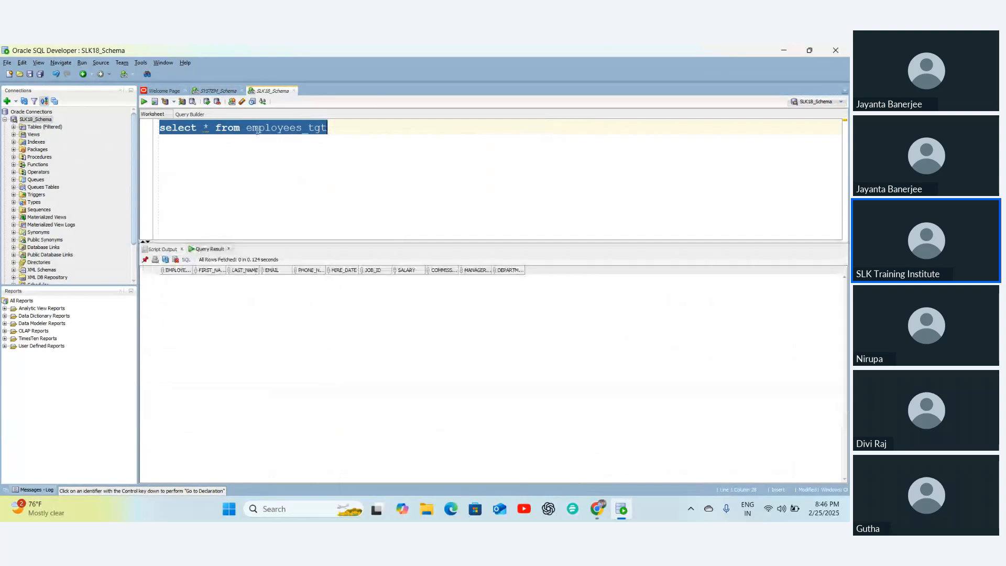
click(218, 91)
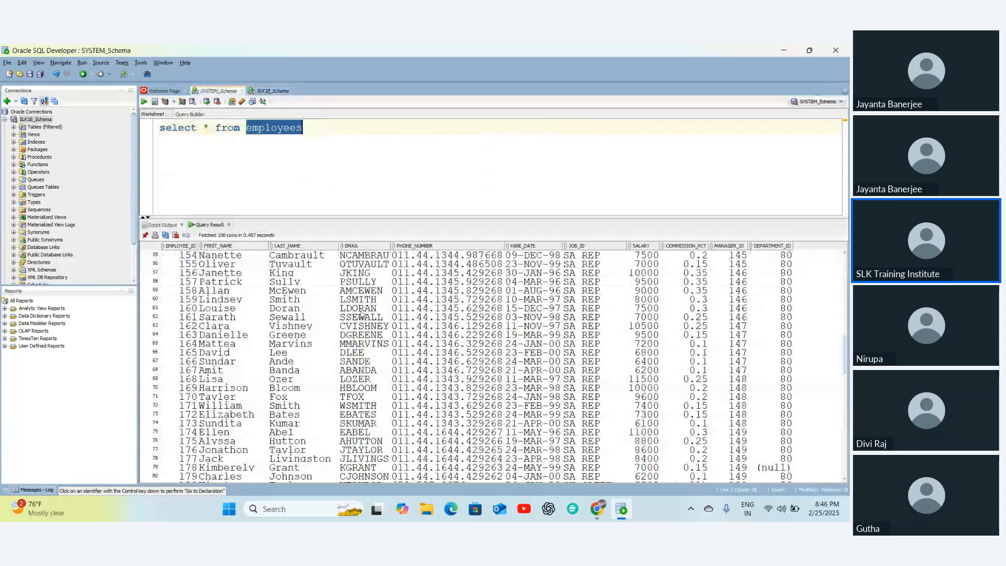
click(293, 167)
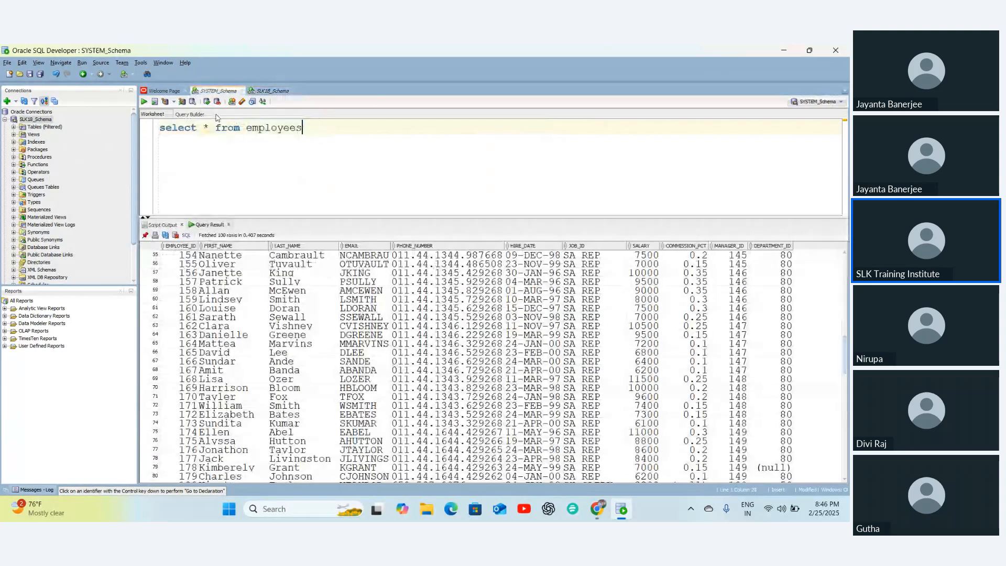
double_click(250, 121)
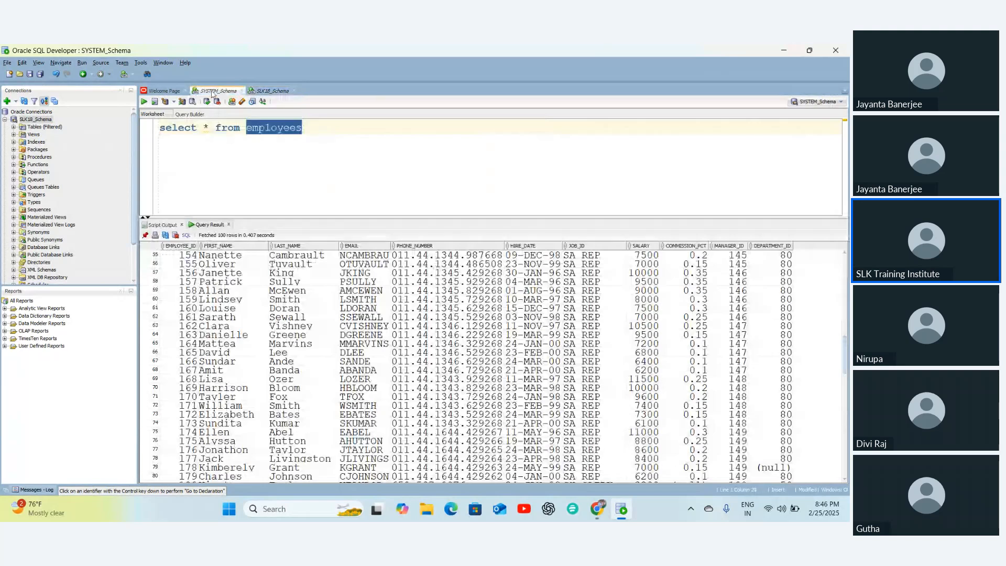
click(274, 92)
double_click(286, 128)
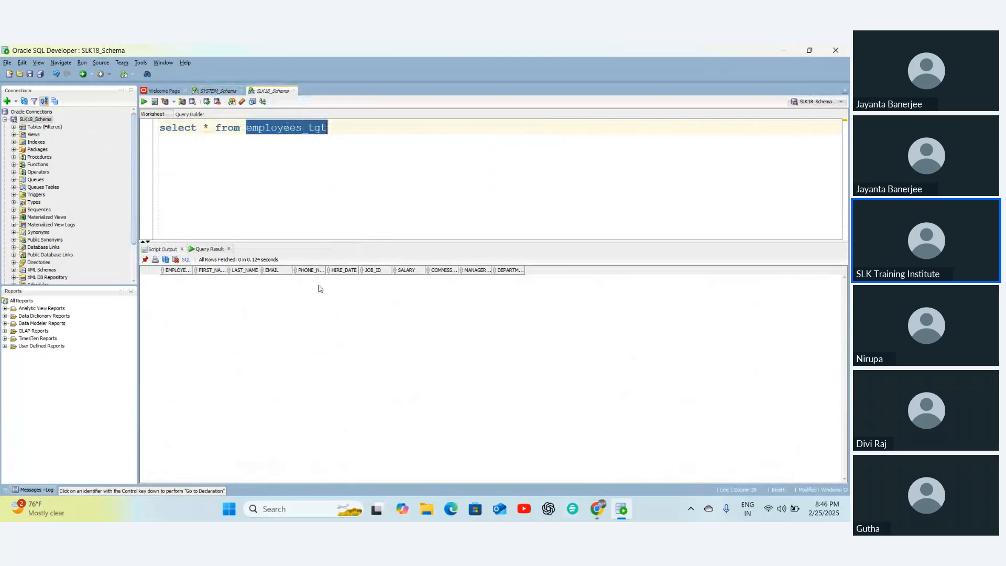
click(211, 91)
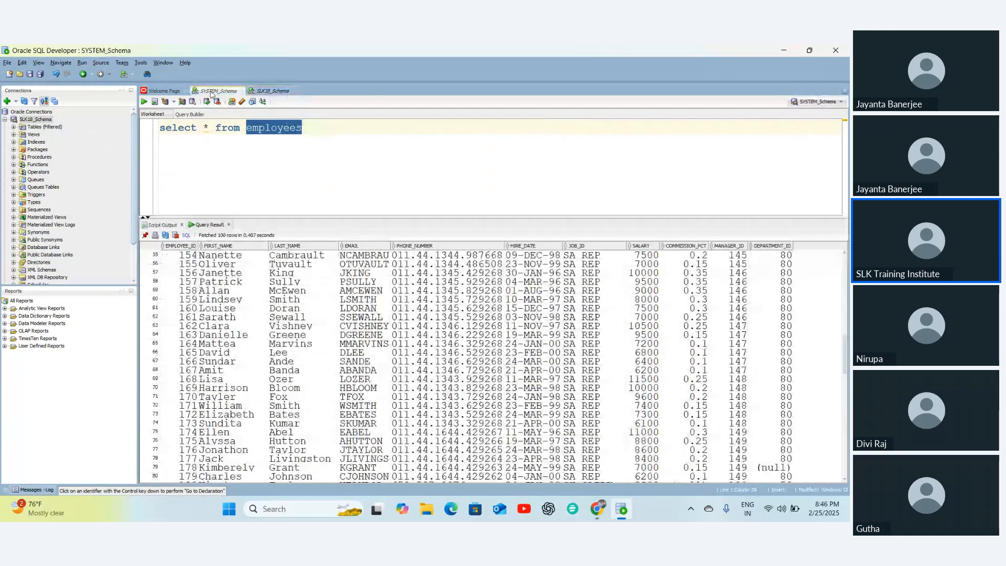
click(271, 91)
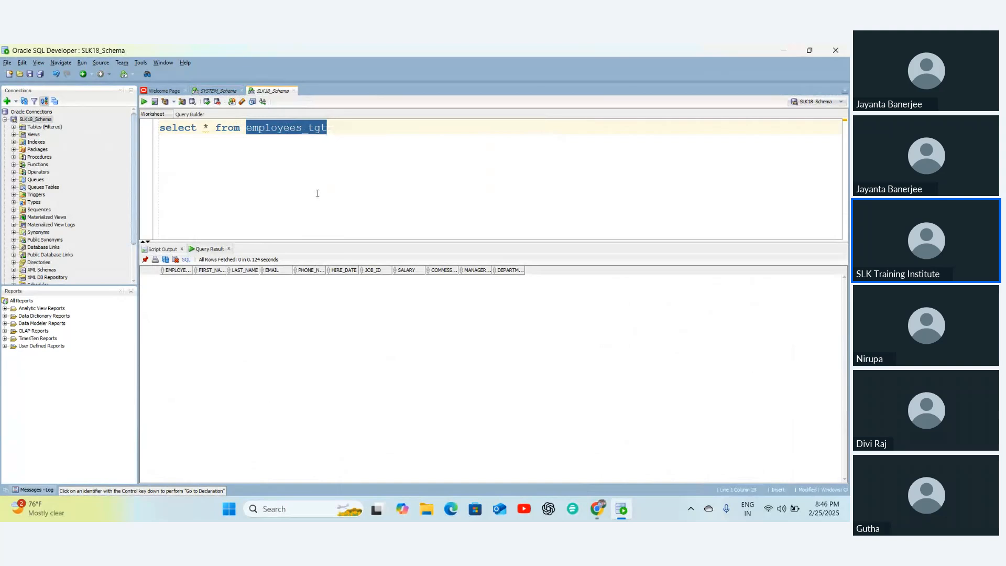
- Switch back to the browser's Data Integration Explore page
click(599, 515)
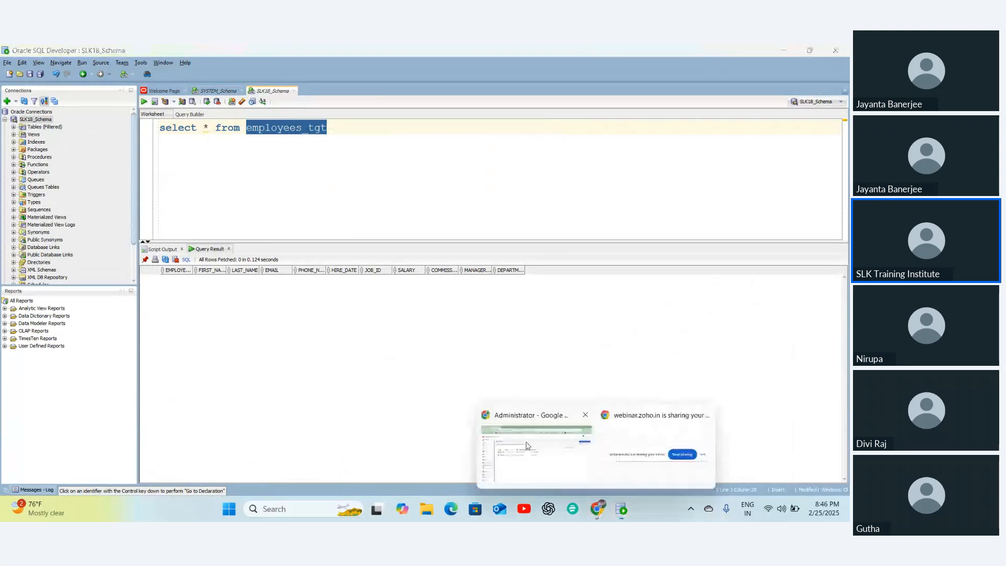
click(528, 445)
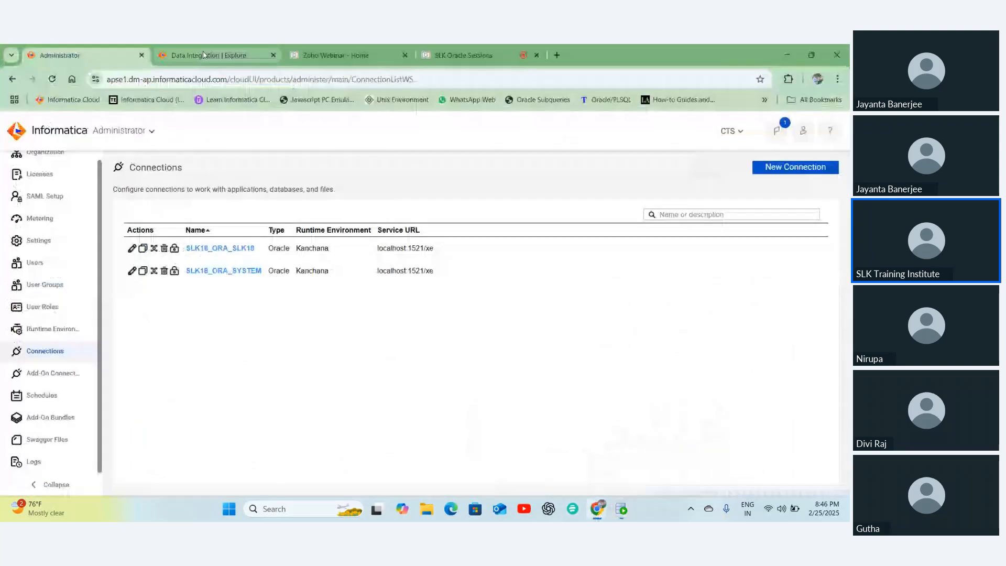
click(203, 51)
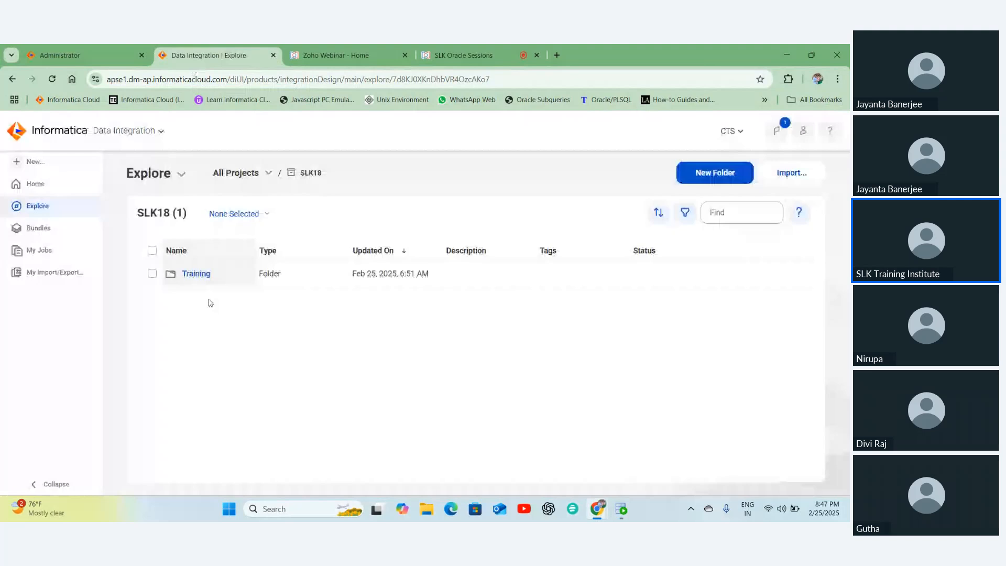
- Open the SLK18 Training folder and start a new asset of Mapping type
double_click(312, 172)
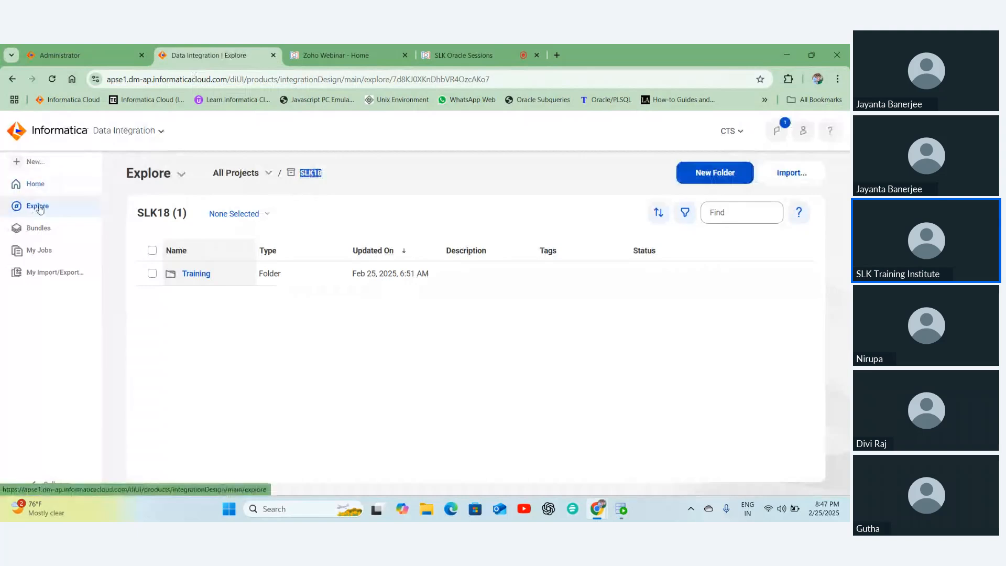
click(195, 274)
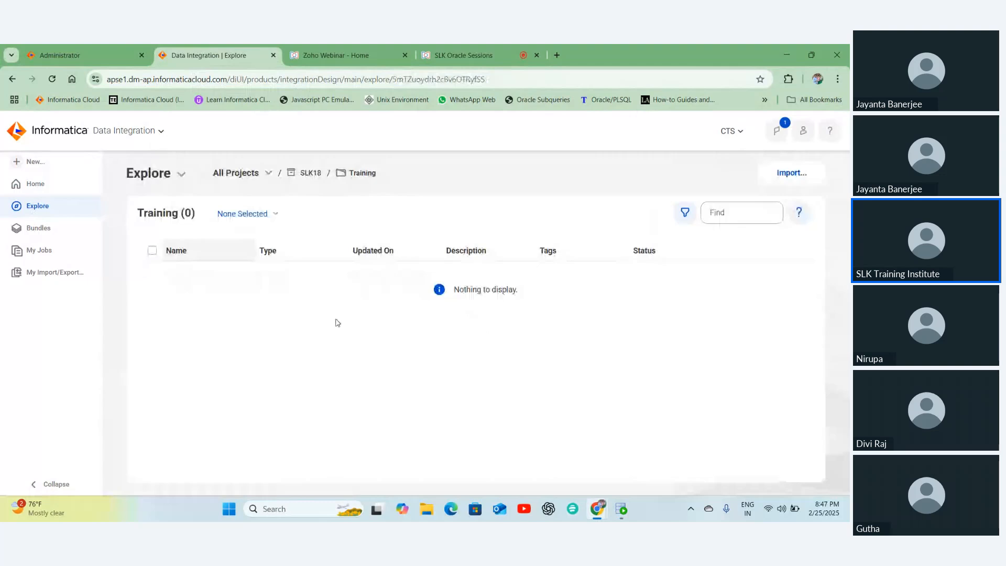
click(40, 164)
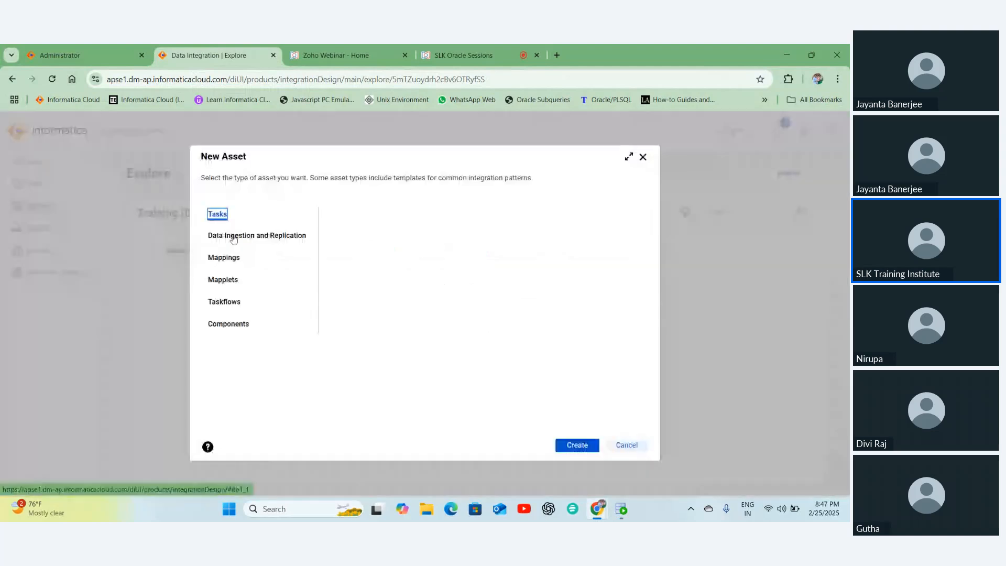
click(224, 257)
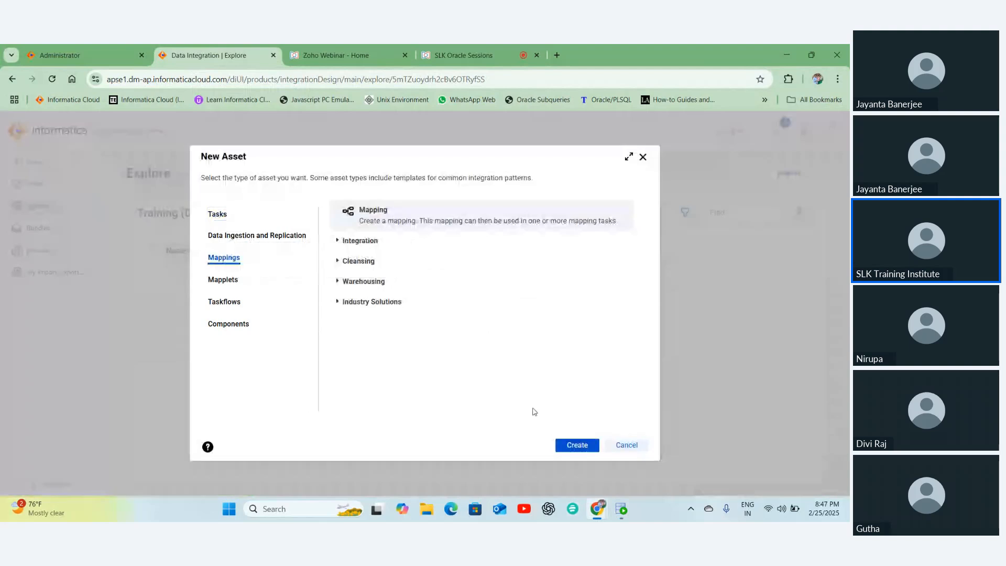
- Create the mapping, opening Mapping1 in SLK18\Training with a linked Source and Target
click(577, 445)
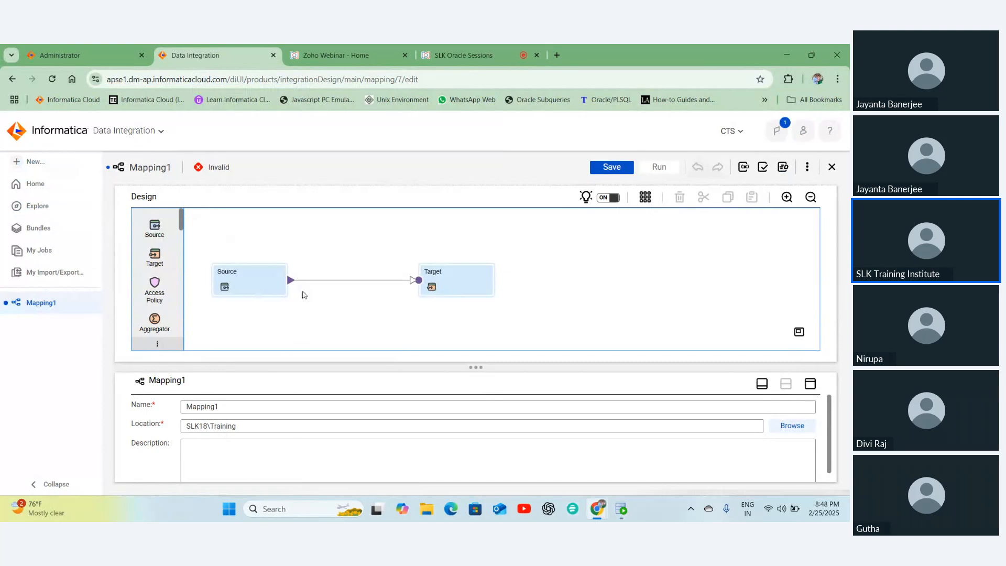
- Replace the mapping's Name in the properties with M_SLK18_EMPLOYEES_TGT
click(220, 406)
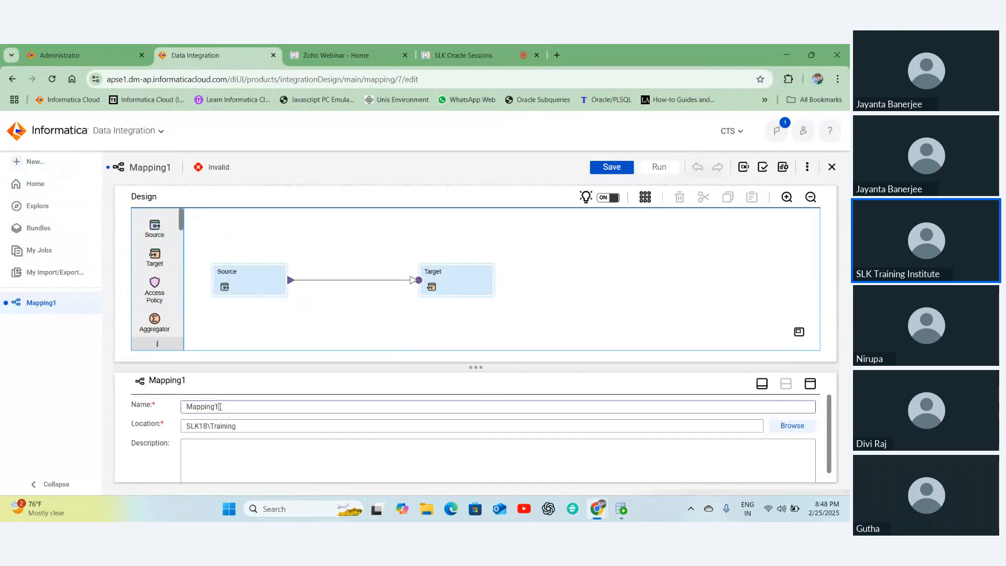
key(ctrl+a)
text(M_)
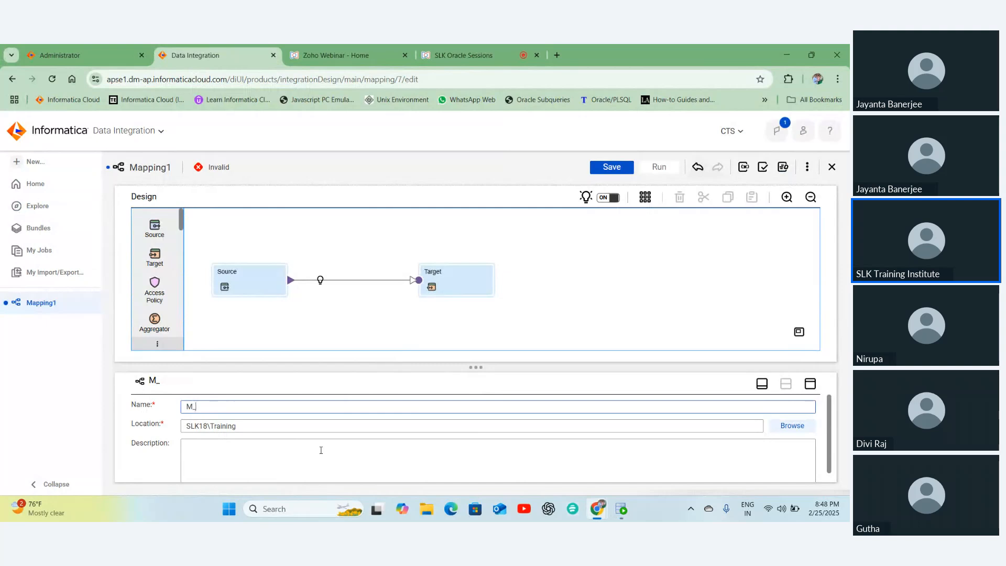
text(SLK18)
text(_EMPLOYEES)
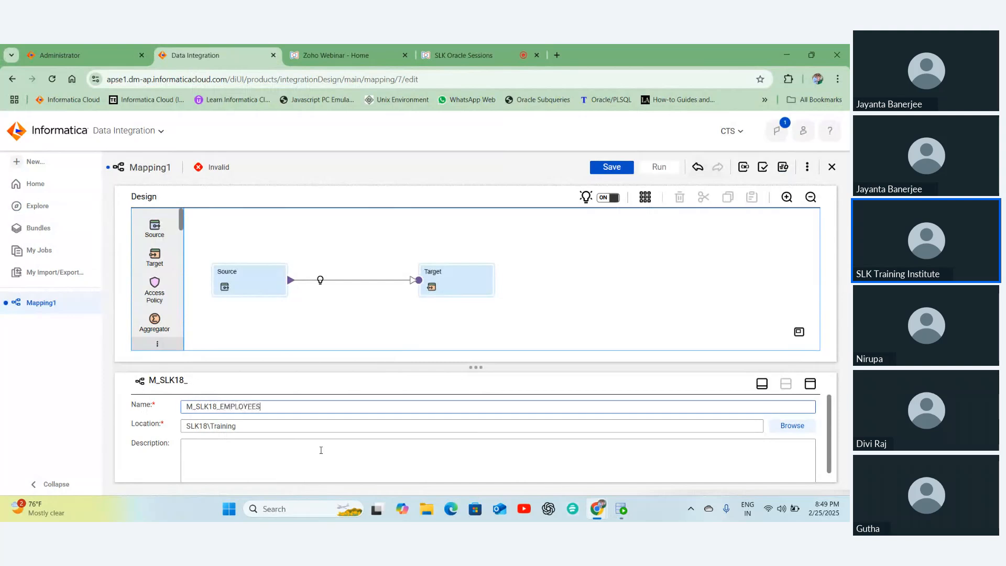
text(_TGT)
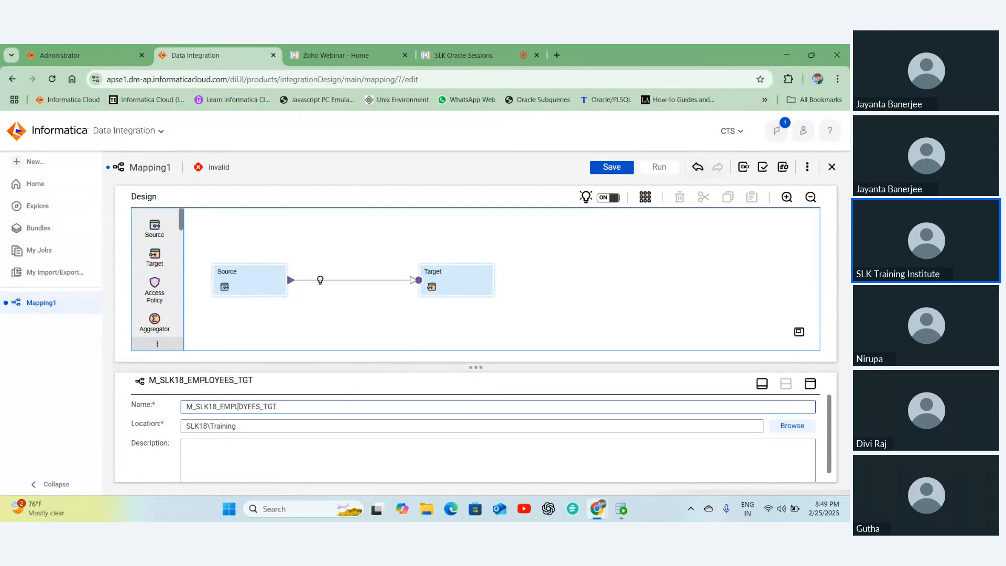
drag(220, 406, 300, 400)
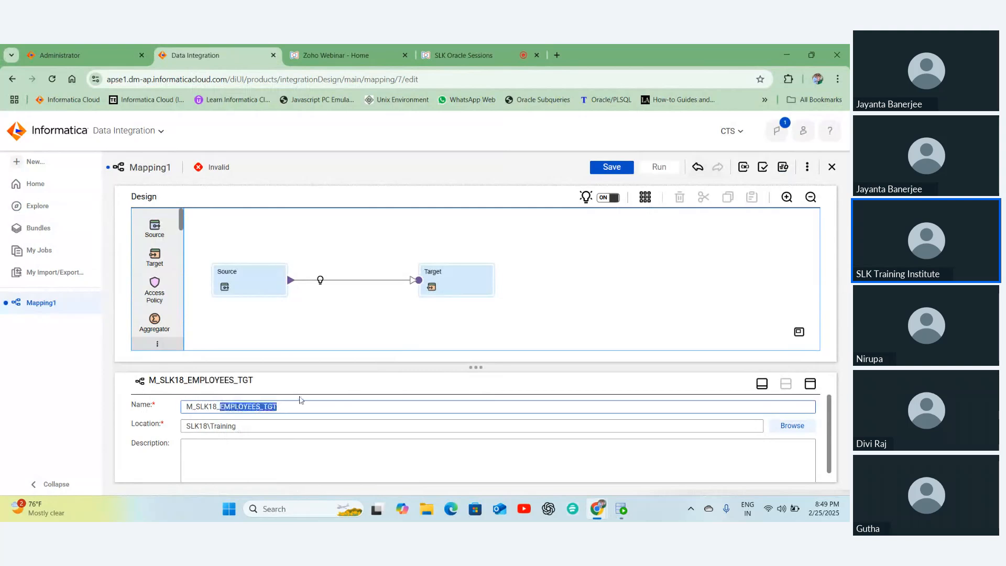
click(288, 405)
click(248, 454)
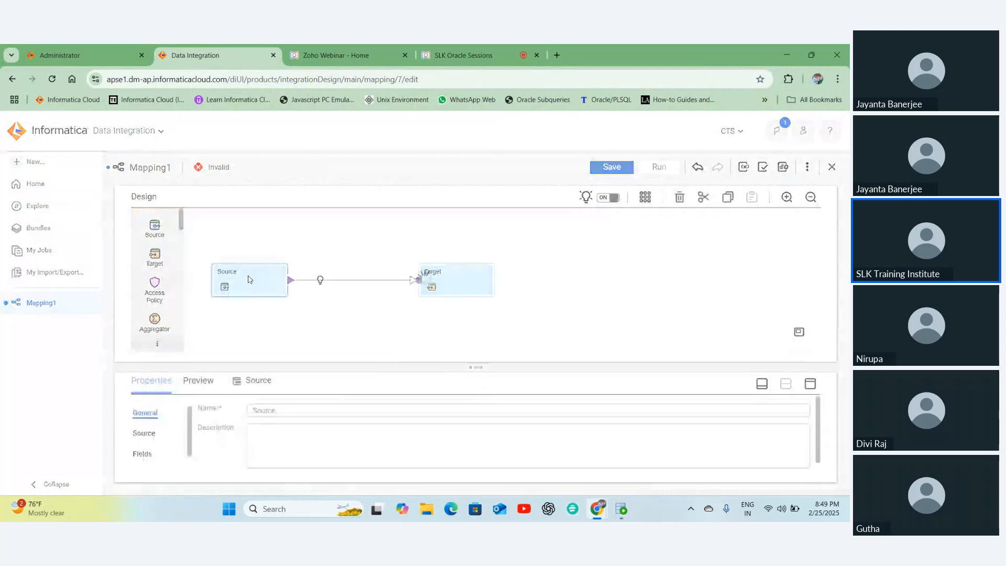
- Spread the Source and Target nodes apart on the mapping canvas
drag(250, 279, 283, 262)
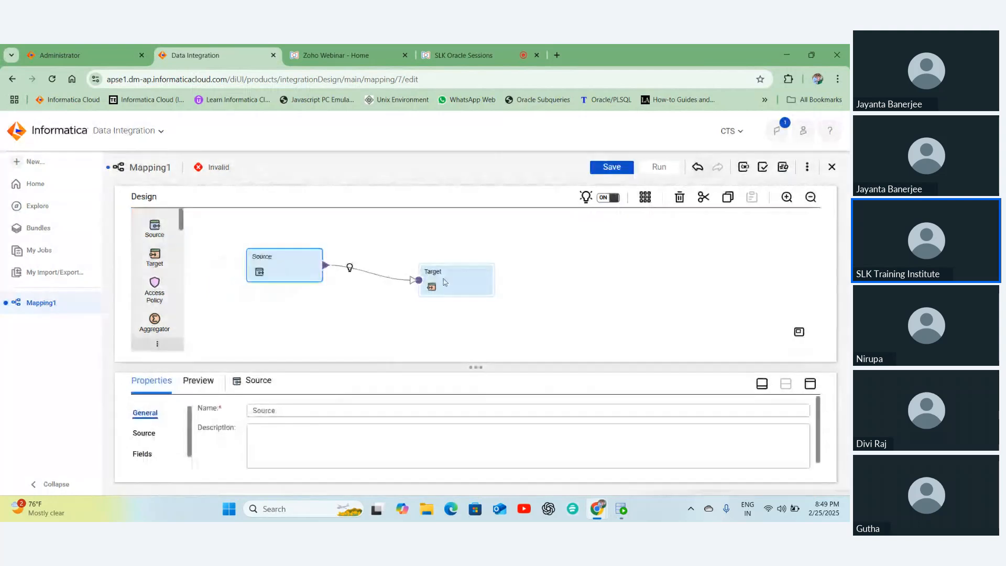
drag(445, 282, 495, 281)
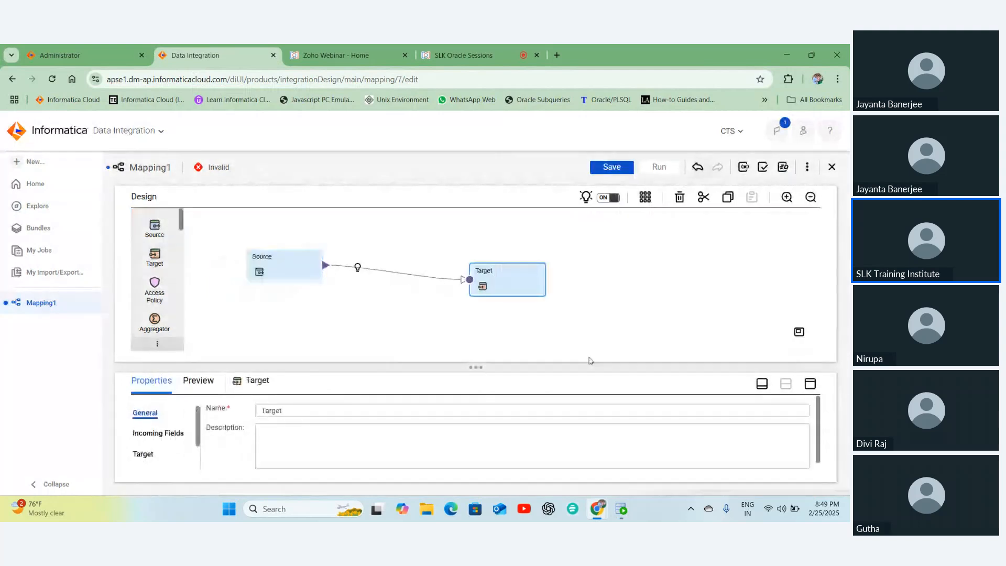
click(762, 386)
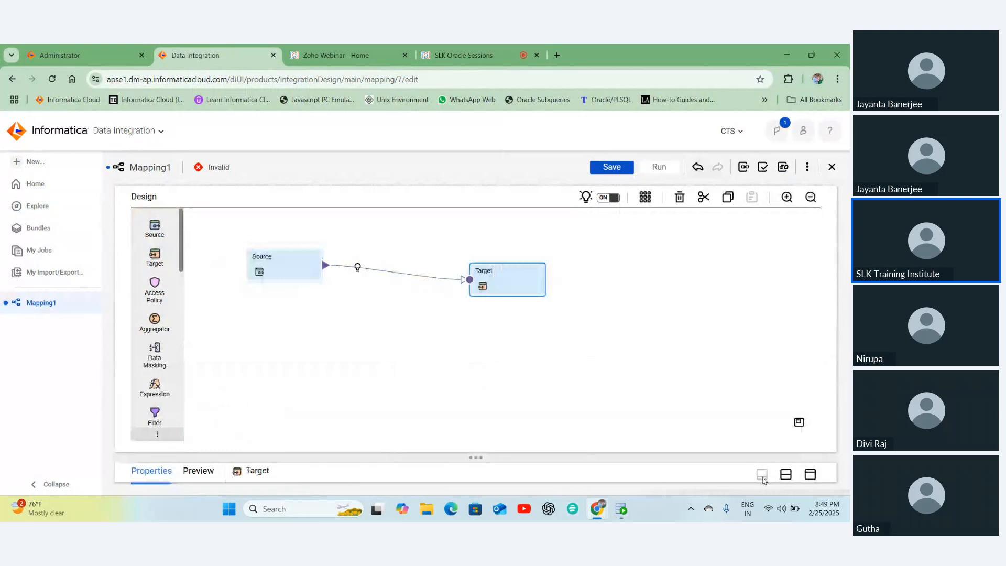
click(785, 474)
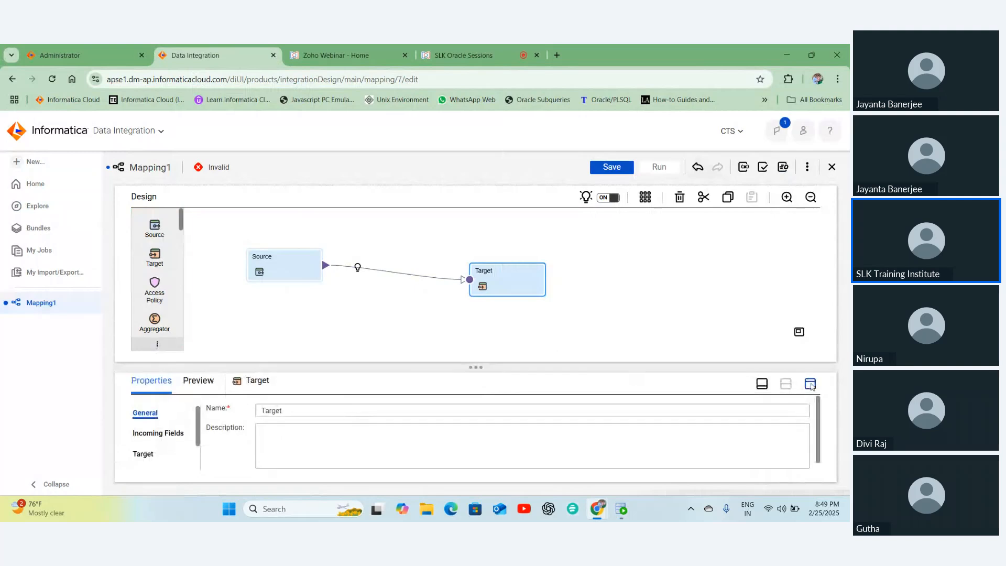
- Show the Source transformation's Source settings in a maximized Properties panel
click(278, 273)
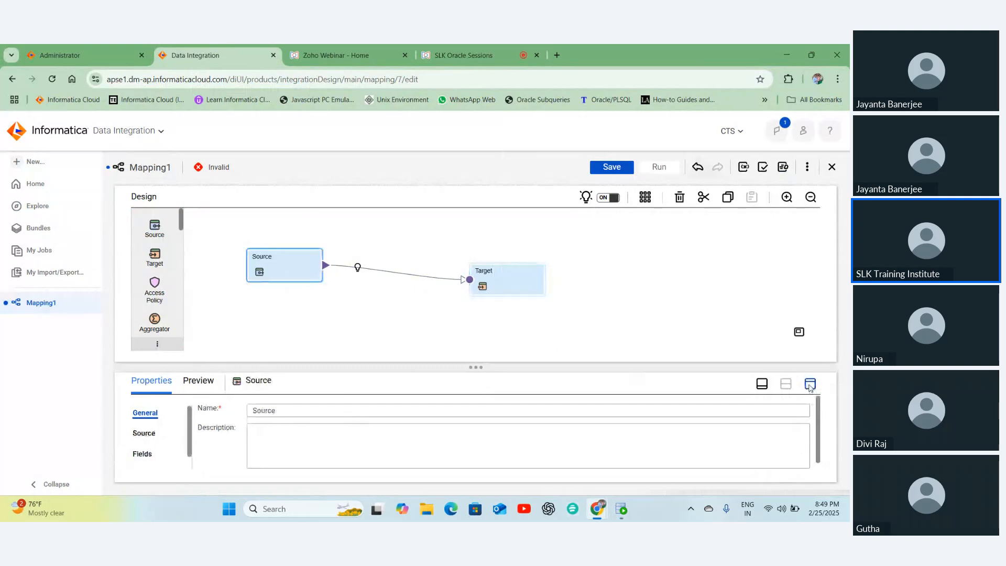
click(810, 385)
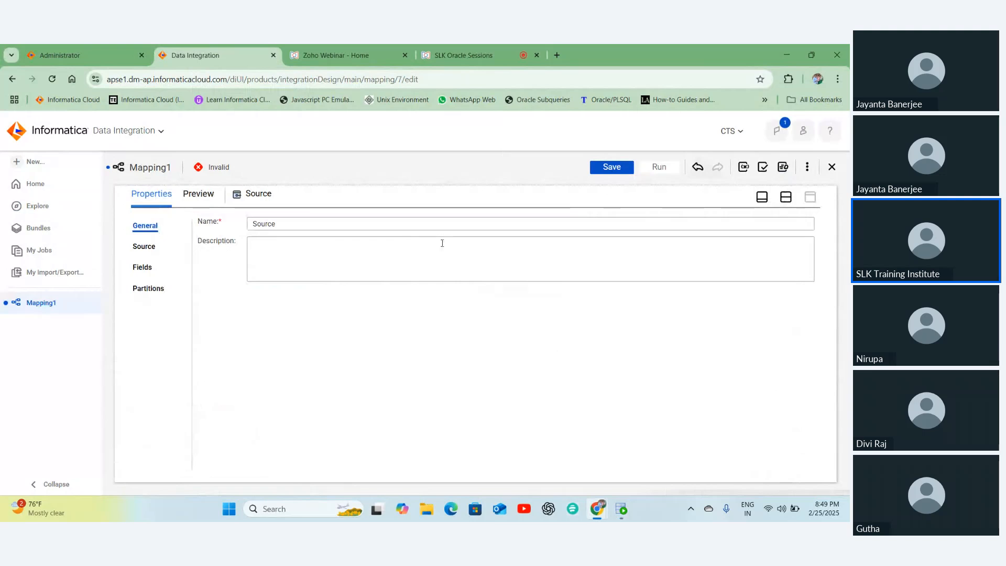
click(786, 197)
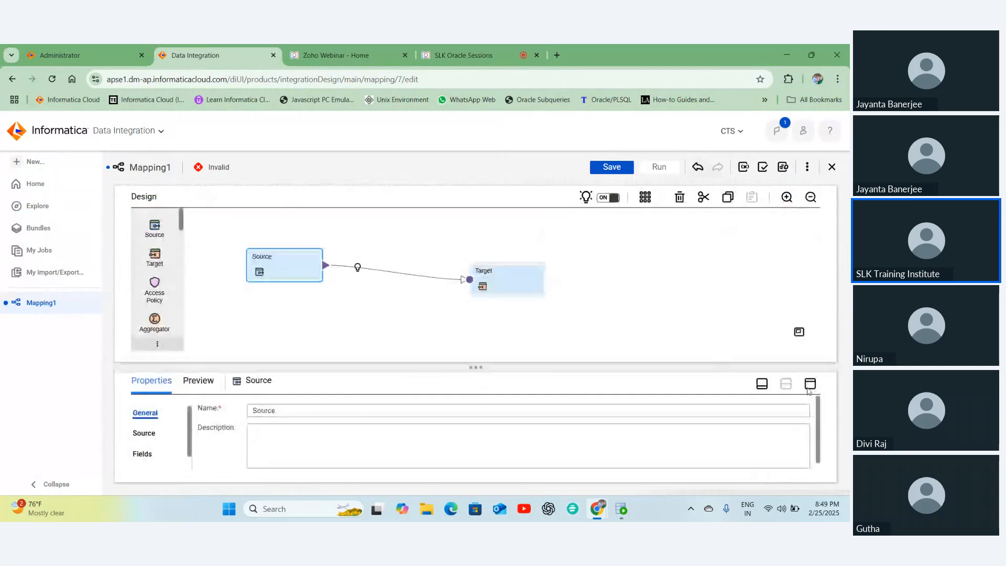
click(809, 385)
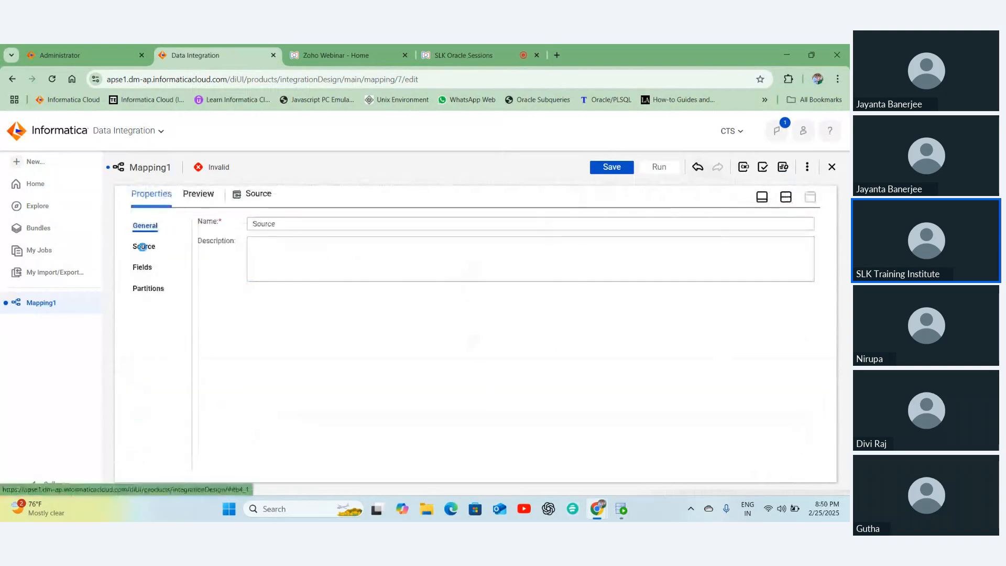
click(142, 247)
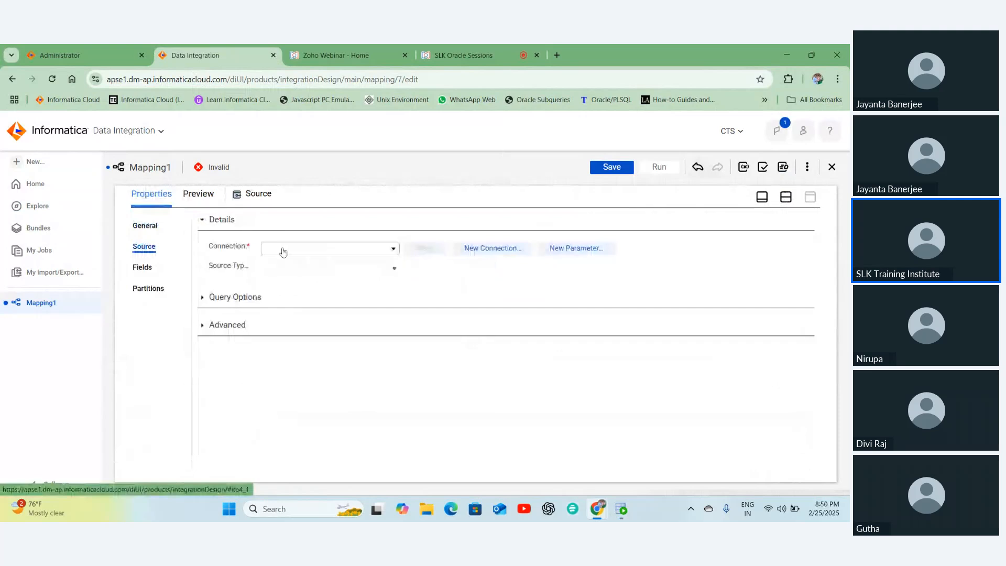
- Set the Source connection to SLK18_ORA_SYSTEM (Oracle) and source type to Single Object, then open the object chooser
click(282, 252)
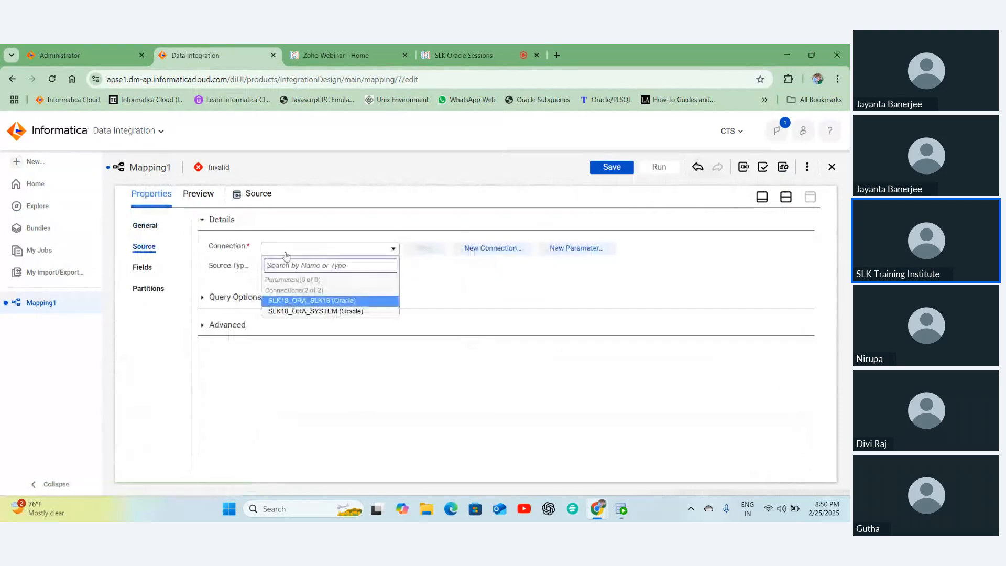
click(316, 312)
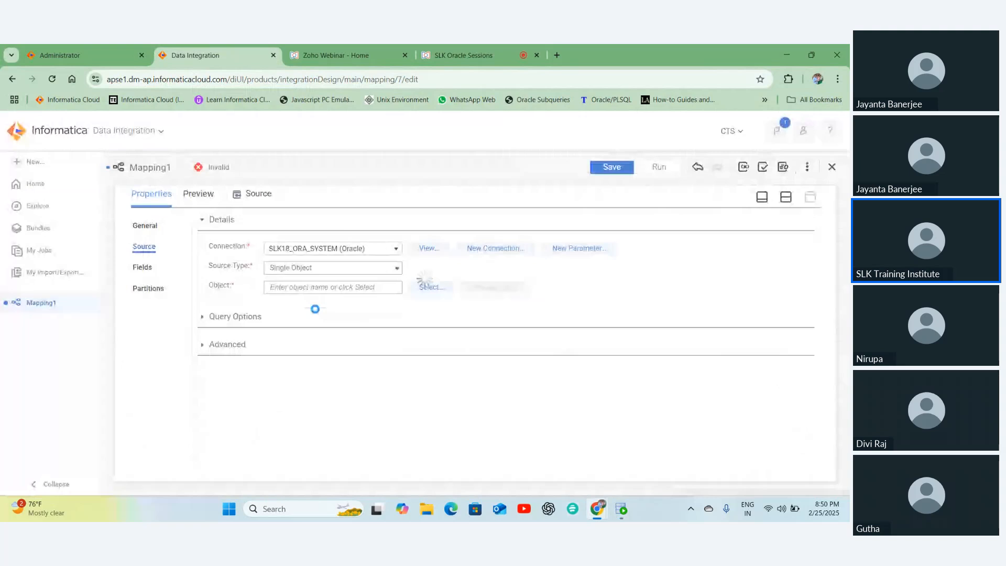
click(314, 267)
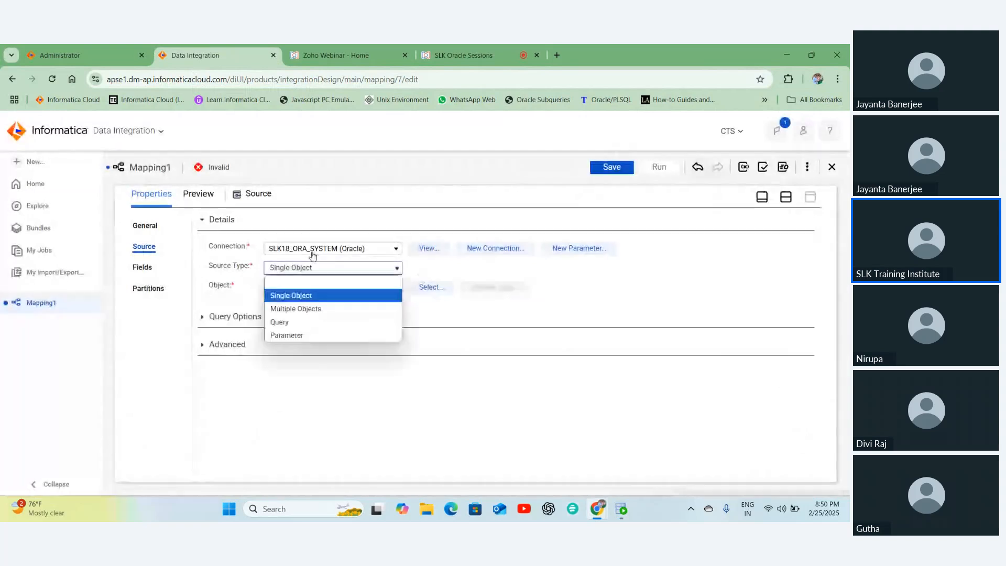
click(312, 252)
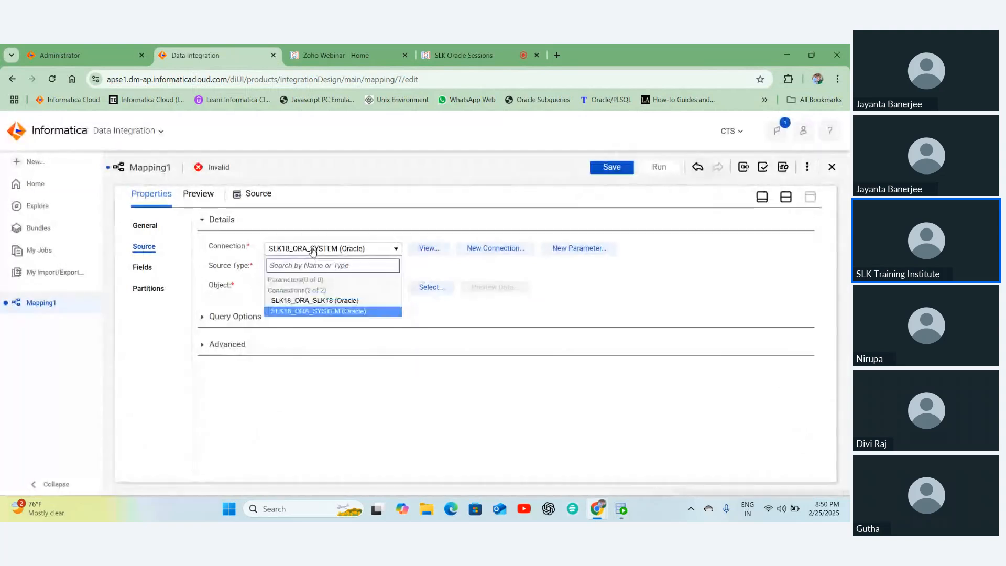
click(313, 270)
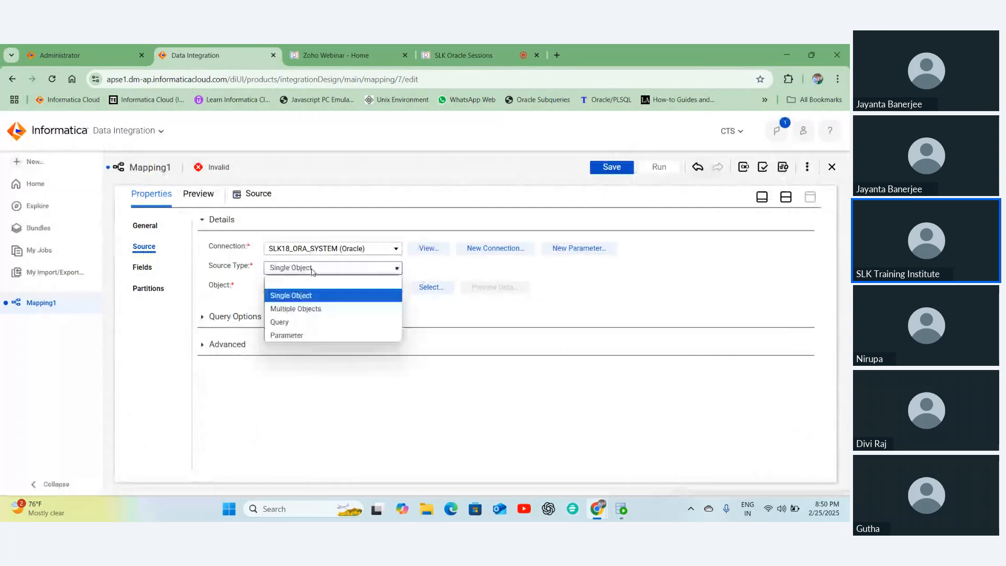
click(305, 297)
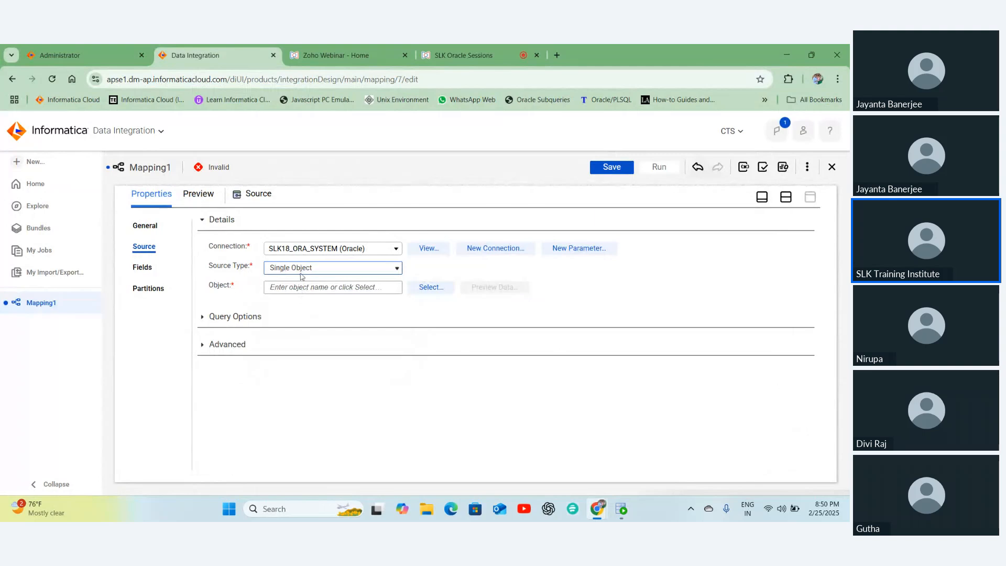
click(432, 288)
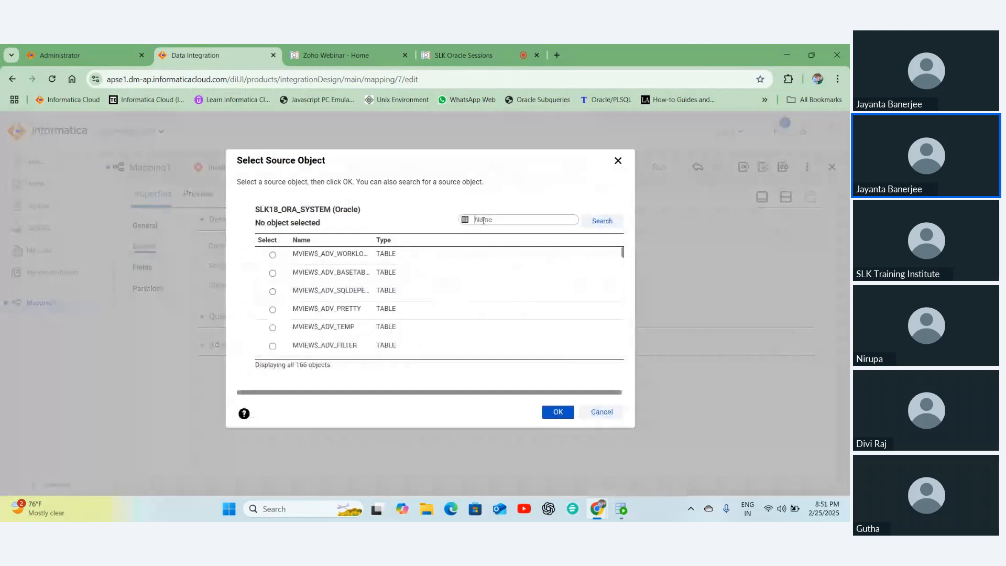
- Search for 'employees' and choose the EMPLOYEES table as the Source object
text(employees)
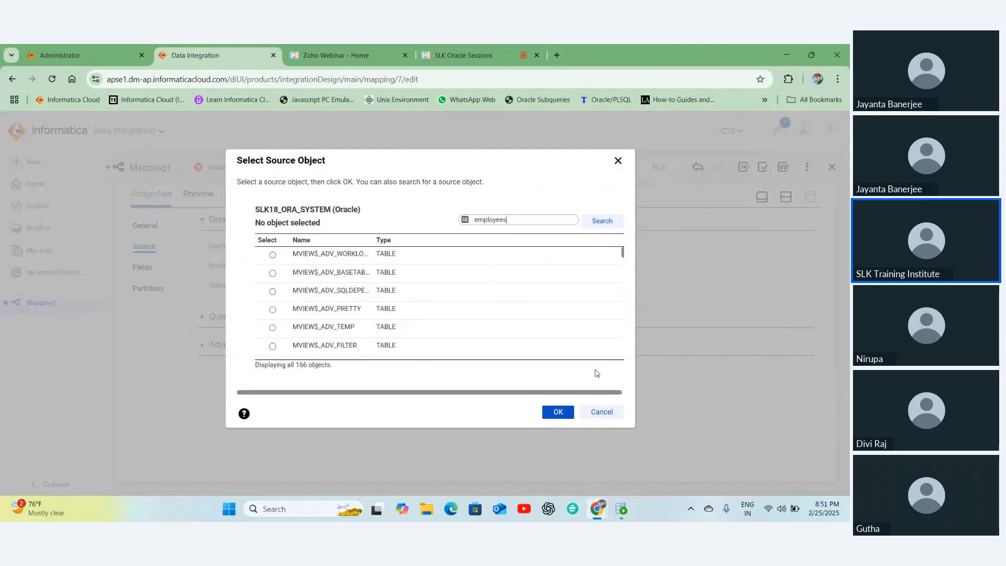
click(601, 221)
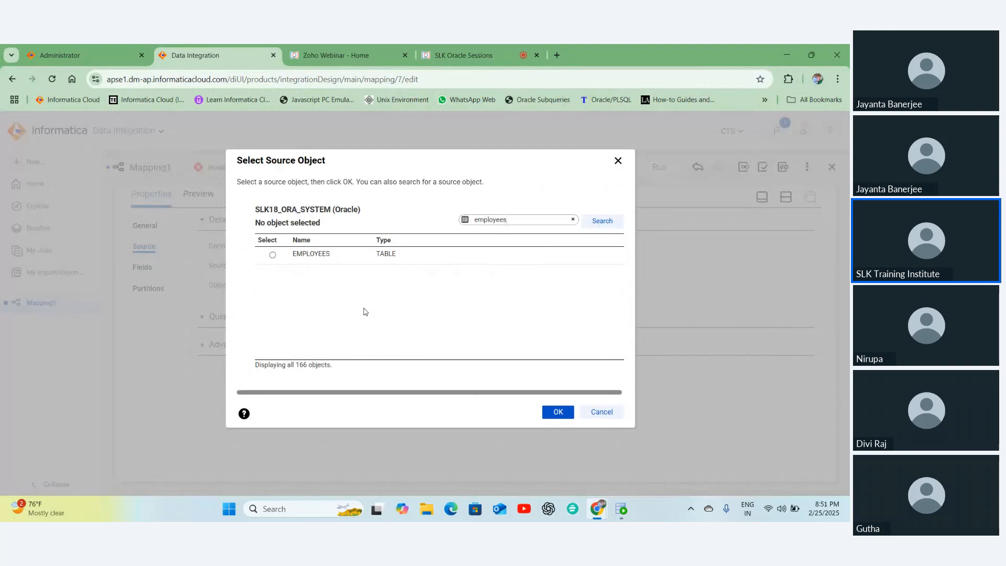
click(320, 255)
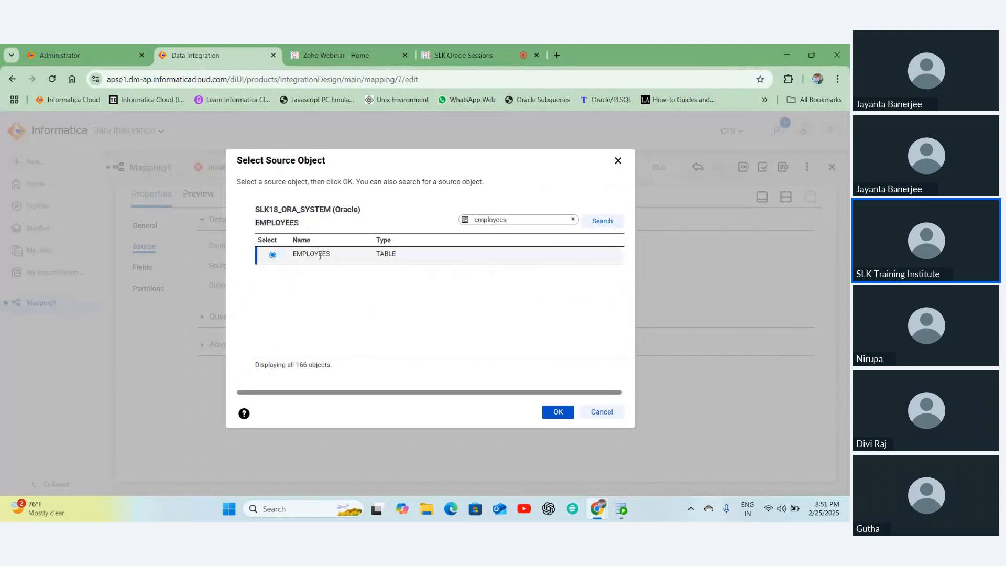
double_click(502, 221)
click(601, 227)
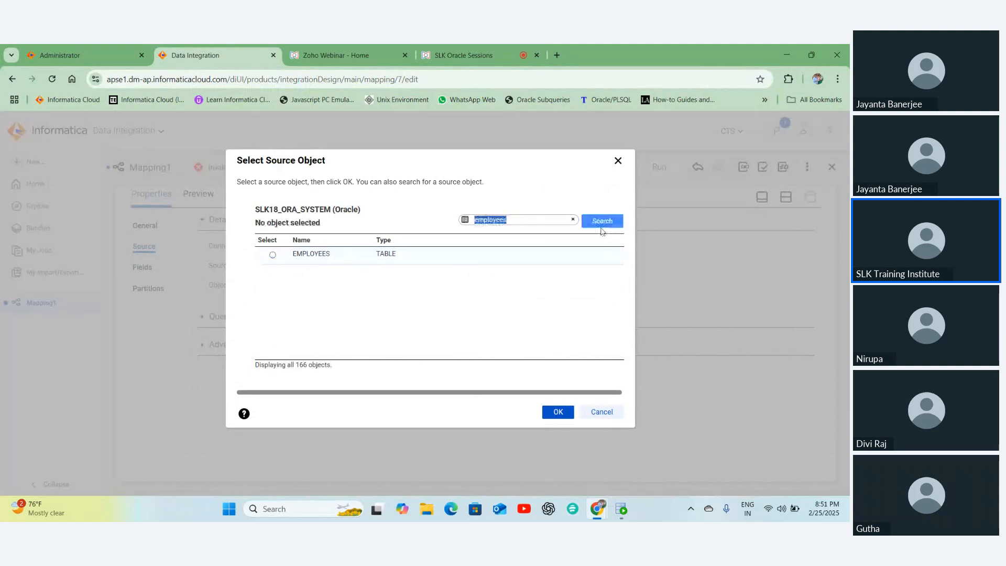
click(332, 255)
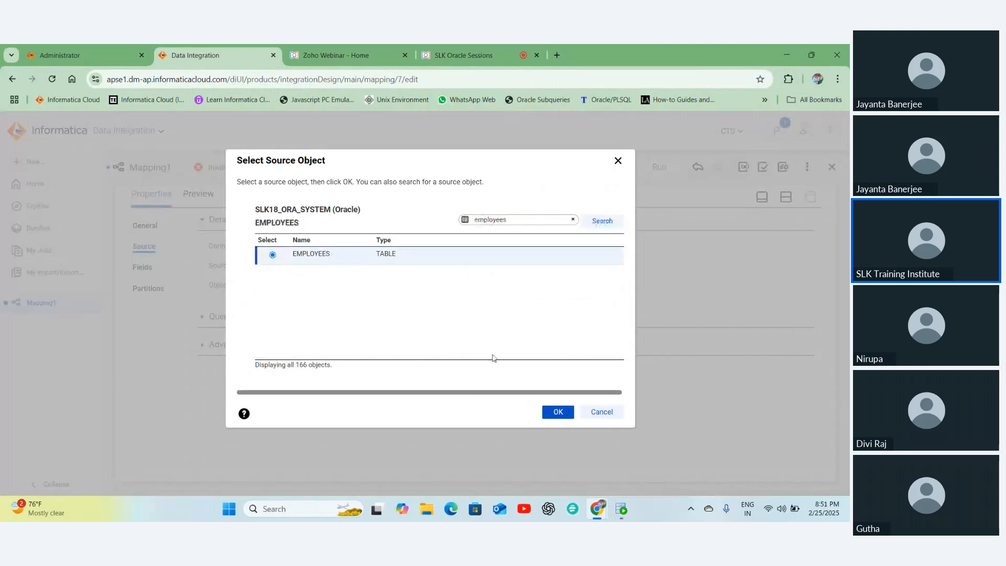
click(559, 414)
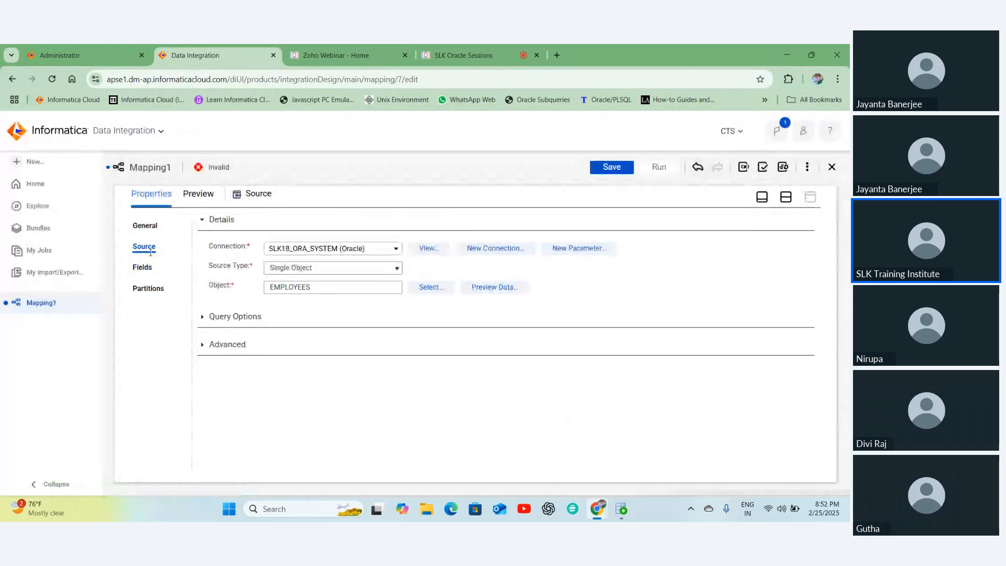
click(143, 267)
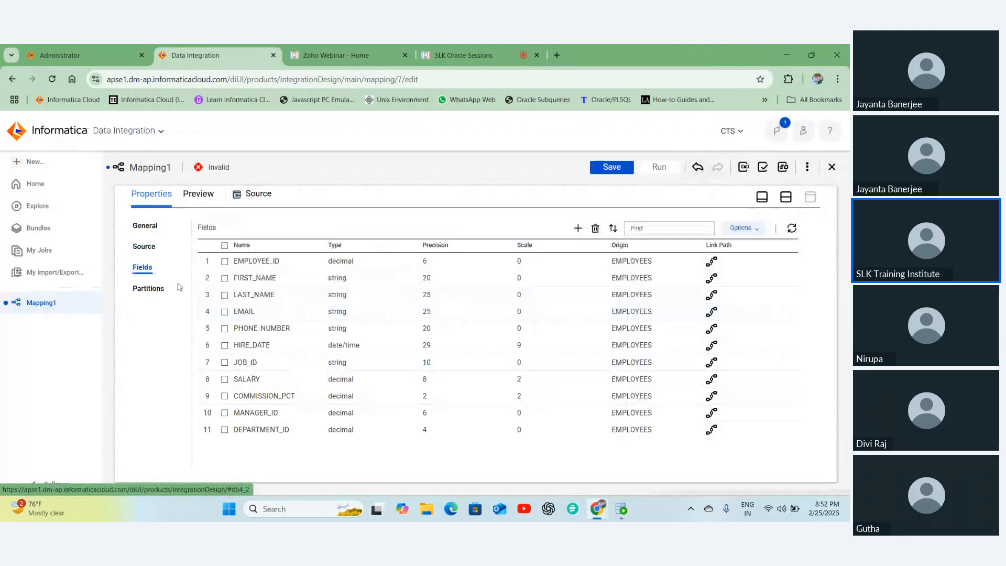
click(144, 247)
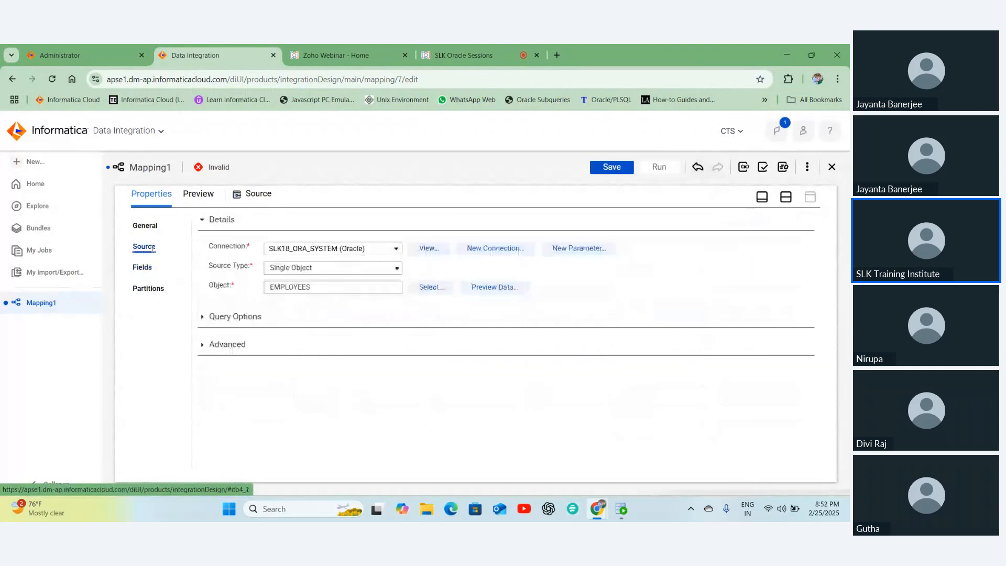
click(202, 319)
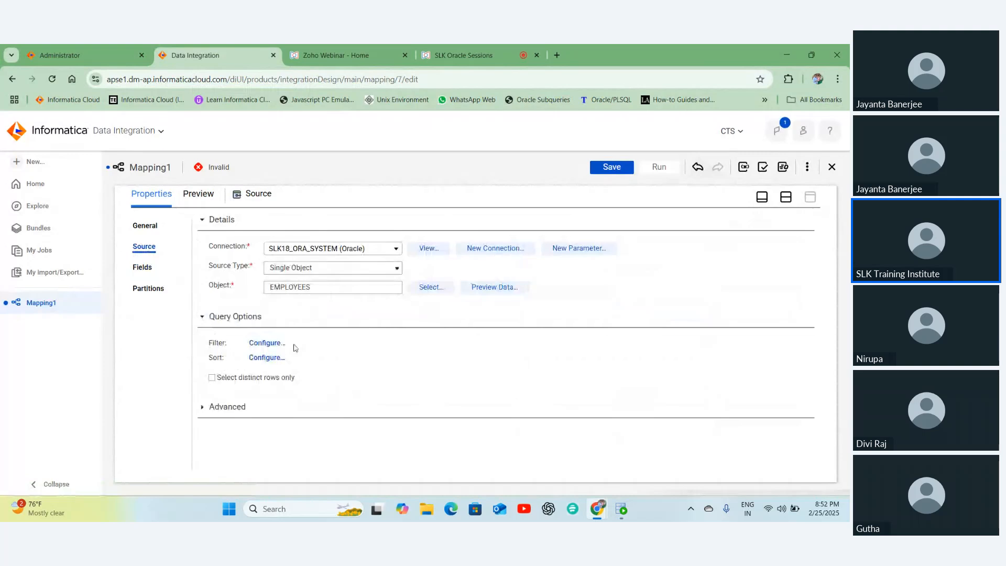
double_click(295, 348)
double_click(301, 357)
- Expand the Source's advanced settings and inspect the empty Pre SQL field
click(210, 408)
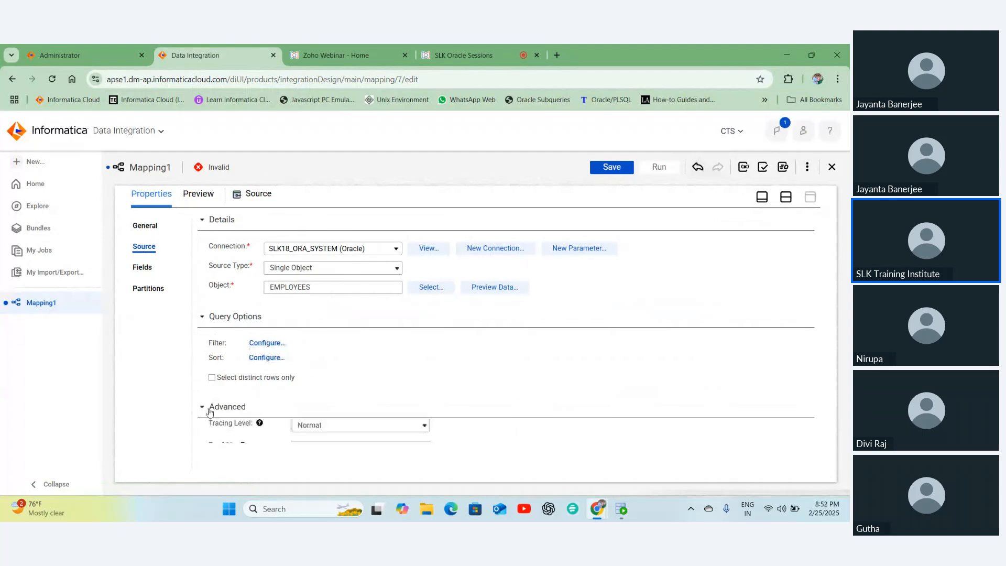
scroll(321, 360, down, 4)
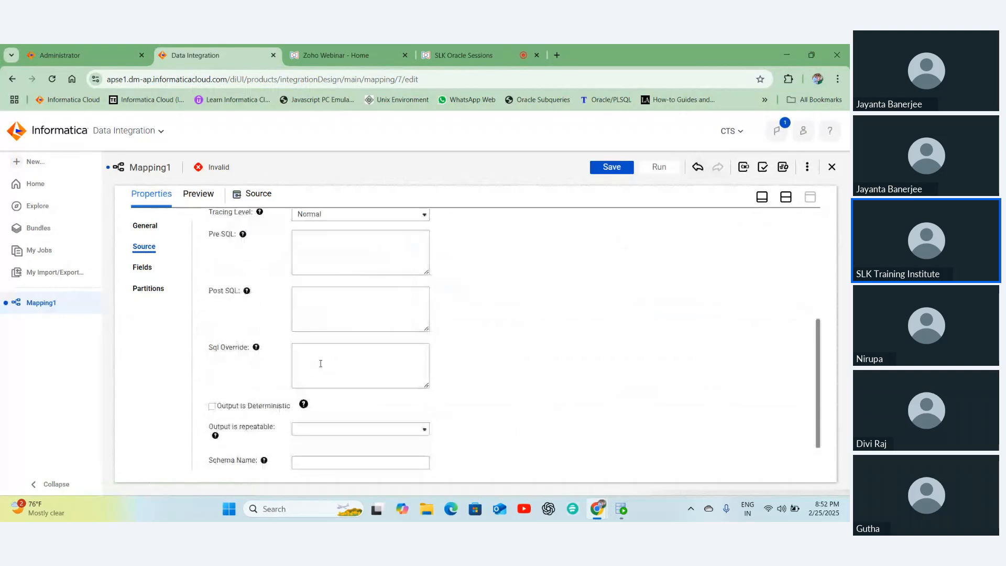
scroll(321, 364, up, 1)
click(313, 310)
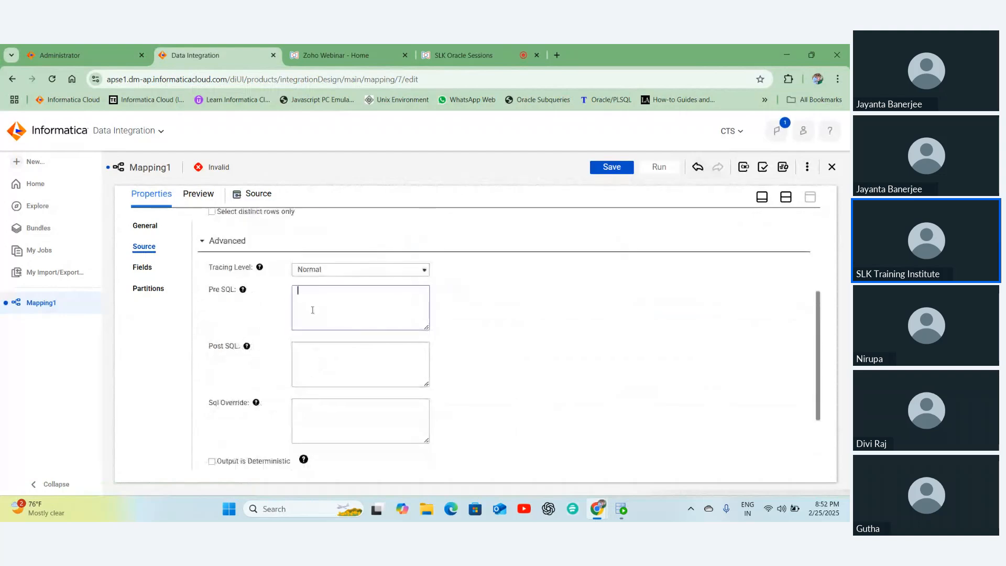
scroll(313, 311, up, 1)
scroll(319, 315, up, 3)
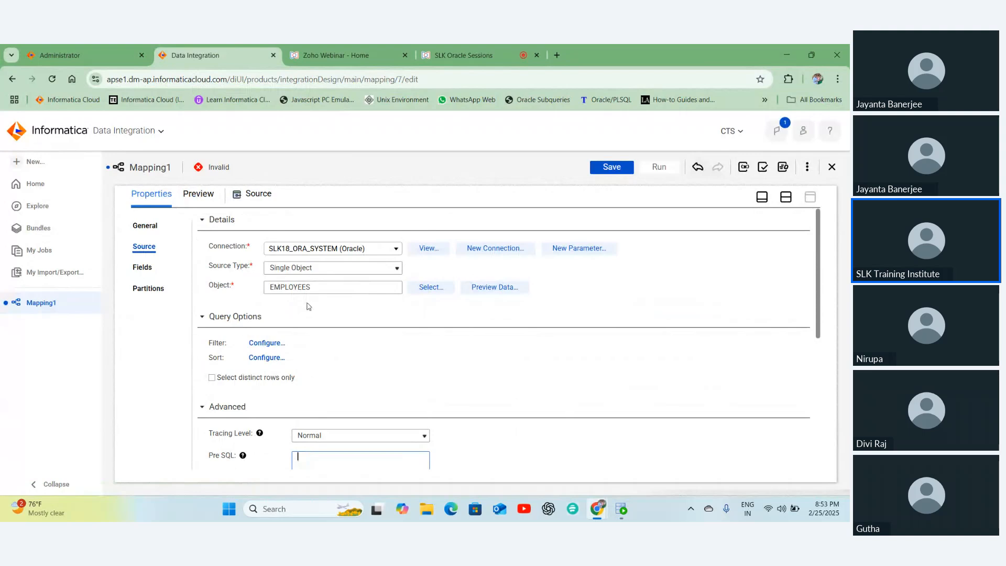
scroll(310, 310, down, 1)
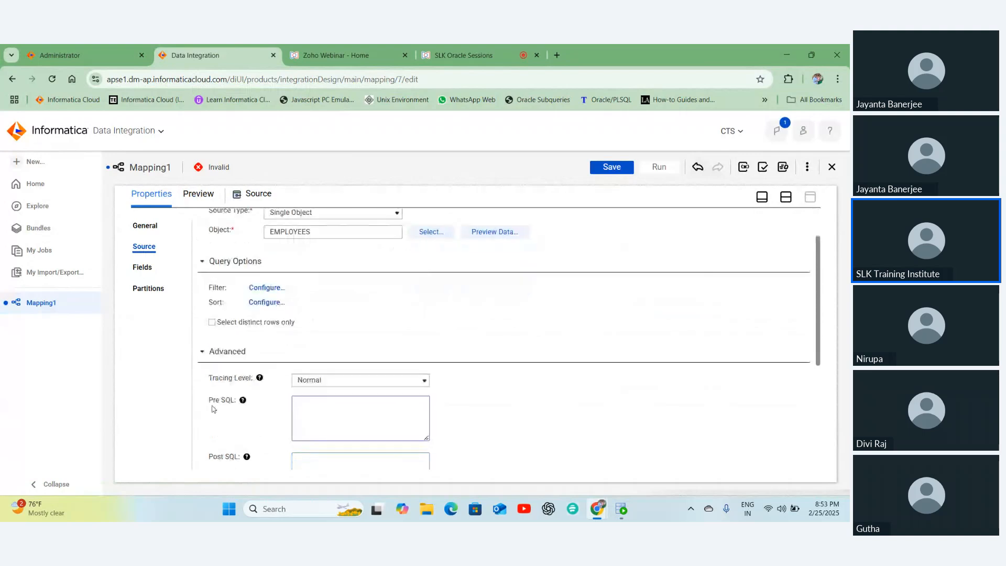
drag(212, 409, 240, 406)
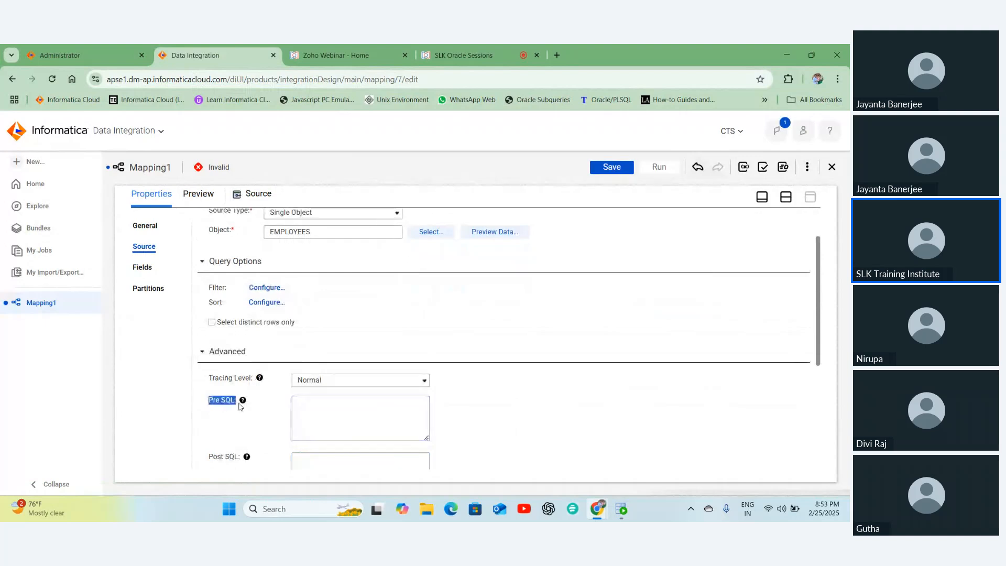
click(331, 418)
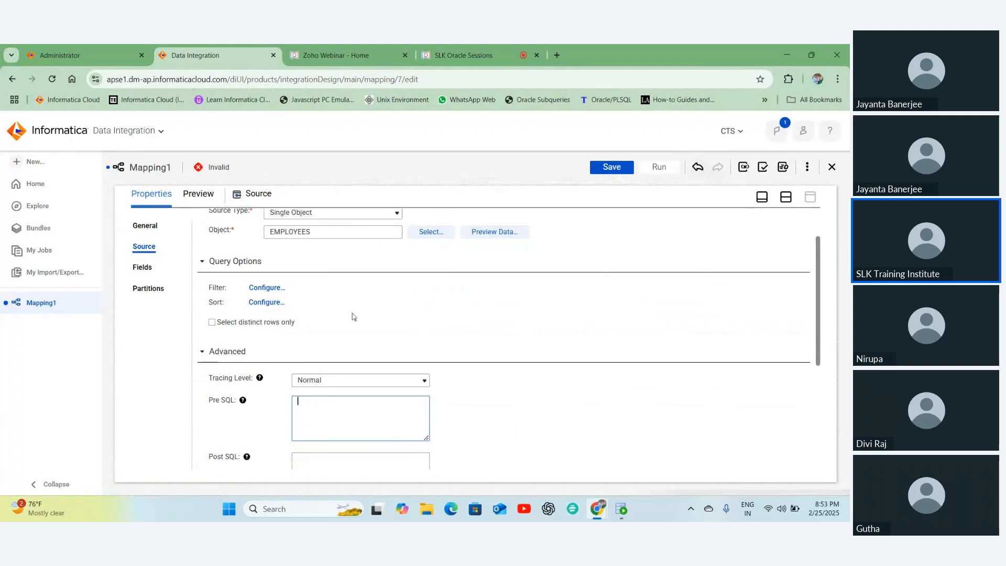
scroll(265, 278, up, 1)
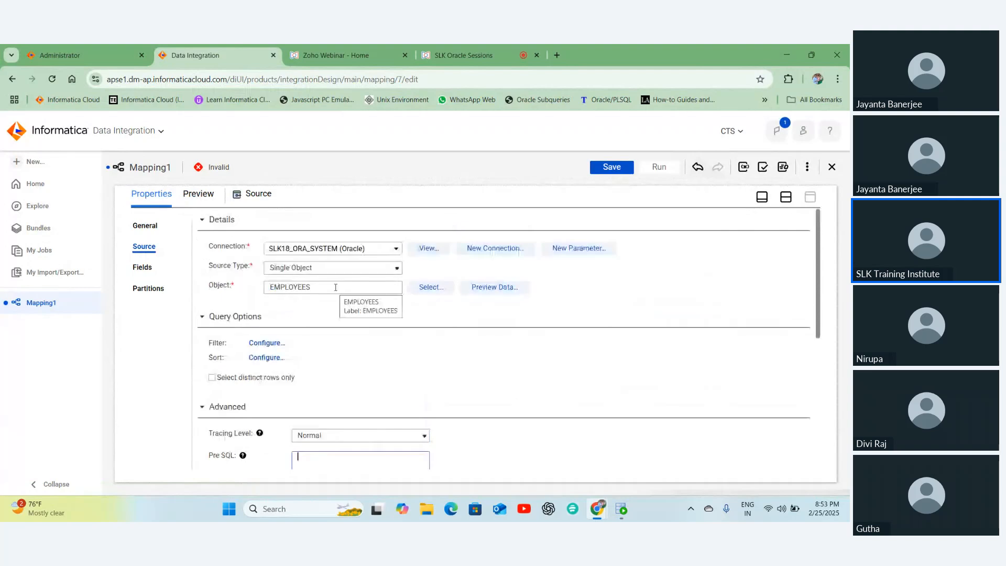
scroll(335, 288, down, 2)
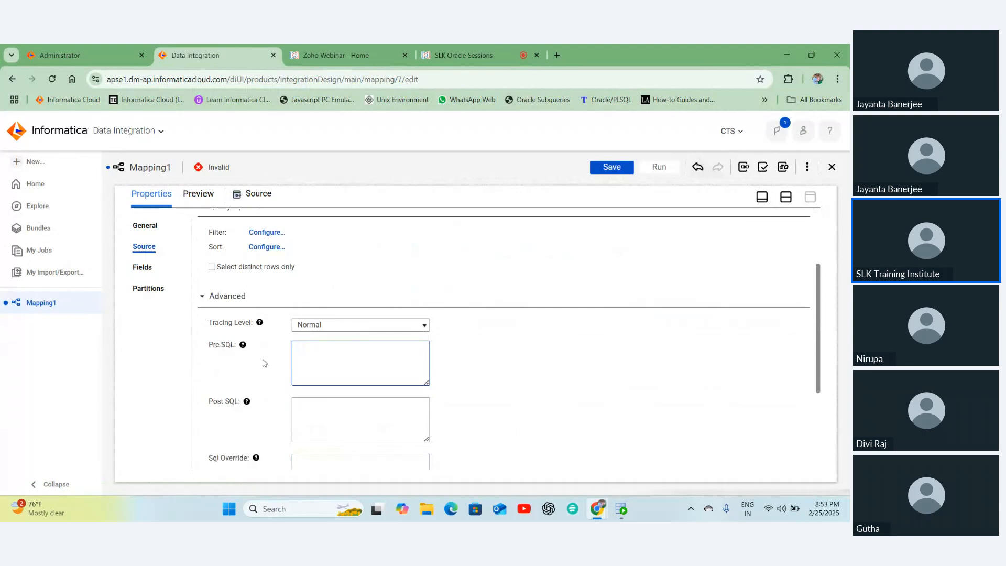
scroll(294, 325, up, 1)
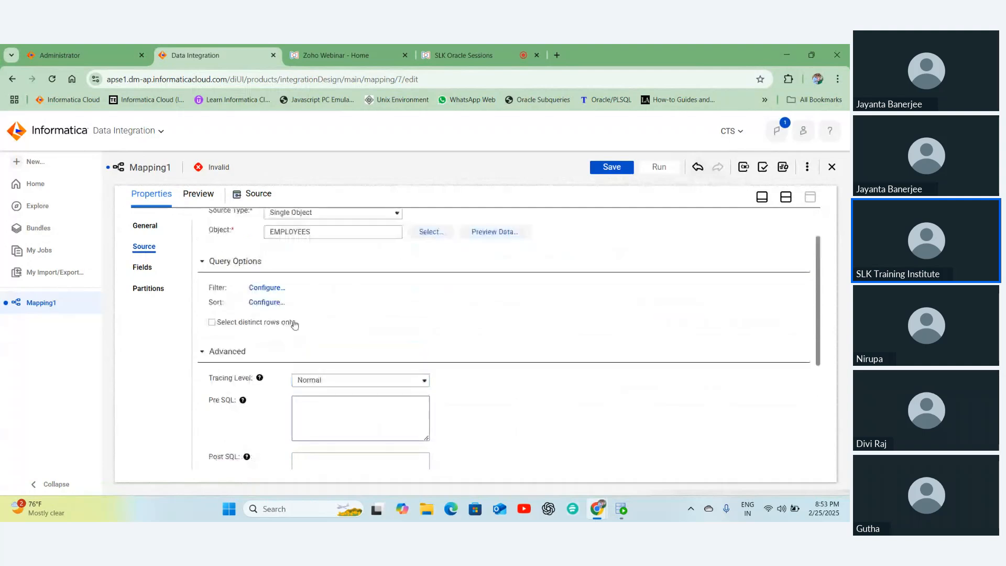
scroll(294, 325, down, 2)
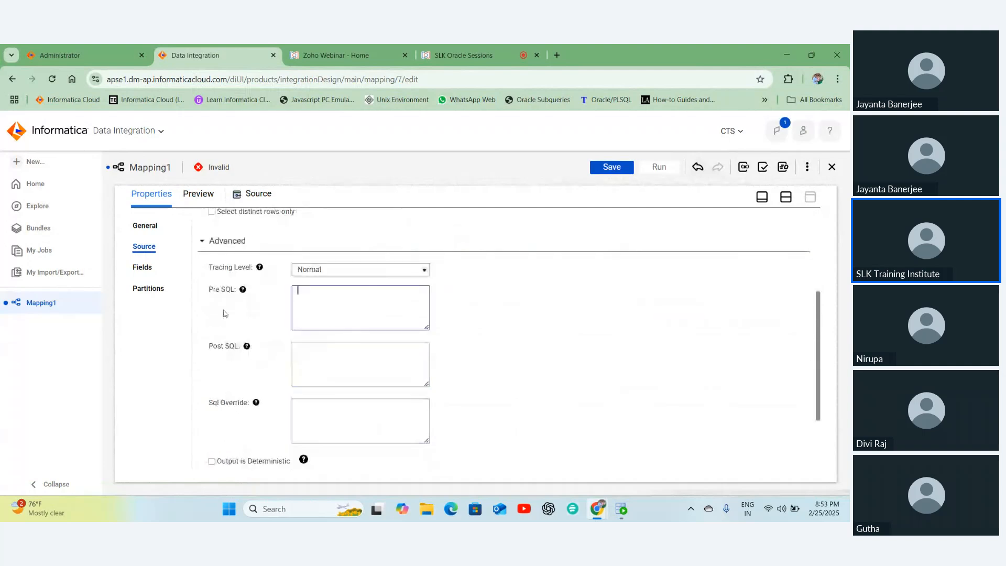
- Review the Post SQL and Schema Name settings, leaving both empty
click(335, 361)
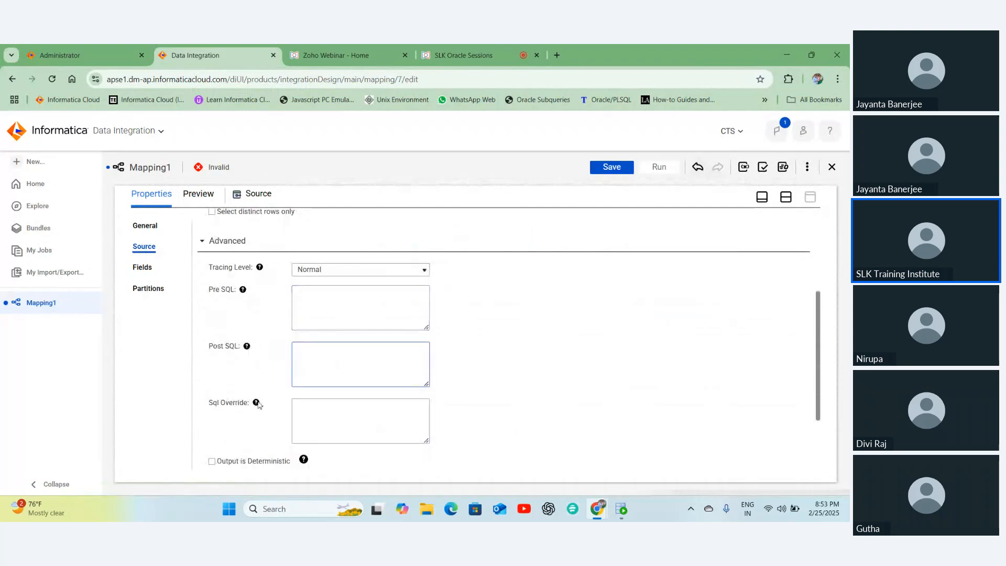
mouse_move(257, 402)
scroll(344, 413, up, 3)
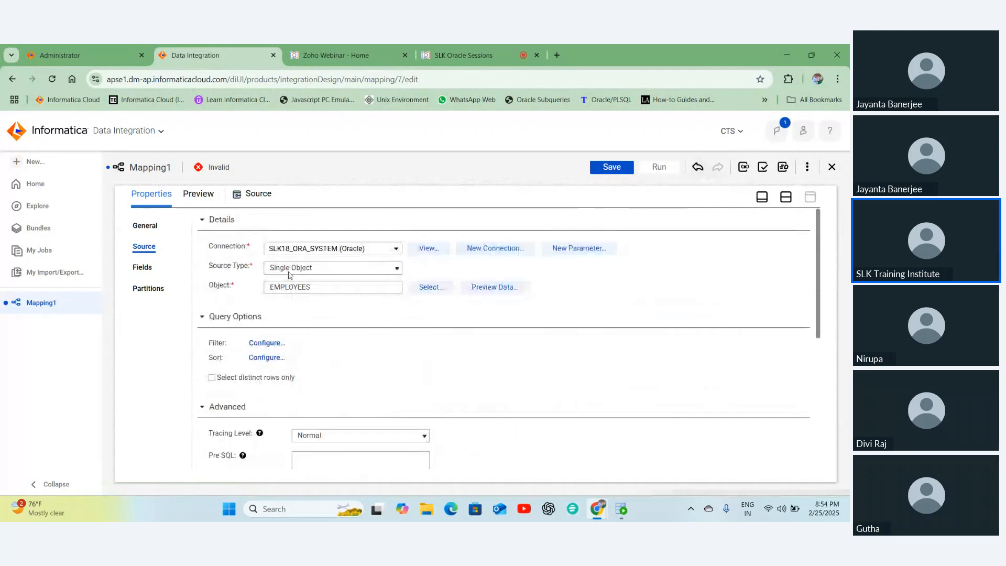
scroll(376, 379, down, 3)
click(375, 385)
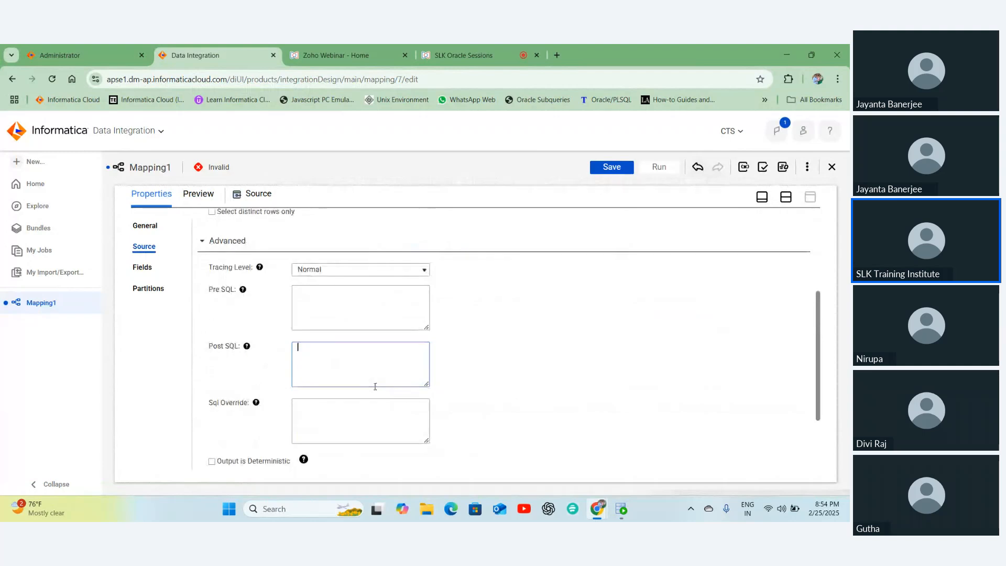
scroll(375, 386, down, 1)
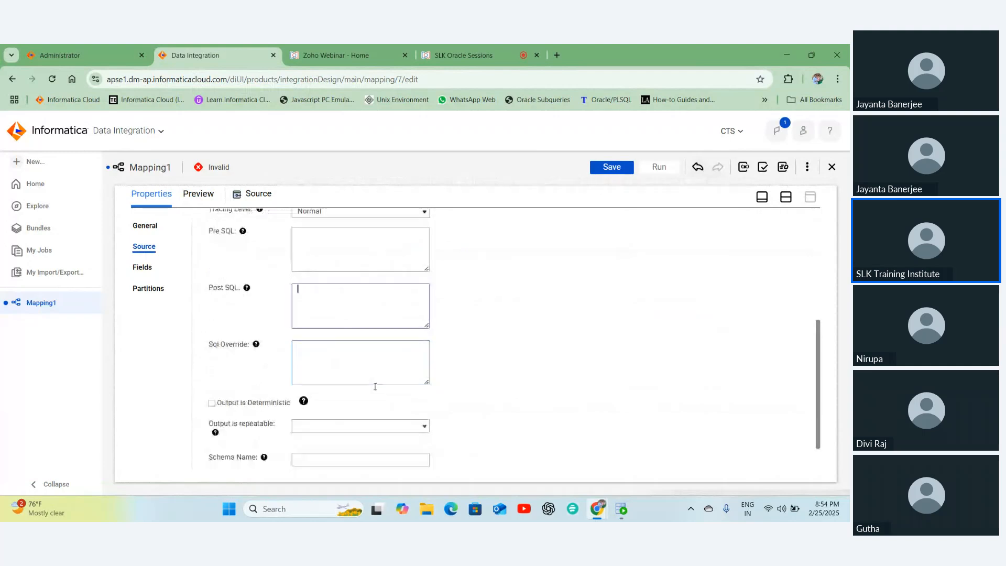
scroll(338, 320, down, 1)
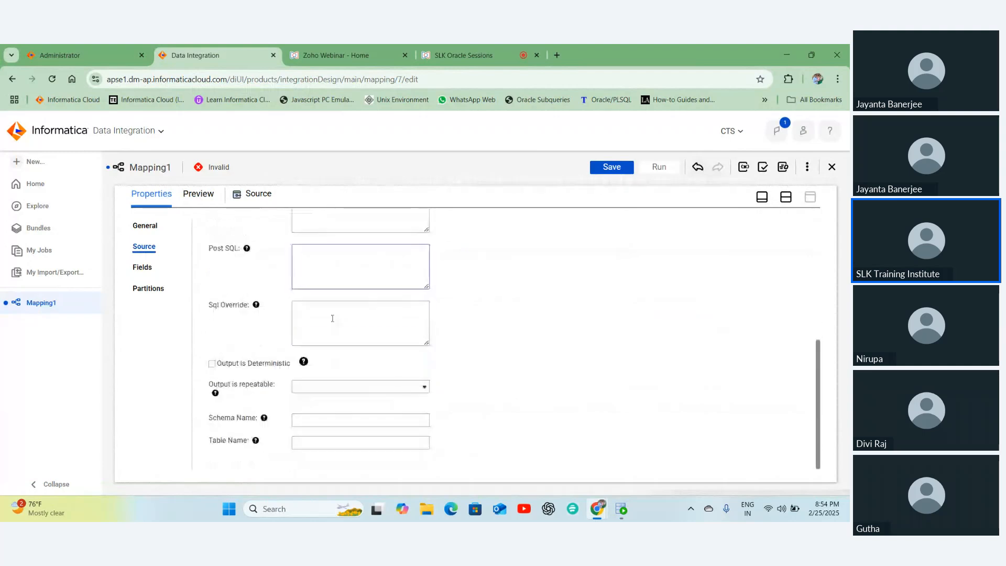
click(321, 419)
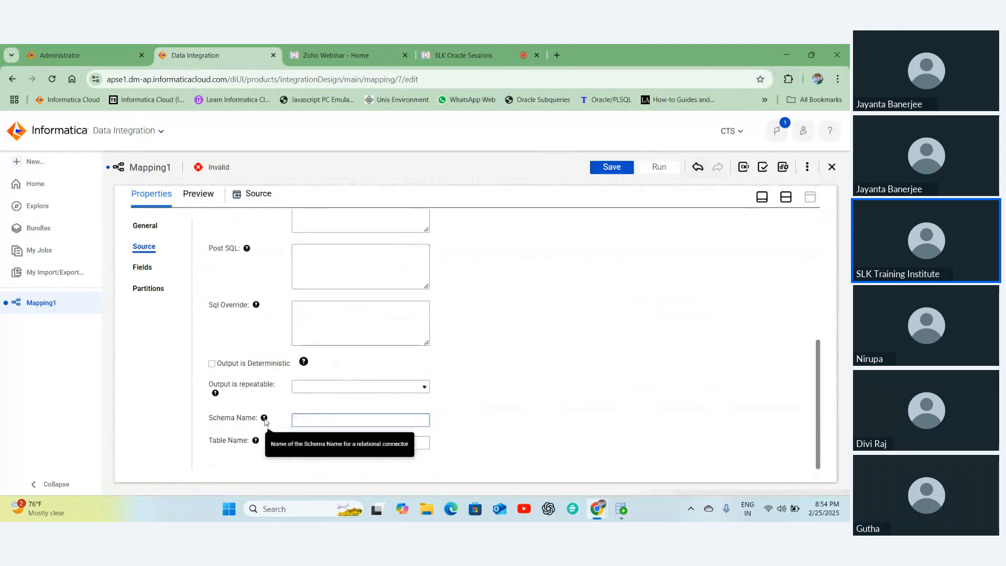
scroll(449, 365, up, 2)
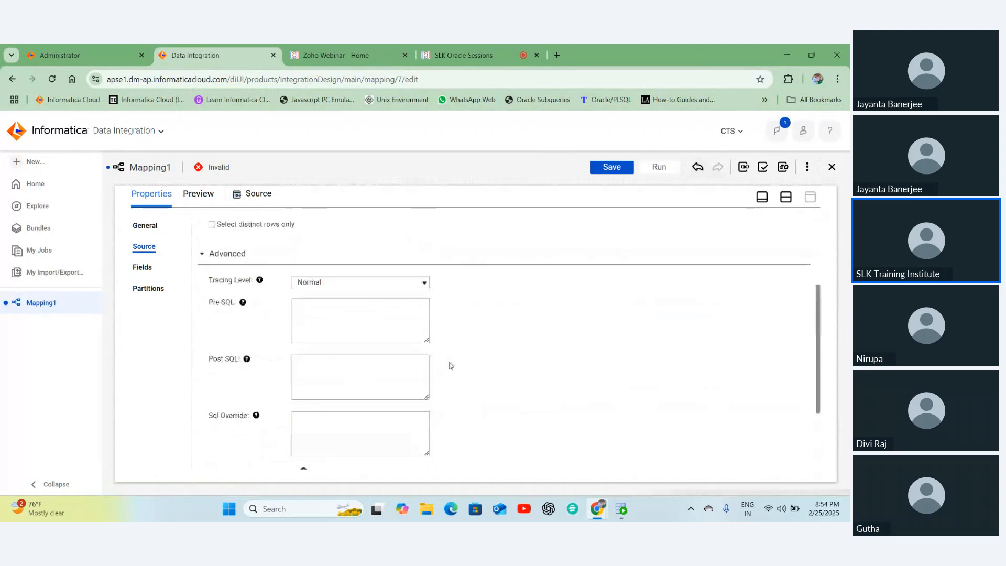
scroll(450, 365, up, 3)
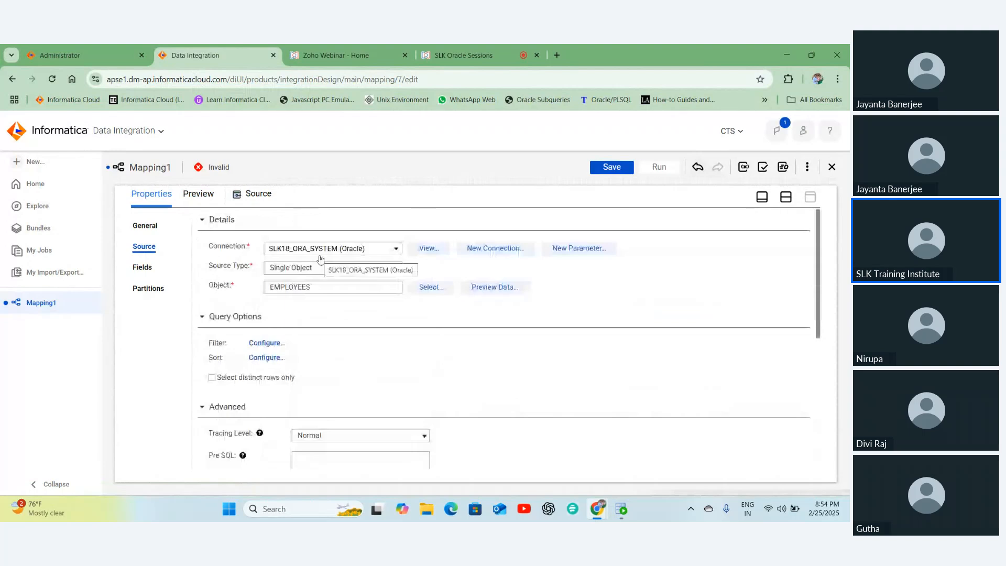
scroll(360, 342, down, 1)
scroll(360, 342, down, 5)
click(362, 419)
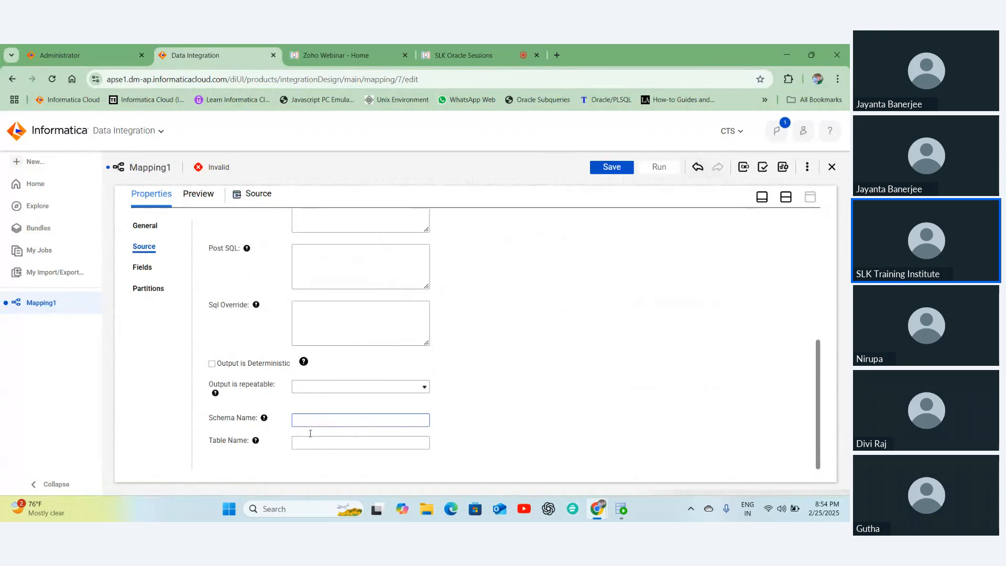
scroll(365, 343, up, 1)
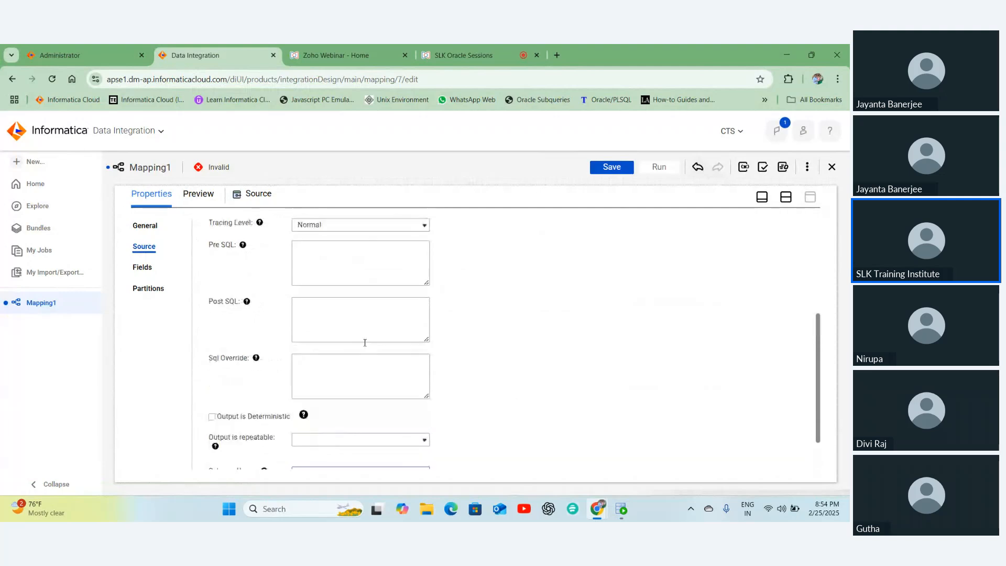
scroll(364, 343, up, 4)
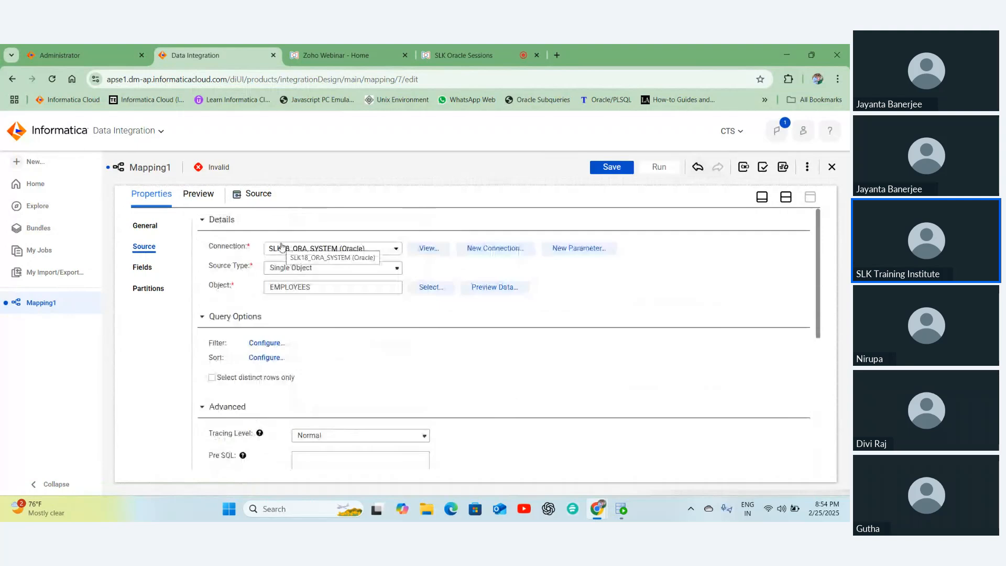
scroll(332, 416, down, 5)
scroll(335, 416, up, 1)
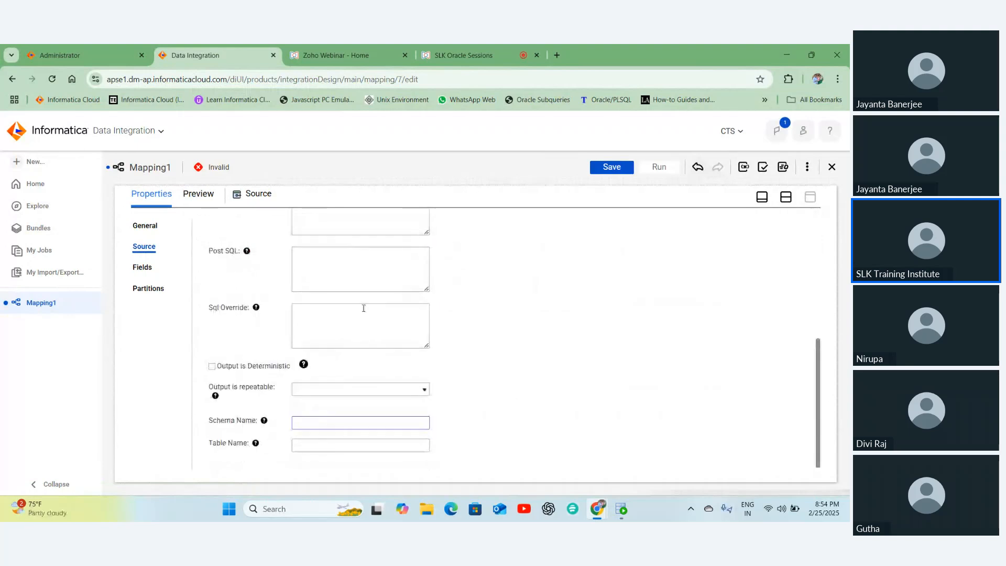
scroll(364, 308, up, 5)
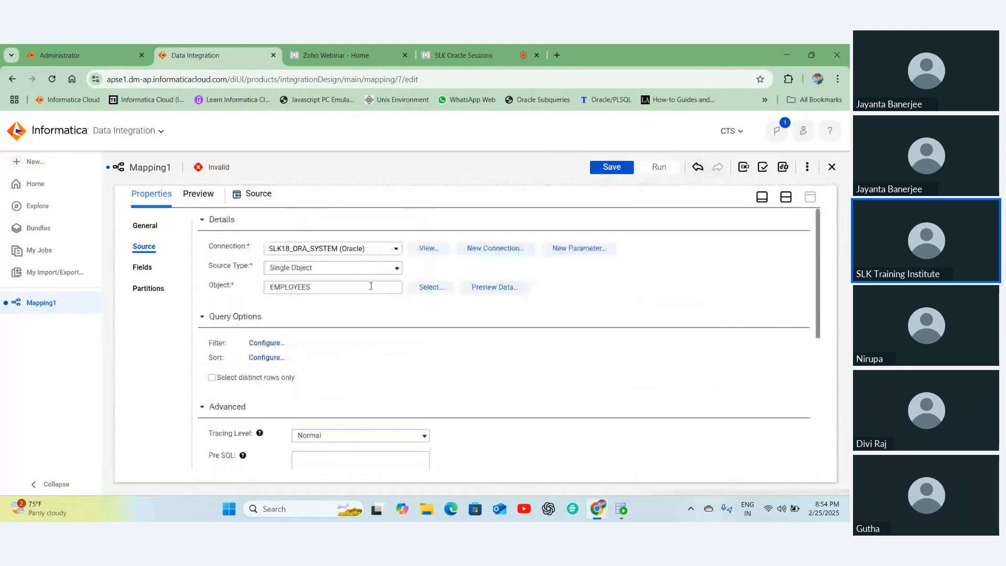
- Keep Single Object as source type and leave Schema Name and Table Name empty
click(285, 267)
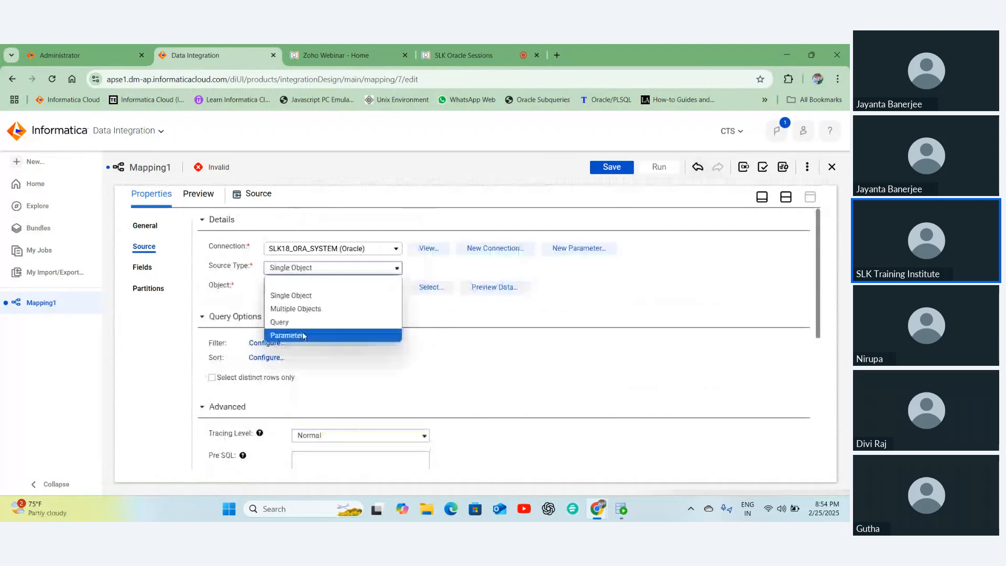
click(533, 311)
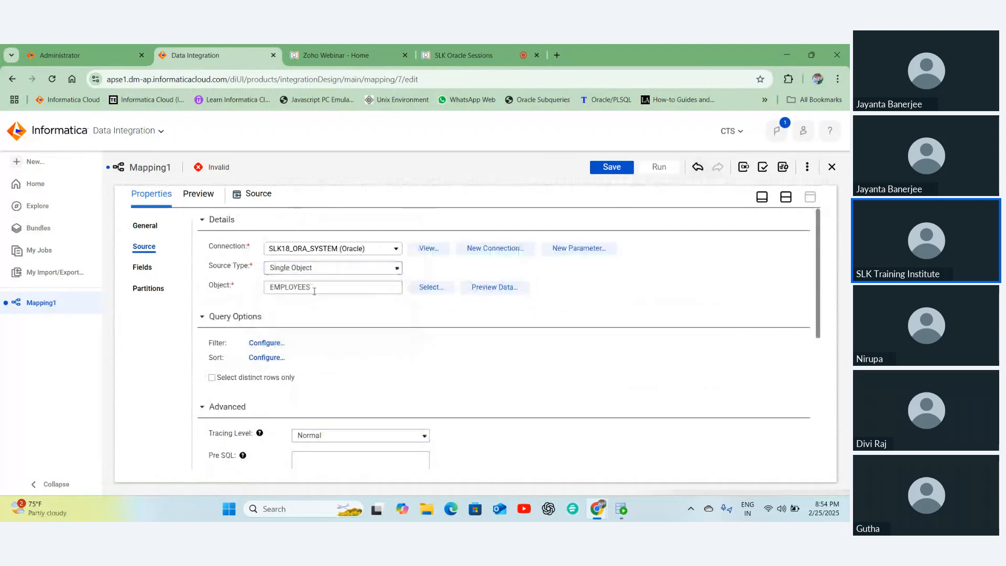
scroll(314, 292, down, 5)
click(305, 420)
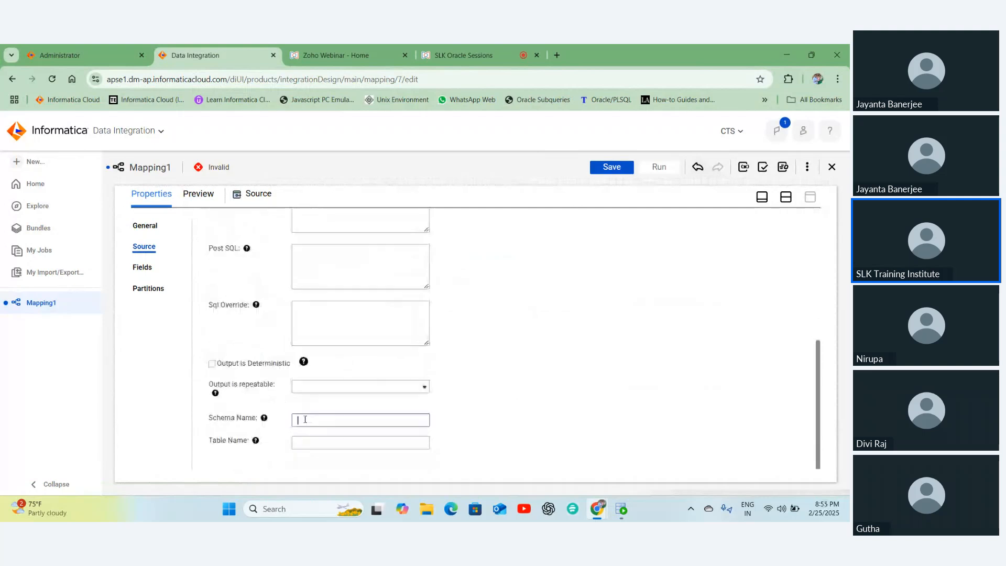
click(302, 443)
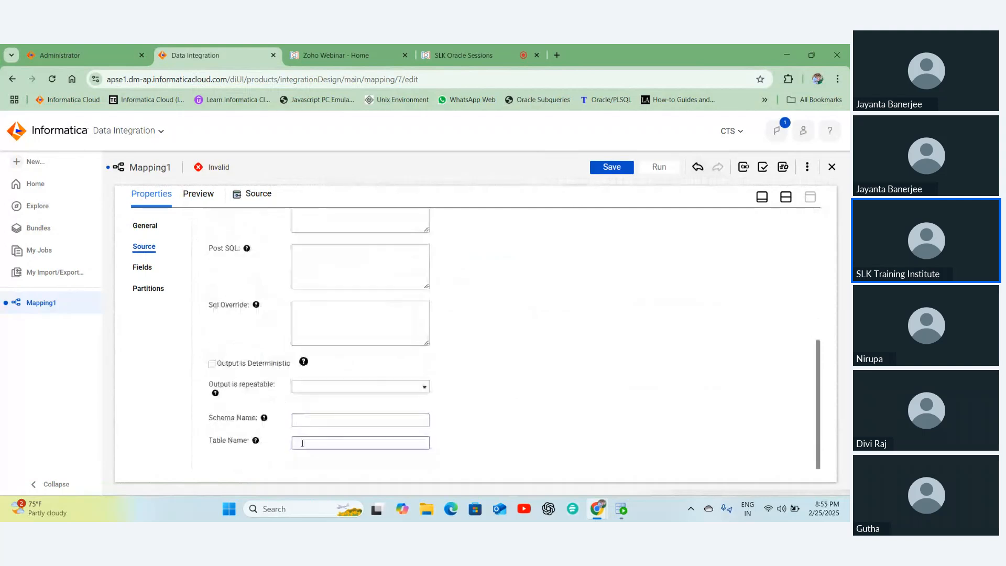
scroll(301, 444, up, 5)
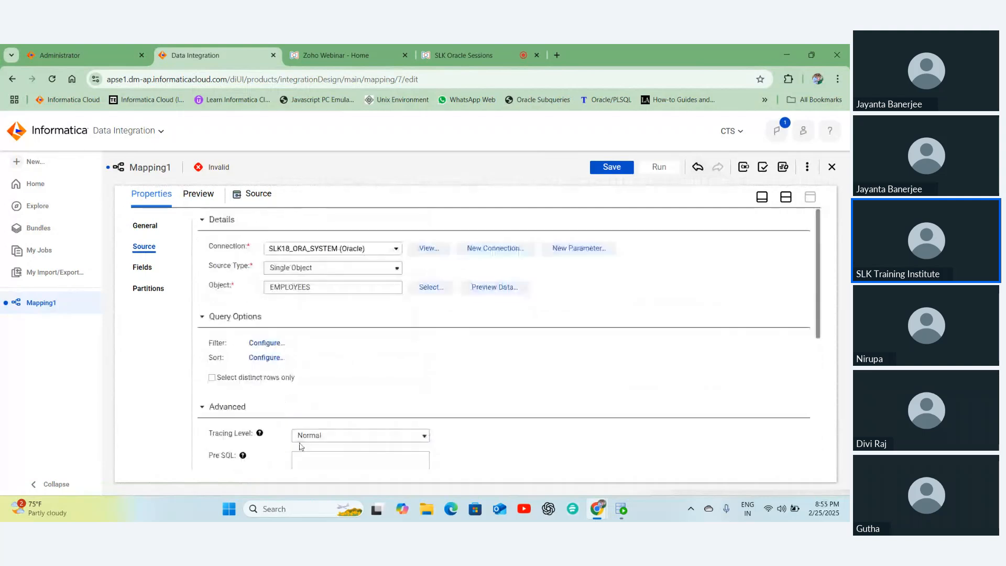
scroll(299, 443, down, 4)
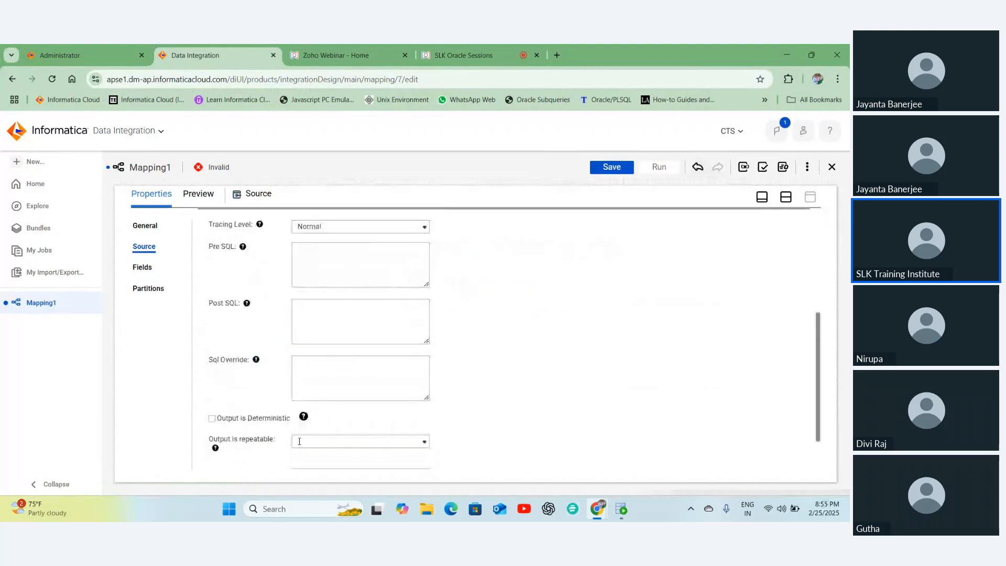
scroll(282, 420, up, 2)
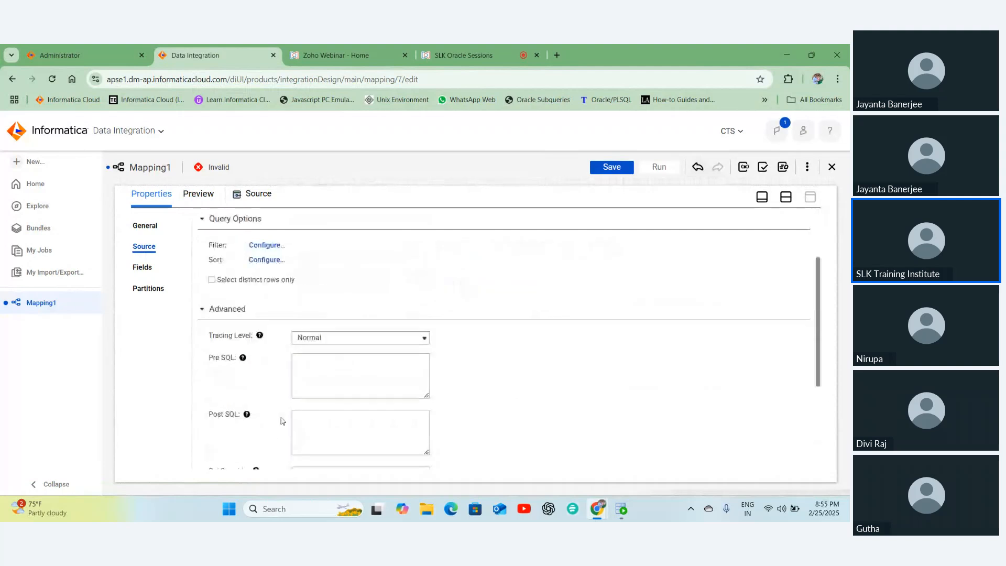
scroll(282, 421, up, 2)
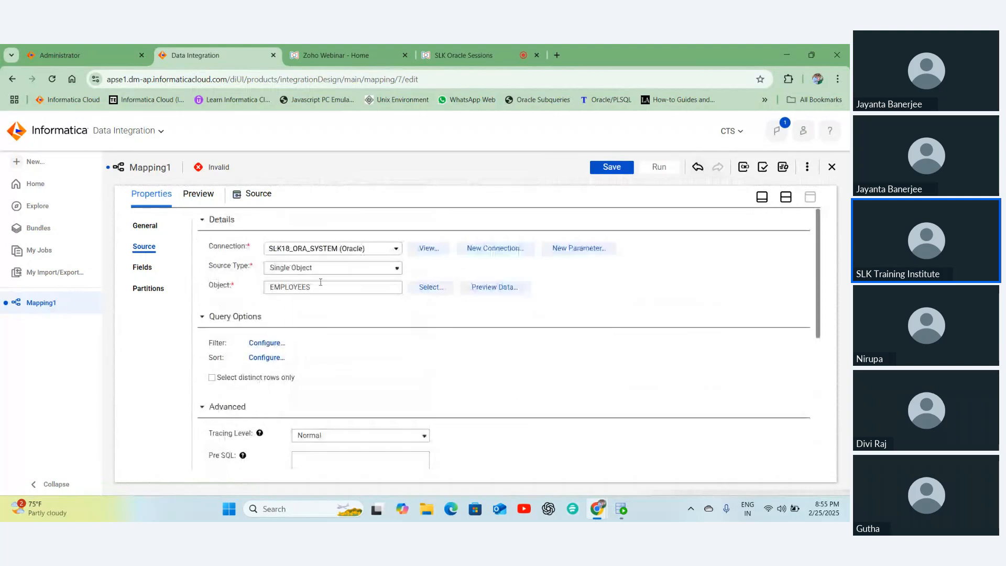
- Review the EMPLOYEES source fields, then select the Target transformation with enlarged properties
click(140, 270)
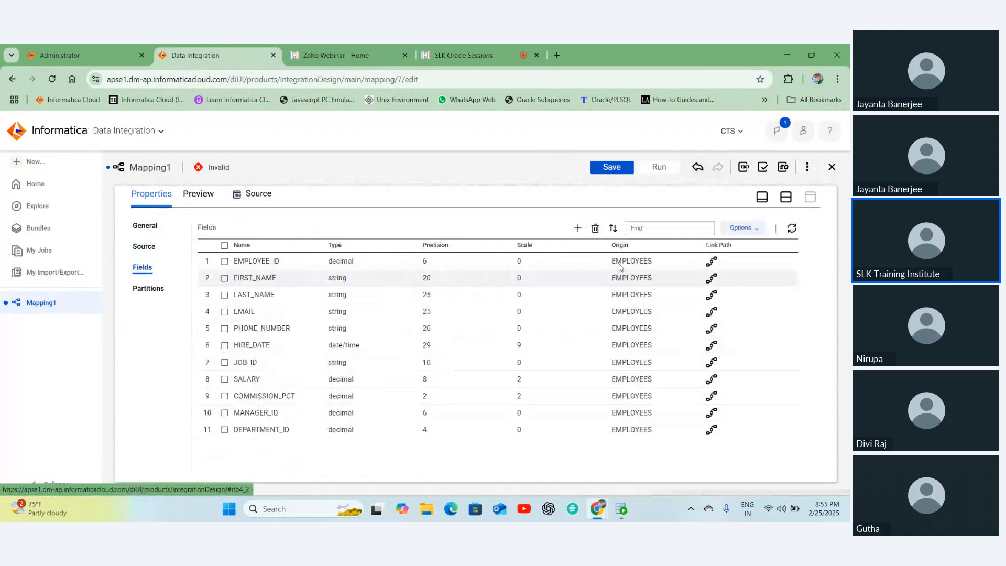
click(786, 198)
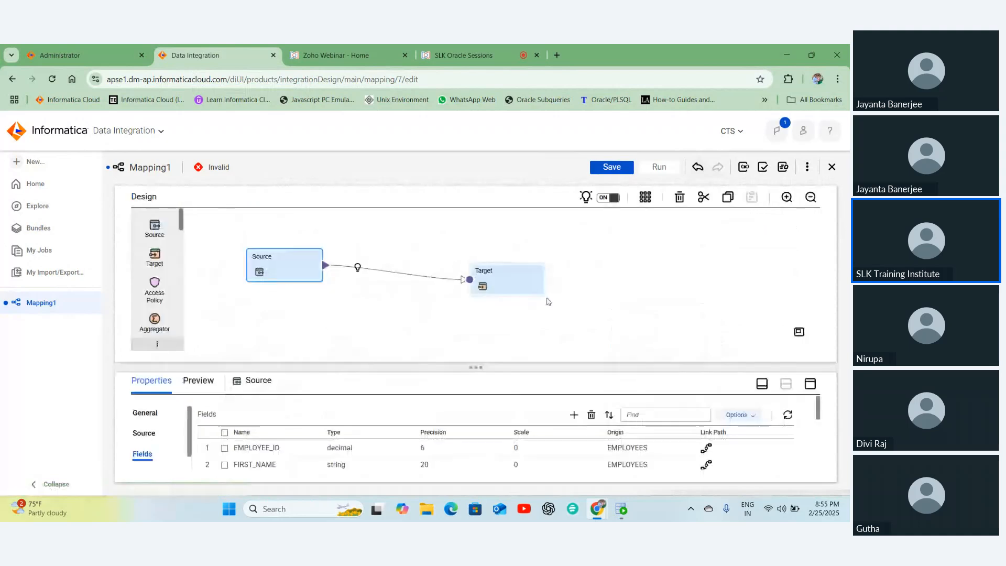
click(498, 281)
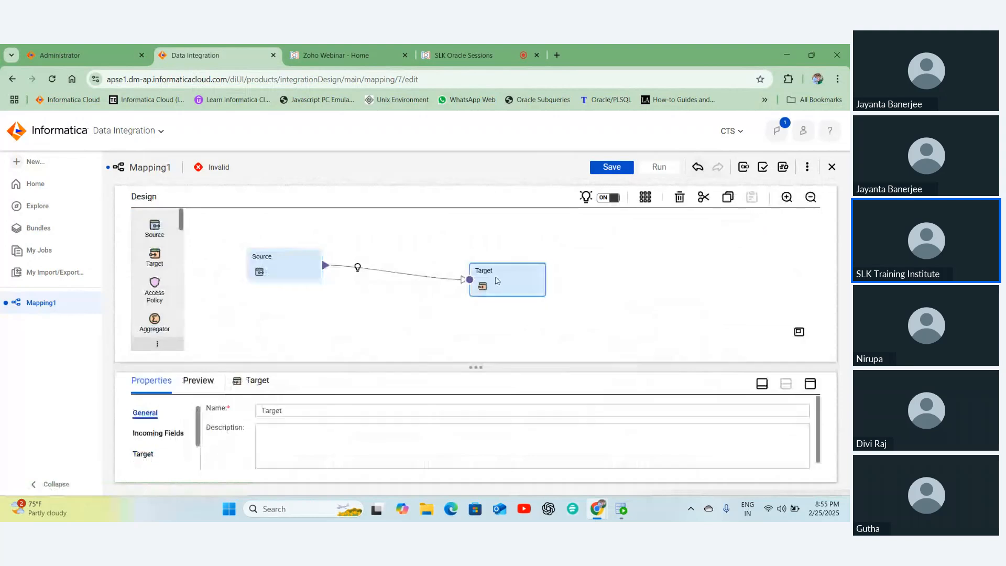
click(810, 385)
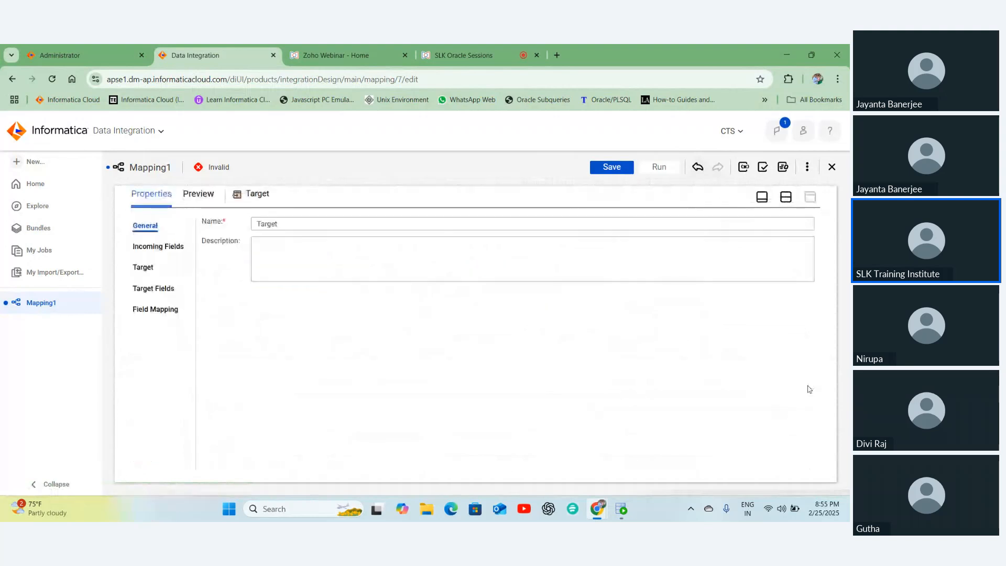
- Check the Target's incoming fields, all from EMPLOYEES, and bring up its Target section
click(159, 250)
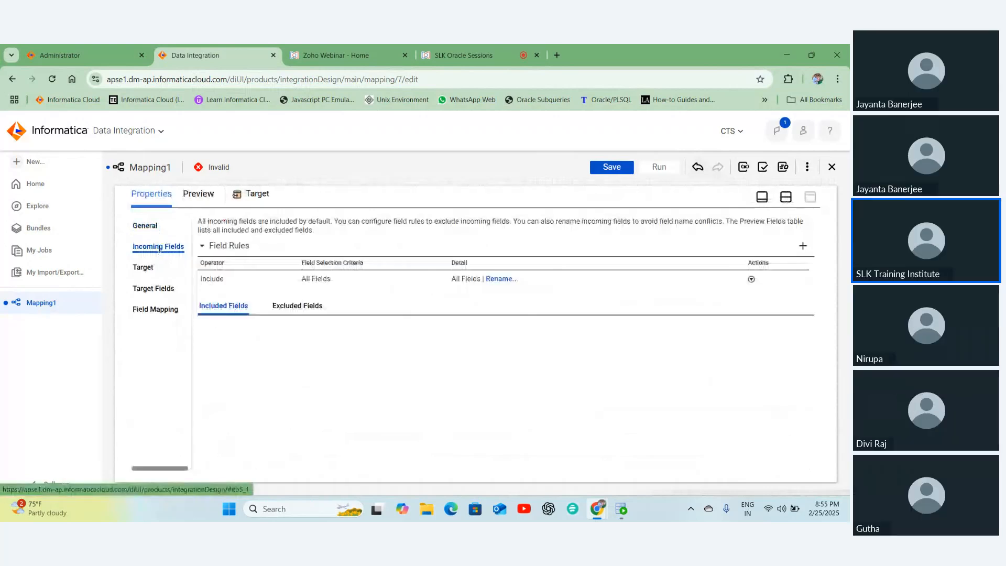
scroll(220, 294, down, 1)
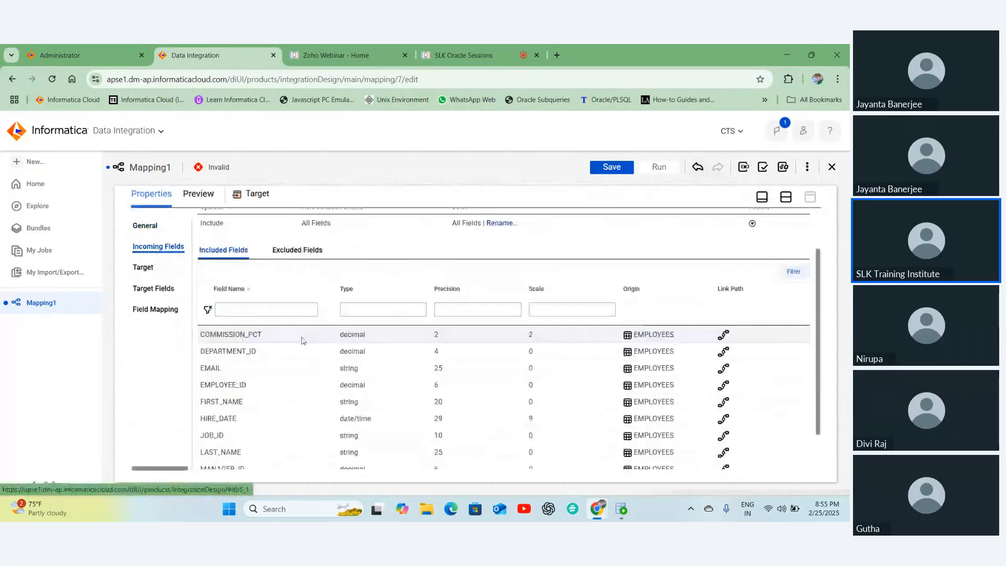
scroll(243, 319, down, 1)
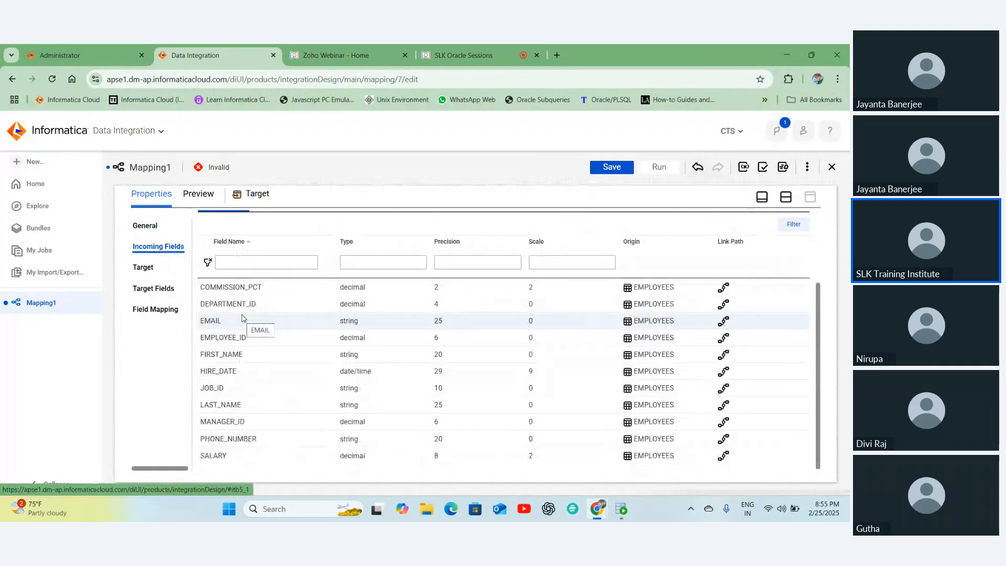
scroll(246, 314, up, 2)
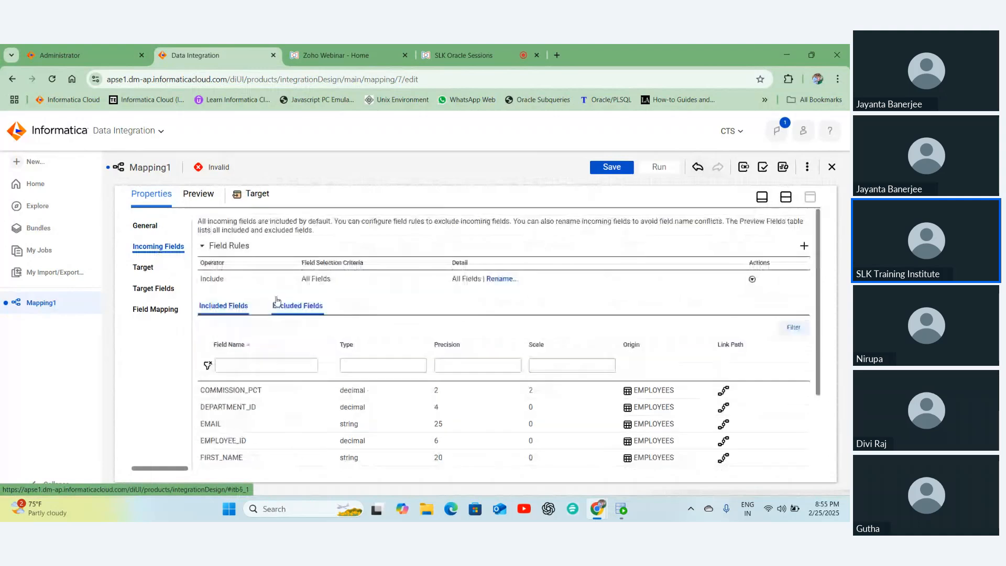
scroll(296, 386, down, 2)
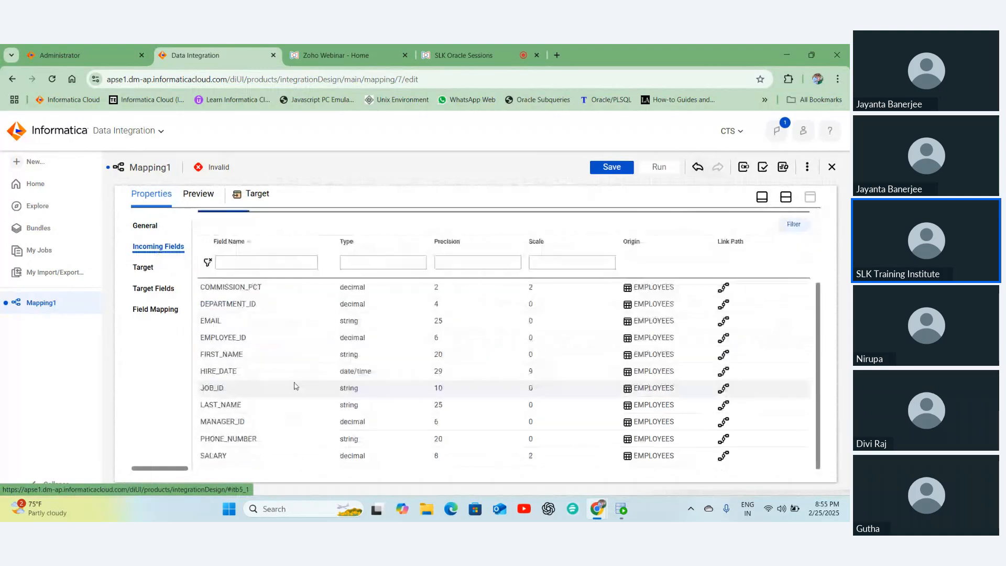
scroll(290, 367, up, 2)
click(146, 268)
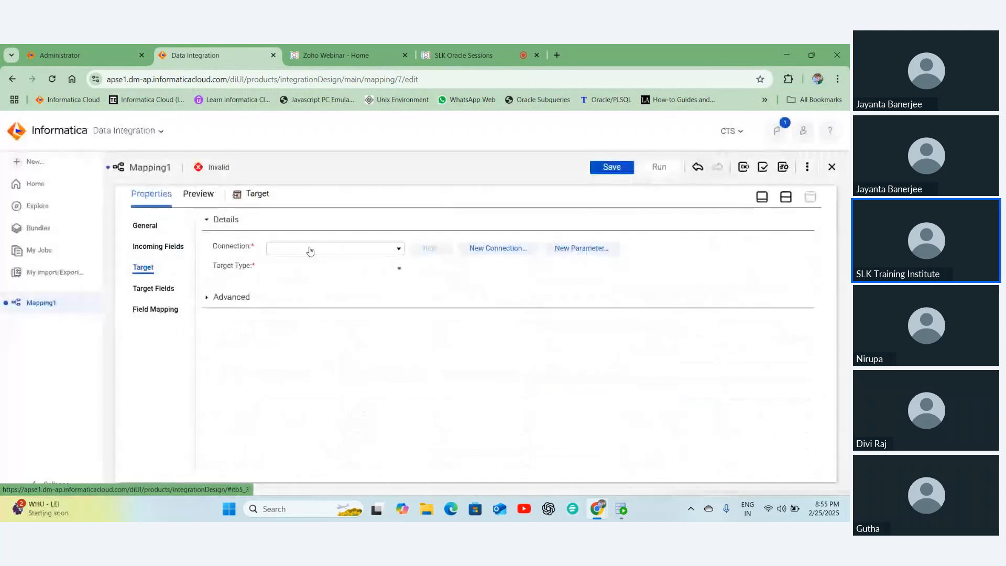
- Set the Target to connection SLK18_ORA_SLK18 (Oracle), Single Object type, and object EMPLOYEES_TGT
click(310, 250)
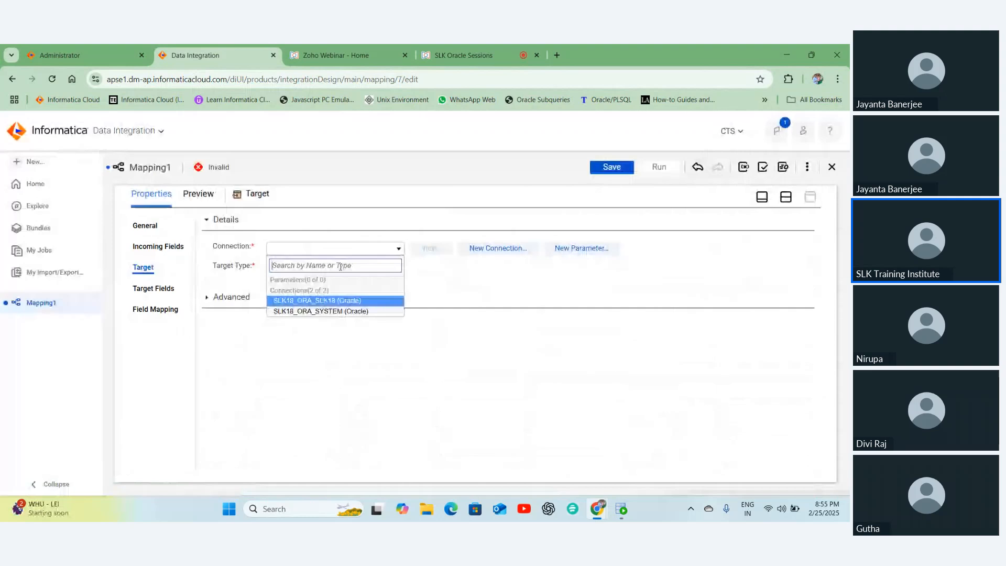
click(333, 301)
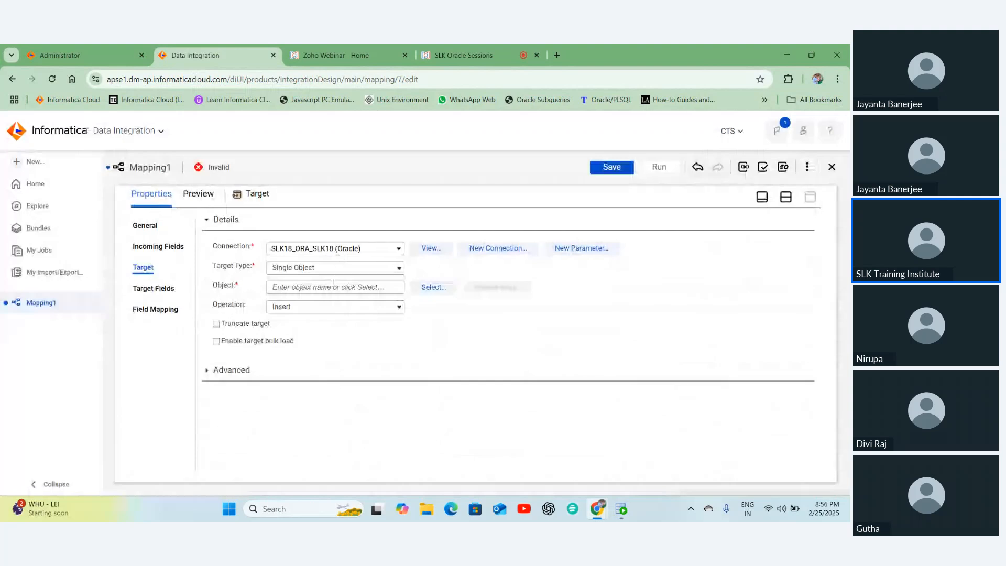
click(303, 273)
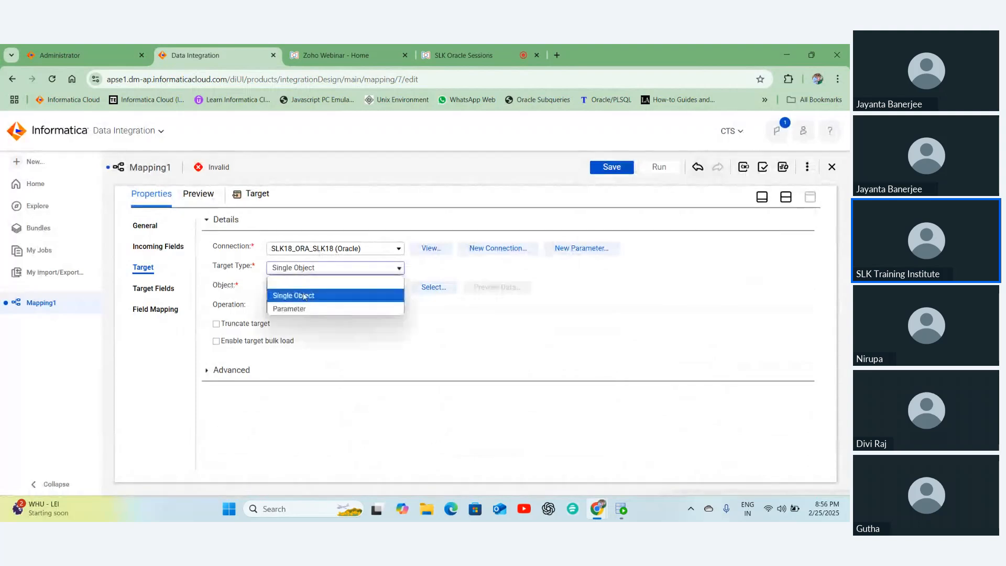
click(305, 296)
click(423, 290)
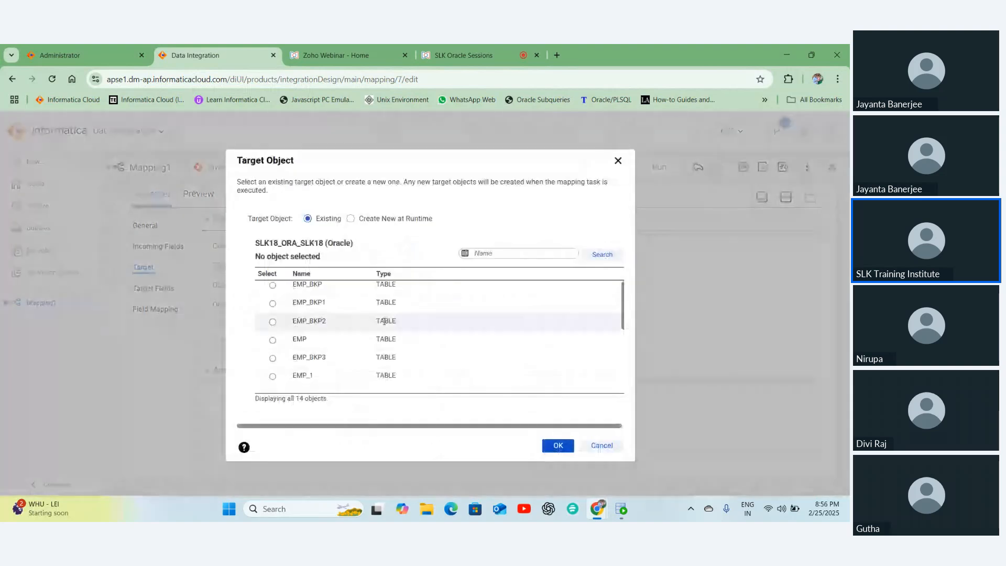
scroll(385, 321, down, 3)
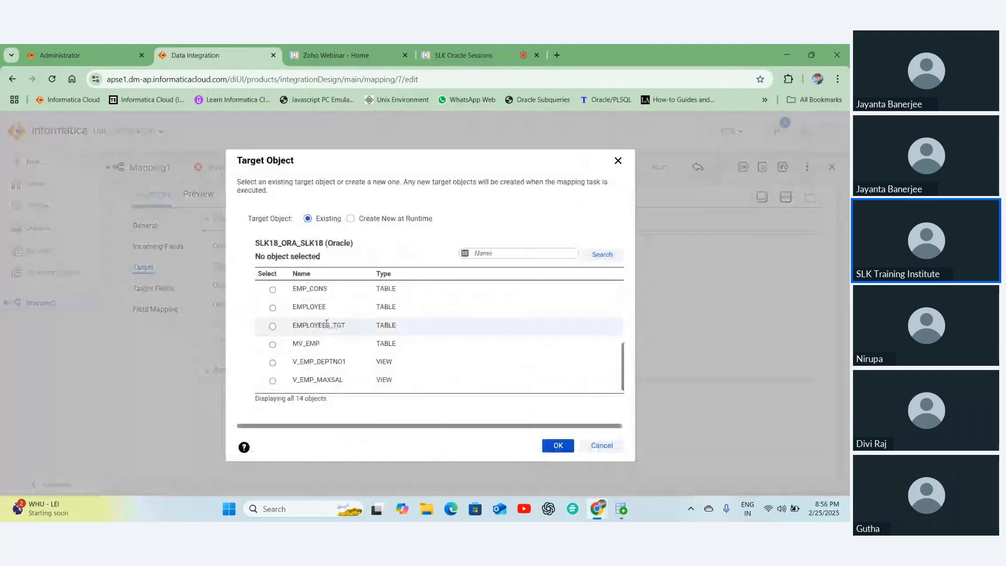
click(326, 323)
click(556, 445)
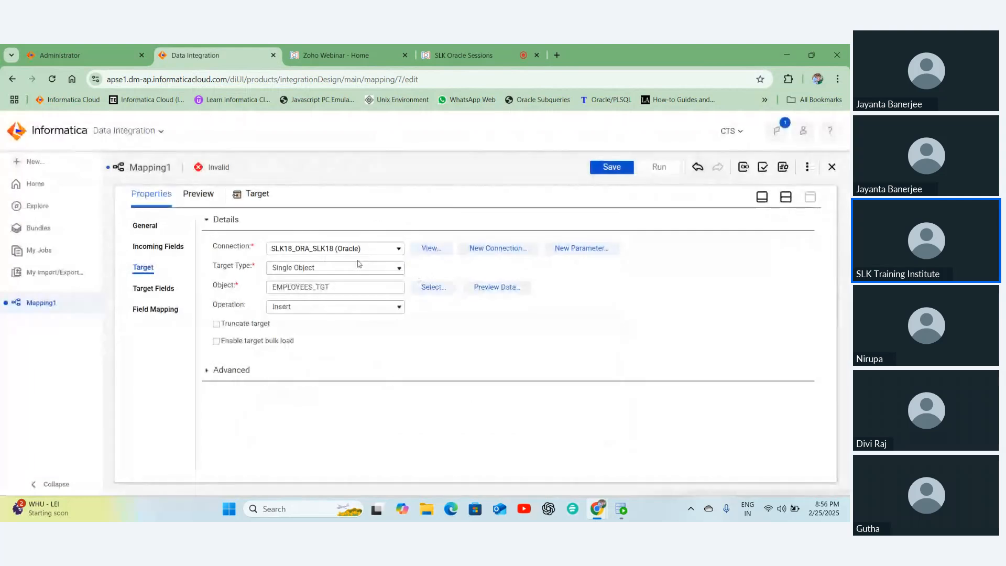
click(299, 307)
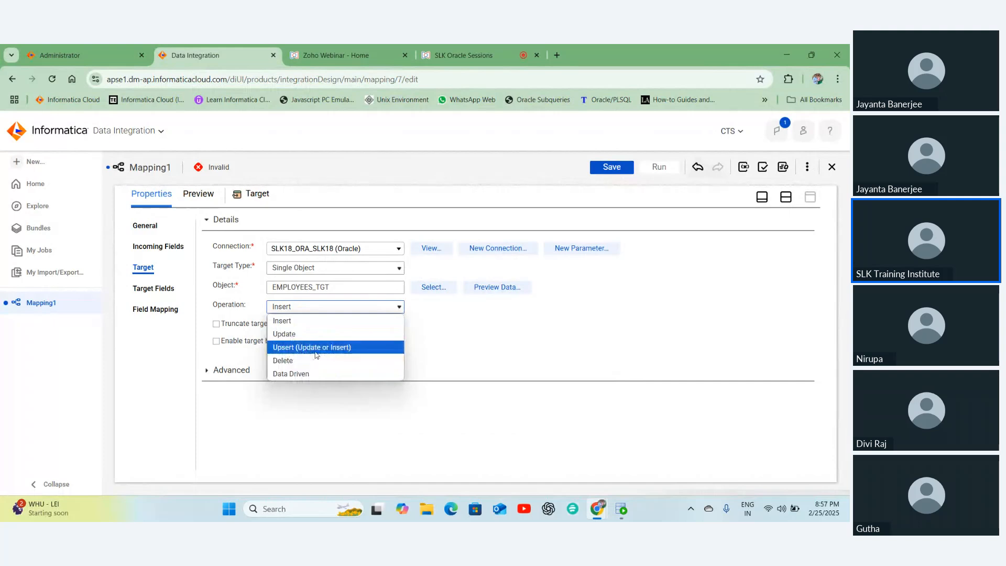
click(281, 321)
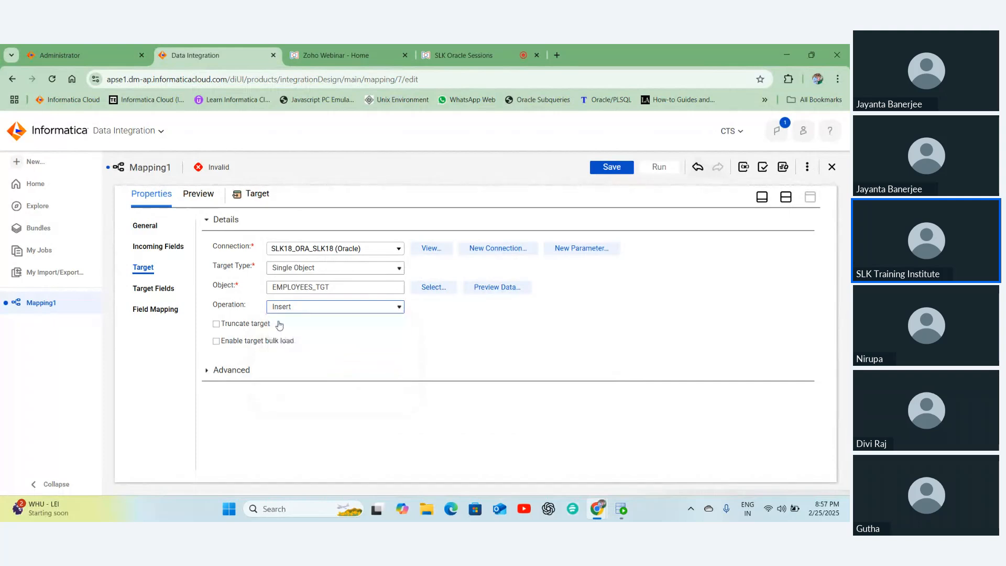
click(303, 309)
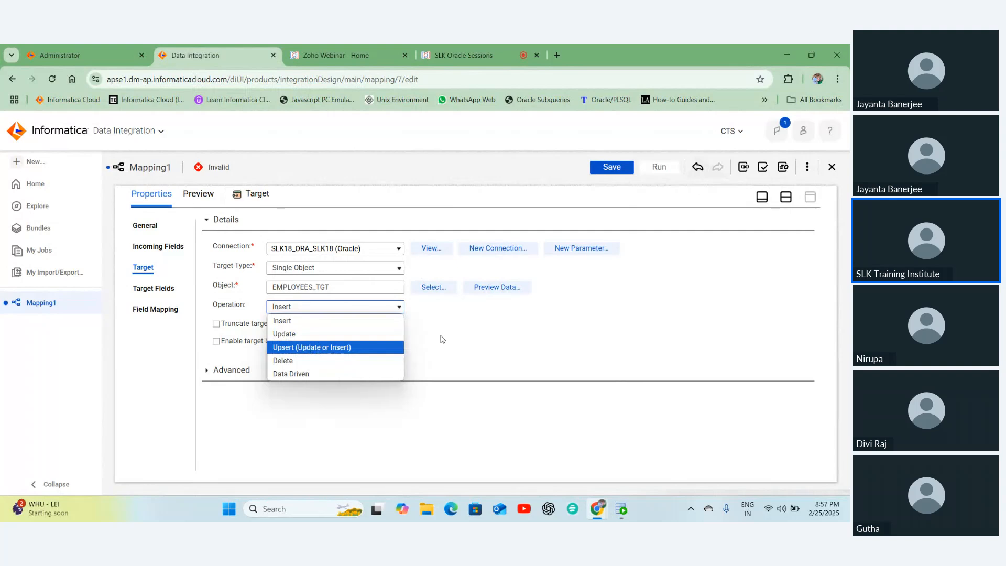
click(353, 308)
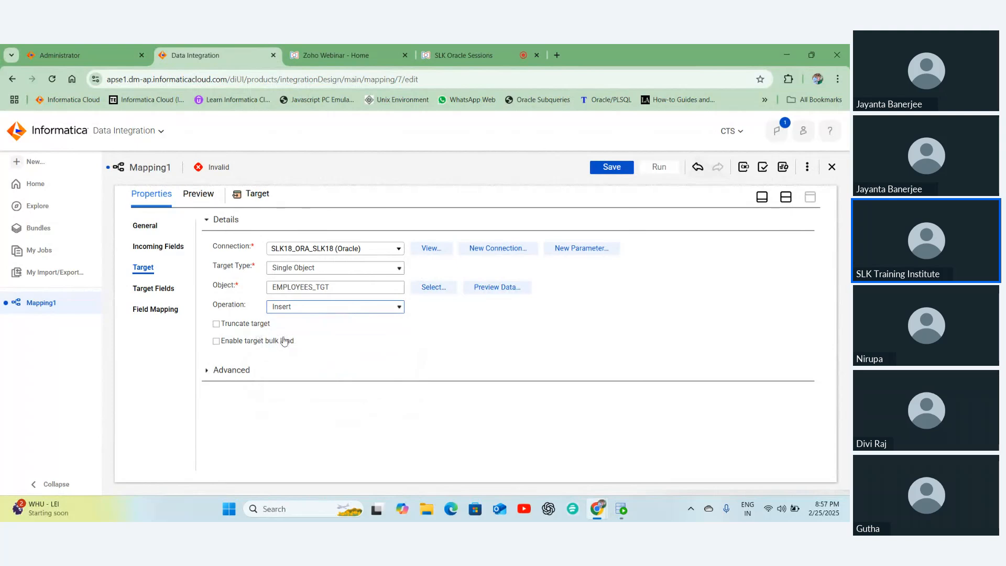
- Turn on Truncate target and Enable target bulk load for EMPLOYEES_TGT
click(246, 323)
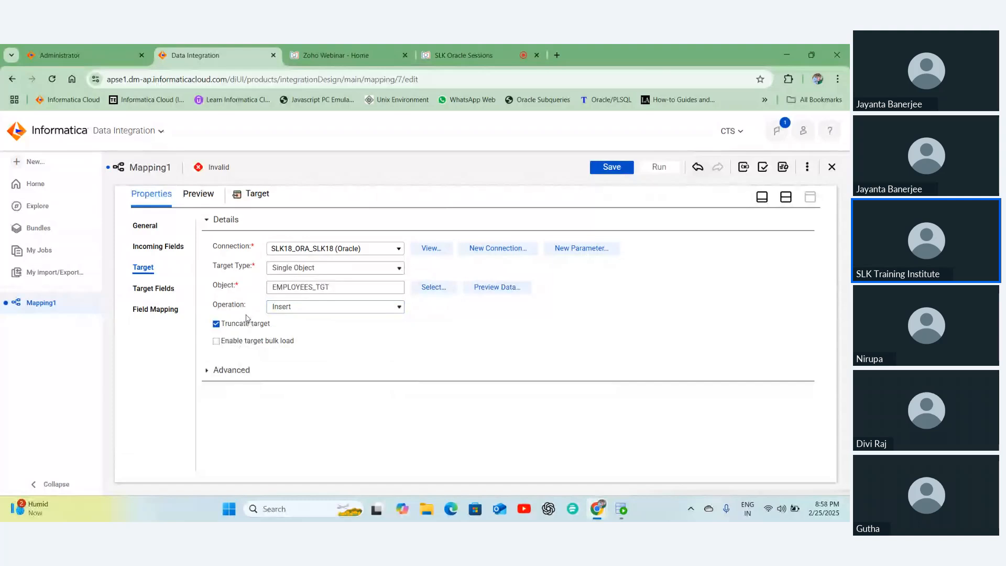
click(248, 345)
click(247, 342)
click(248, 346)
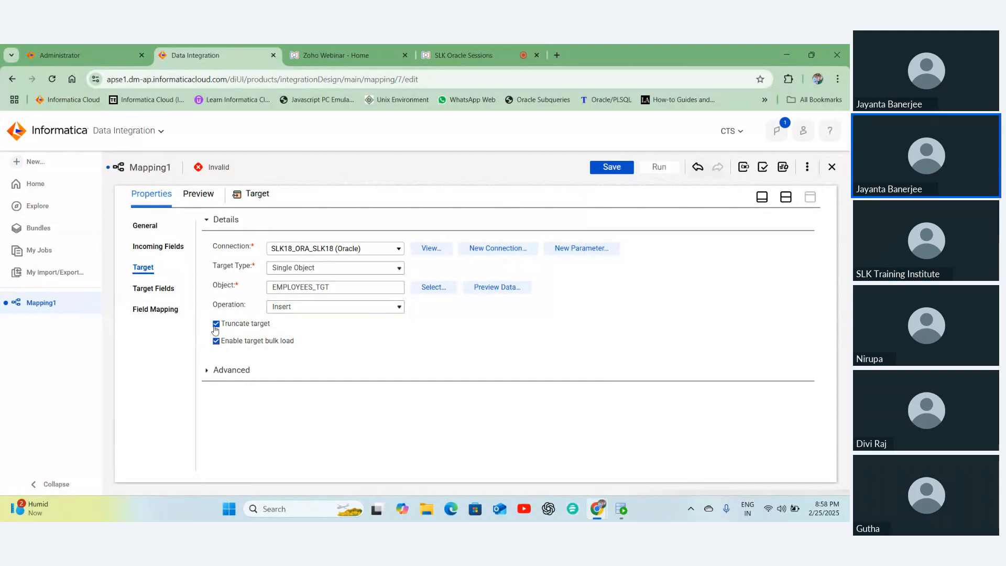
- Expand the Target's advanced options and select the Pre SQL field
click(207, 370)
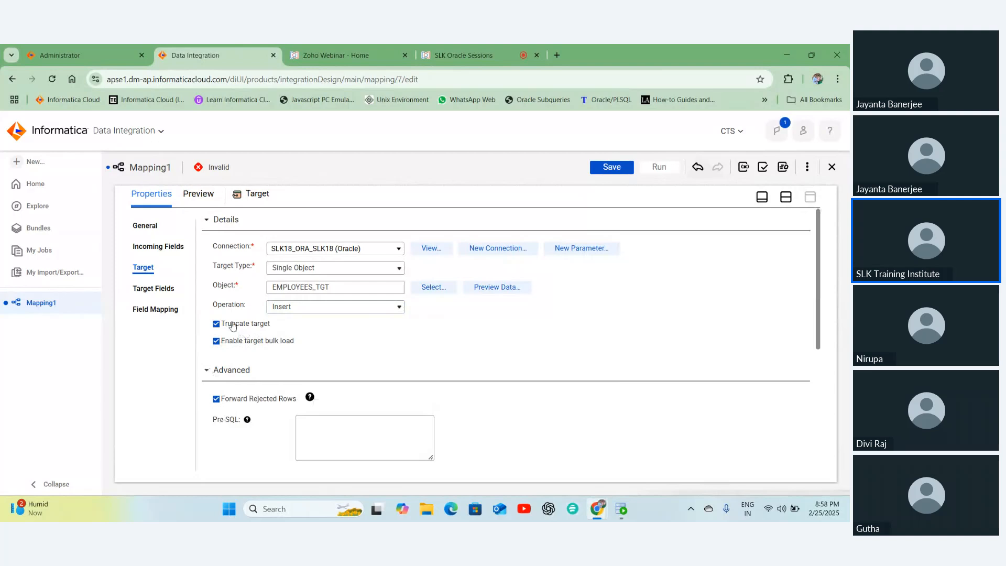
scroll(233, 326, down, 3)
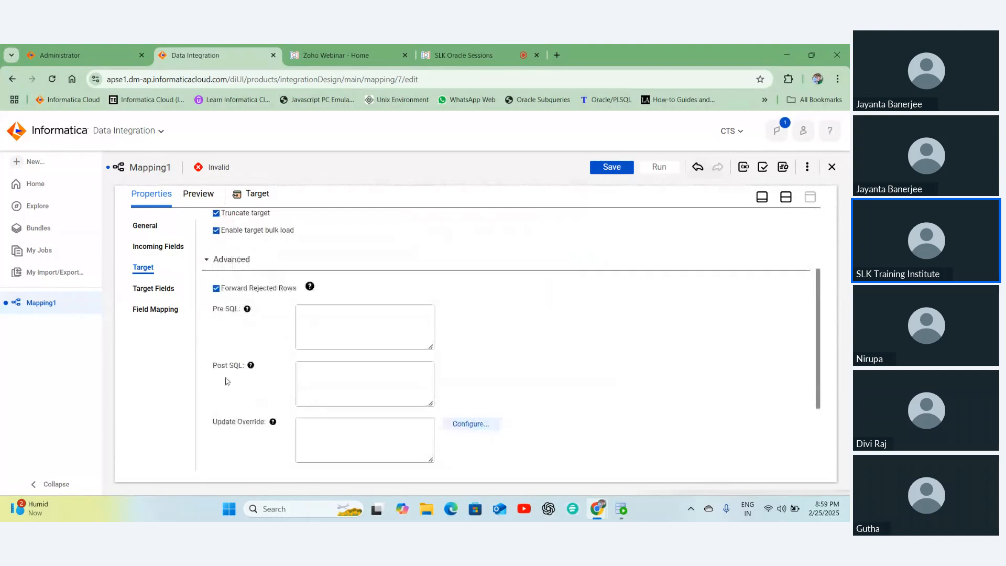
scroll(227, 381, down, 3)
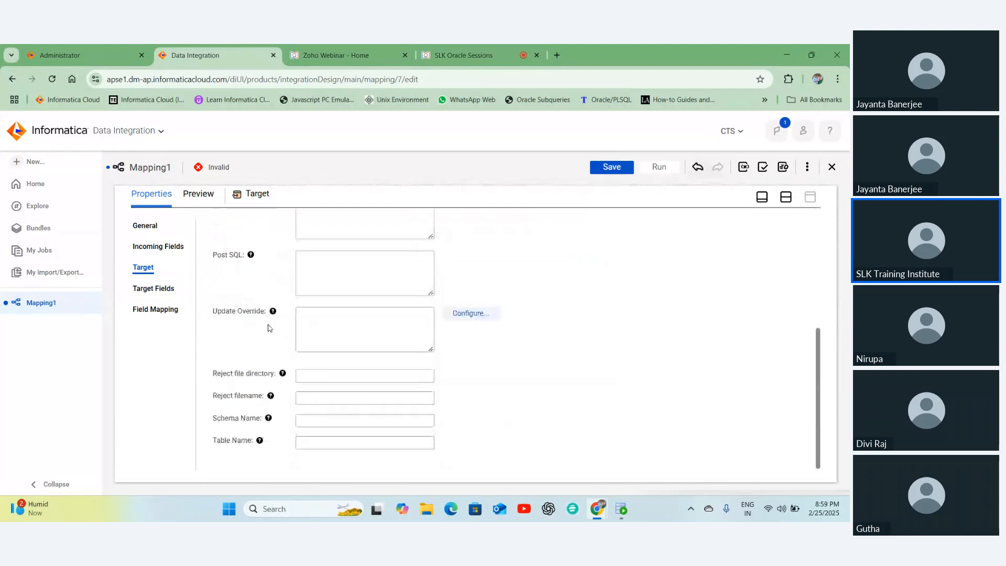
scroll(268, 328, up, 3)
click(345, 324)
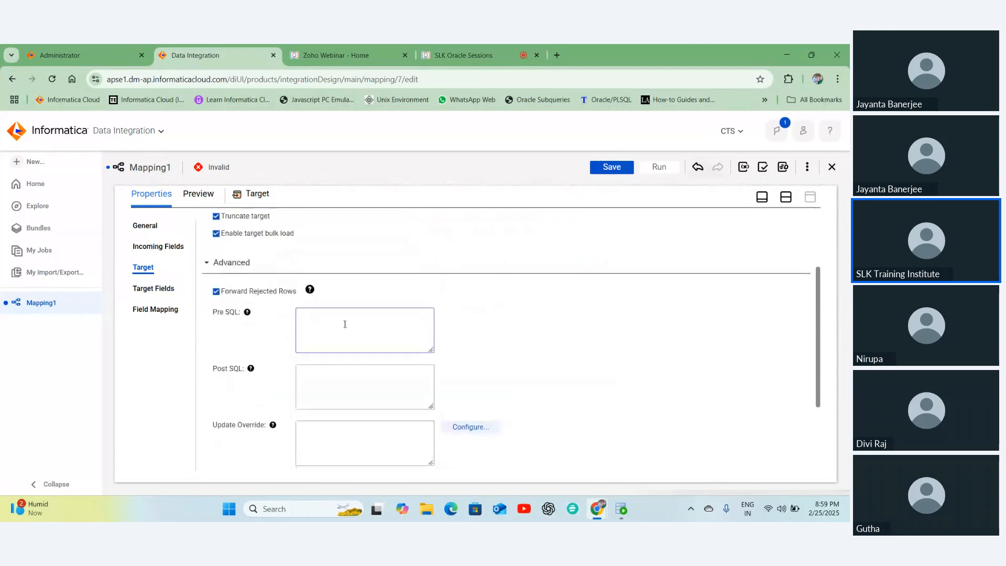
scroll(344, 324, up, 1)
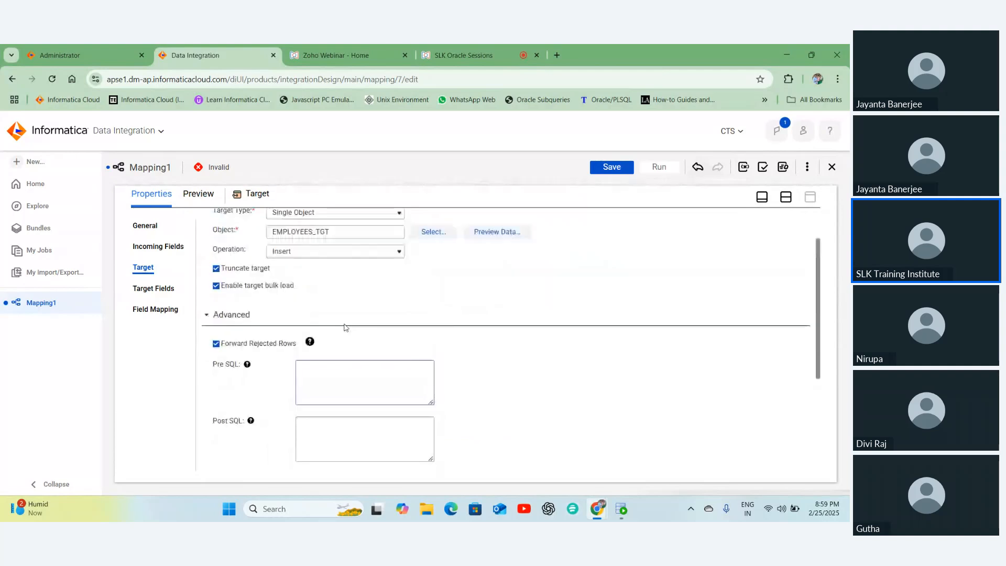
click(309, 373)
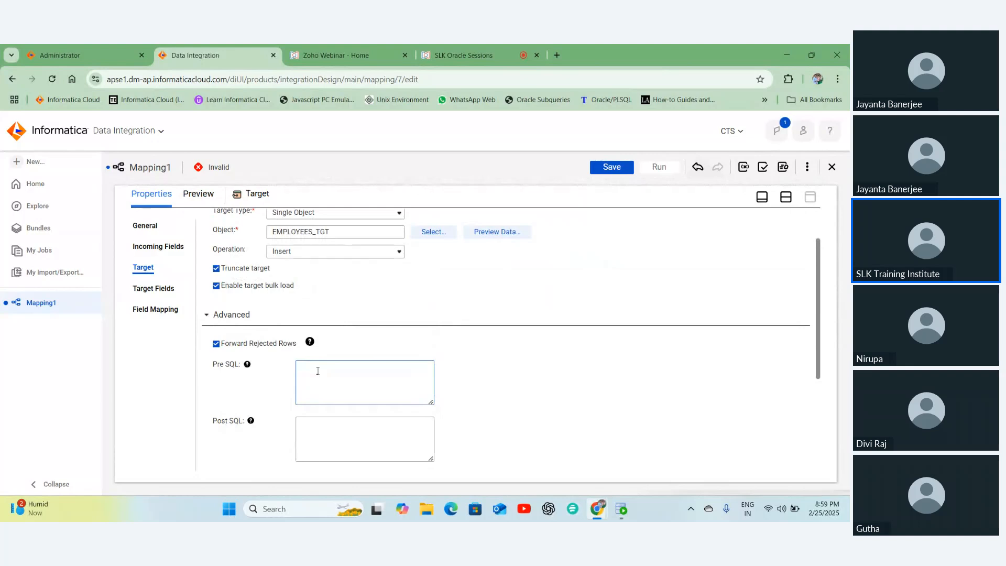
- Turn off Enable target bulk load for EMPLOYEES_TGT and list its 11 target fields
click(318, 371)
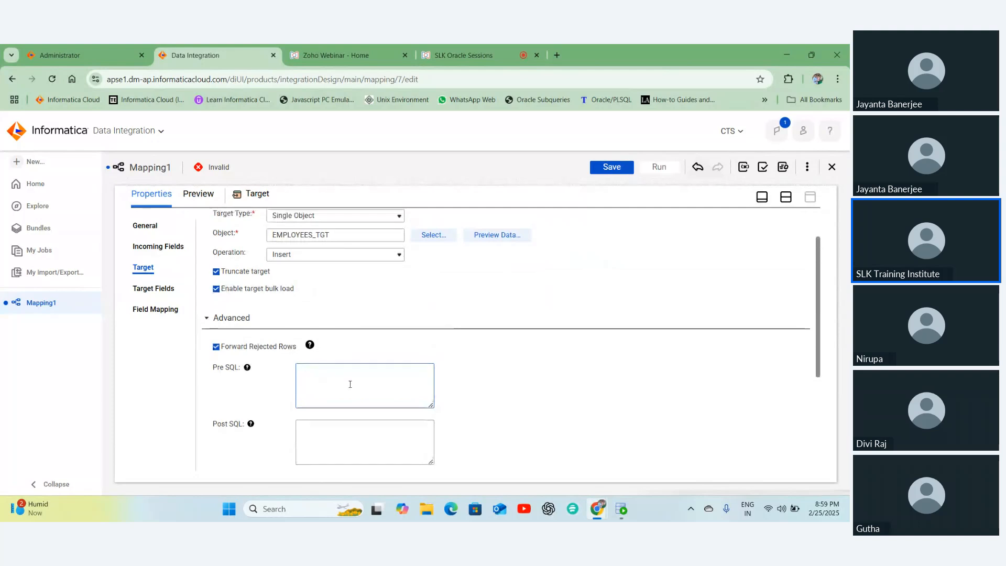
scroll(248, 349, up, 1)
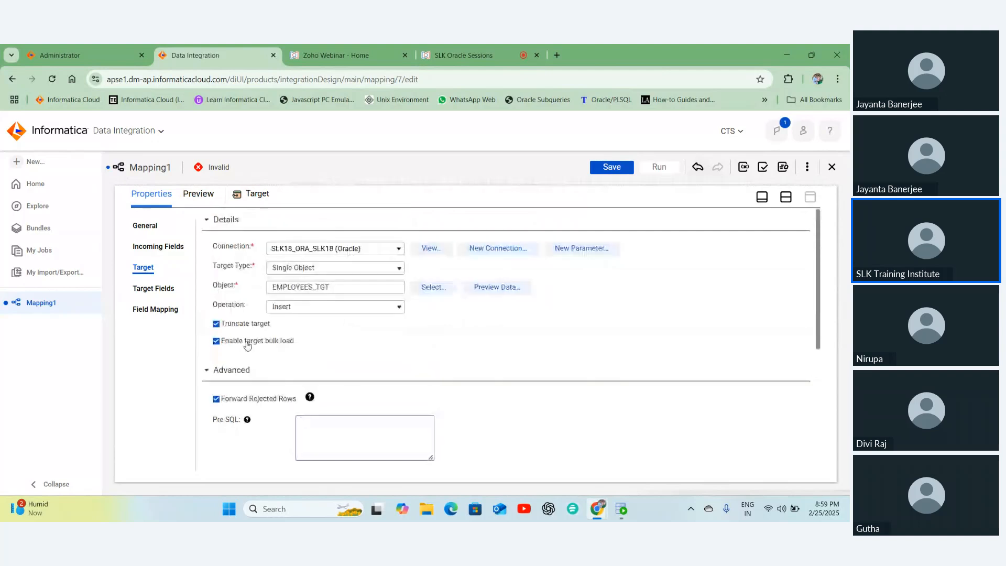
click(248, 342)
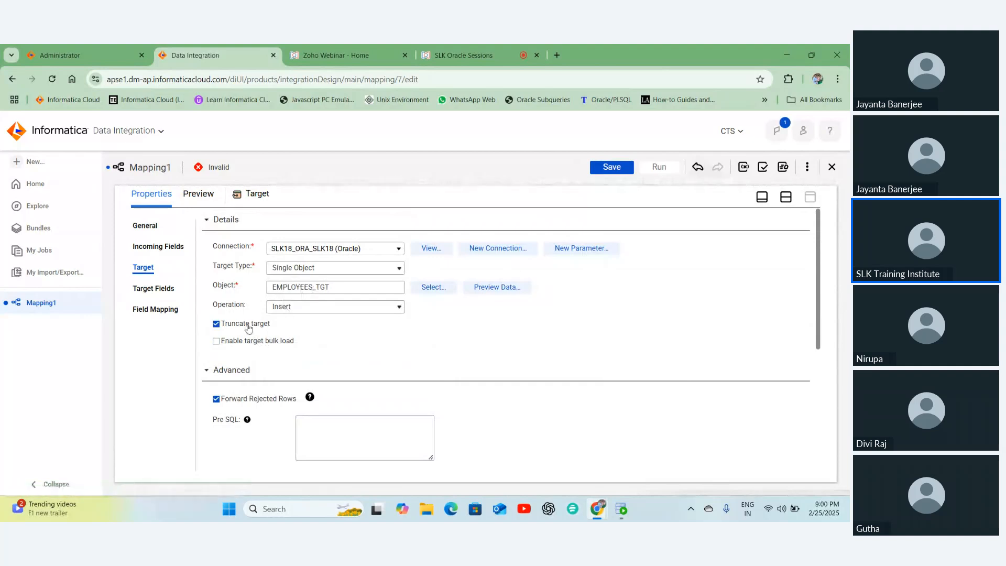
click(146, 290)
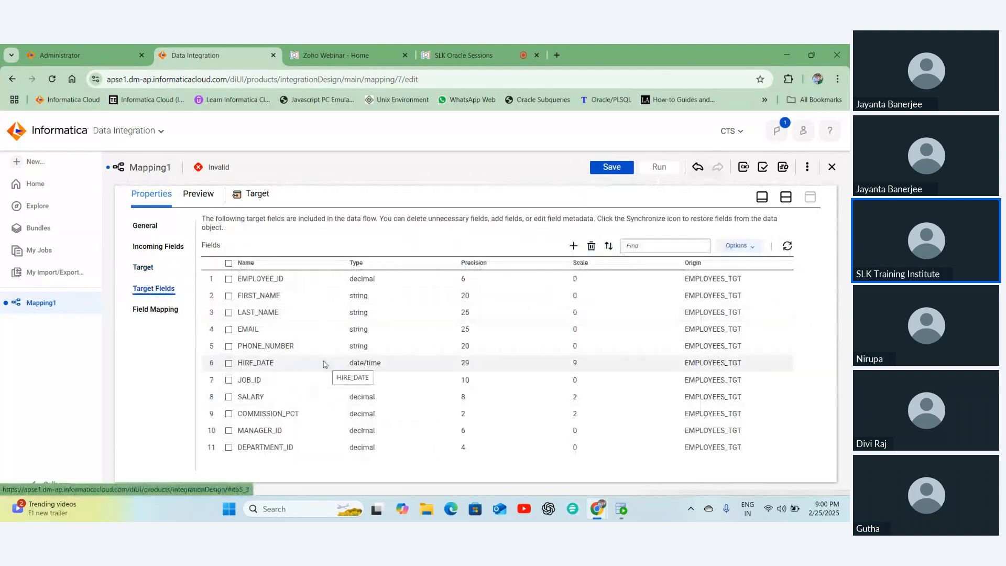
- Show the target's Field Mapping: 11 incoming and 11 target fields, 0 mapped, manual mode
click(143, 267)
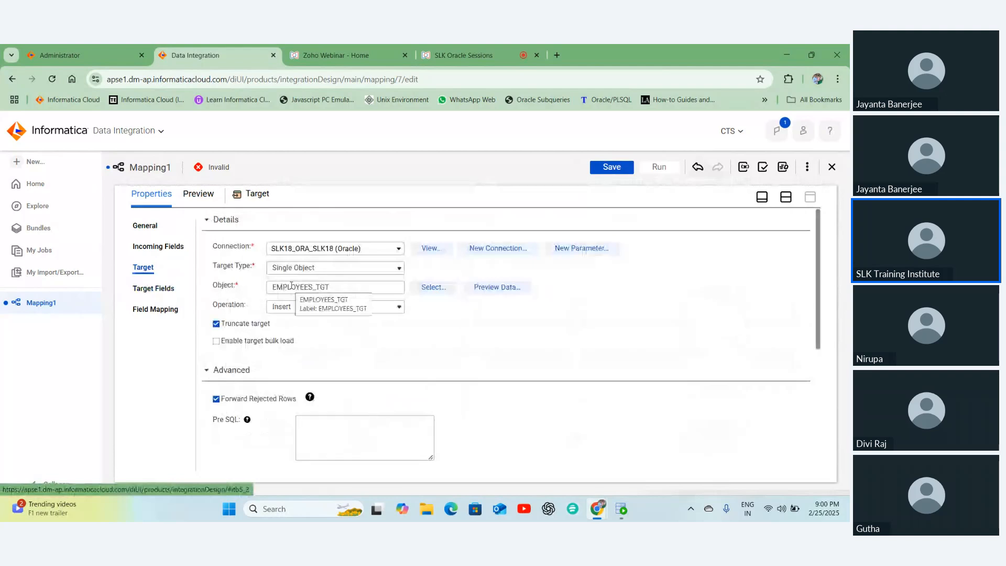
click(154, 288)
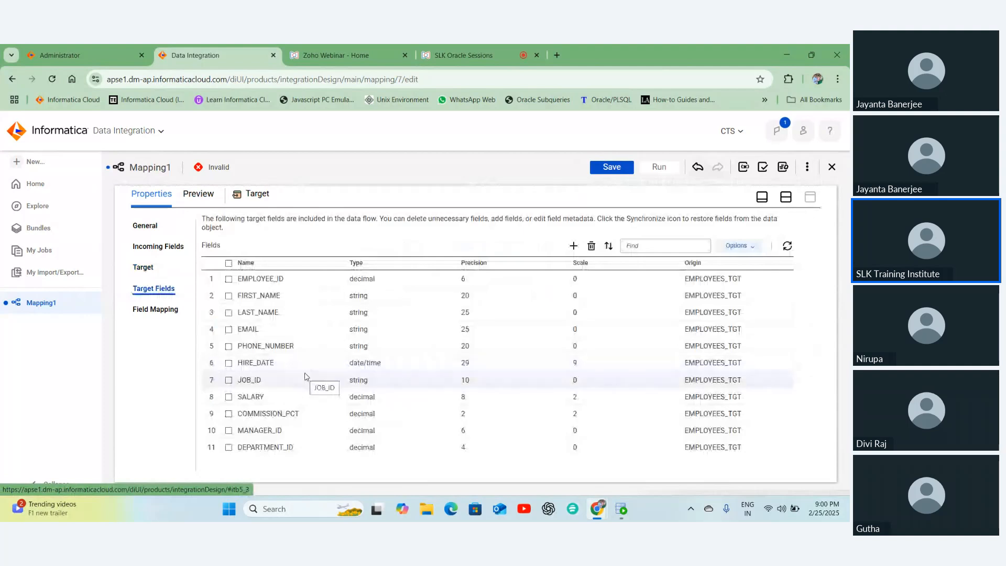
click(149, 311)
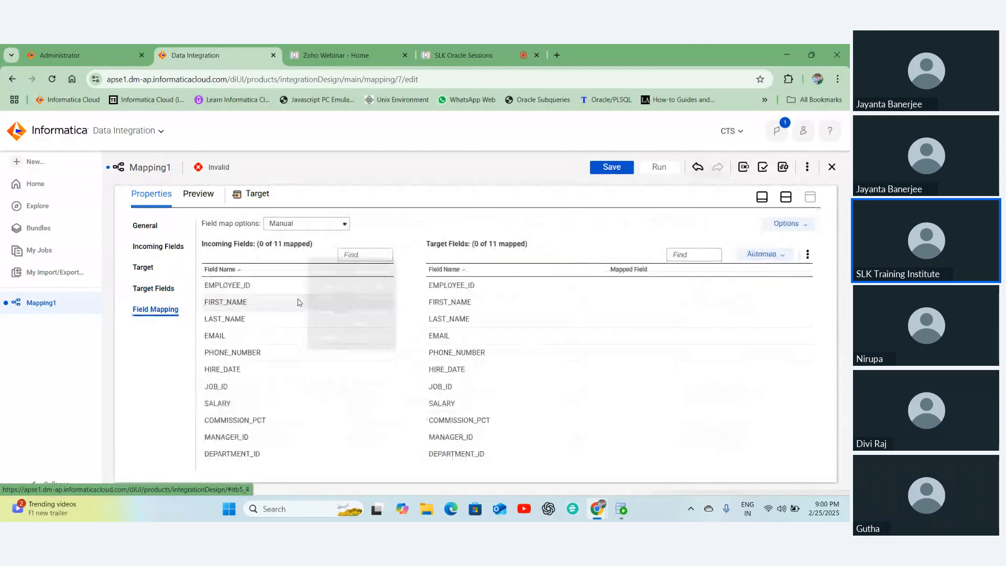
- Map incoming EMPLOYEE_ID onto the target EMPLOYEE_ID field
drag(322, 286, 473, 287)
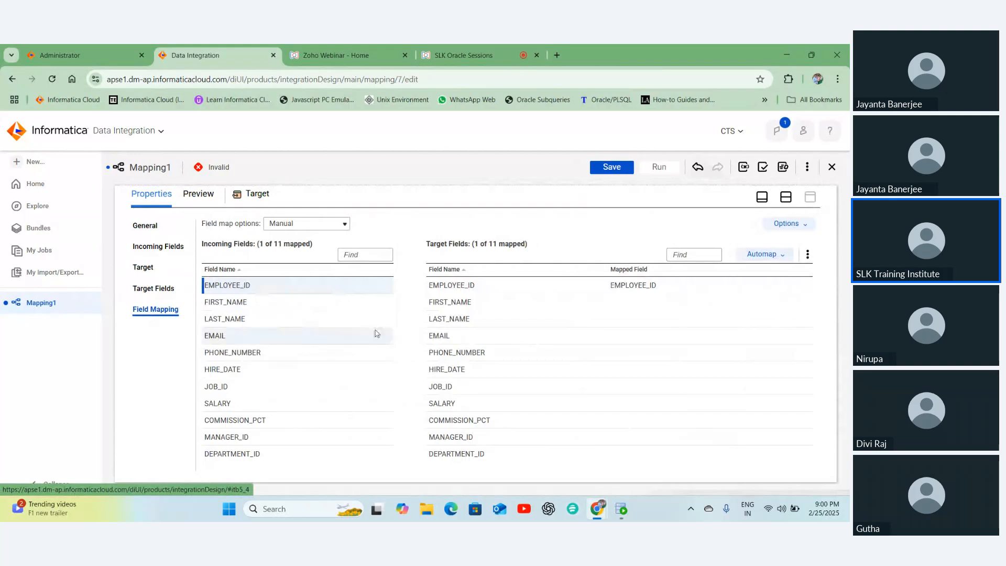
mouse_move(281, 287)
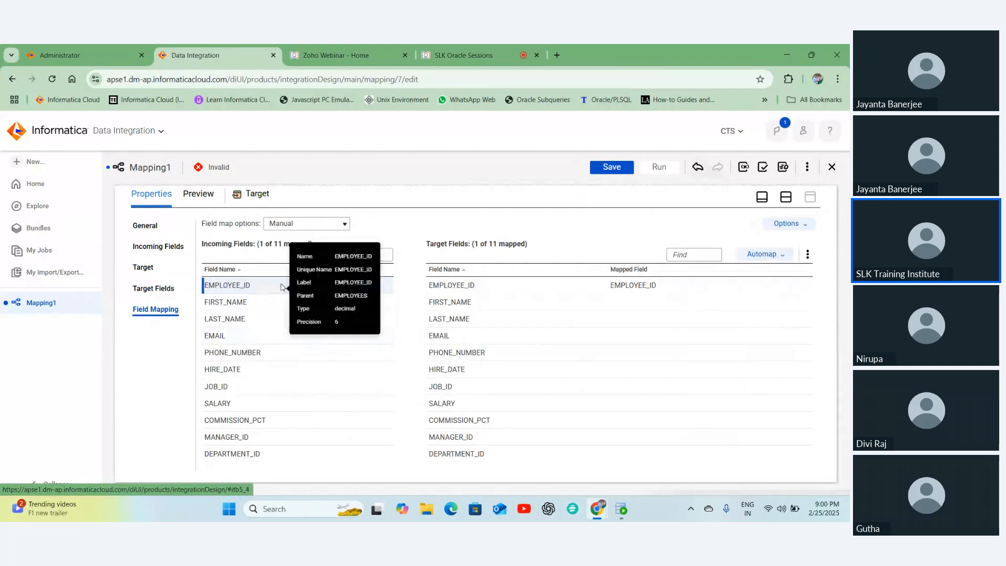
mouse_move(539, 337)
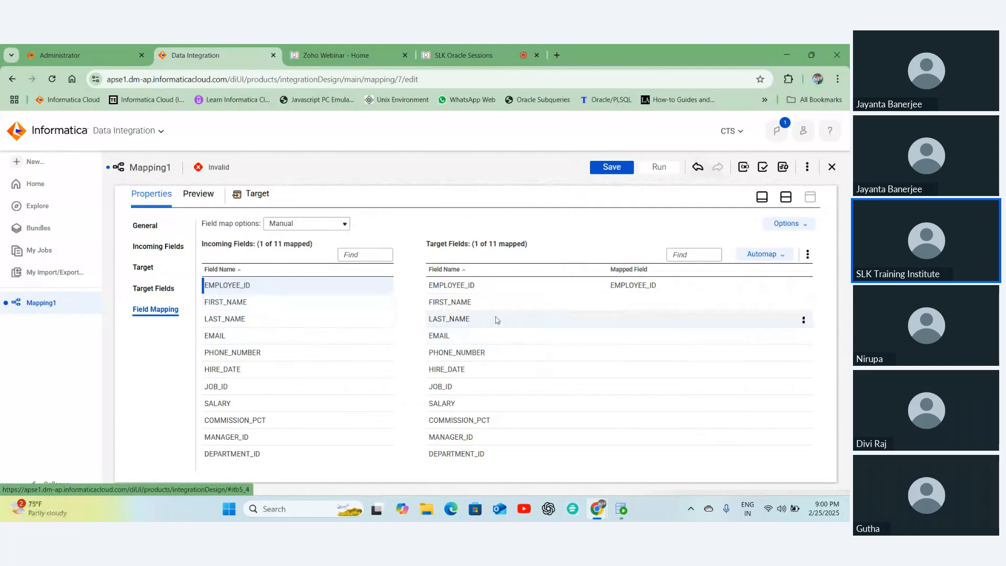
- Switch field mapping to Automatic, then back to Manual, leaving 1 of 11 mapped
click(314, 224)
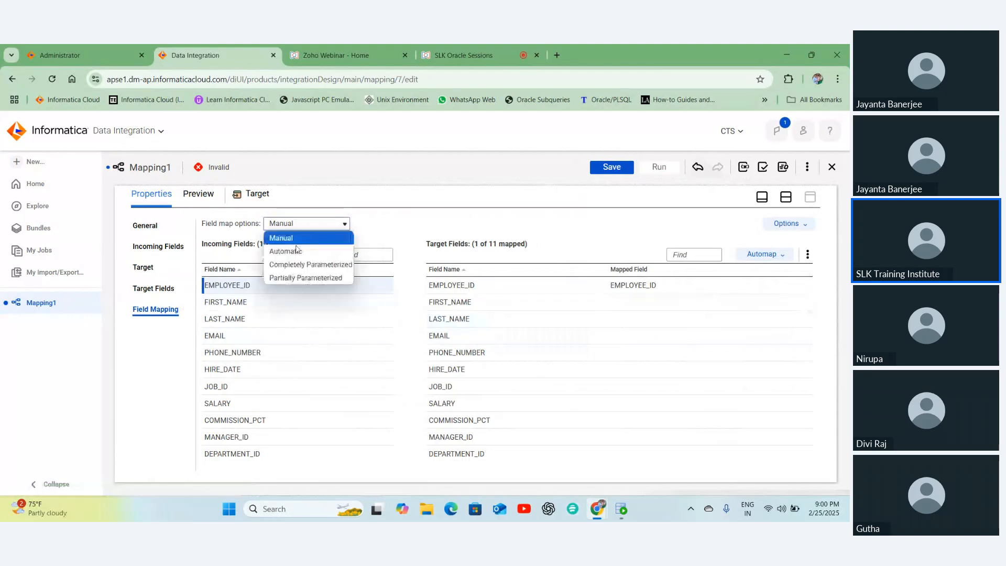
click(295, 250)
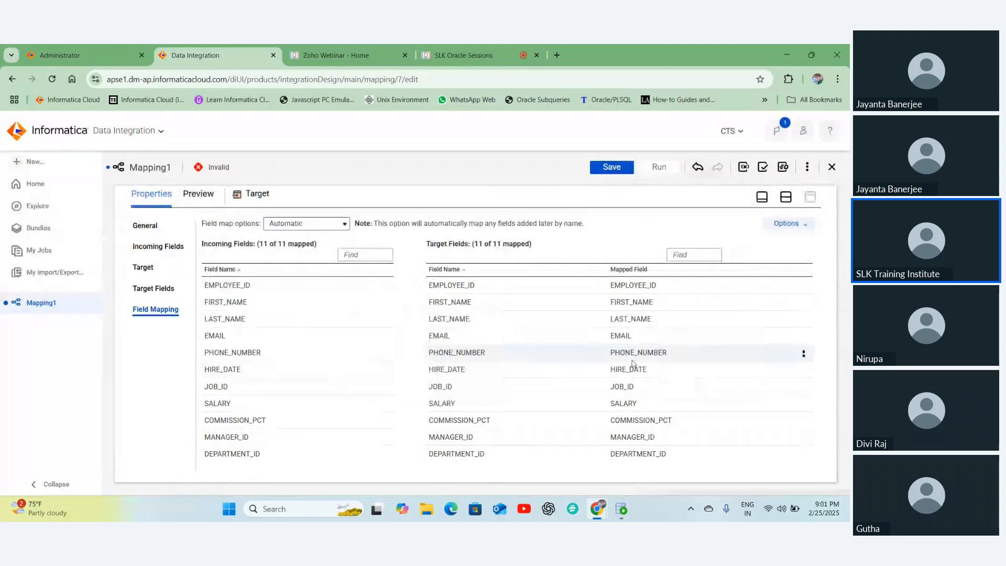
mouse_move(633, 362)
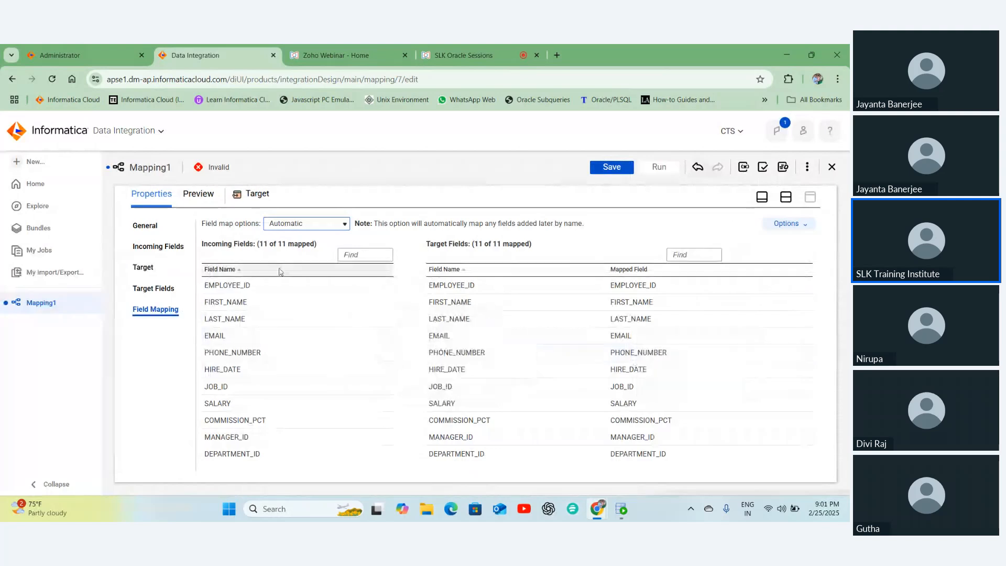
click(302, 225)
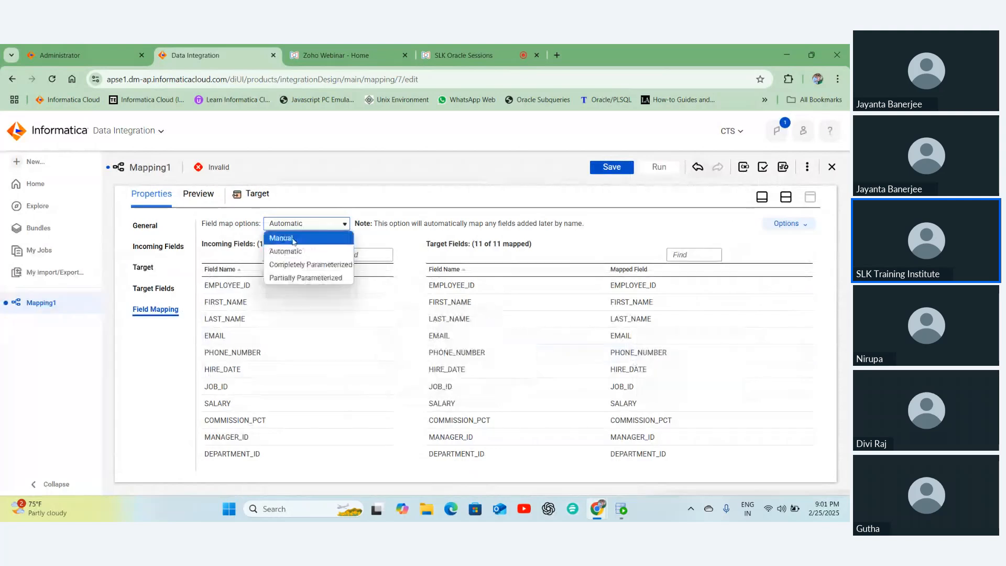
click(293, 240)
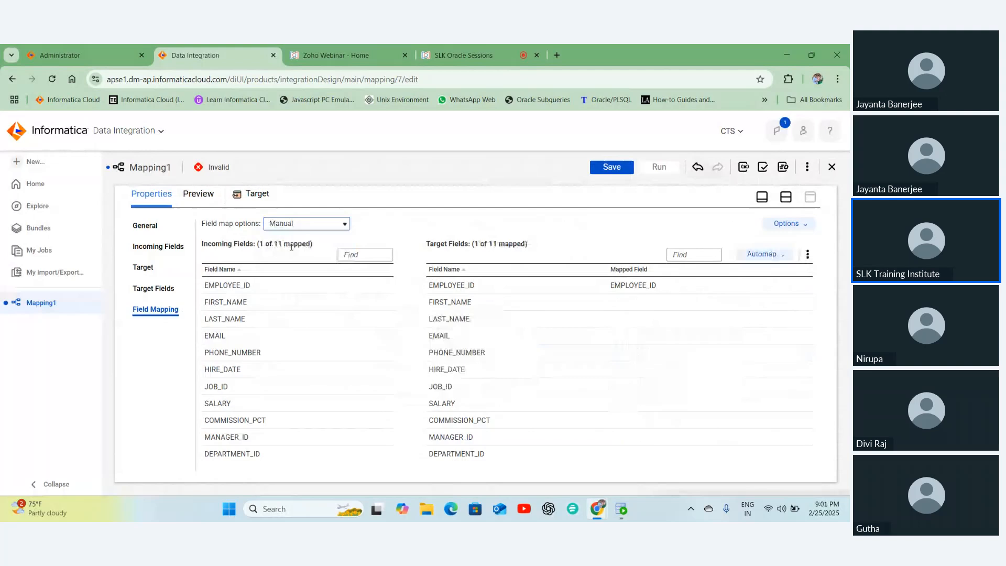
- Automap by Exact Field Name so 11 of 11 fields map, and save as M_SLK18_EMPLOYEES_TGT
click(764, 254)
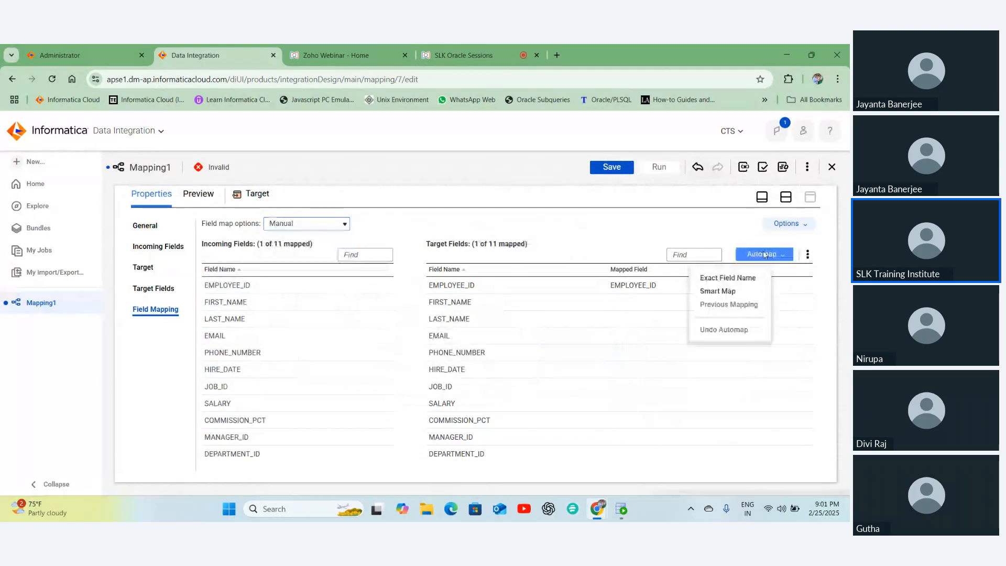
click(723, 279)
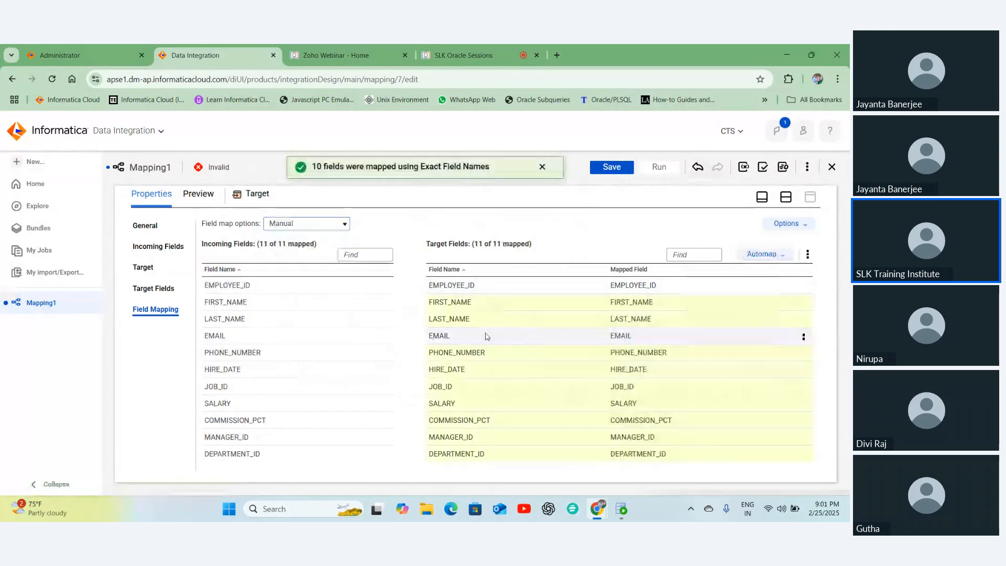
click(763, 254)
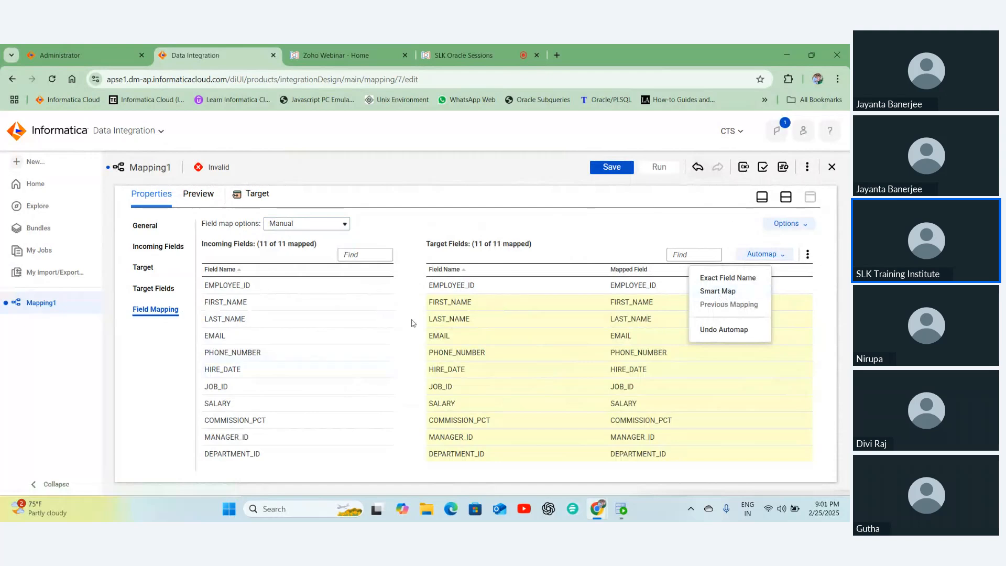
click(406, 308)
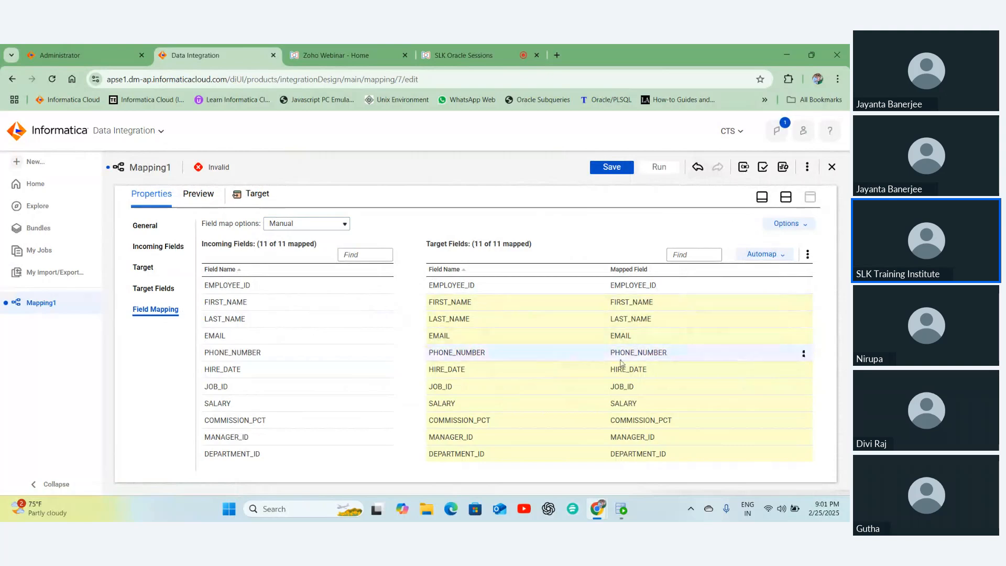
drag(452, 286, 556, 369)
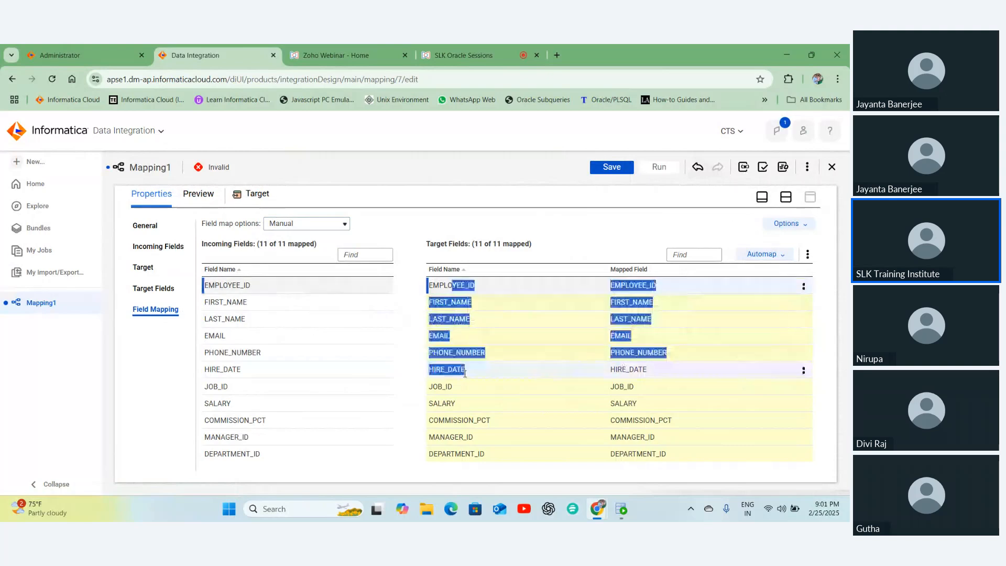
click(556, 369)
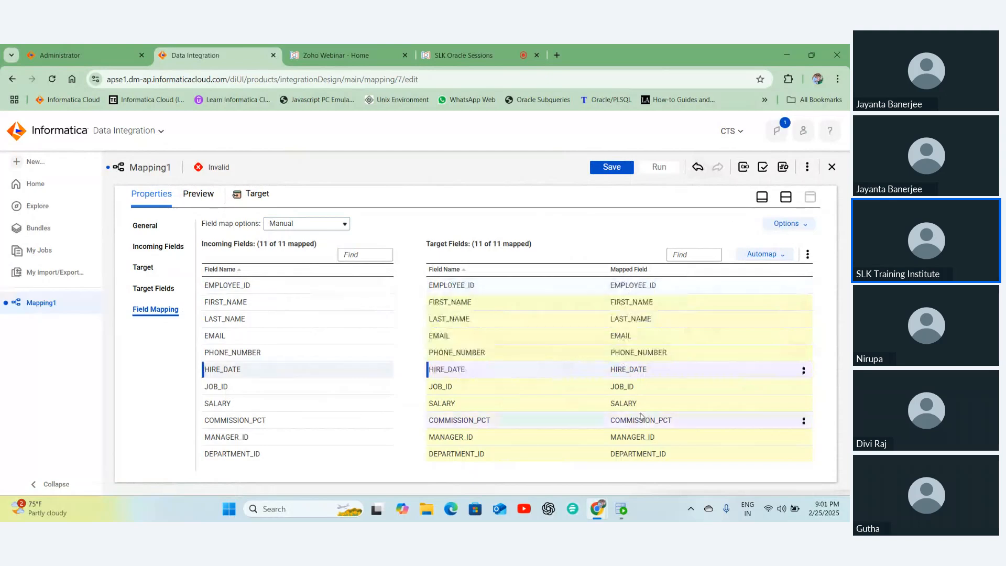
click(612, 167)
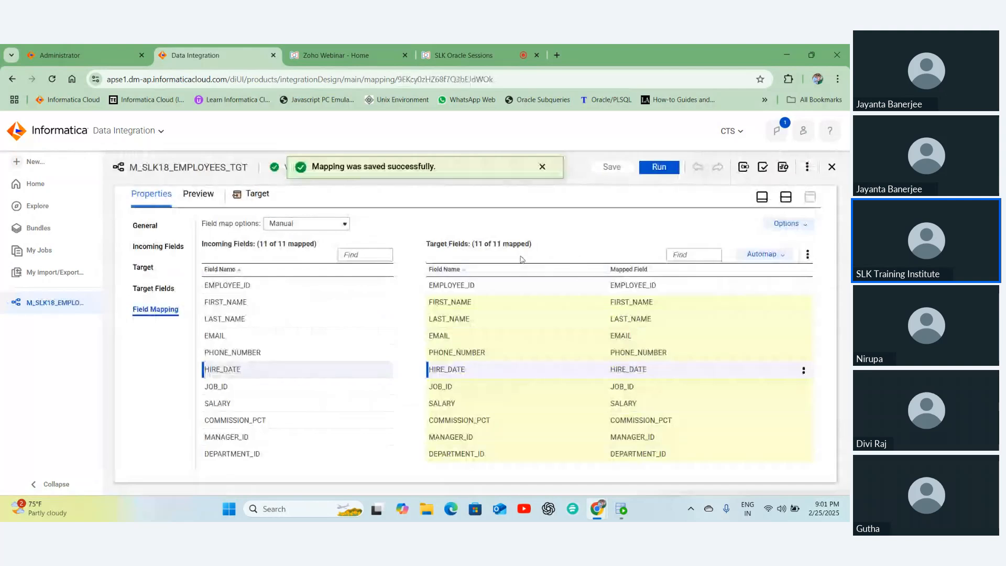
- Dismiss the save confirmation and highlight the mapping's Valid status text
click(543, 168)
drag(273, 173, 314, 175)
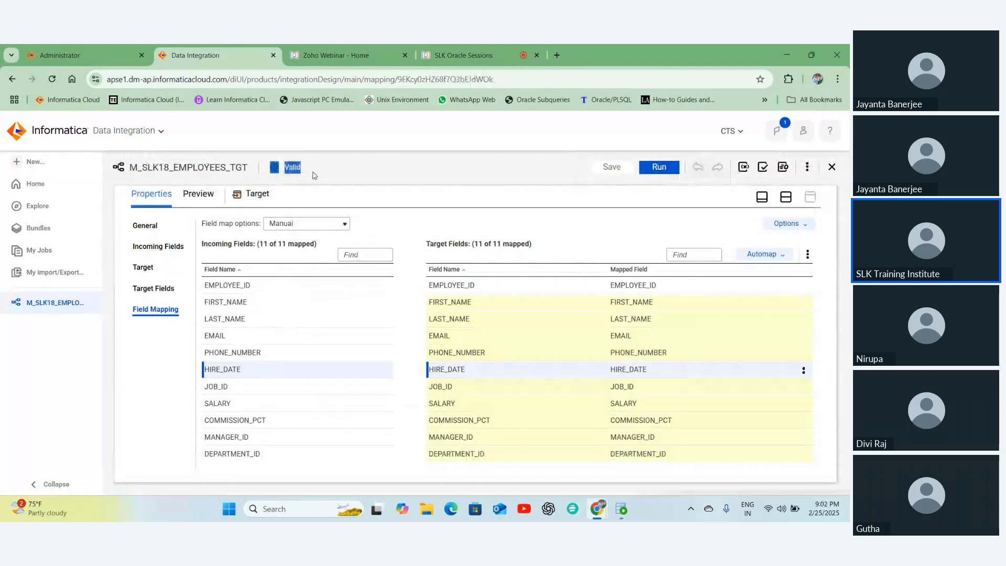
double_click(286, 168)
click(646, 218)
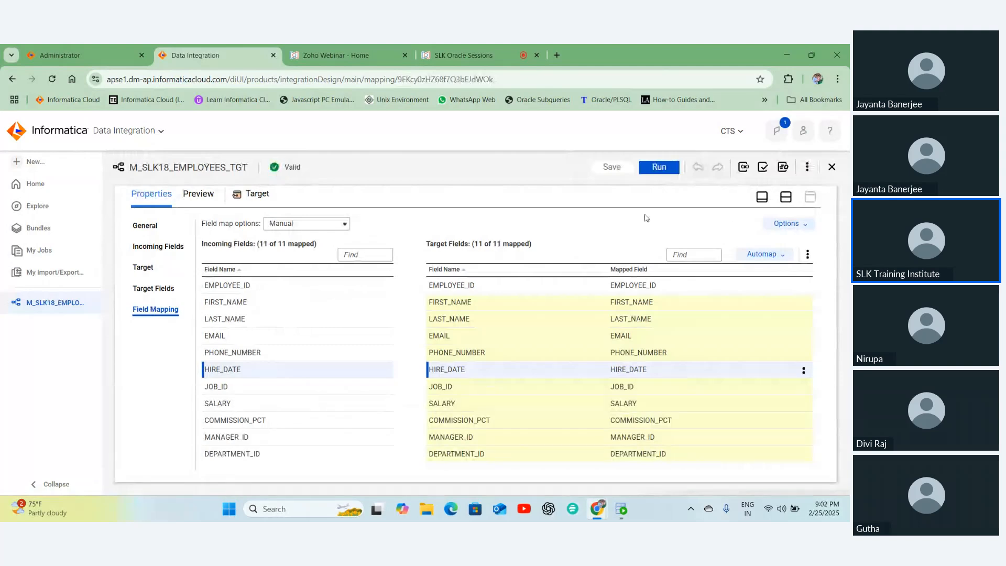
- Validate the mapping to confirm 'Mapping is valid', then restore the Source-to-Target design canvas
click(763, 168)
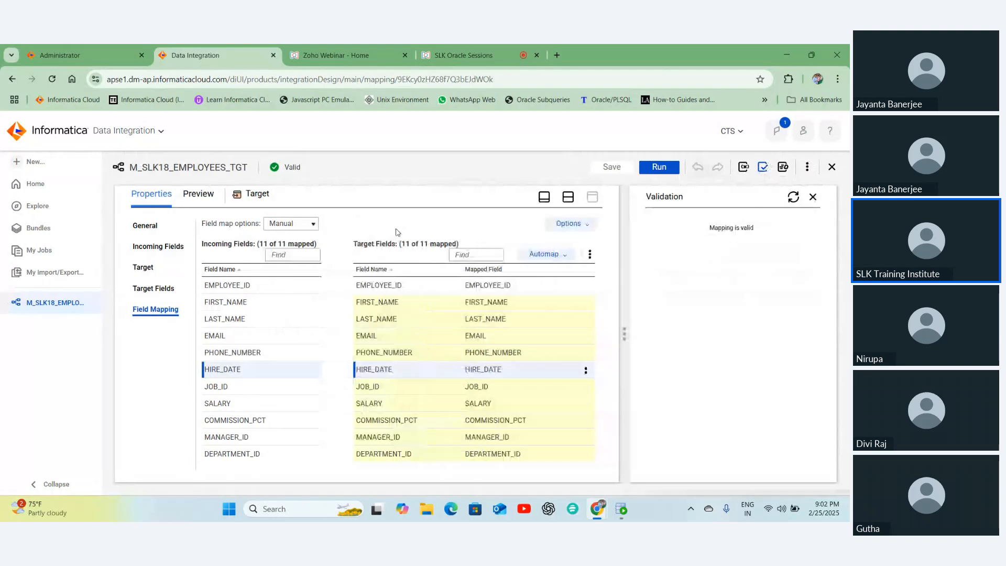
click(763, 167)
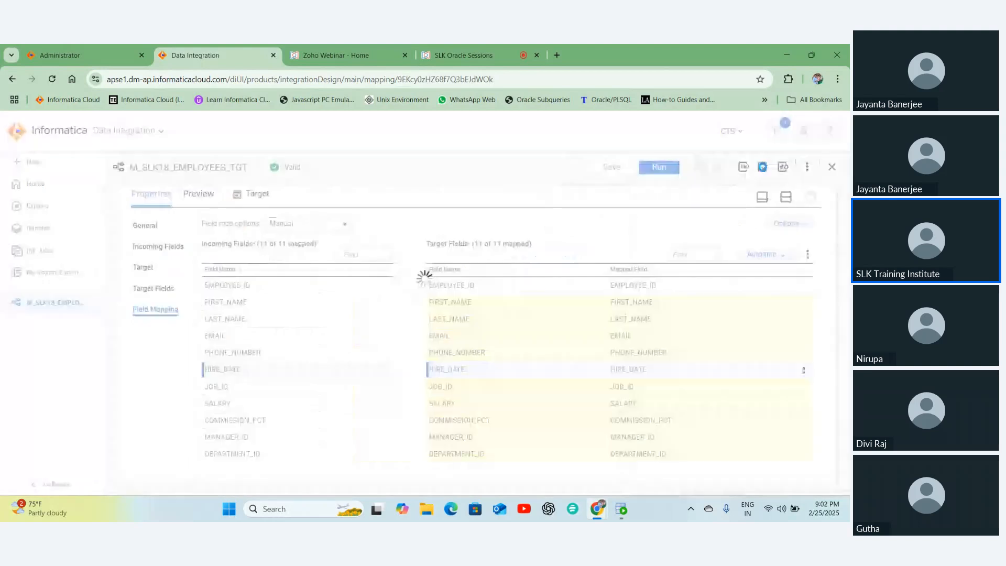
click(762, 166)
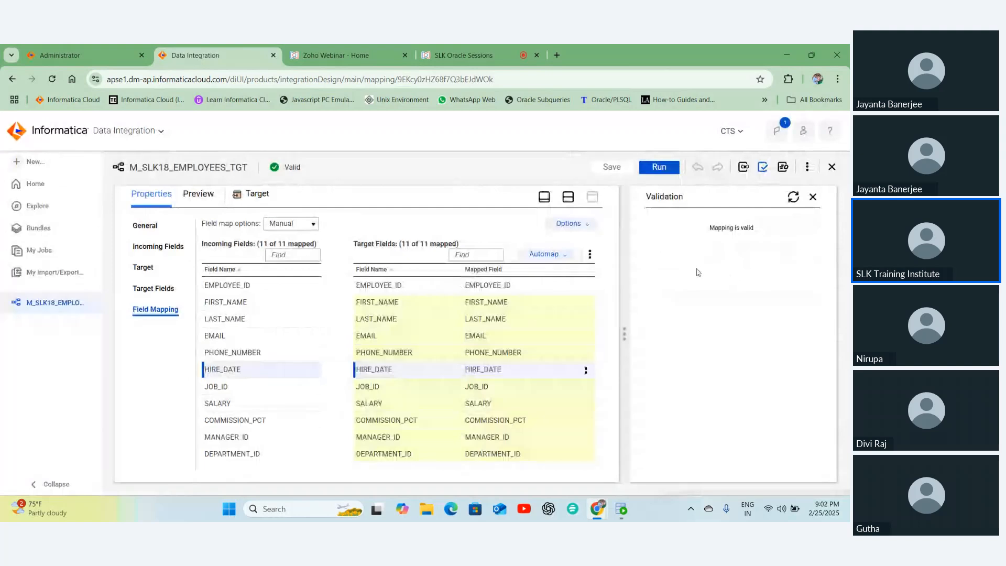
click(813, 197)
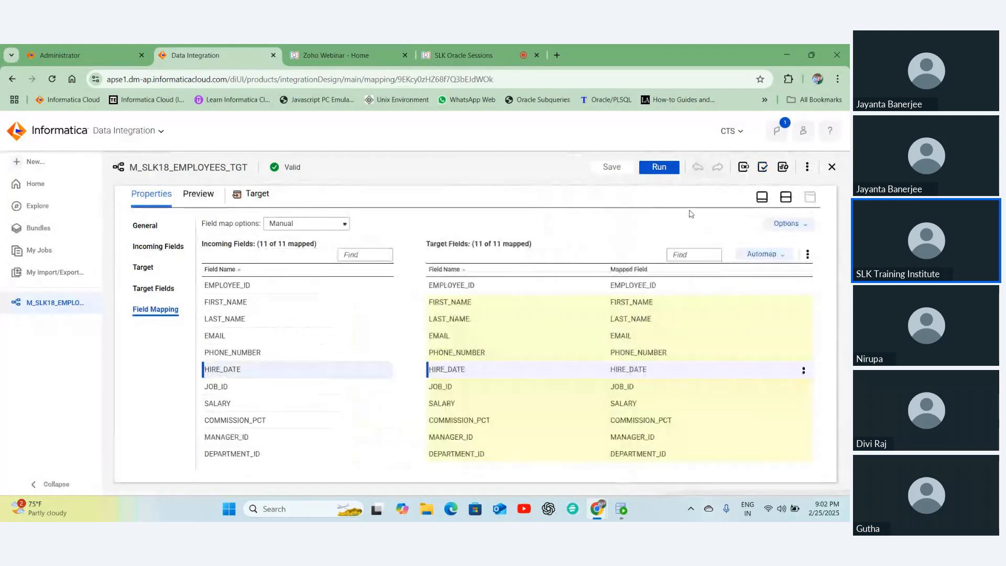
click(786, 198)
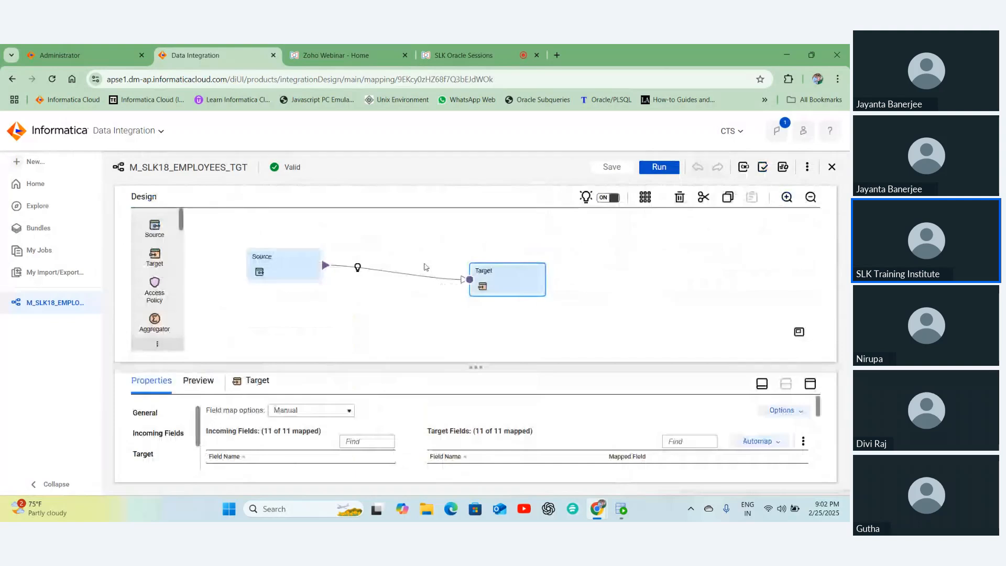
- Display the mapping properties: name M_SLK18_EMPLOYEES_TGT, location SLK18\Training
click(487, 253)
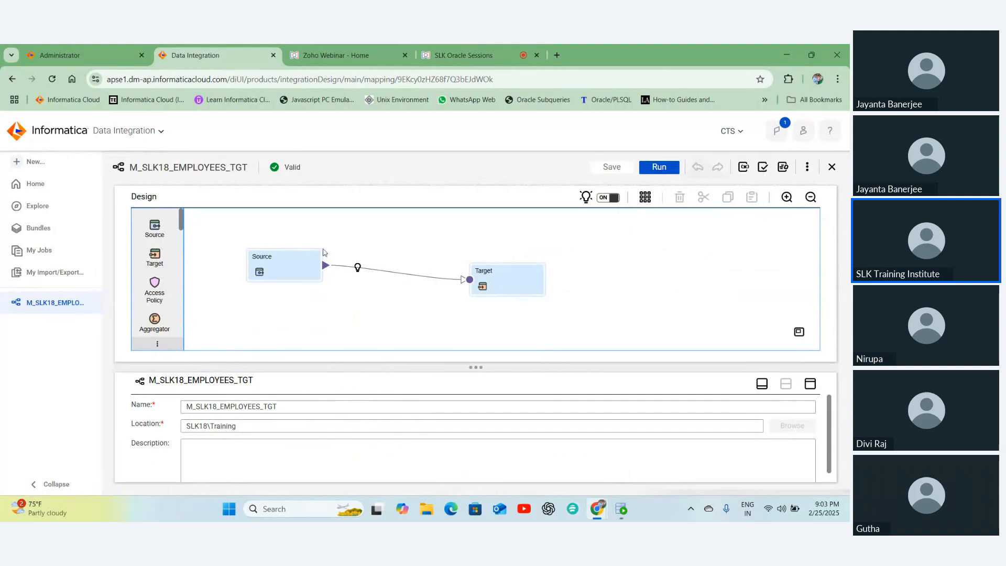
- Create a new Mapping Task and copy the name M_SLK18_EMPLOYEES_TGT to reuse for it
click(30, 163)
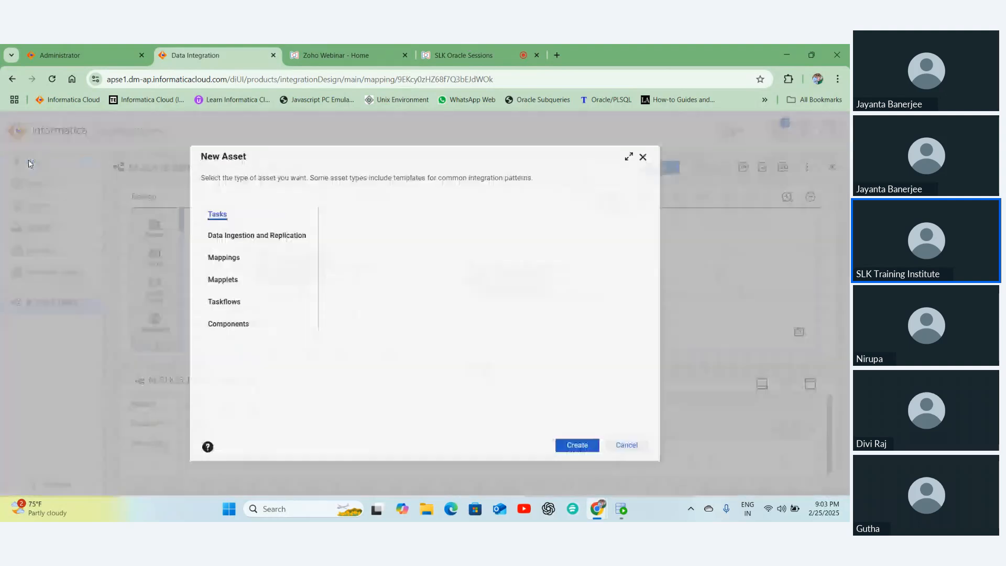
click(216, 214)
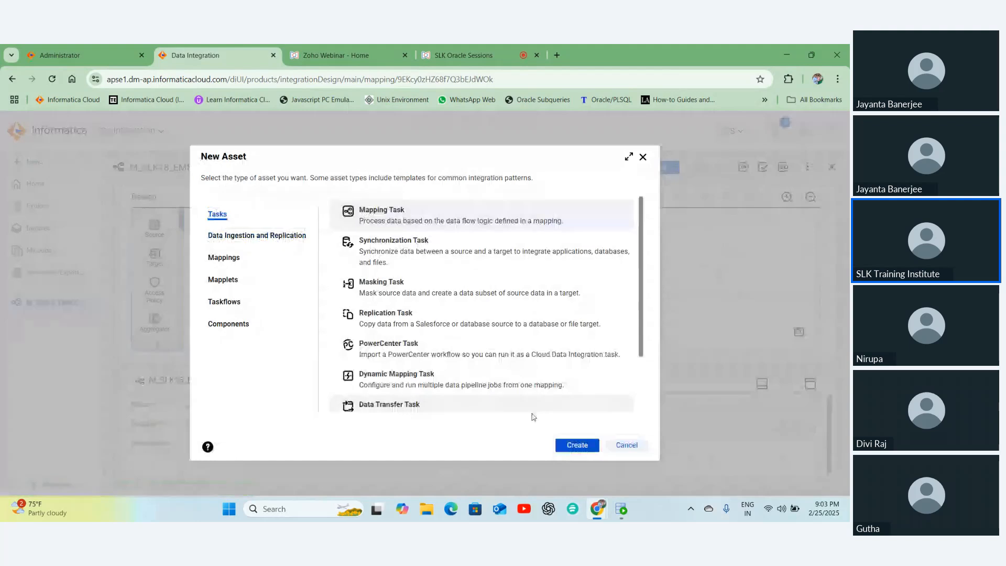
click(576, 445)
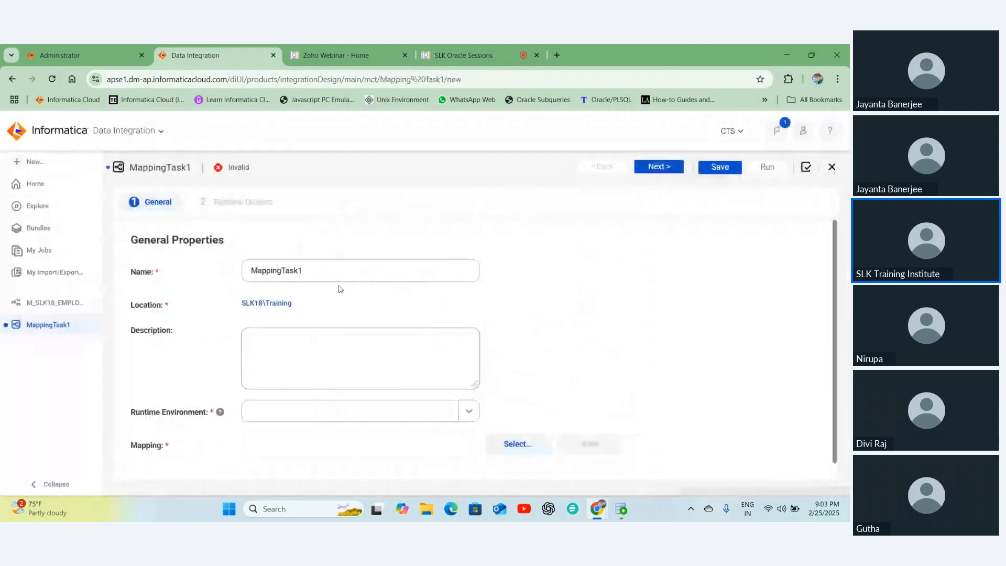
click(38, 304)
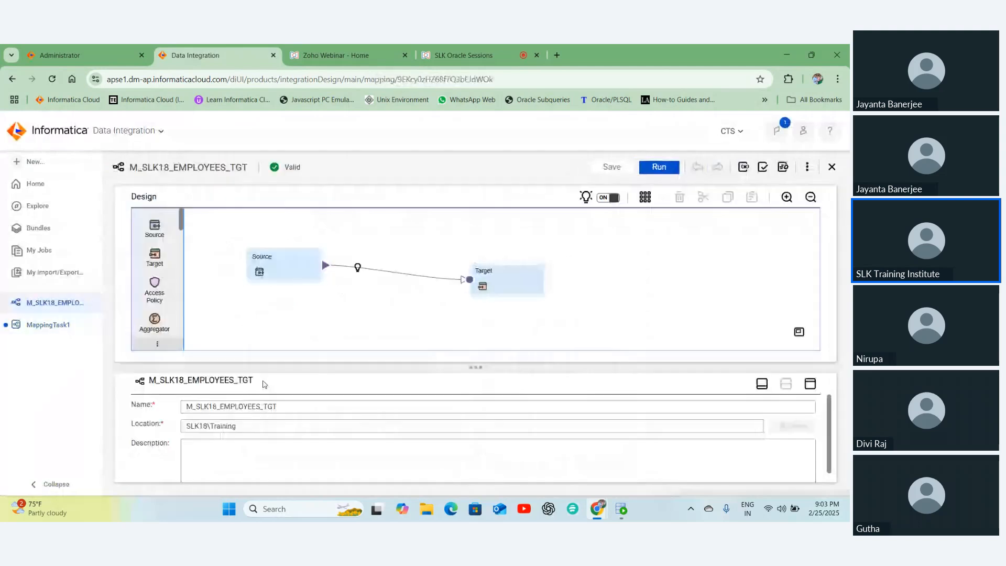
double_click(263, 384)
key(ctrl+c)
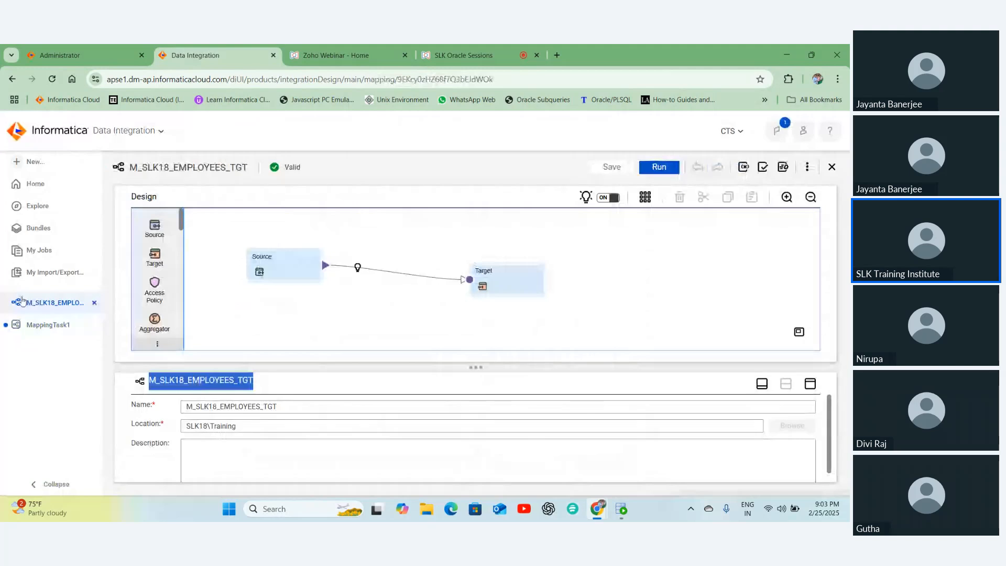
click(48, 325)
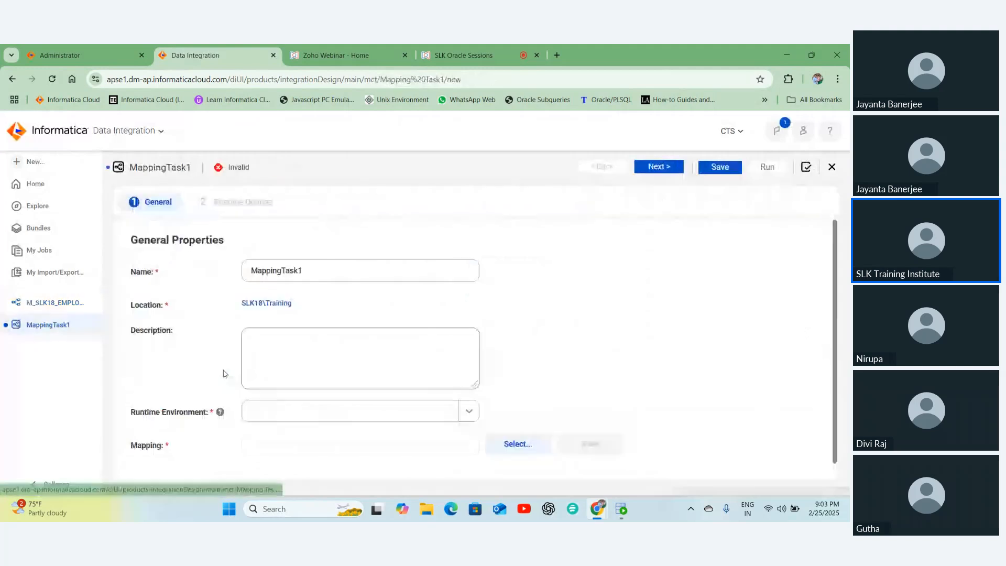
drag(261, 270, 370, 273)
- Rename the mapping task to MT_M_SLK18_EMPLOYEES_TGT
key(ctrl+a)
text(MT_)
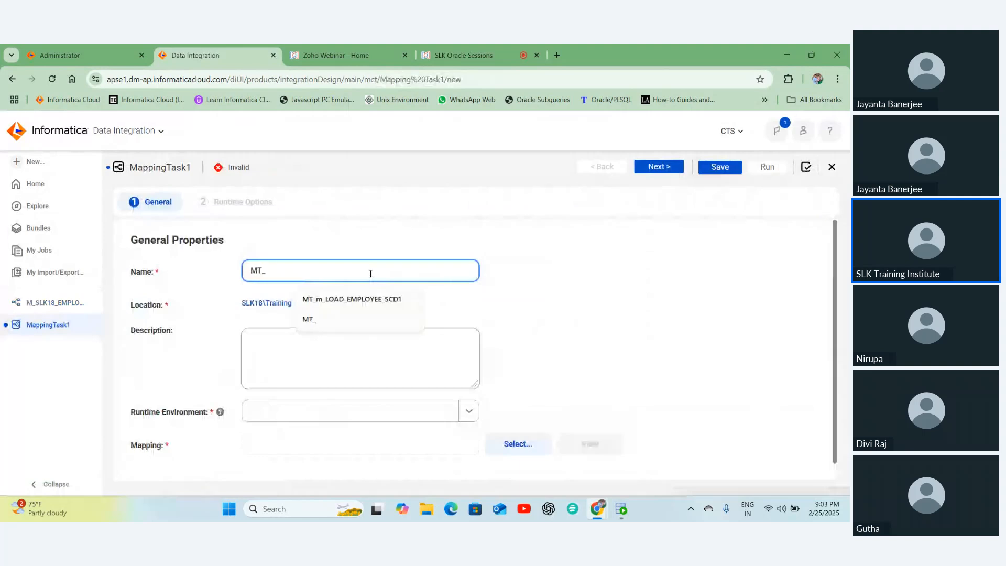
key(ctrl+v)
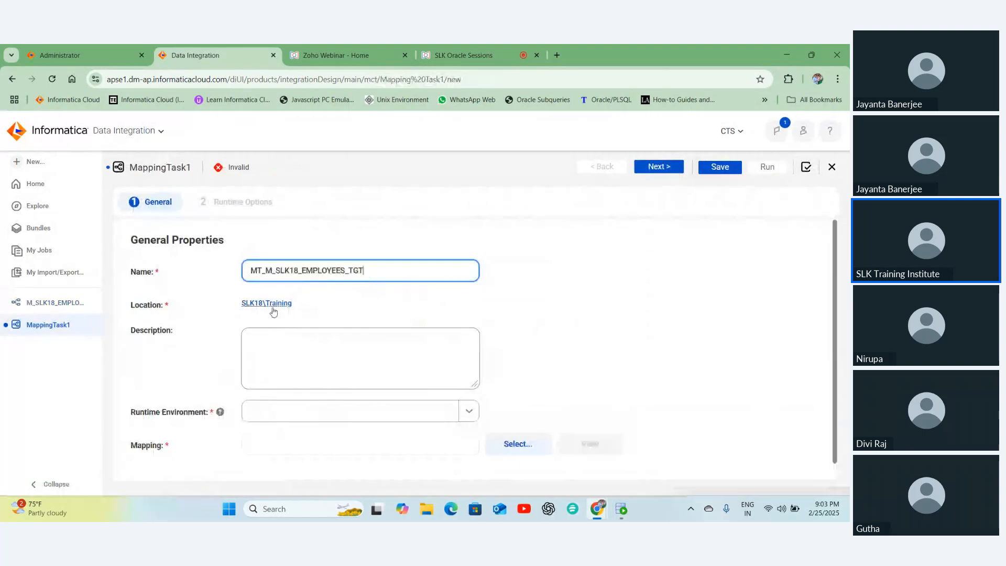
- Choose the runtime environment and mapping M_SLK18_EMPLOYEES_TGT, then continue to Runtime Options
scroll(335, 377, down, 1)
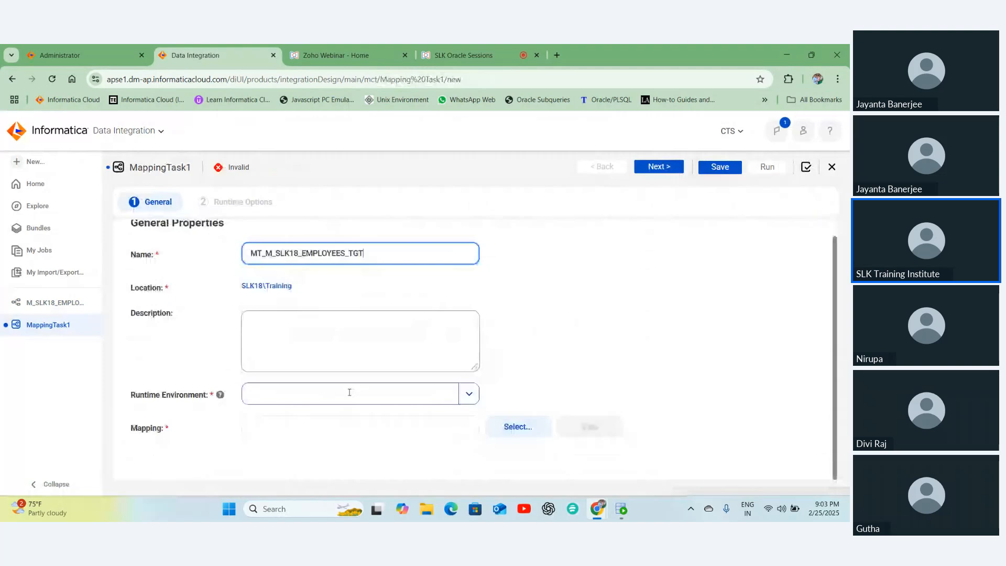
click(348, 394)
click(324, 430)
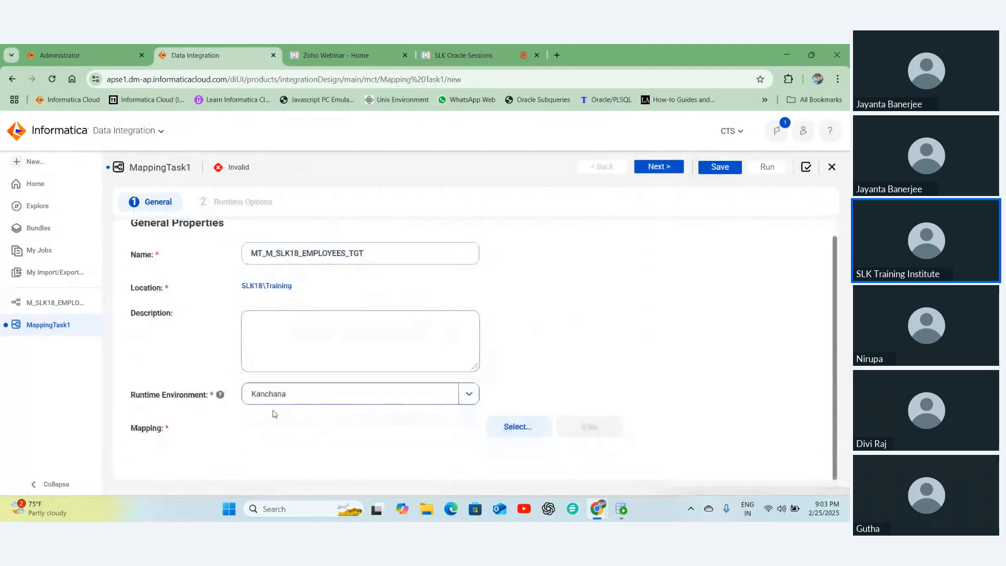
click(504, 427)
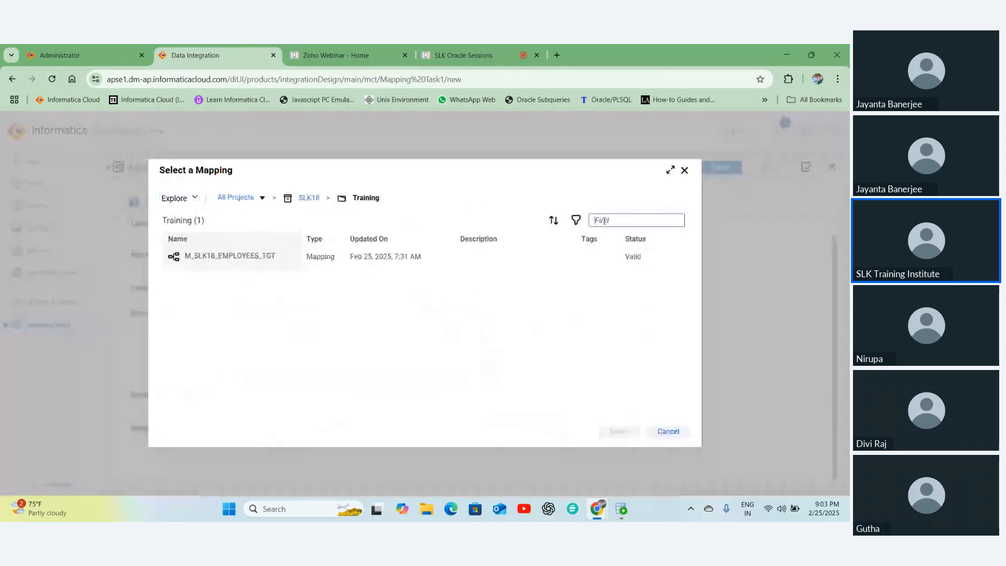
key(ctrl+v)
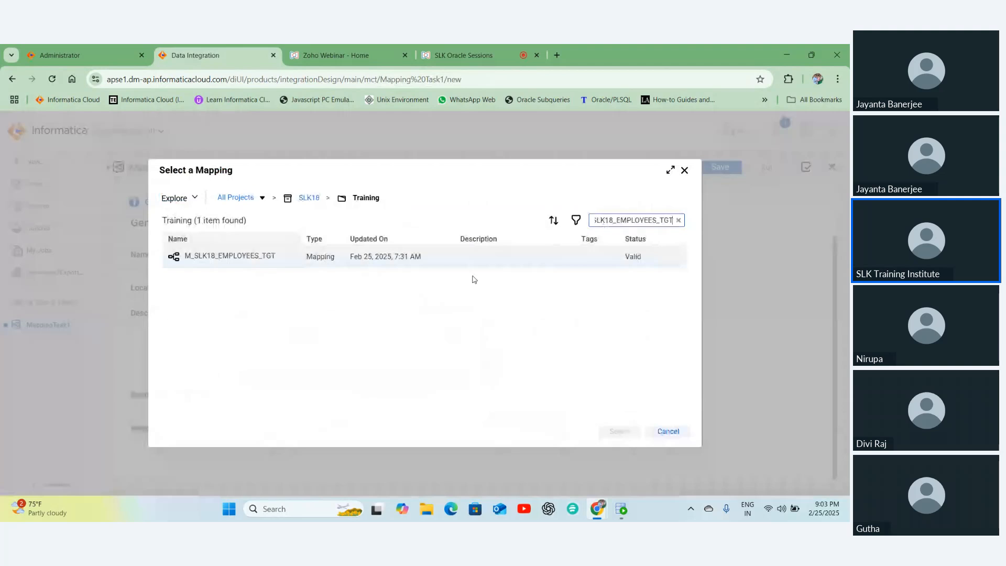
click(250, 261)
click(609, 432)
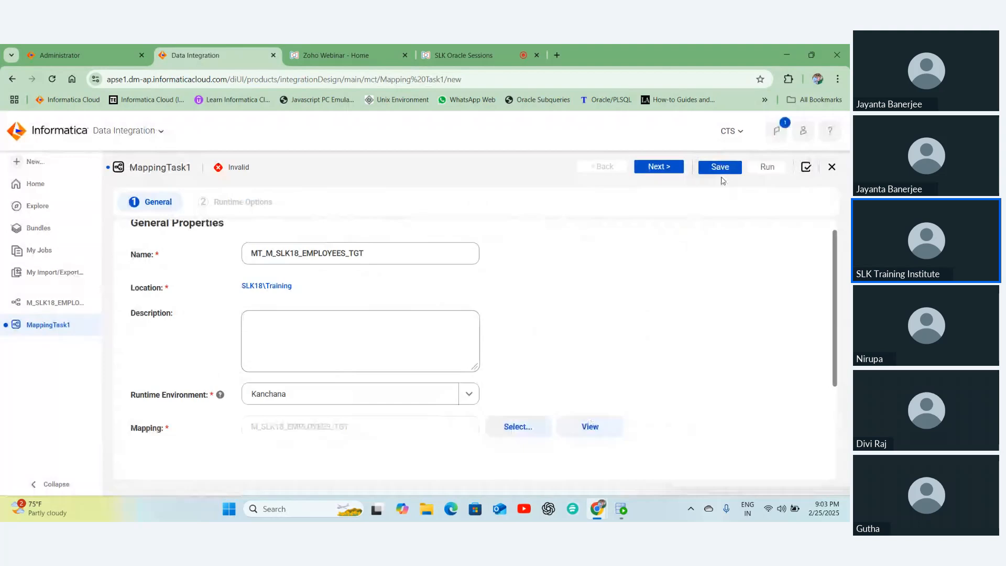
click(656, 166)
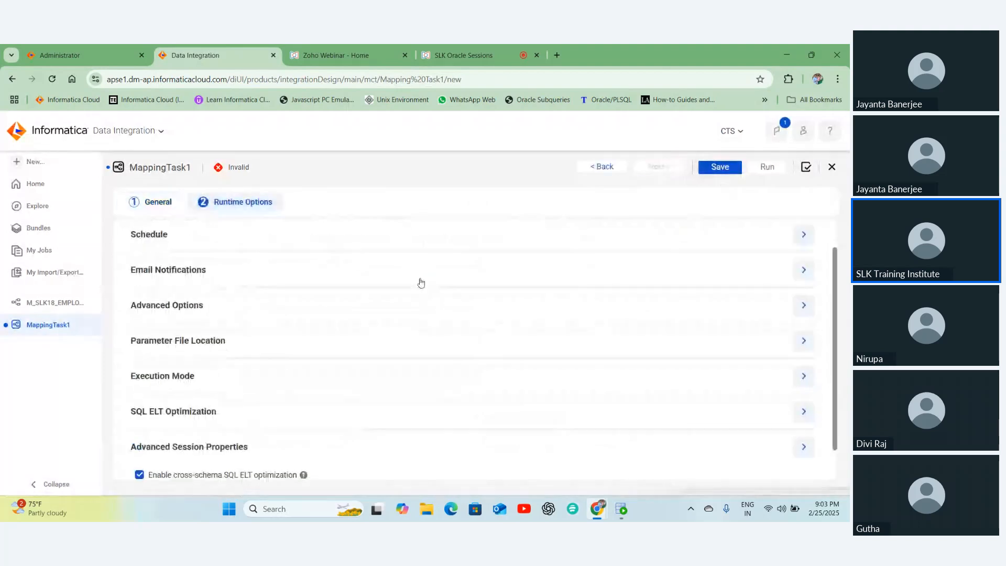
scroll(213, 265, up, 1)
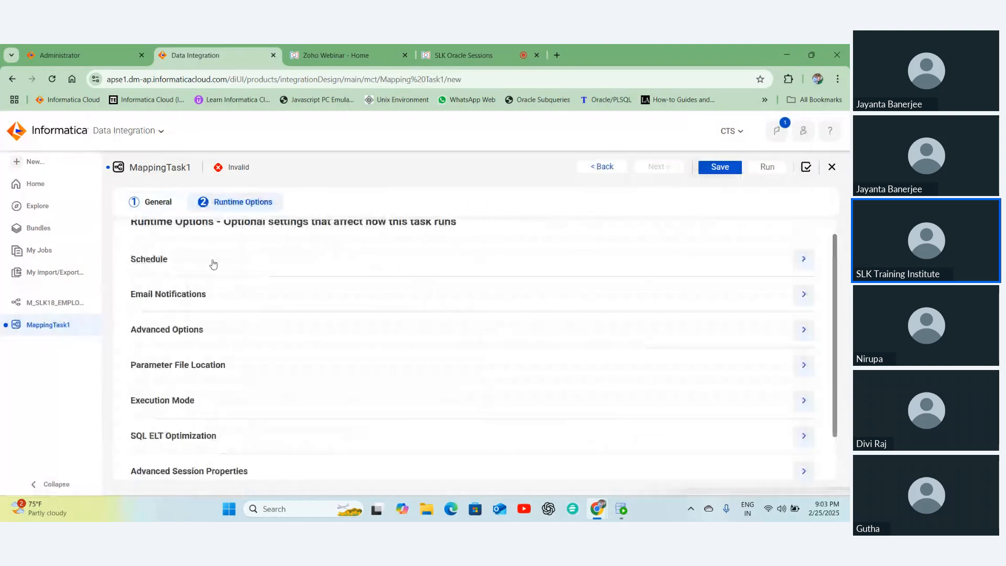
click(213, 264)
click(213, 265)
click(203, 302)
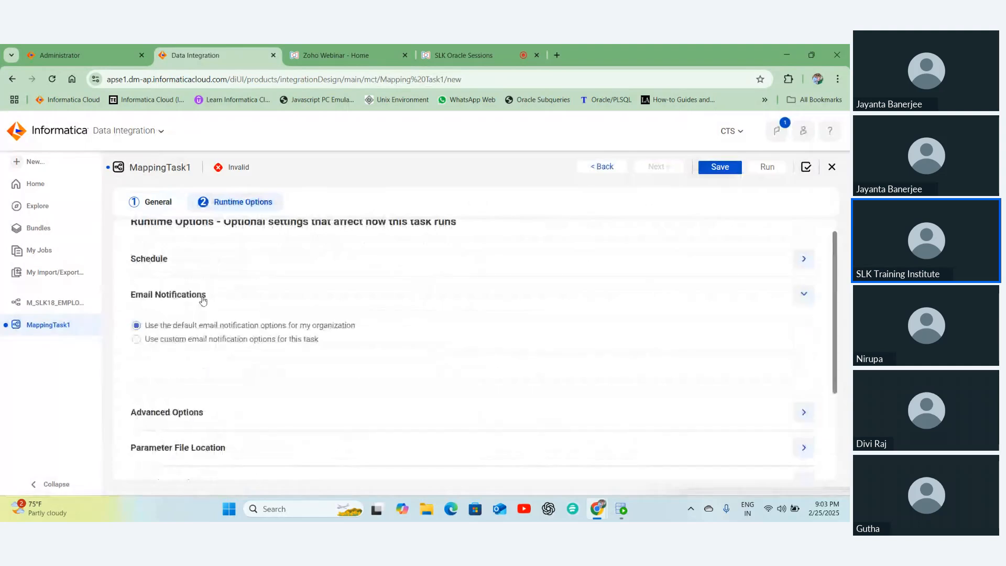
click(203, 300)
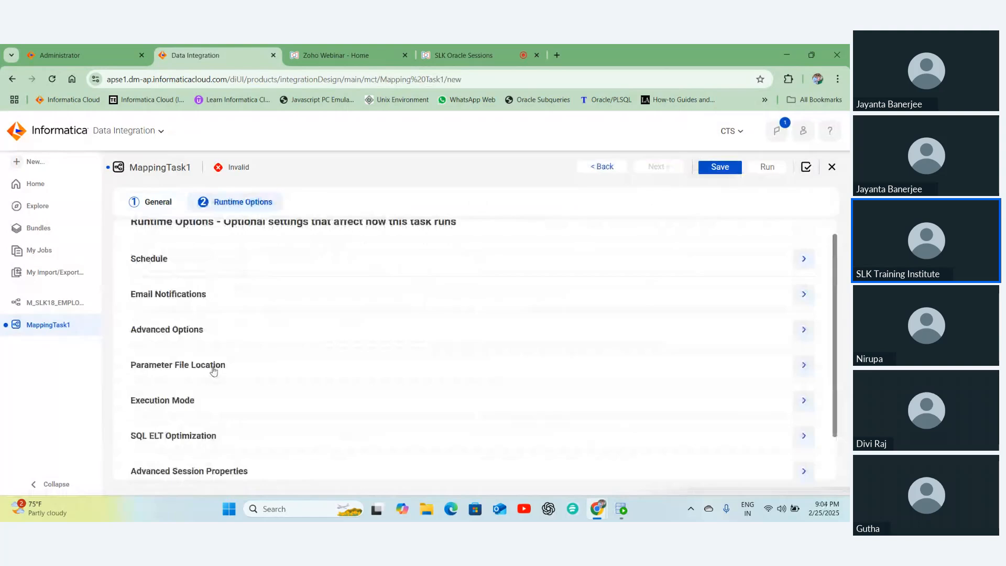
click(212, 365)
click(207, 371)
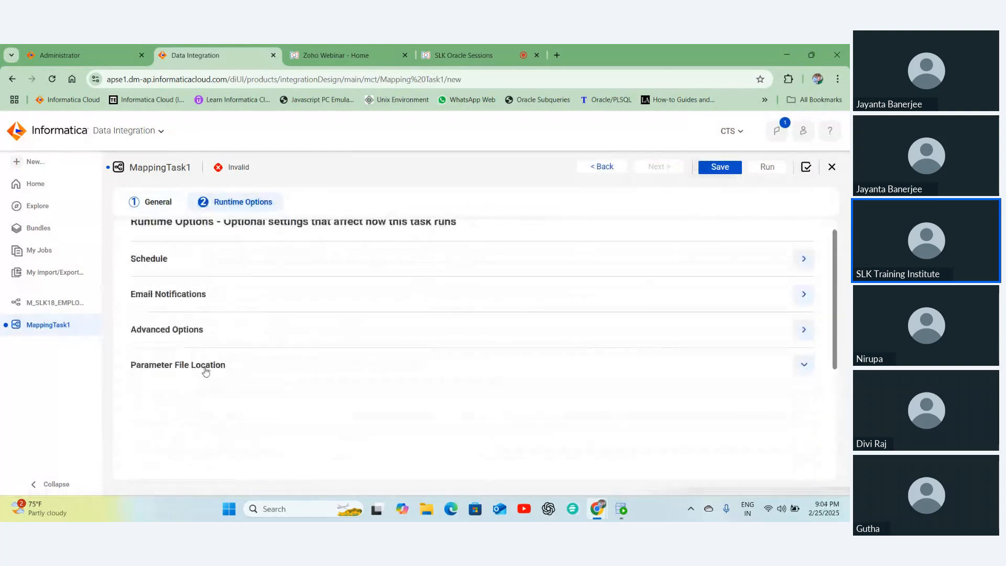
scroll(205, 371, down, 2)
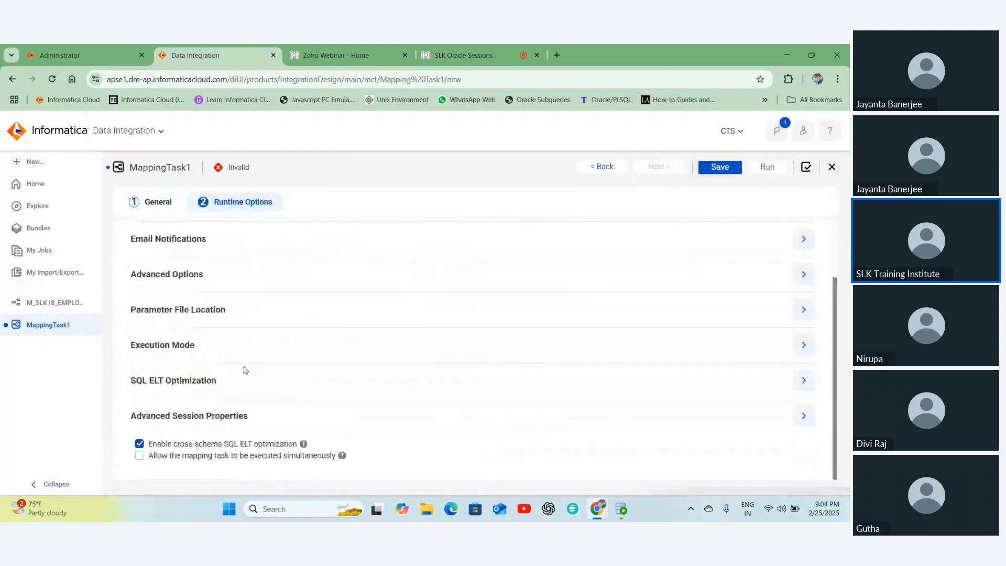
click(254, 386)
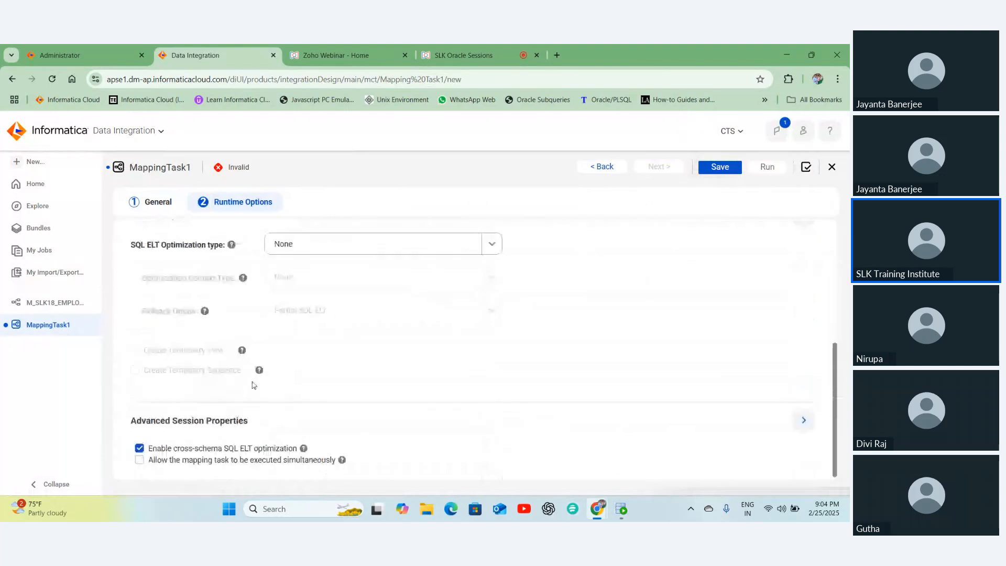
click(345, 244)
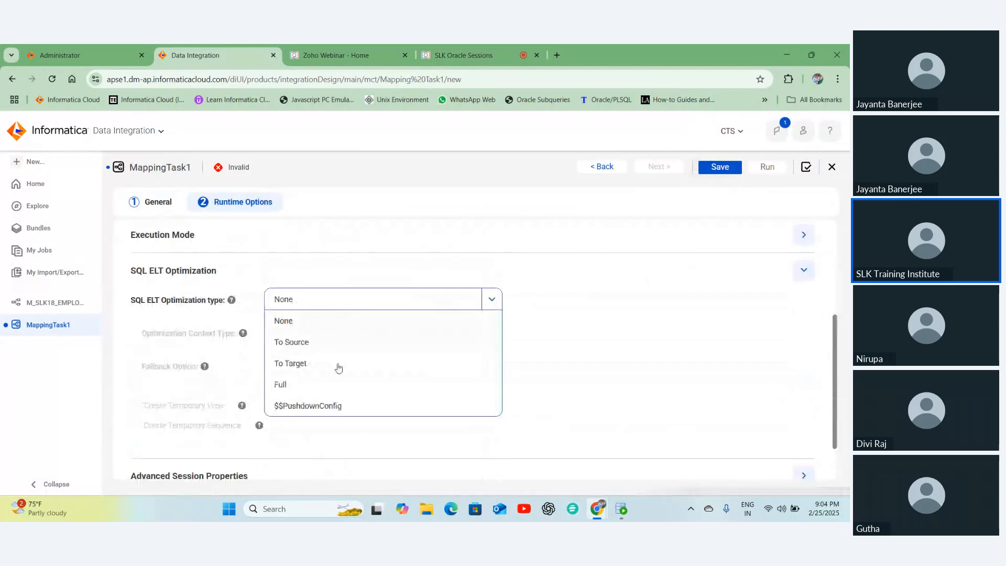
click(543, 341)
scroll(530, 332, up, 1)
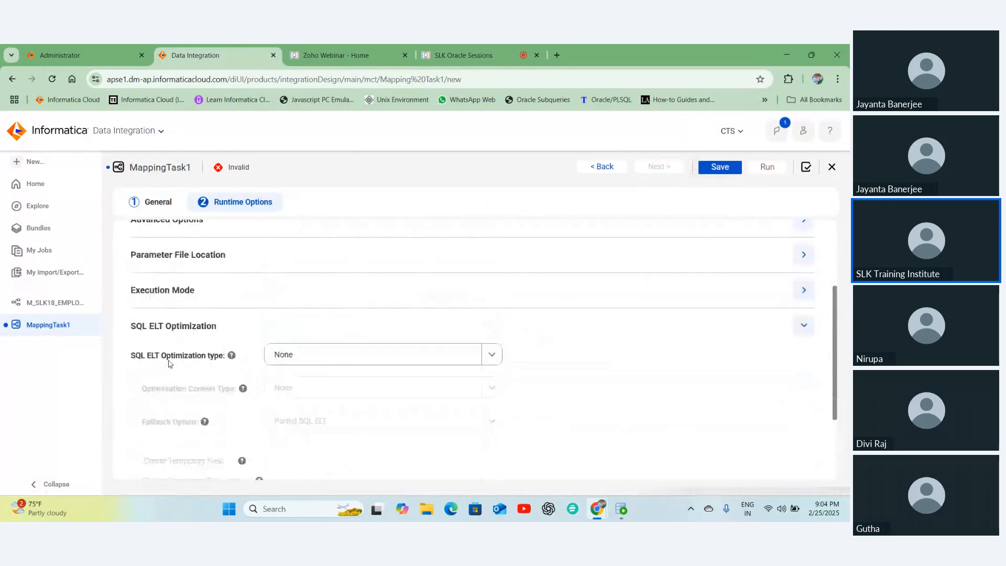
scroll(203, 345, up, 1)
scroll(203, 345, up, 1)
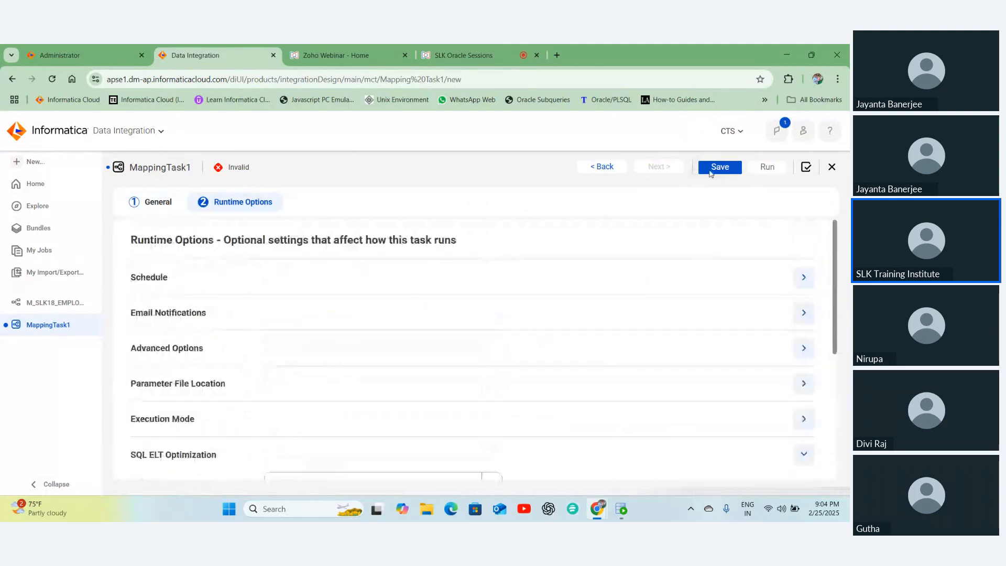
- Save MT_M_SLK18_EMPLOYEES_TGT and reopen it from Explore, sorted by Updated On
click(717, 168)
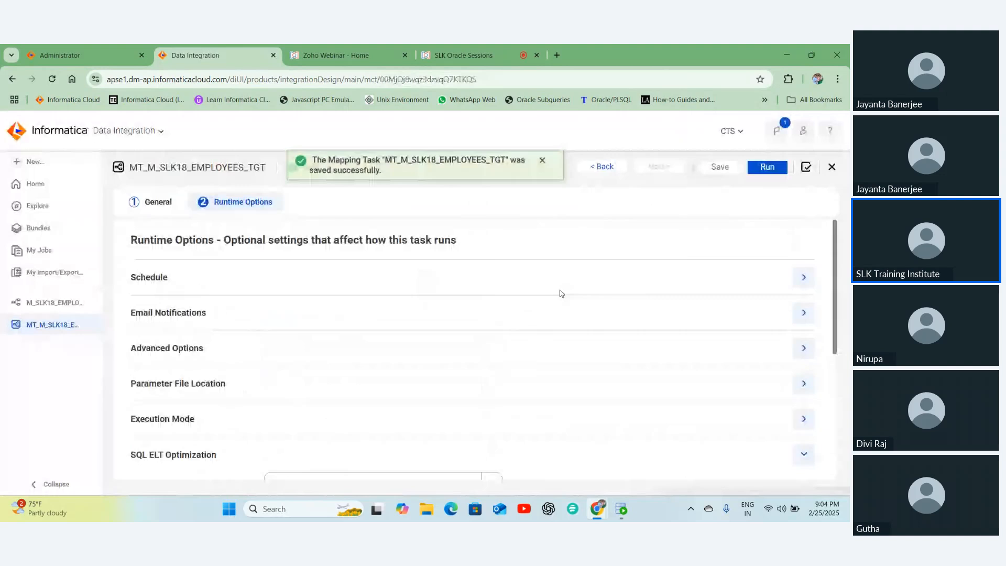
click(34, 207)
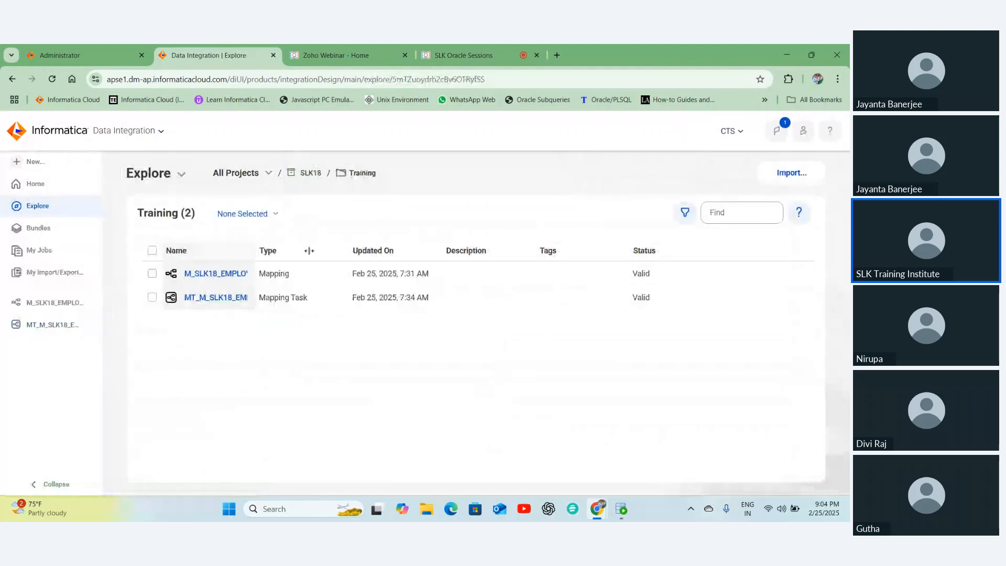
drag(309, 251, 340, 251)
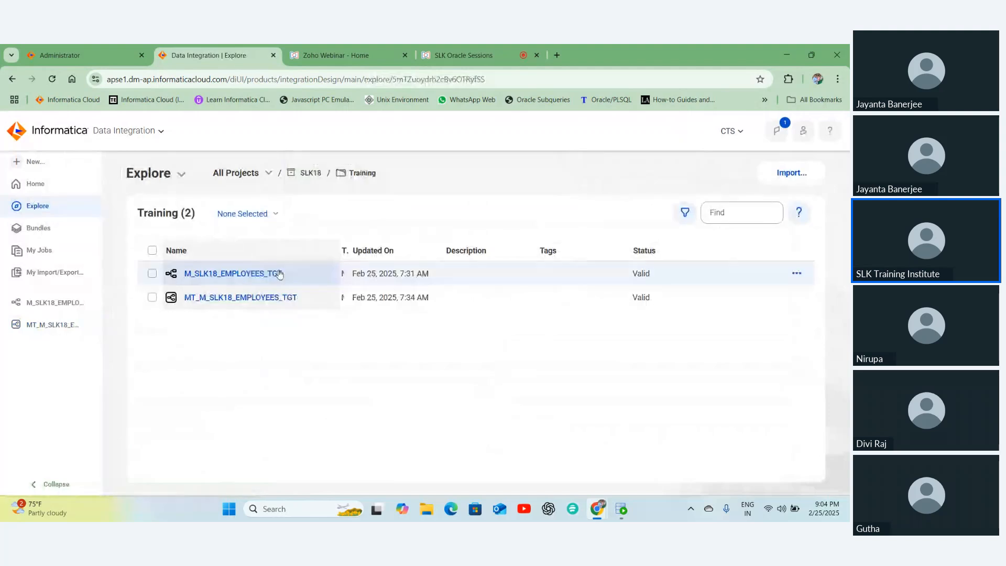
click(393, 255)
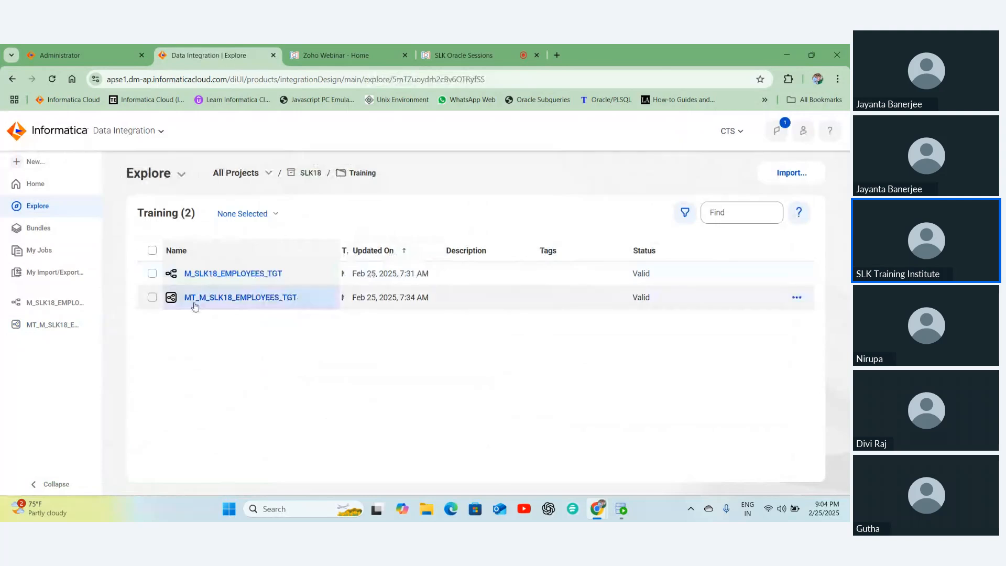
click(40, 327)
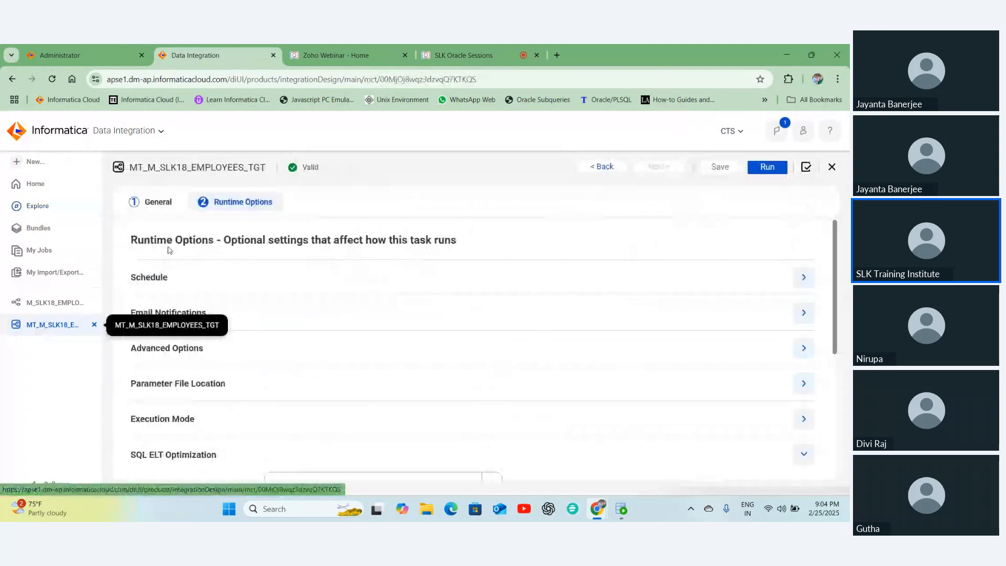
- Run the mapping task and watch job MT_M_SLK18_EMPLOYEES_TGT-1 in My Jobs
click(770, 171)
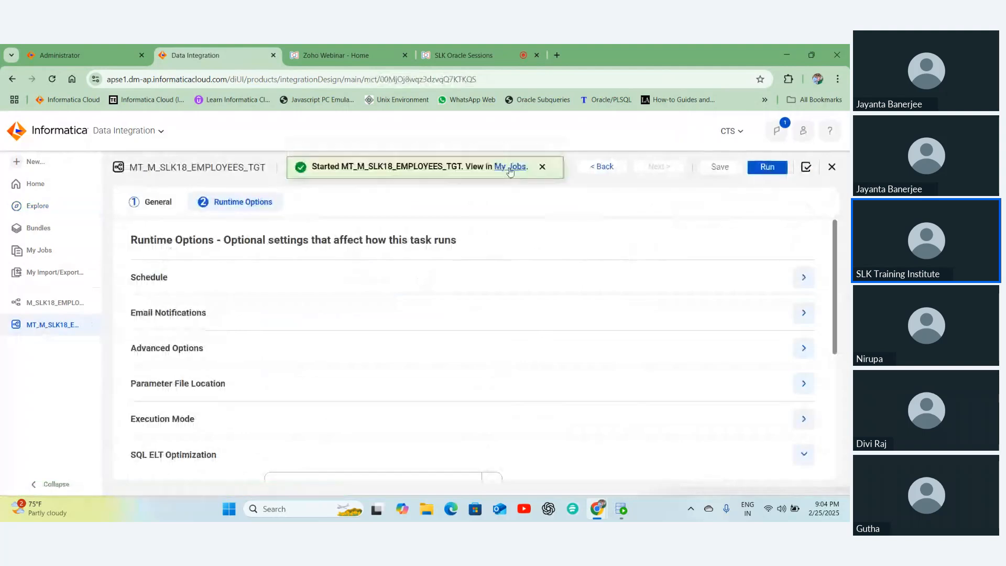
click(521, 167)
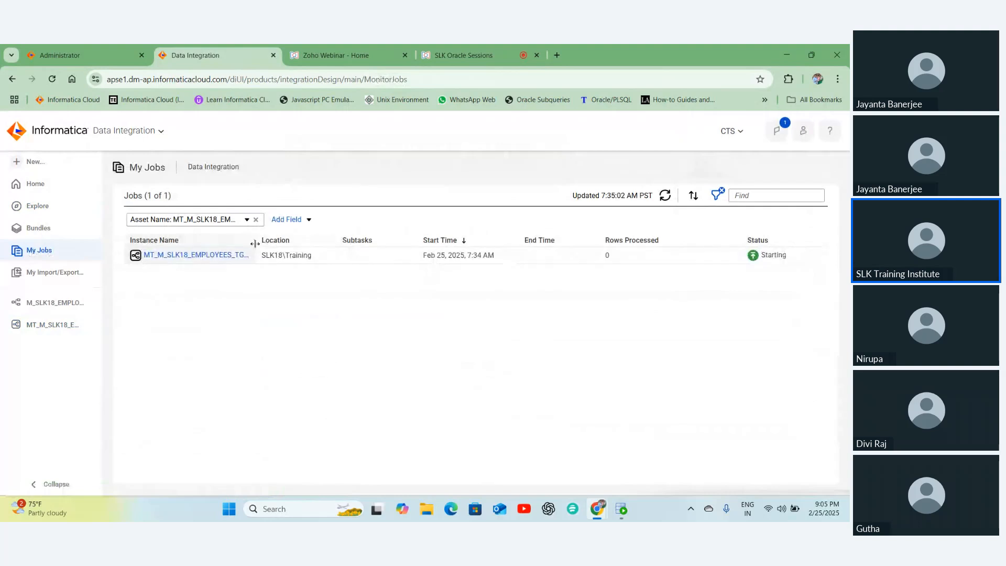
drag(255, 244, 294, 251)
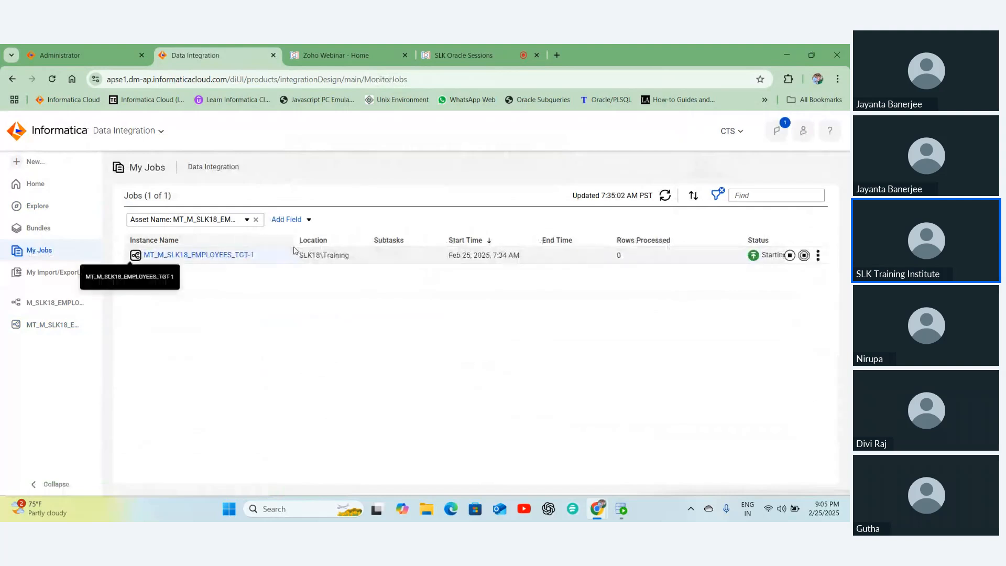
- Refresh the job status until it goes from Queued to Running to Success with 107 rows
click(665, 196)
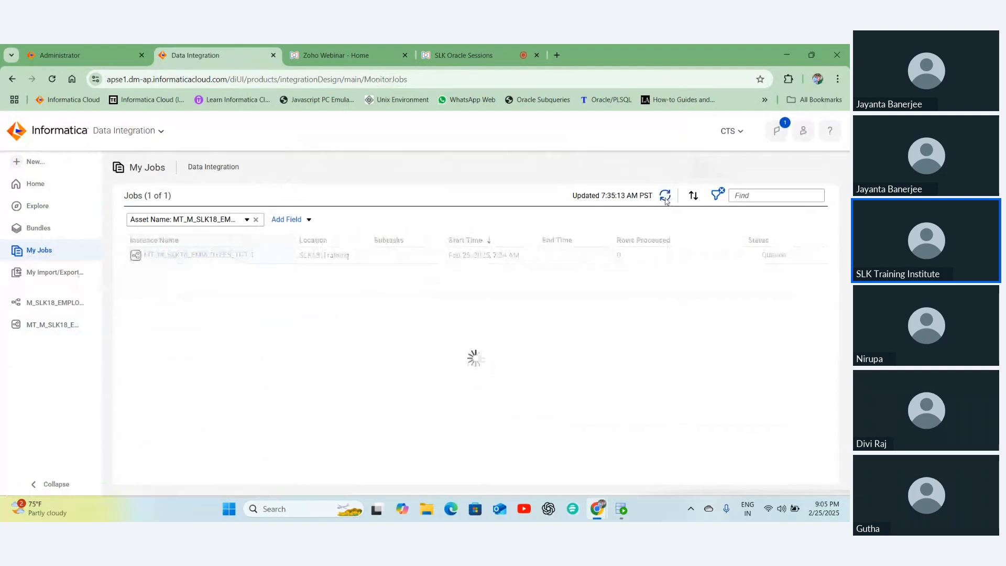
click(665, 197)
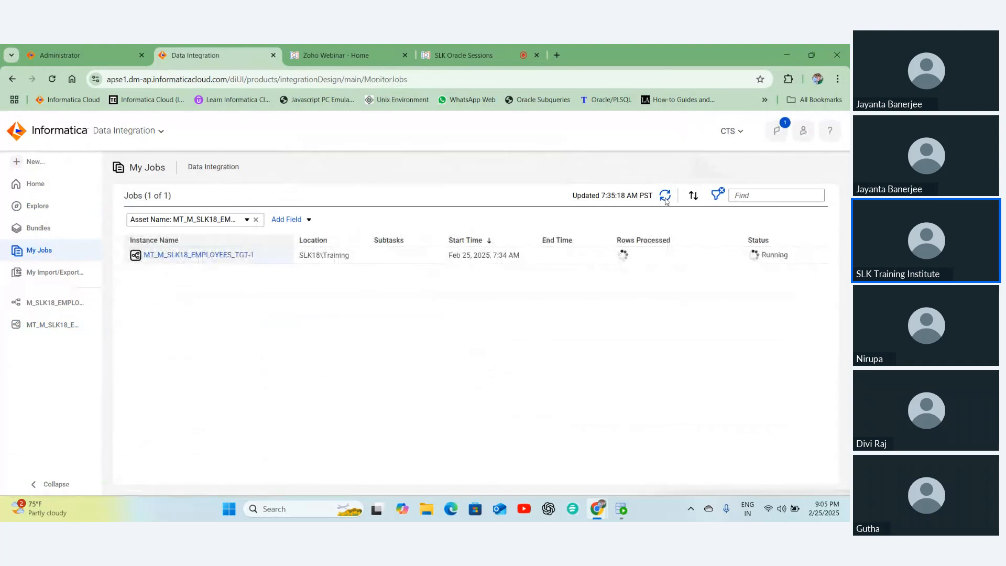
click(666, 197)
click(666, 198)
click(666, 197)
click(665, 198)
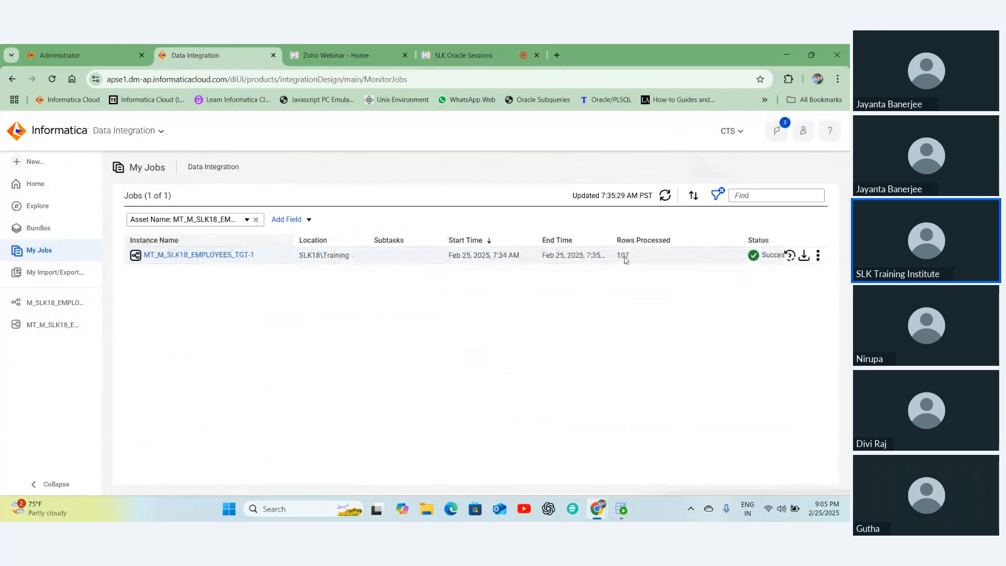
- Run select * from employees_tgt in SQL Developer and scroll through the returned 107 rows
key(alt+Tab)
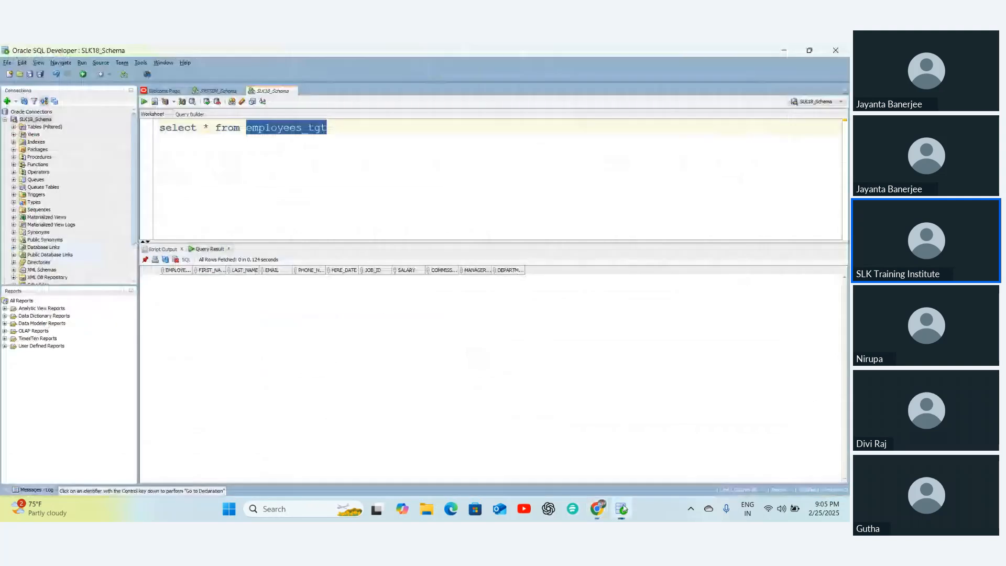
click(296, 150)
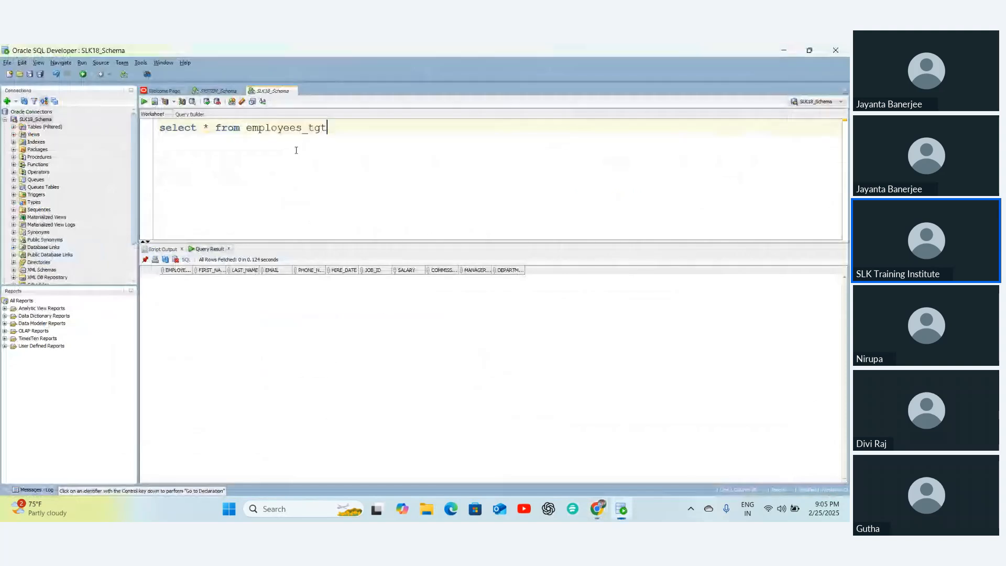
triple_click(259, 127)
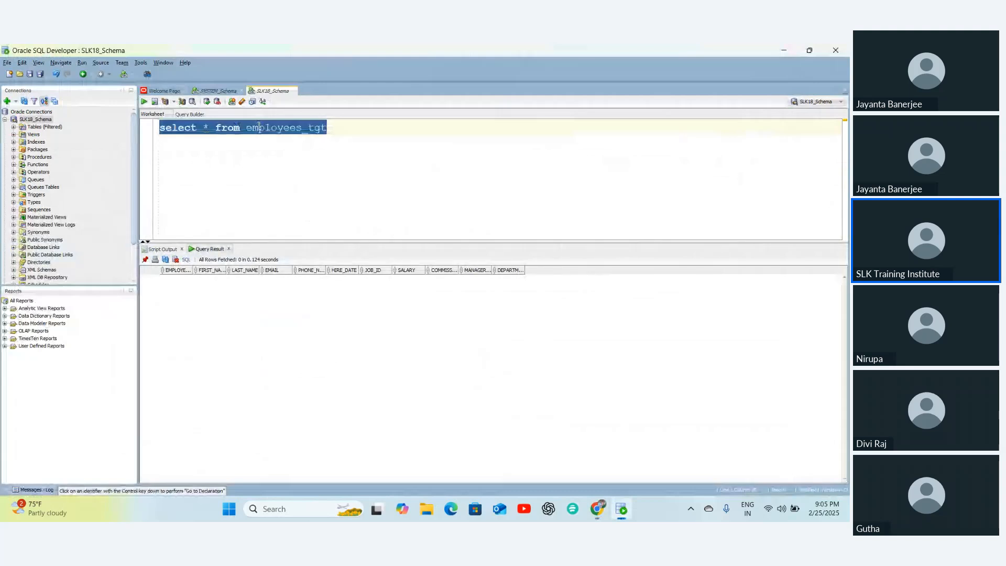
key(ctrl+Return)
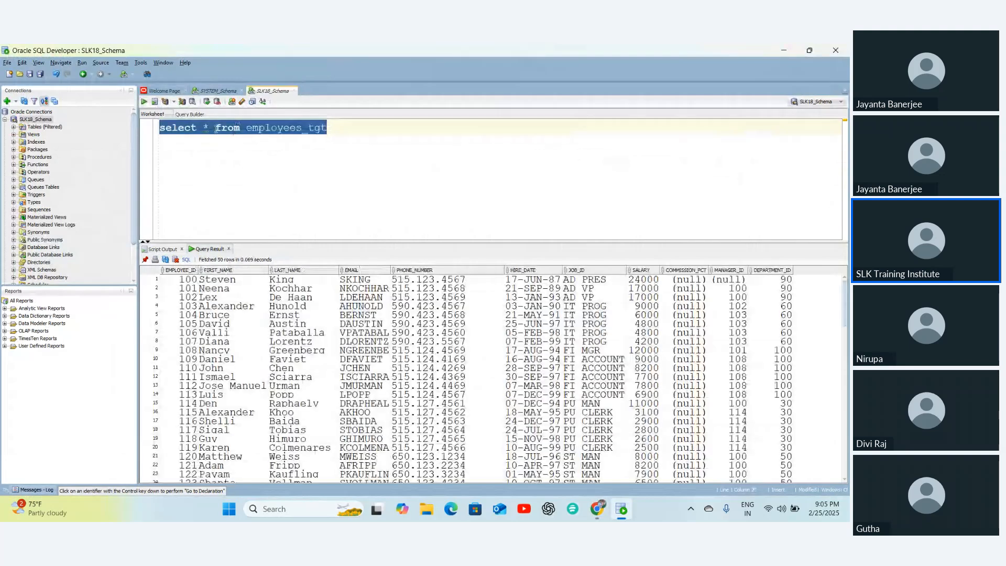
scroll(412, 383, down, 8)
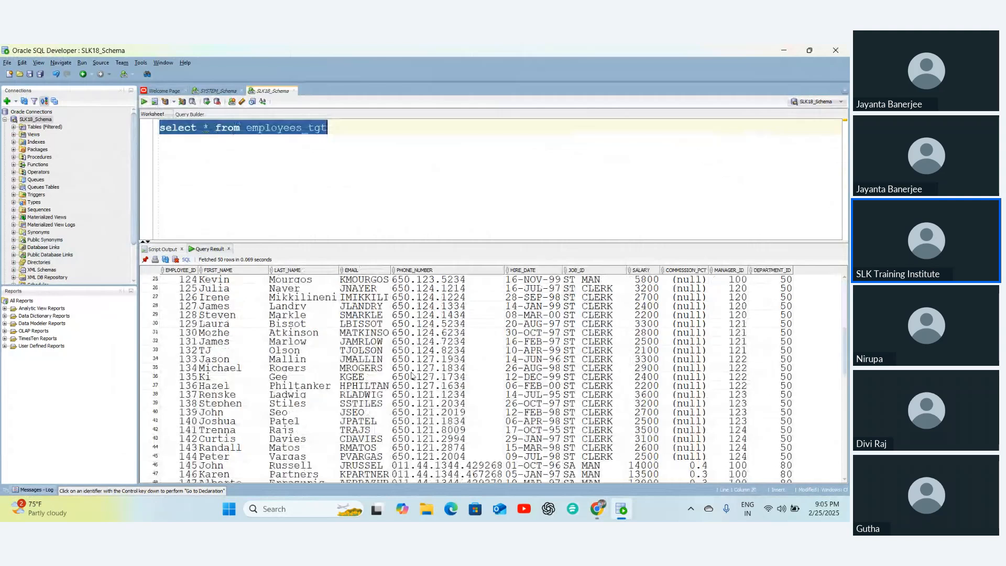
scroll(411, 375, down, 17)
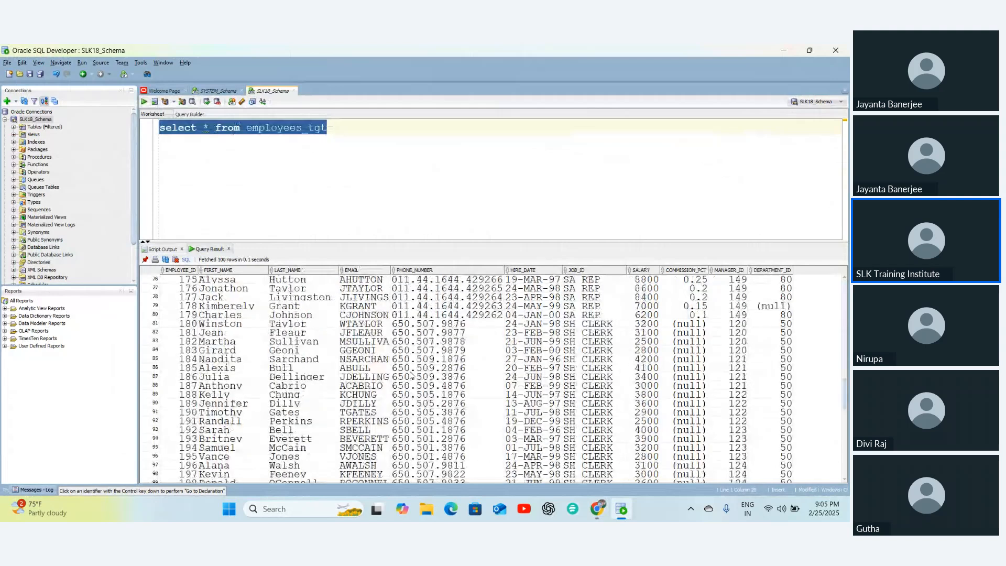
scroll(412, 375, up, 7)
- Run select * from employees on the SYSTEM_Schema worksheet and compare its row count with the target
click(218, 91)
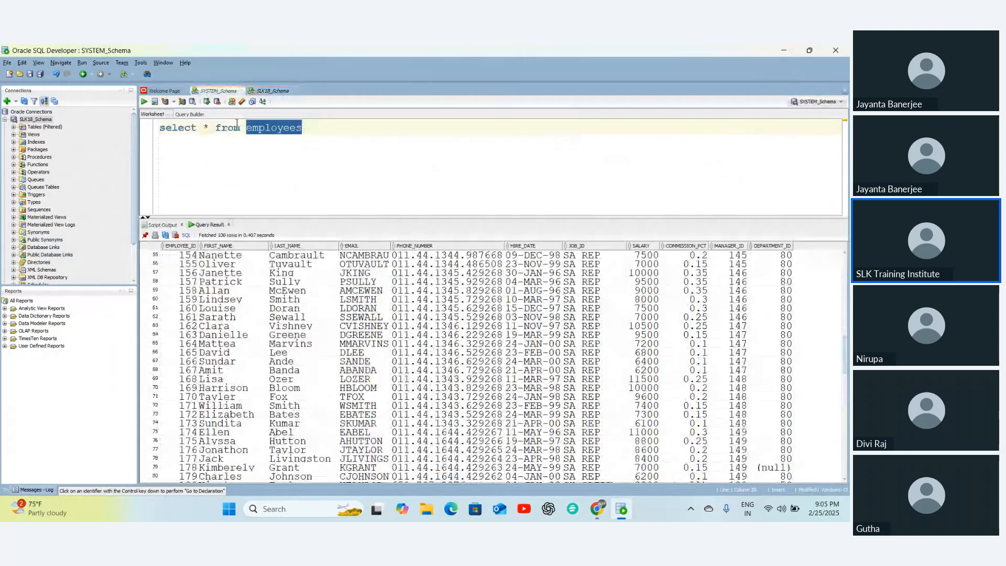
click(290, 144)
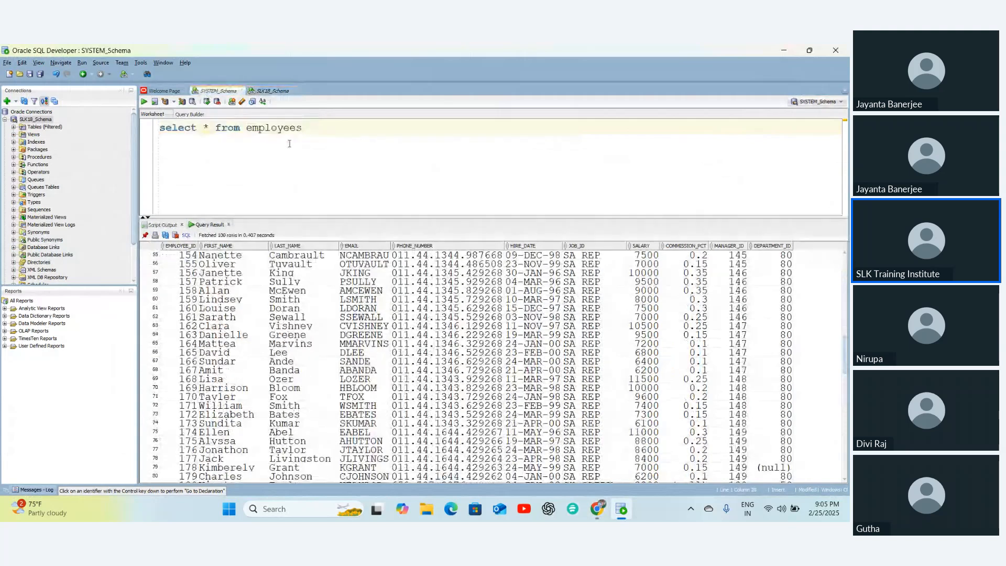
key(ctrl+a)
key(ctrl+Return)
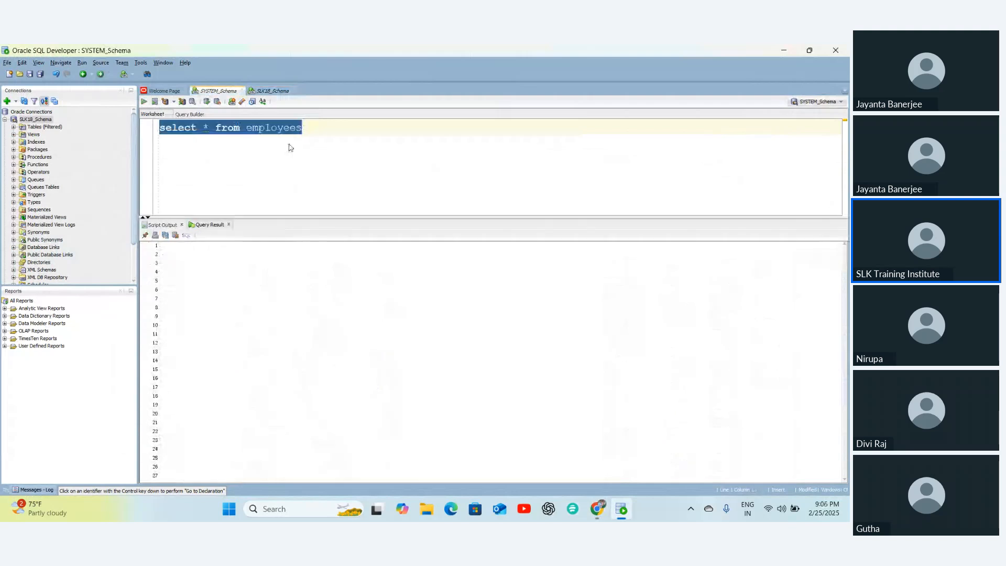
scroll(307, 353, down, 2)
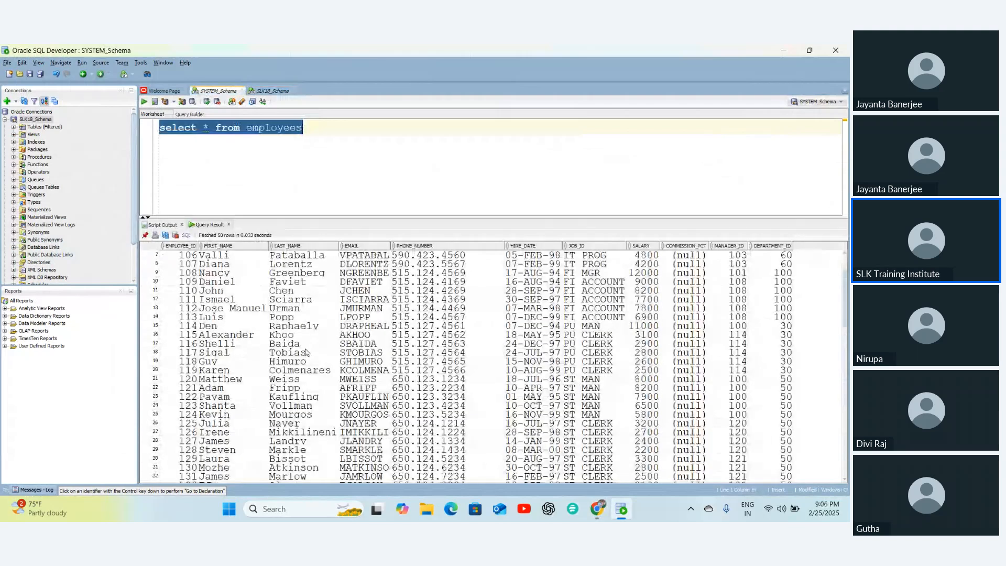
scroll(307, 352, down, 20)
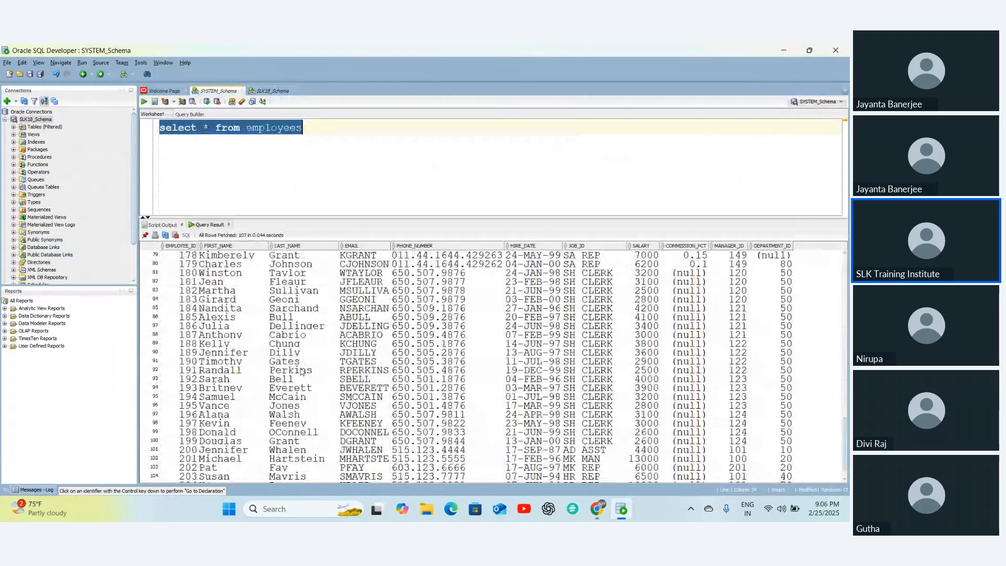
scroll(302, 372, down, 1)
click(271, 91)
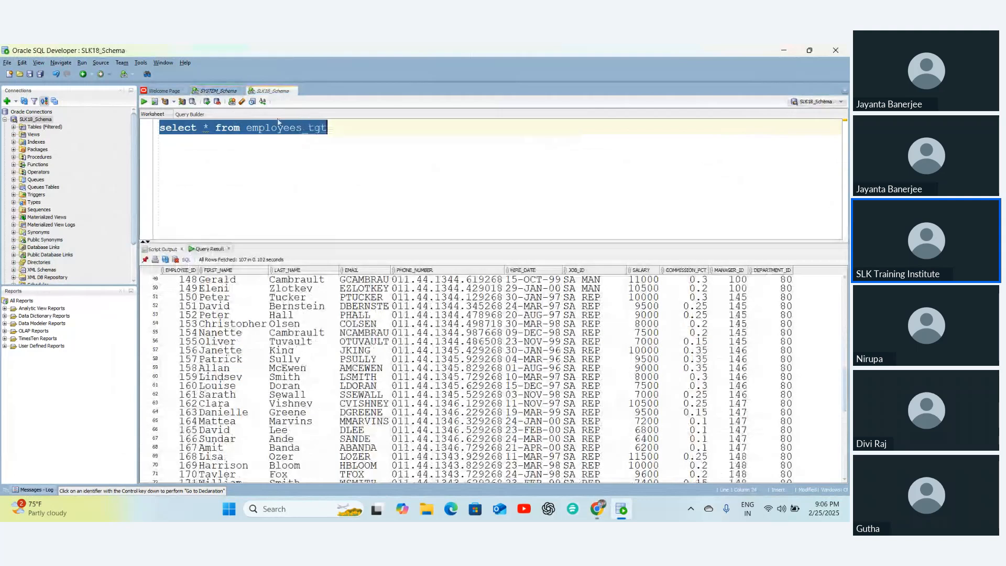
scroll(143, 468, down, 12)
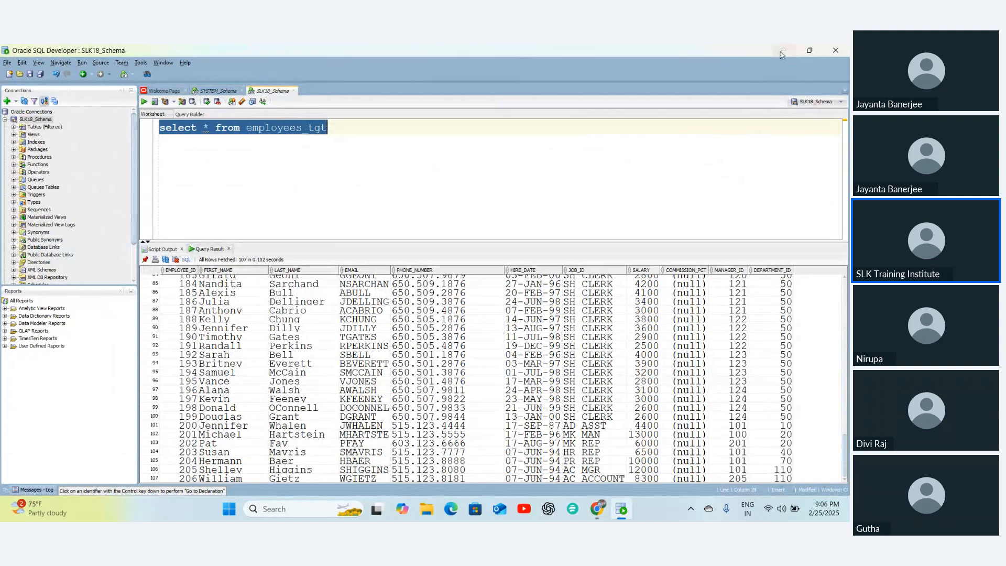
- Inspect M_SLK18_EMPLOYEES_TGT's Source and Target nodes, then open the MT_M_SLK18_EMPLOYEES_TGT task's runtime options
click(781, 54)
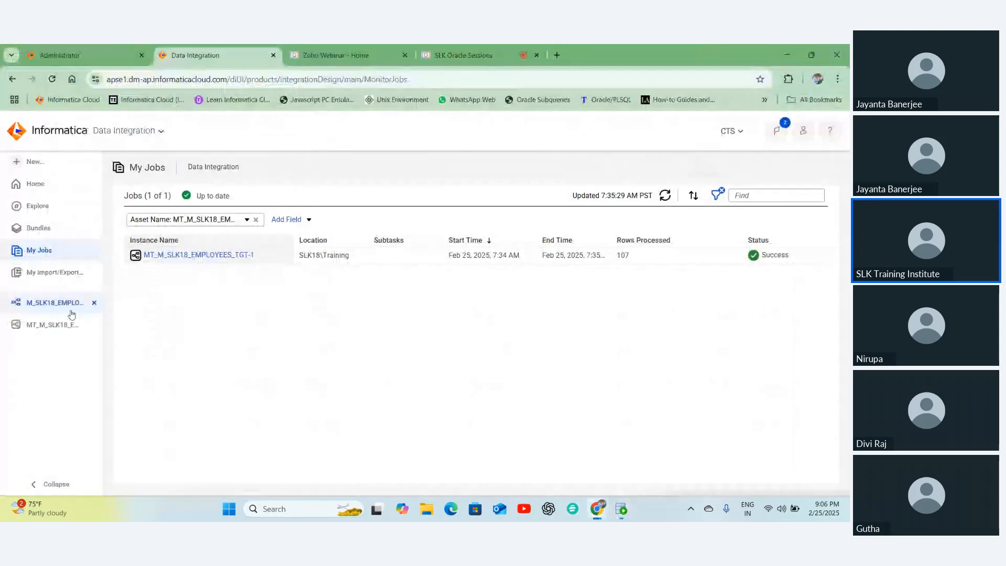
click(43, 304)
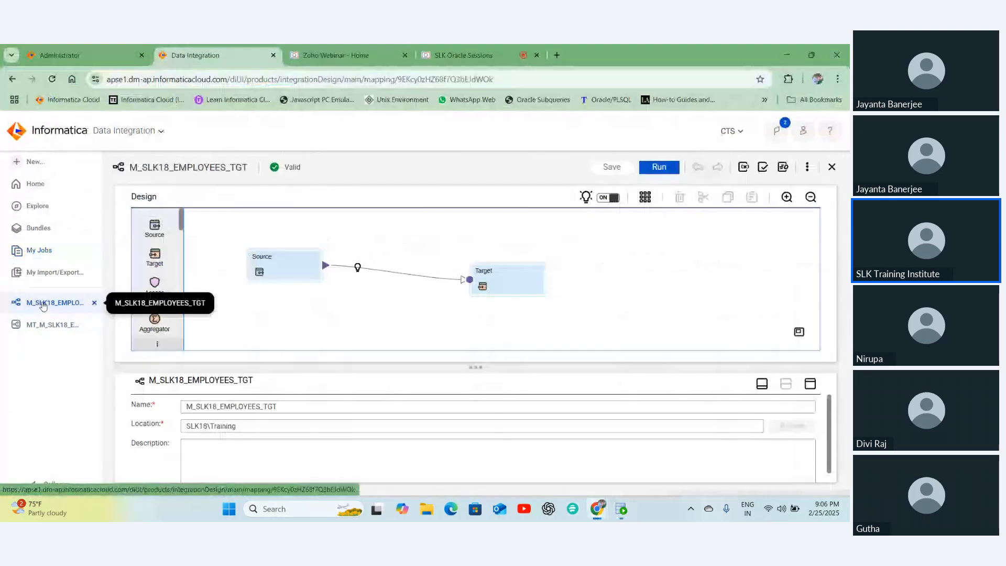
click(271, 257)
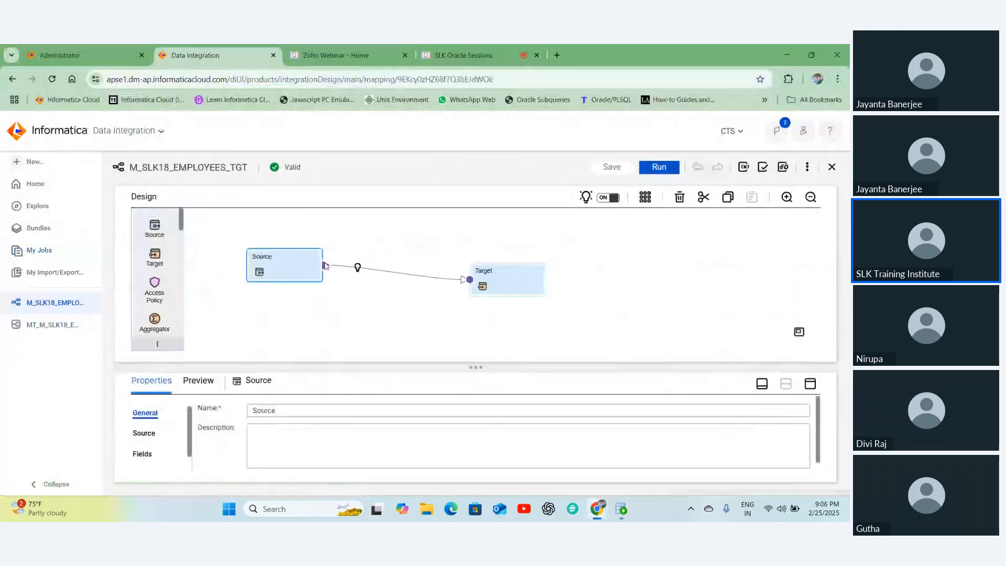
click(497, 282)
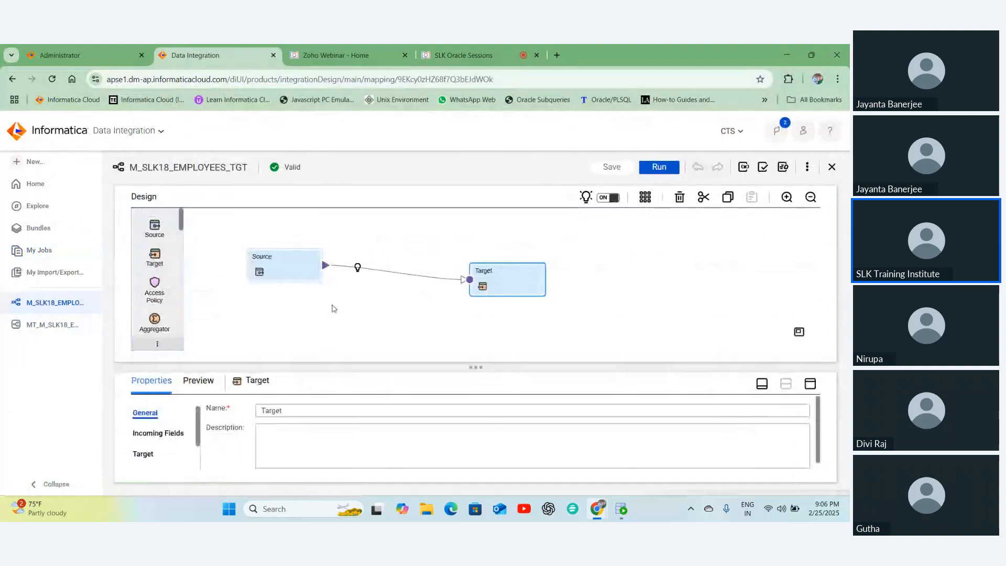
click(54, 326)
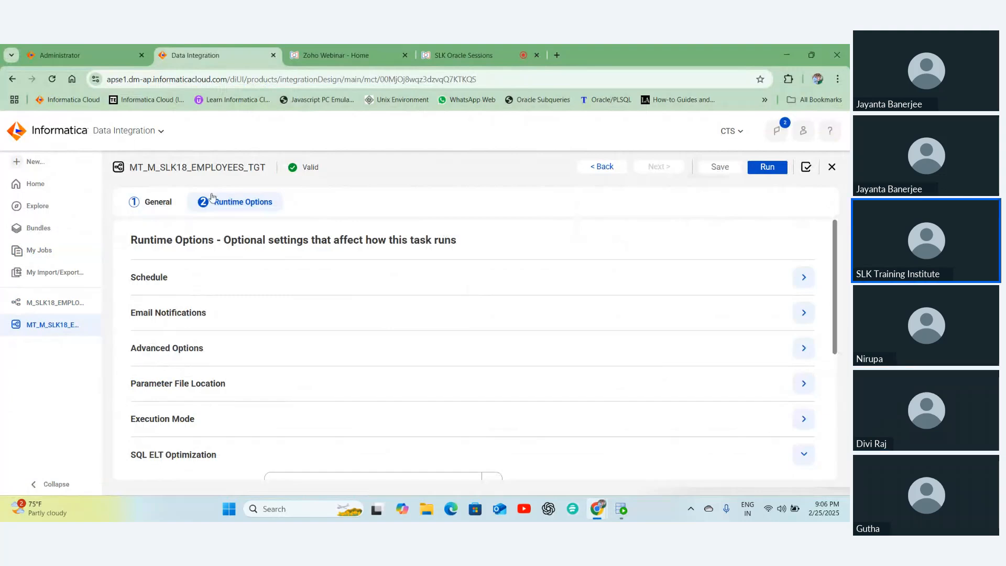
click(156, 204)
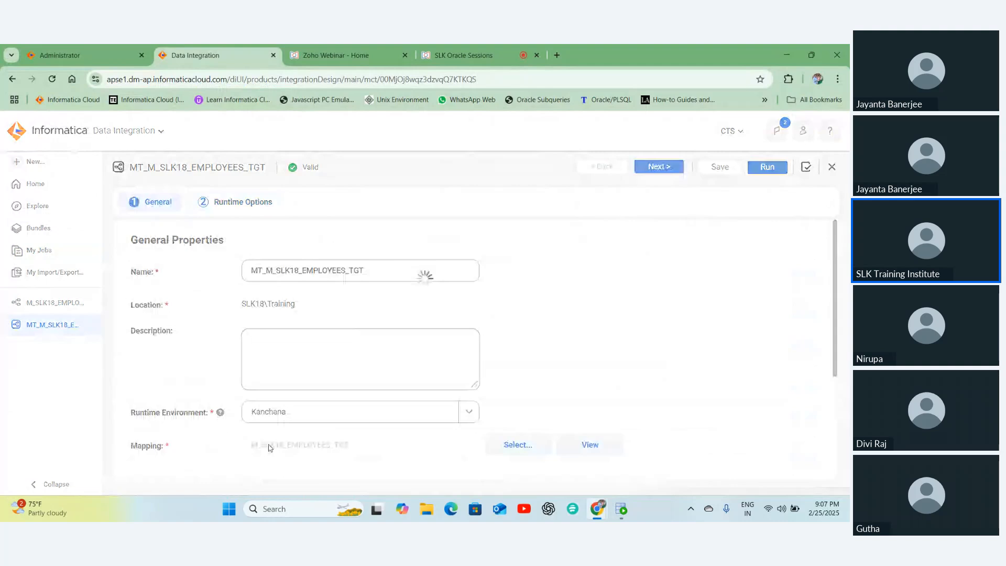
drag(135, 271, 152, 273)
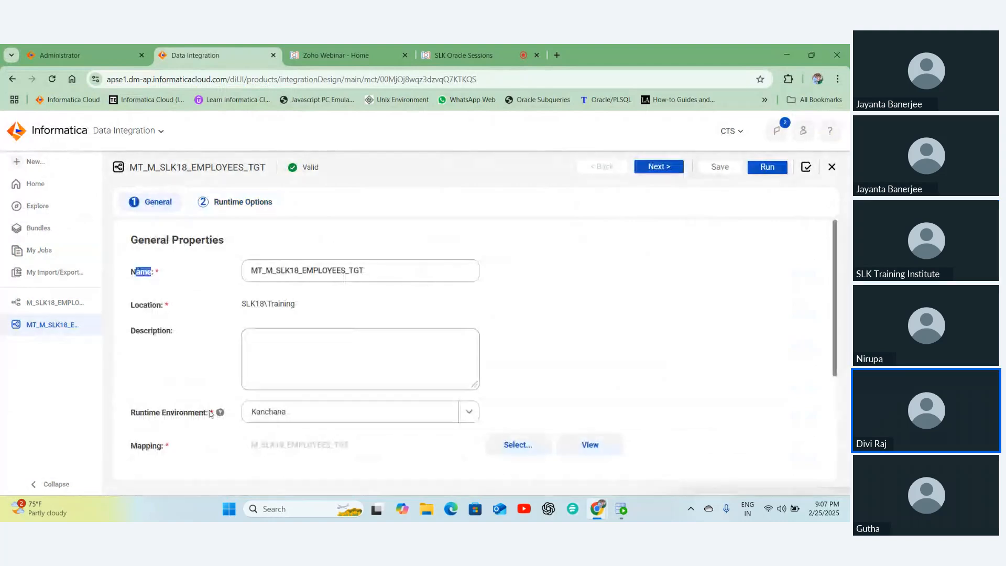
double_click(147, 446)
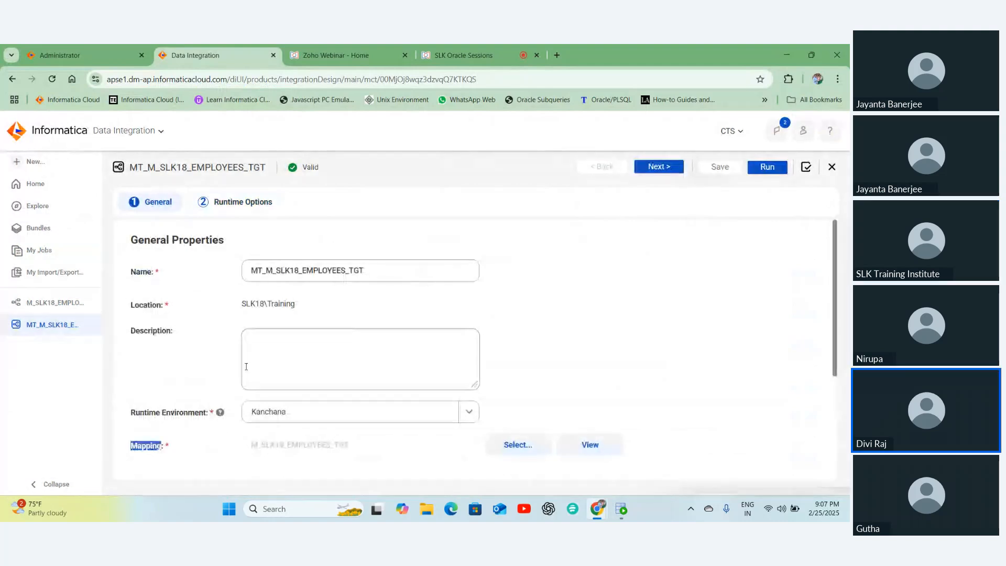
double_click(248, 452)
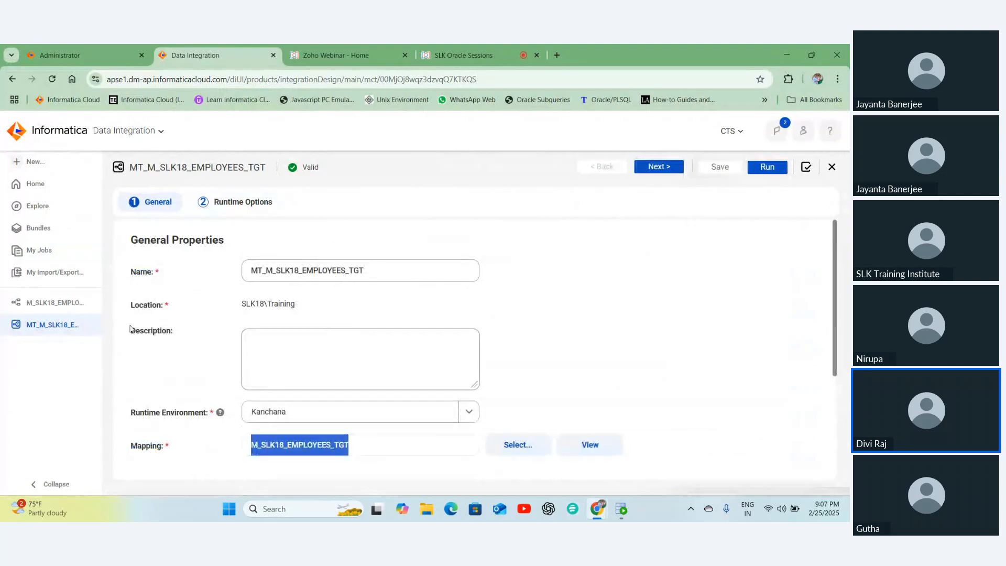
click(232, 207)
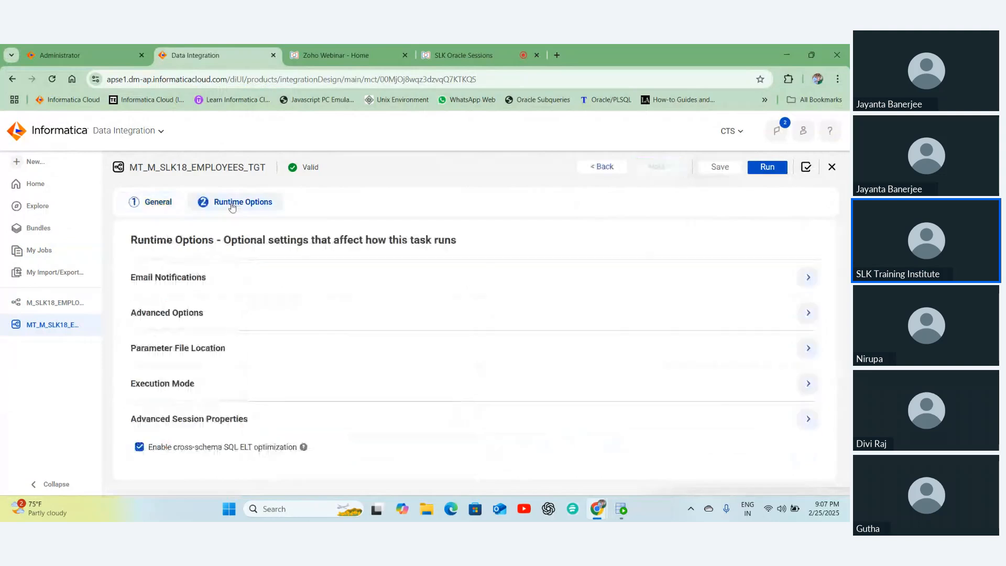
scroll(271, 386, down, 2)
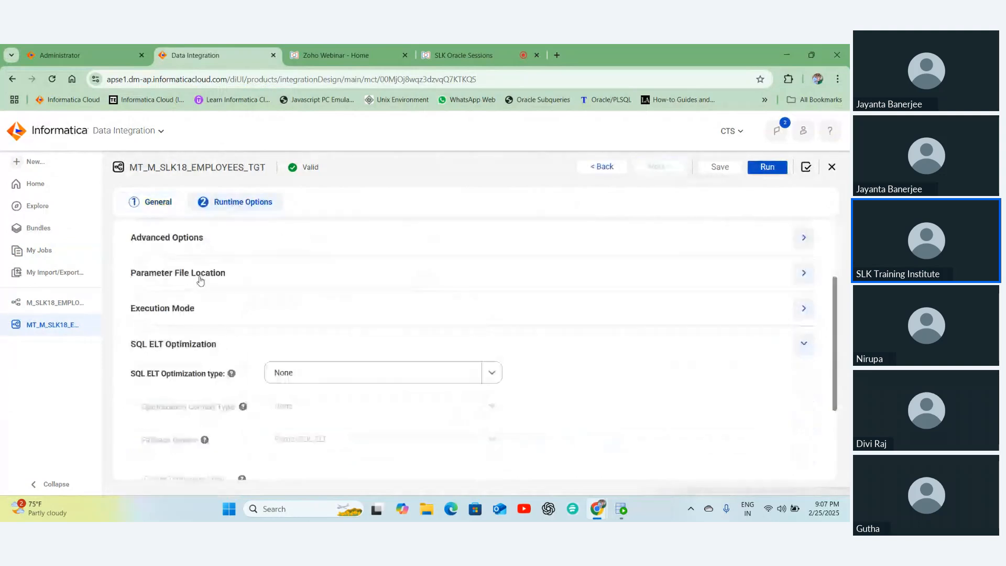
click(201, 280)
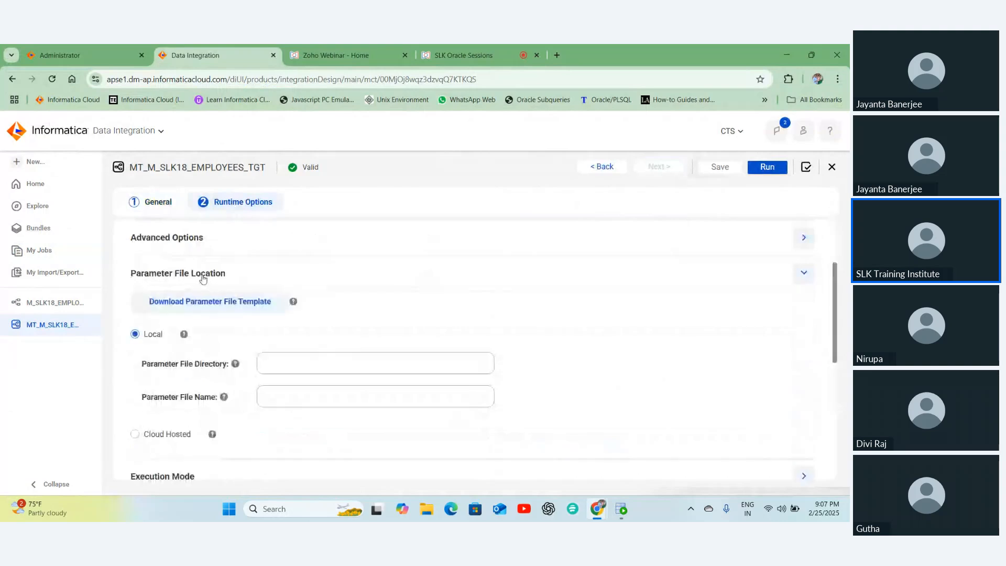
click(288, 400)
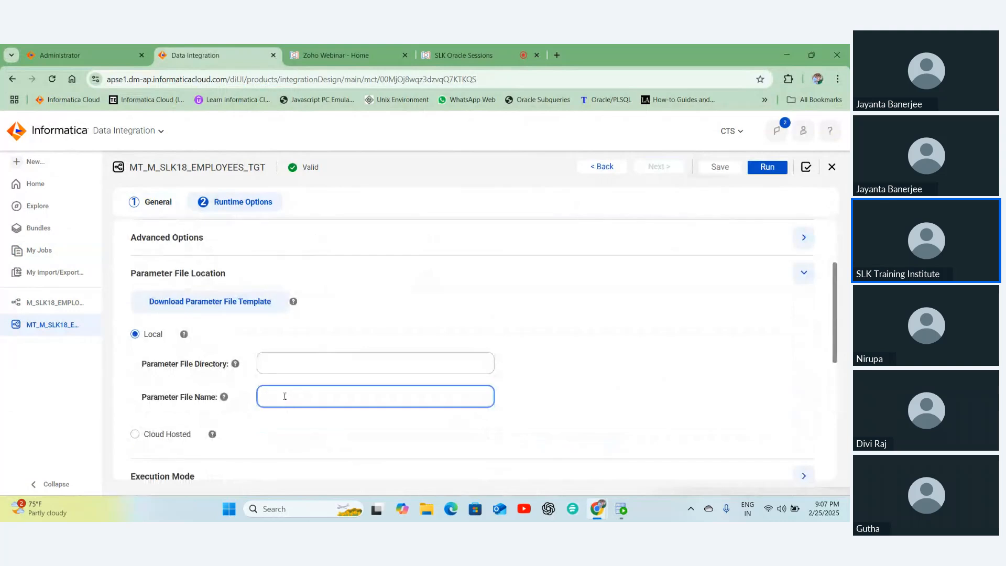
scroll(211, 301, up, 2)
click(212, 285)
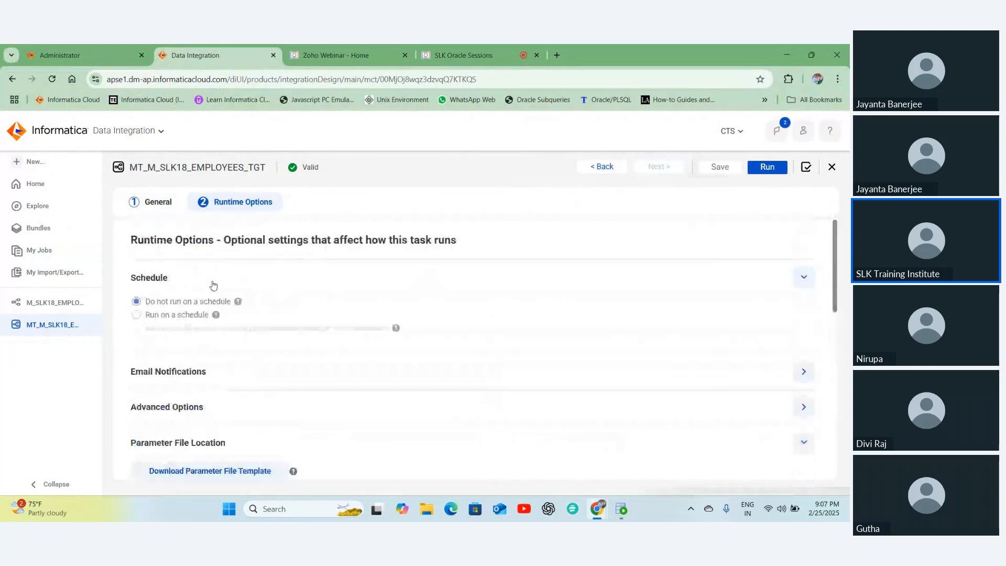
scroll(255, 300, down, 2)
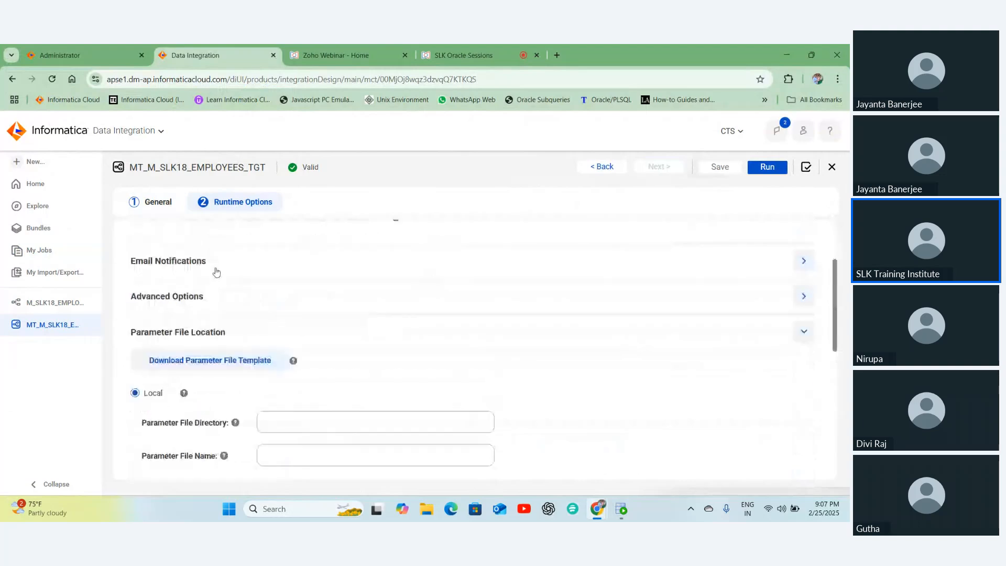
click(173, 263)
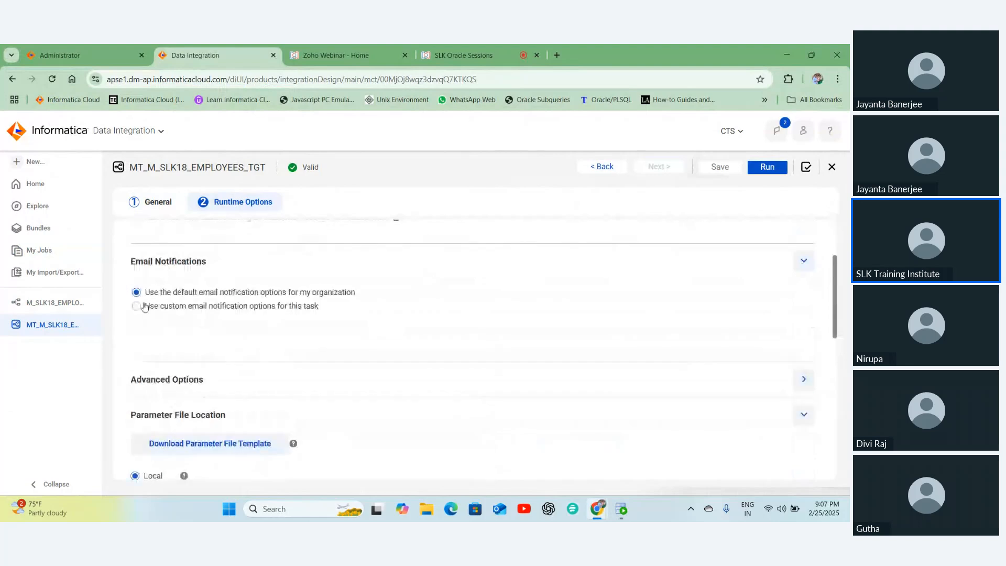
click(137, 306)
click(280, 409)
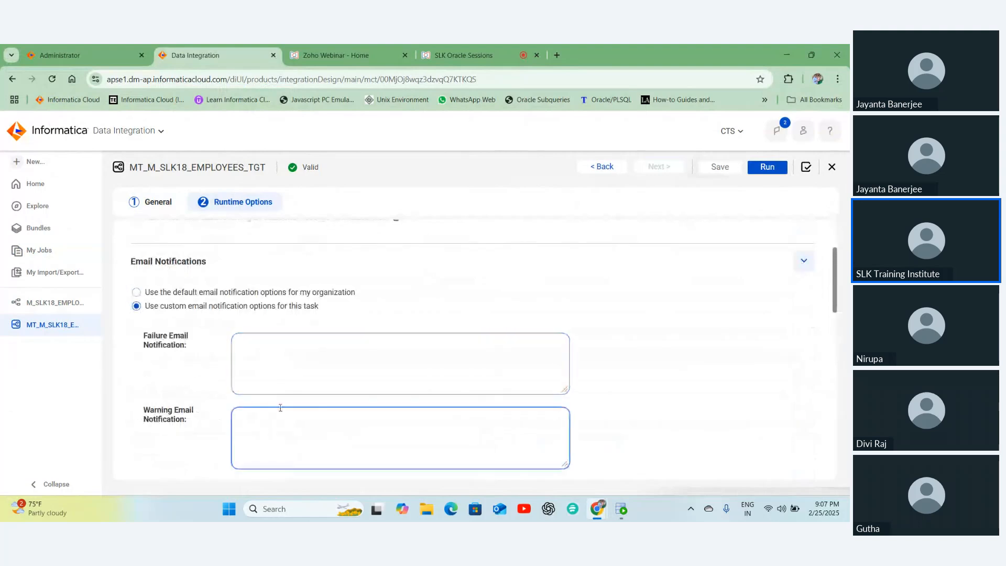
scroll(289, 376, down, 2)
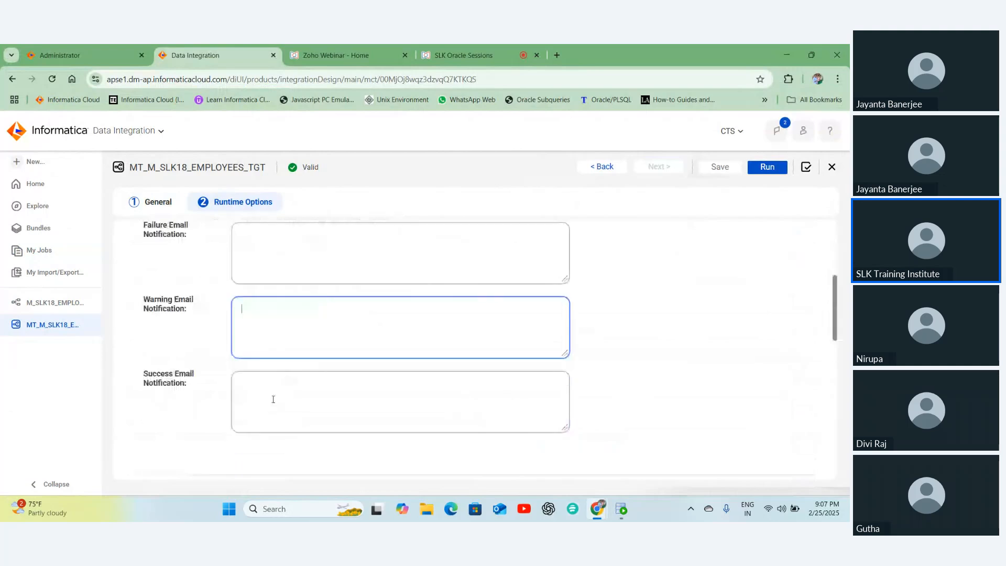
click(273, 399)
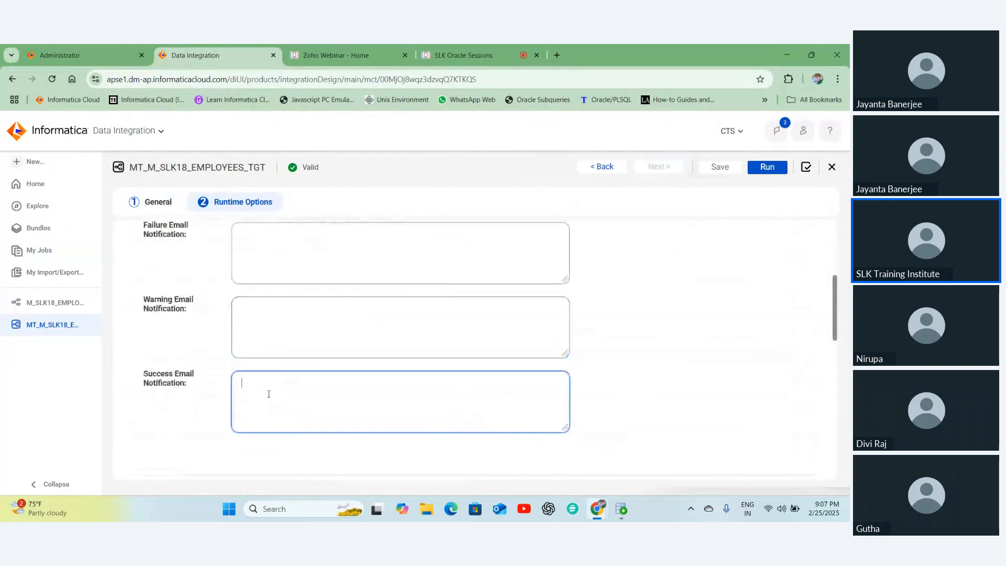
scroll(136, 340, up, 2)
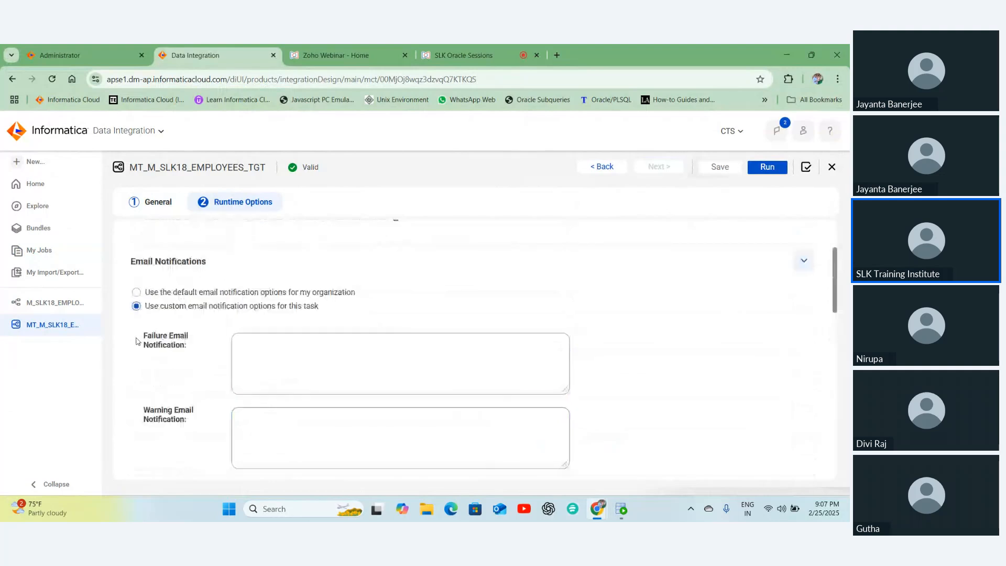
click(136, 292)
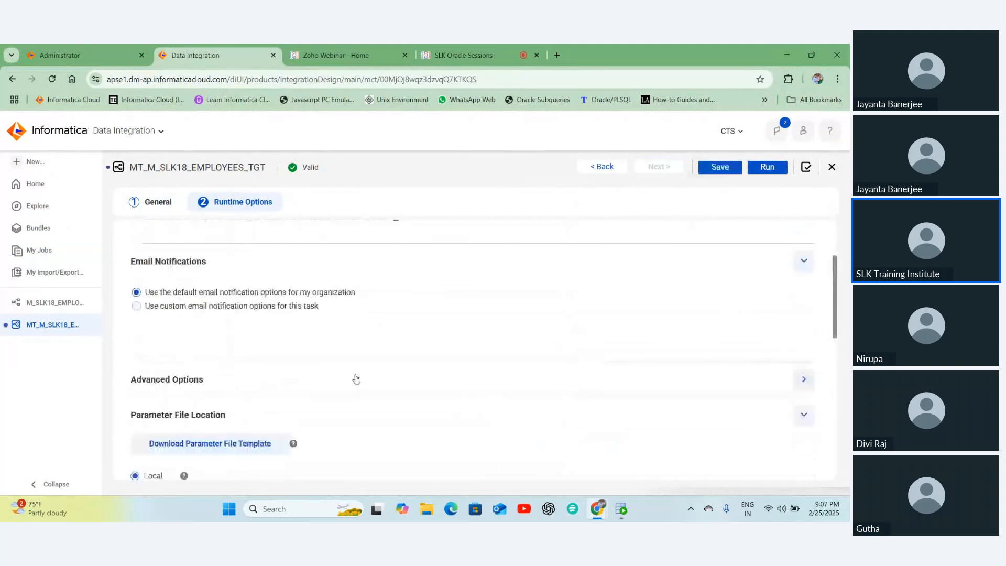
scroll(355, 379, down, 3)
- Save MT_M_SLK18_EMPLOYEES_TGT with SQL ELT Optimization left at None, then return to the task
scroll(358, 372, down, 4)
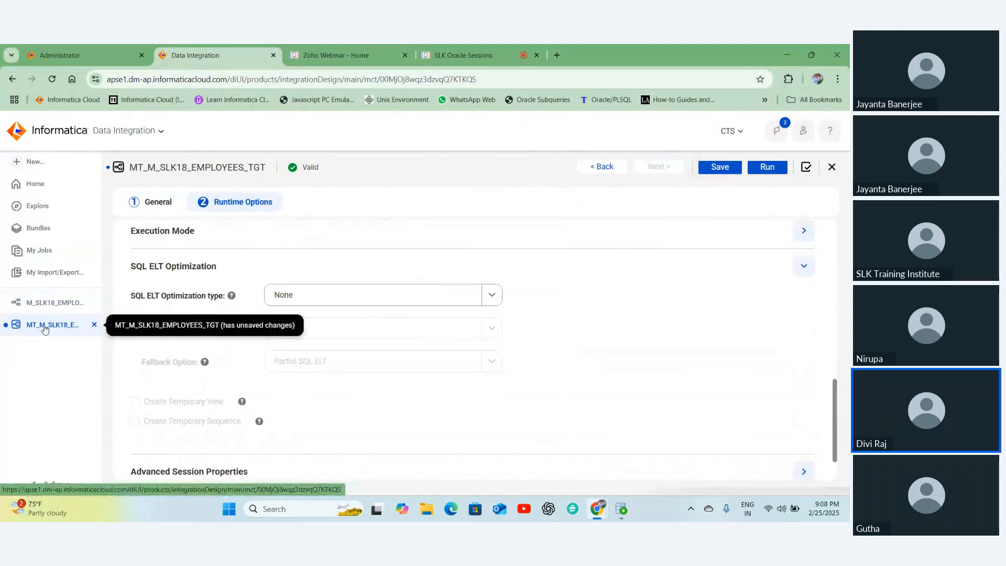
click(720, 166)
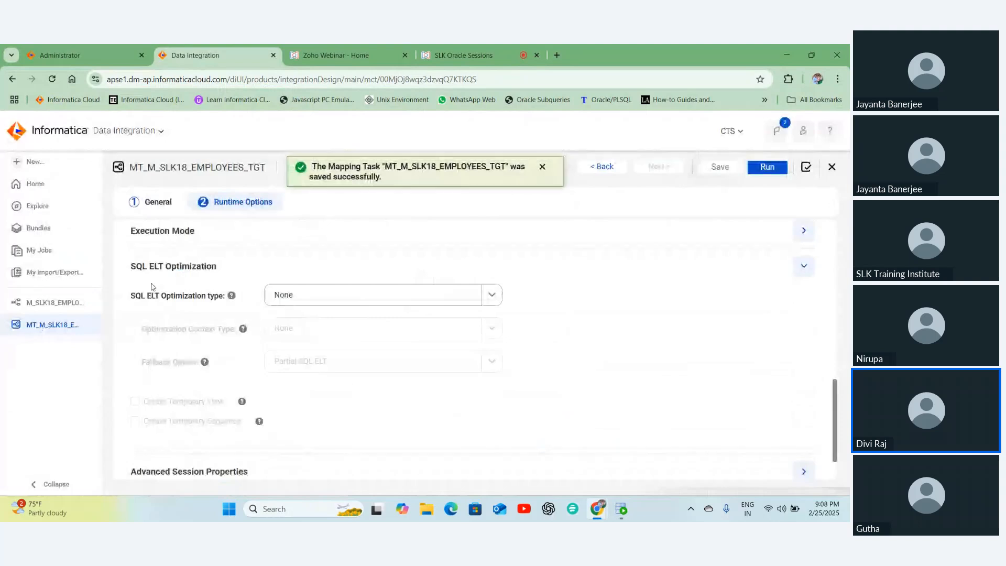
click(49, 303)
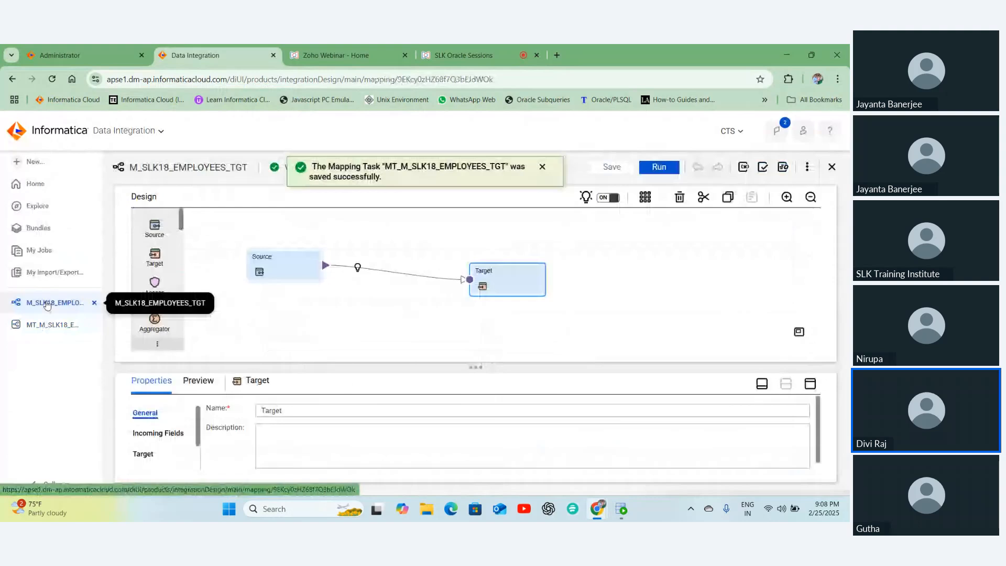
click(52, 325)
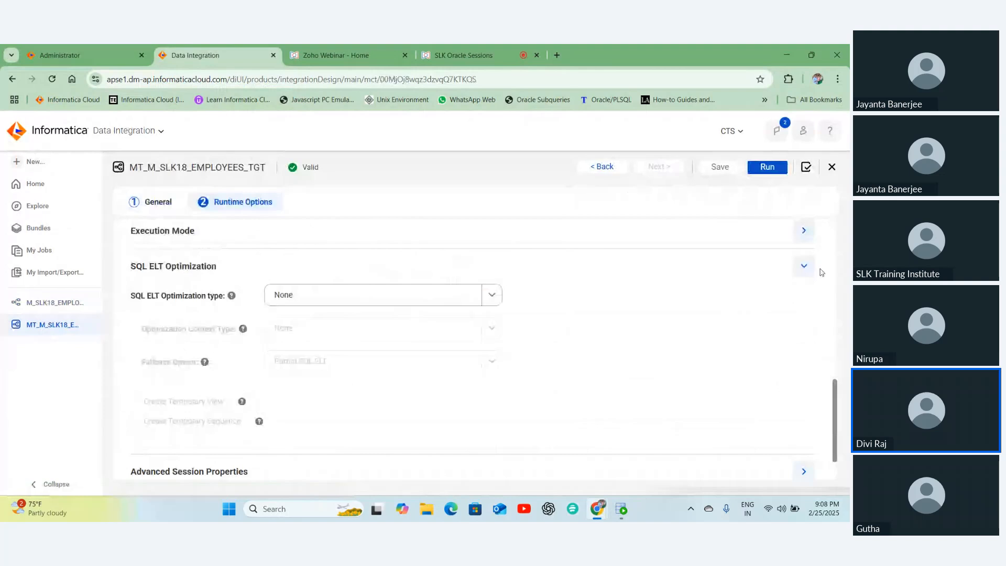
- Collapse the Parameter File Location, Schedule and Email Notifications sections, then reopen the M_SLK18_EMPLOYEES_TGT designer
scroll(812, 291, up, 5)
click(805, 310)
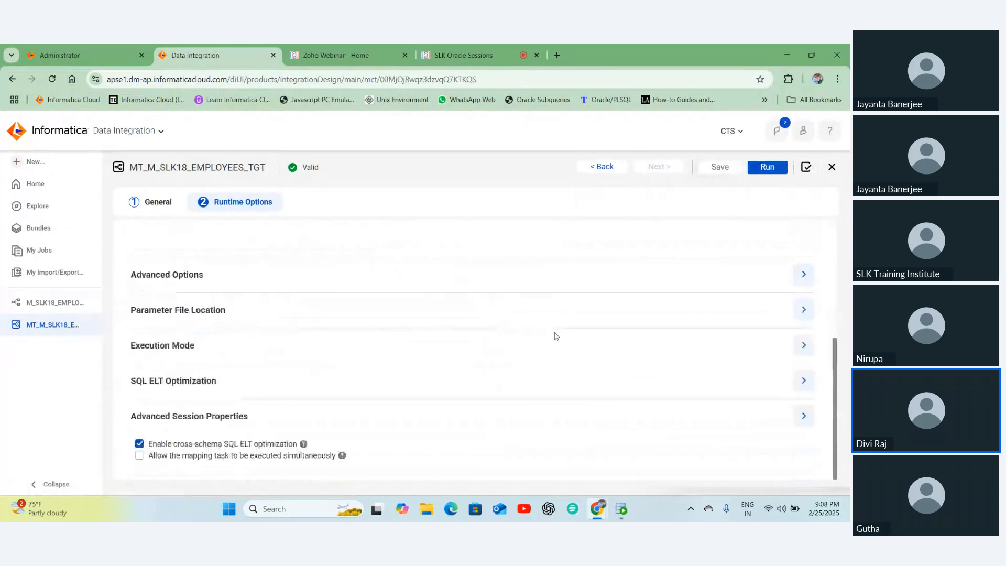
scroll(622, 334, up, 5)
click(804, 278)
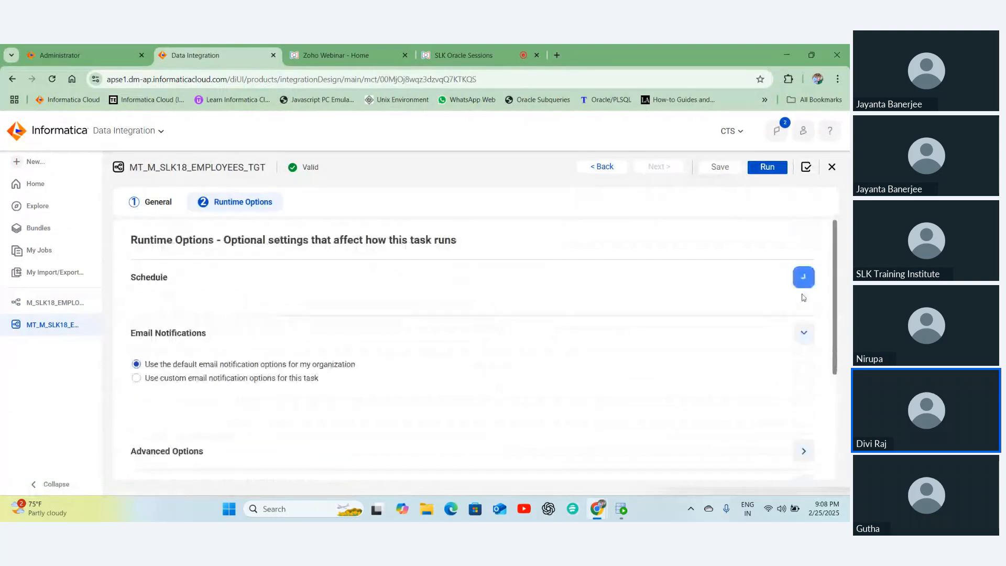
click(804, 313)
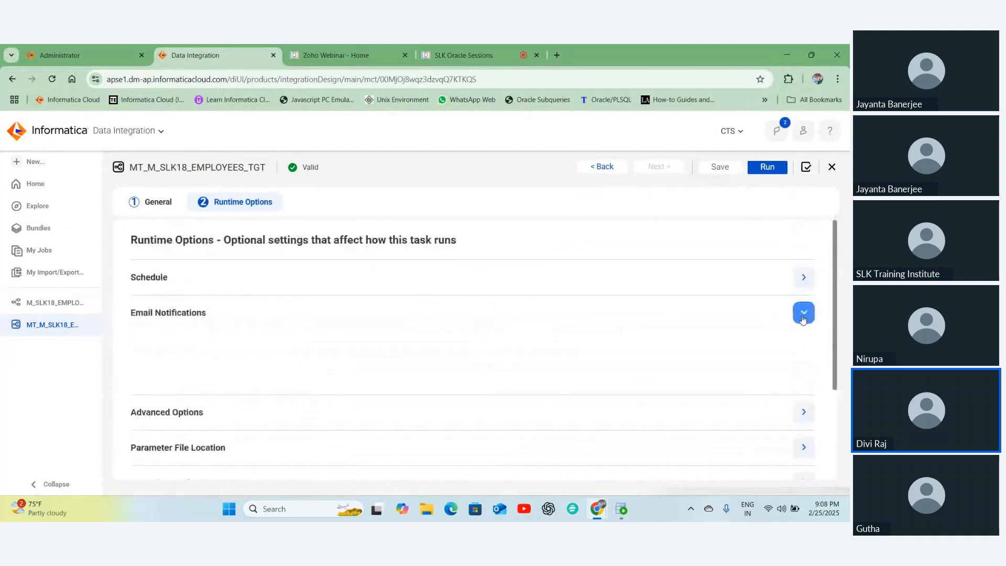
scroll(369, 342, down, 3)
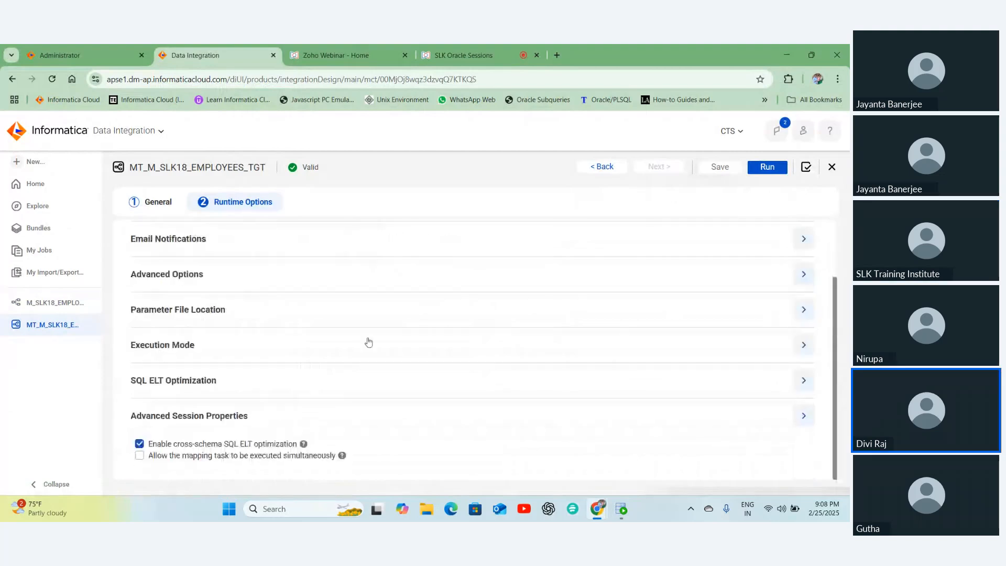
scroll(368, 343, up, 2)
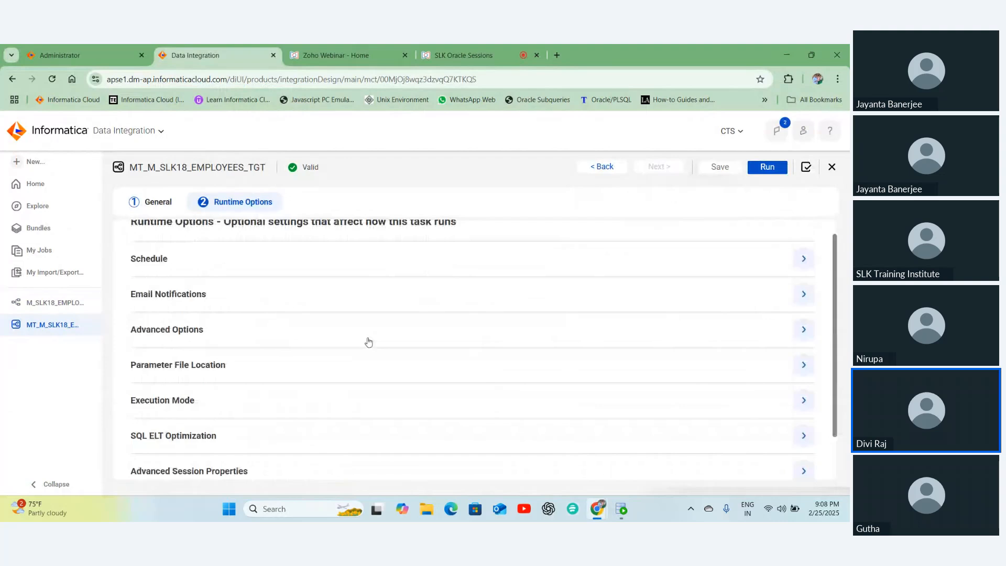
scroll(369, 342, up, 1)
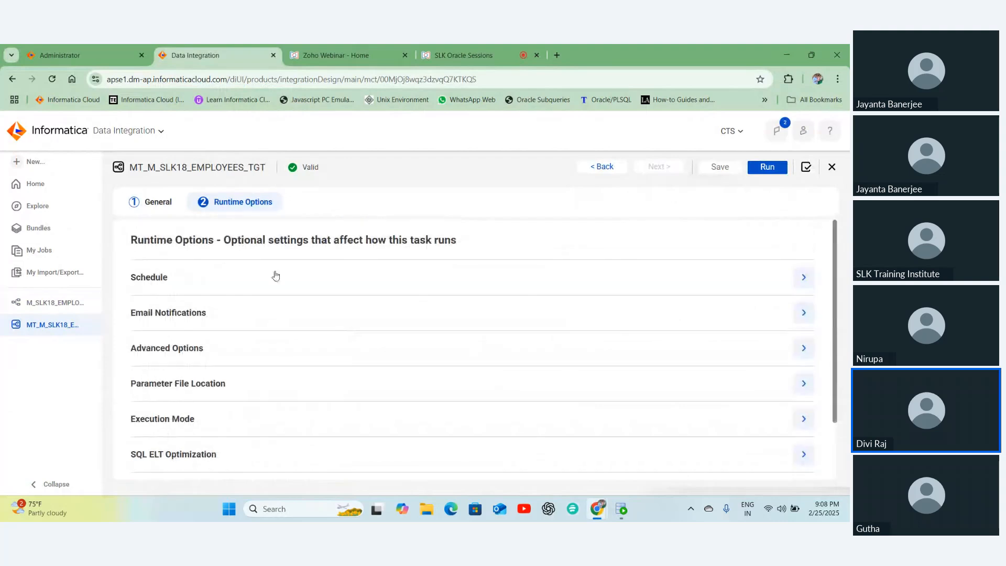
click(164, 210)
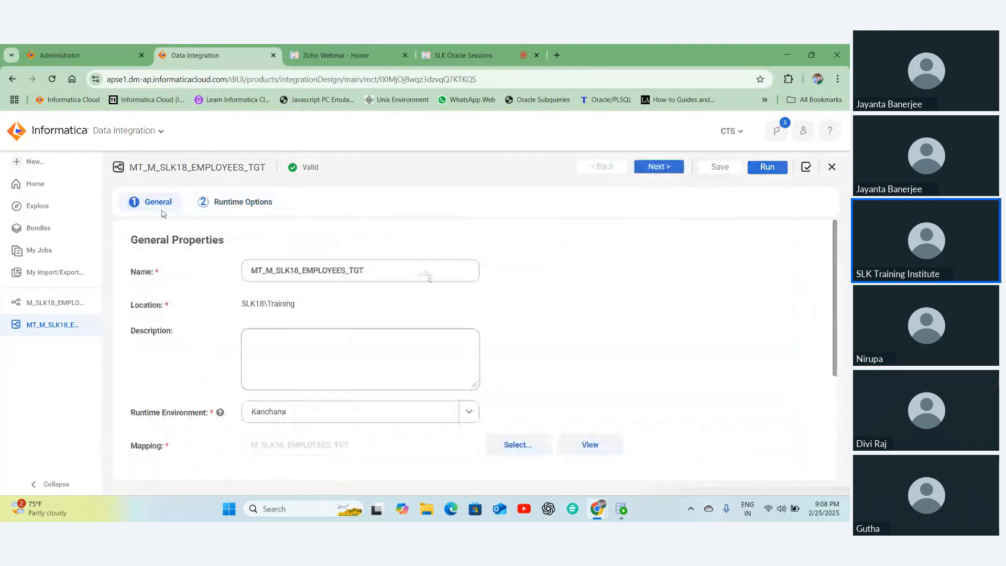
click(51, 307)
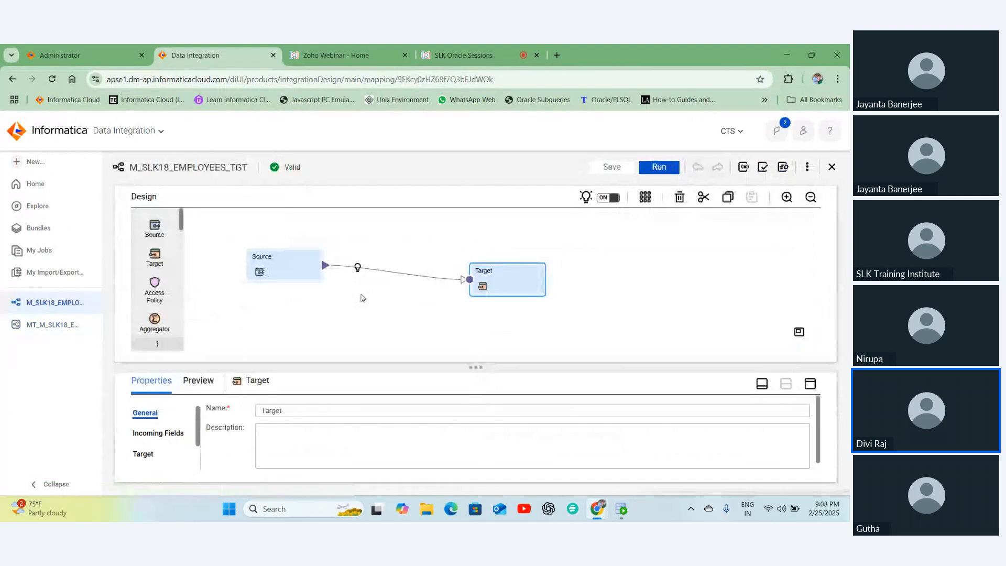
- Show the Parameters panel and launch the SQL ELT Query preview for M_SLK18_EMPLOYEES_TGT
click(744, 167)
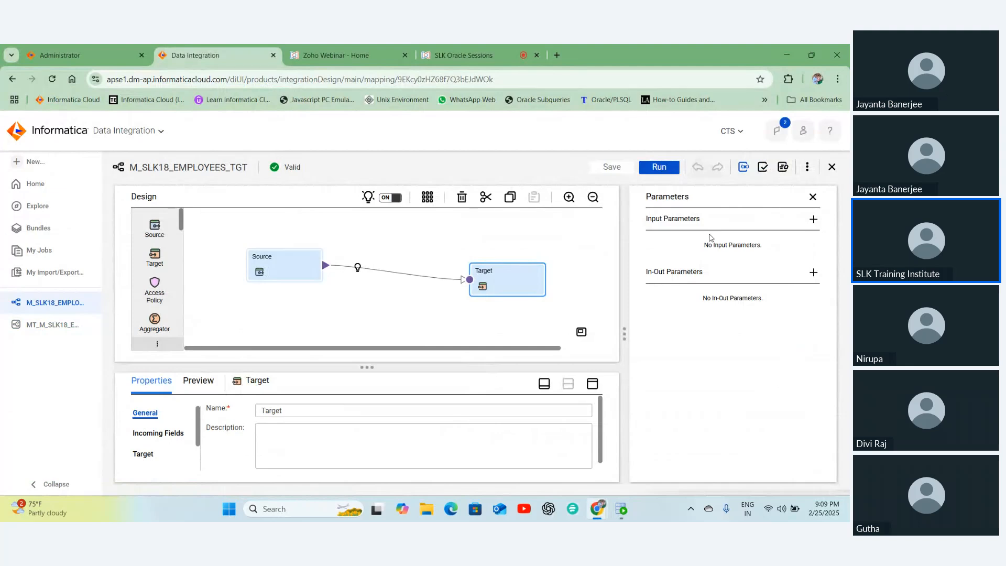
click(744, 167)
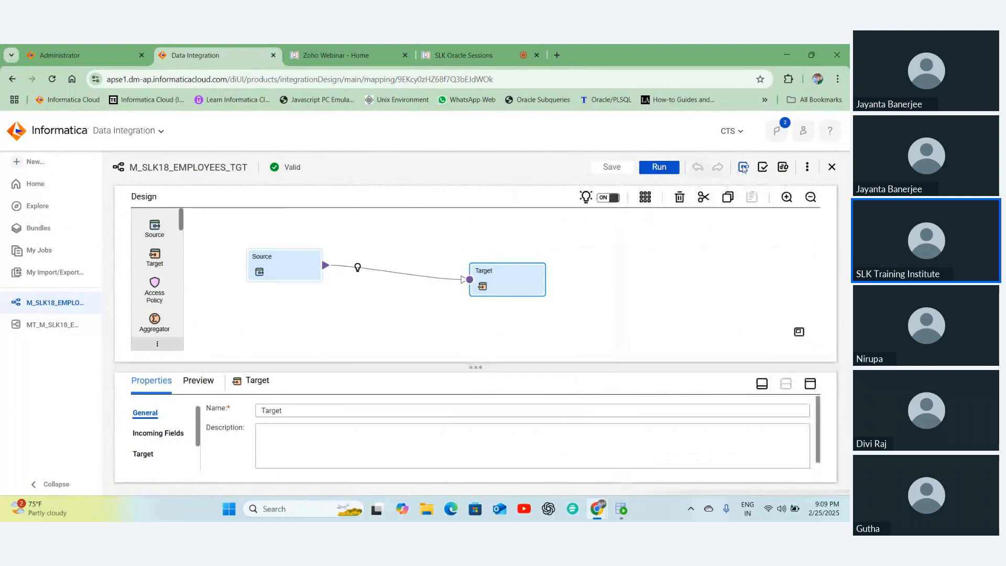
click(743, 167)
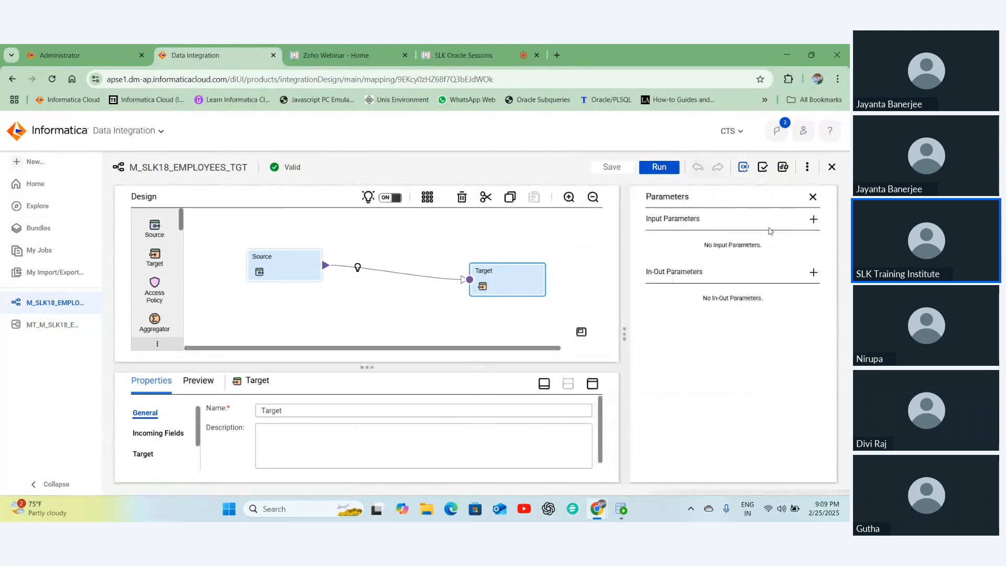
click(783, 169)
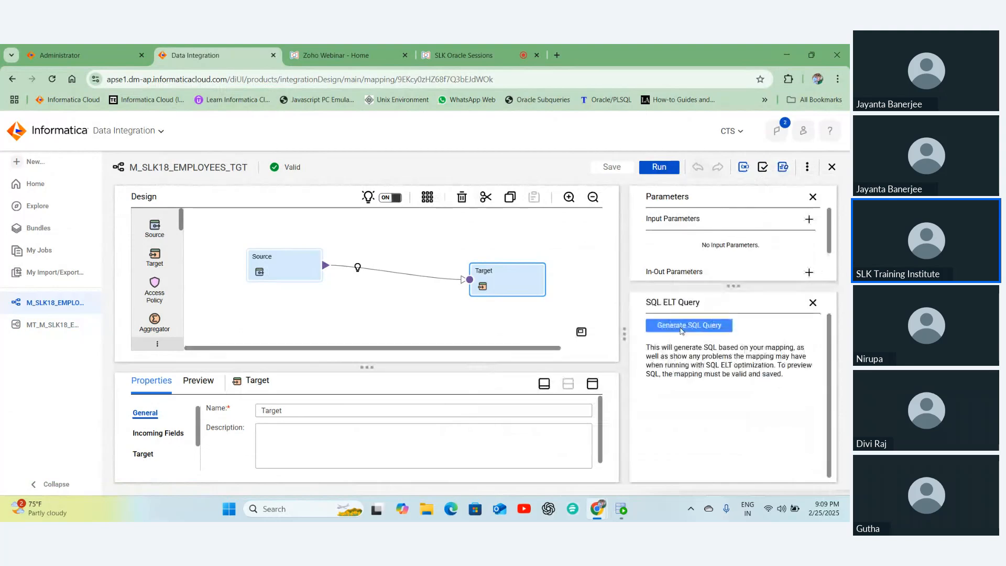
click(681, 329)
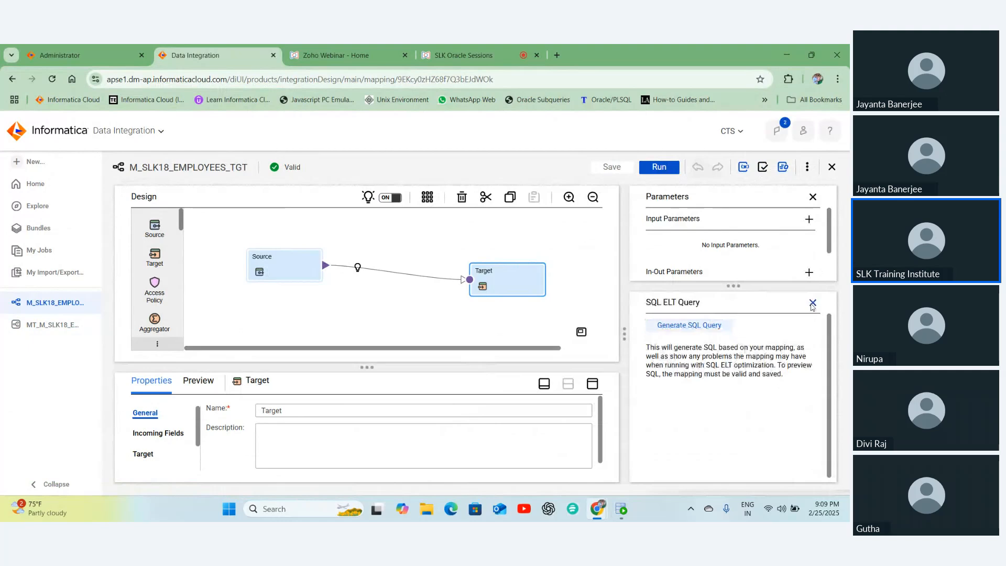
click(711, 328)
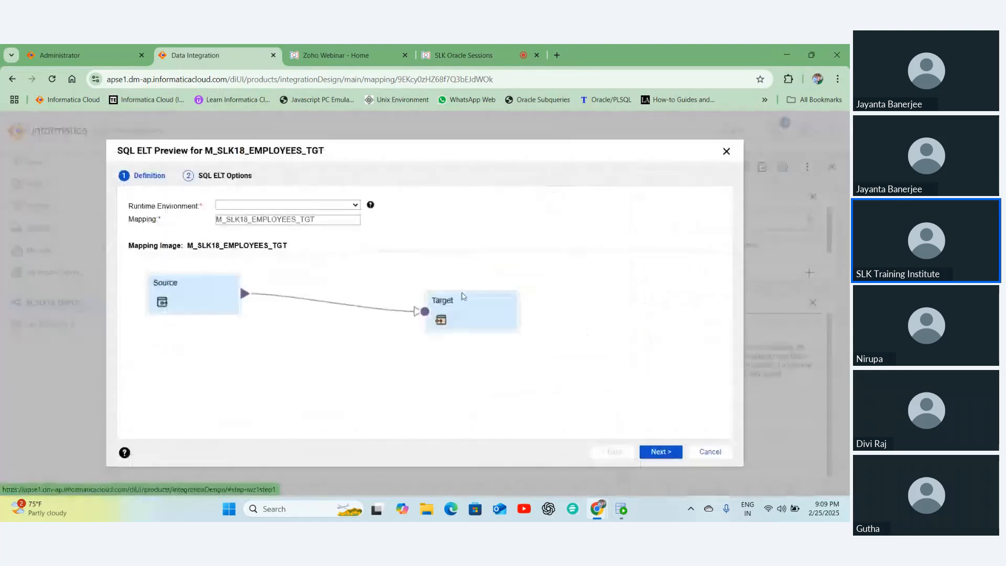
- Request the SQL ELT preview on the Kanchana runtime environment; query generation fails
click(661, 452)
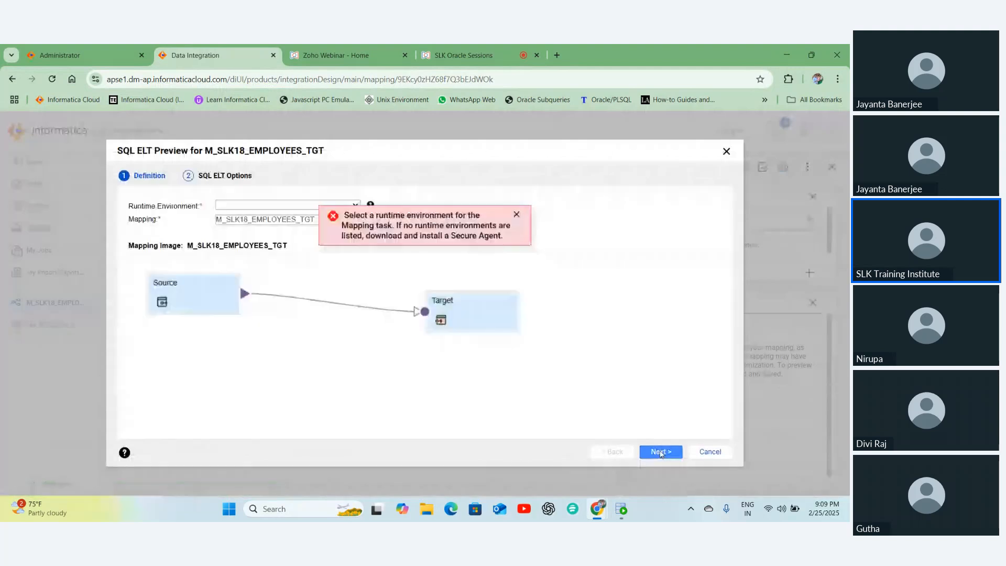
click(231, 206)
click(234, 230)
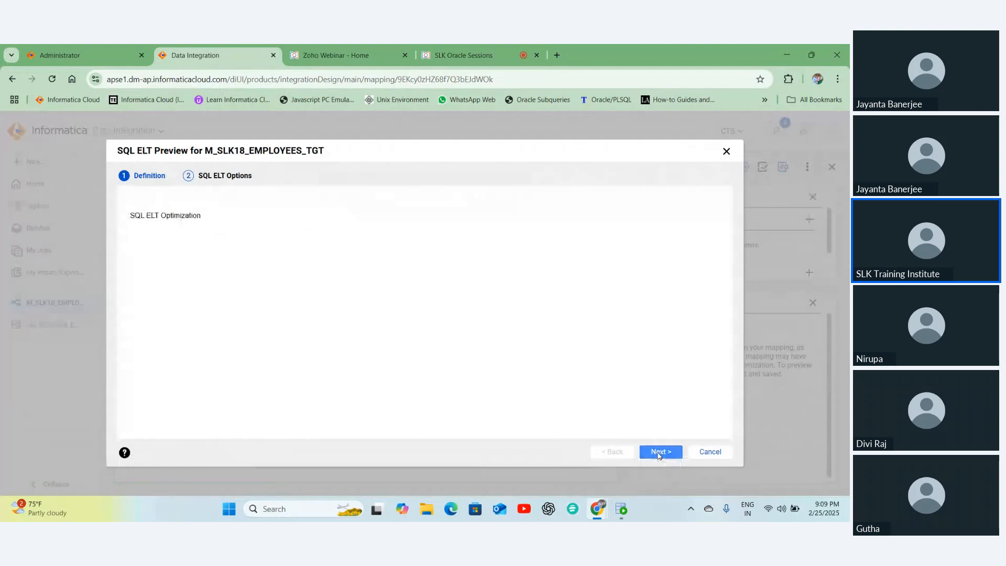
click(659, 454)
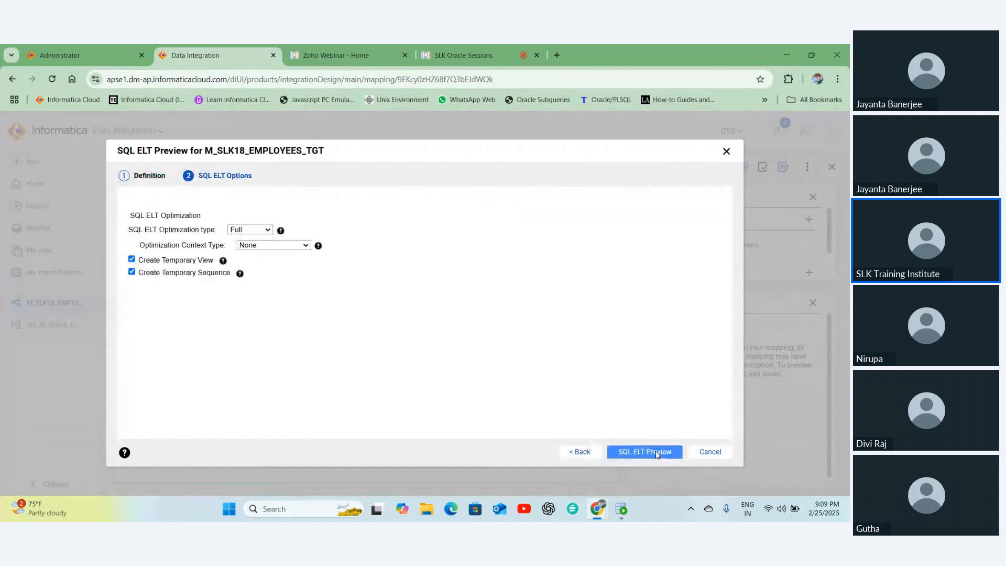
click(657, 449)
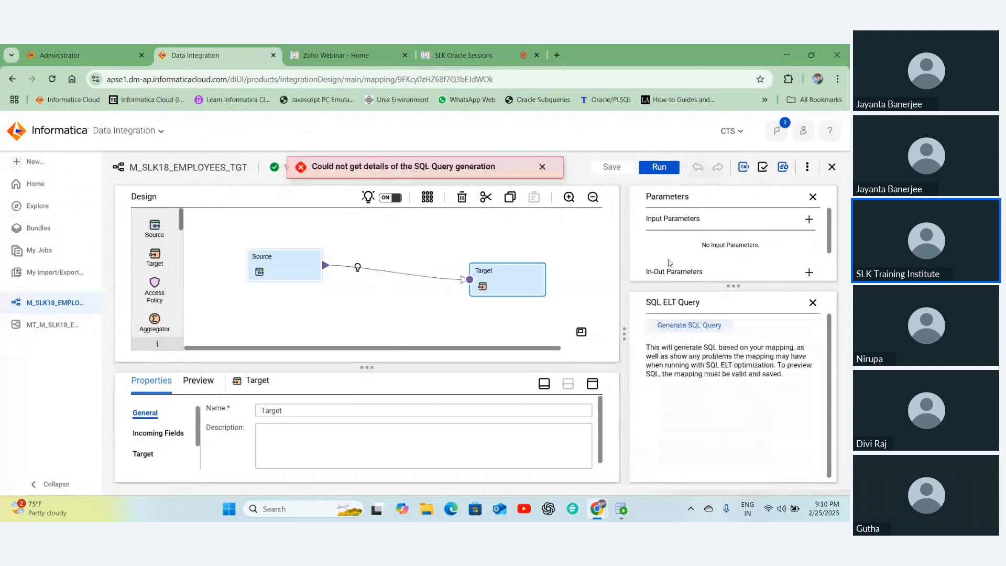
- Close the SQL ELT Query and Parameters panels, validate the mapping, and enlarge the properties area
click(812, 303)
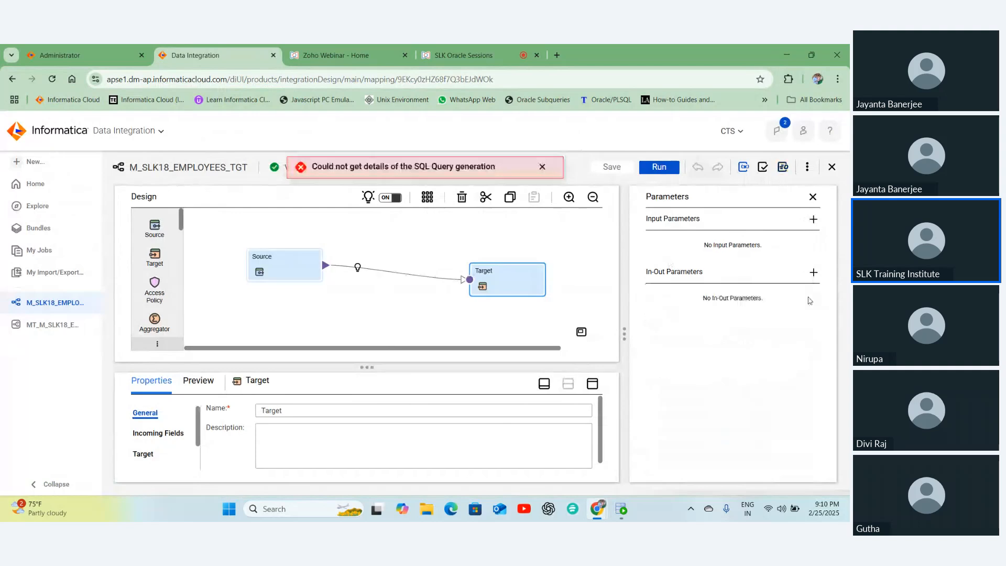
click(813, 198)
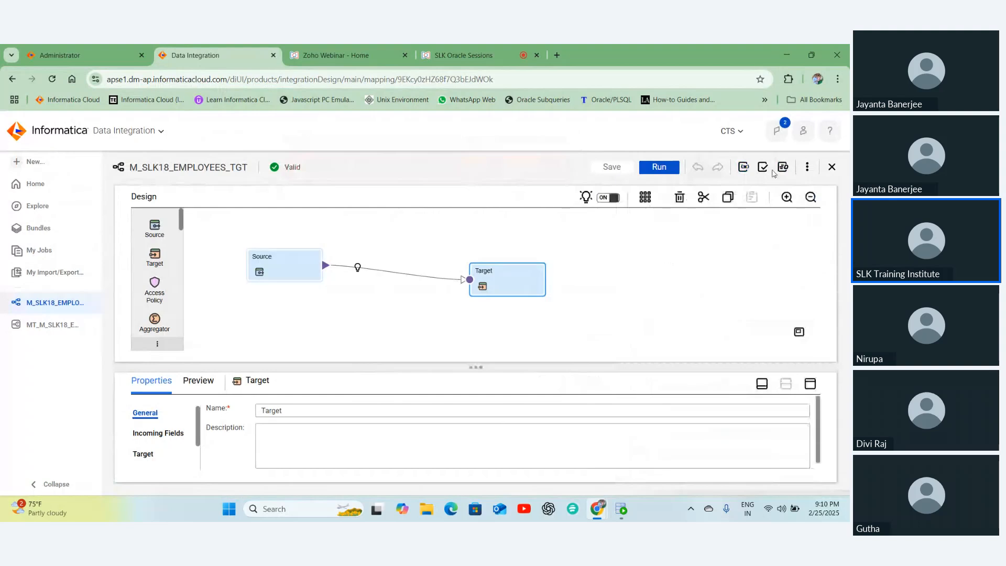
click(764, 167)
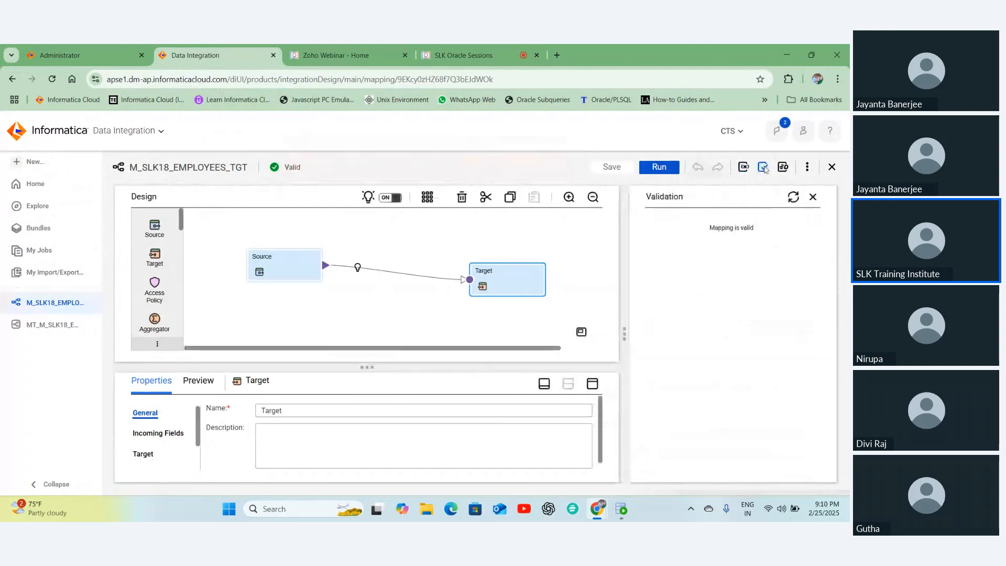
click(592, 384)
- In the target's Field Mapping, try the Automap and field map mode options, then return to Manual
click(155, 310)
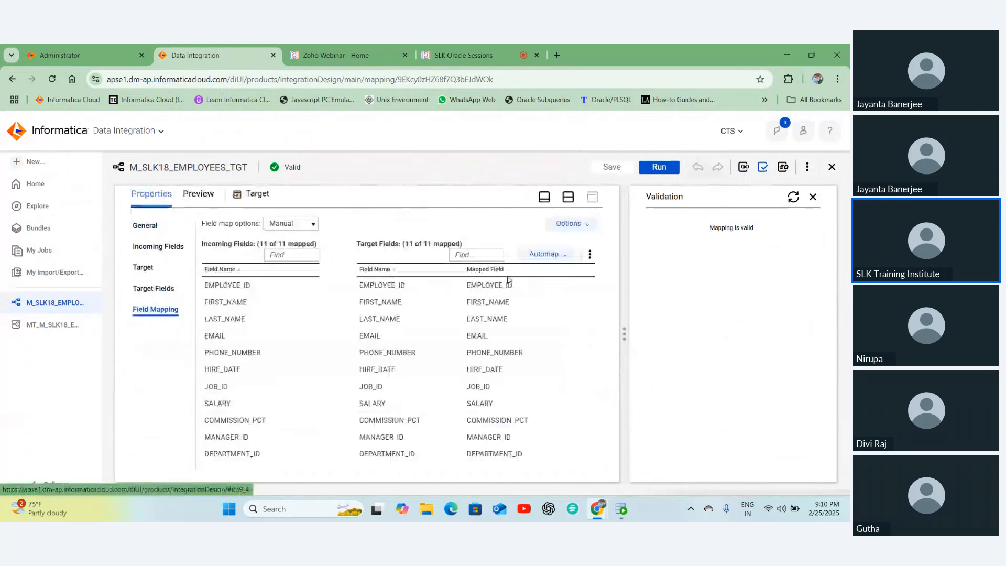
click(543, 255)
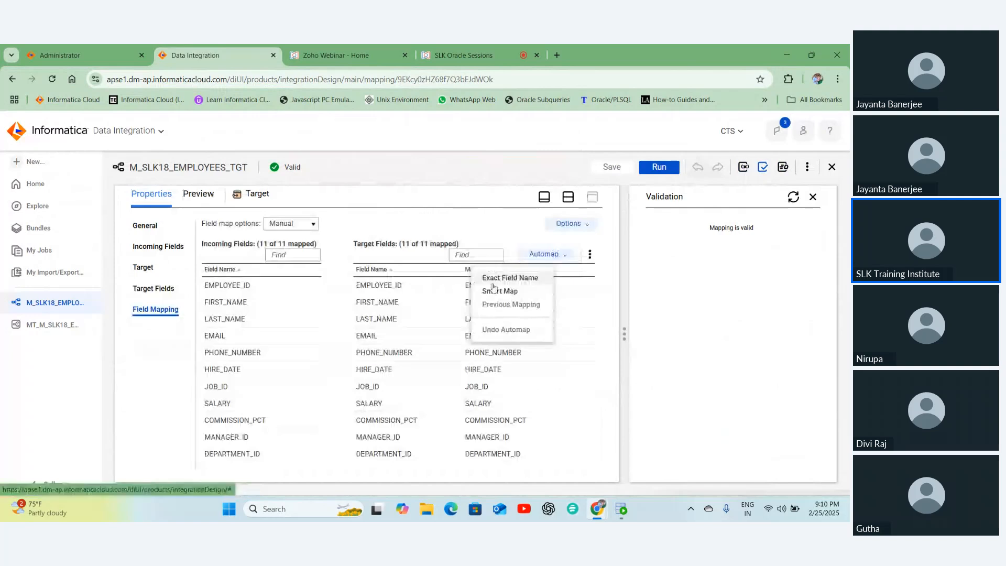
click(292, 223)
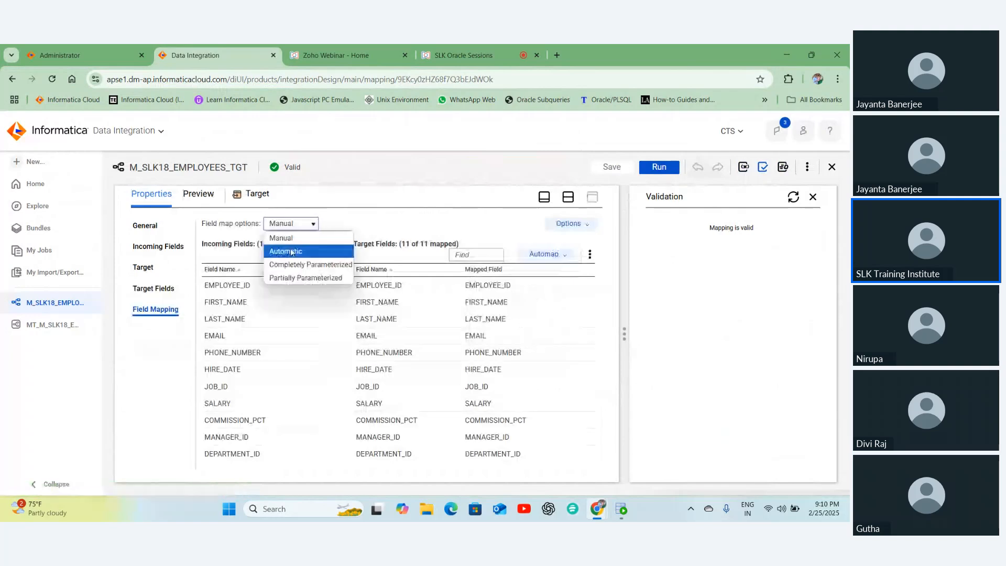
click(292, 252)
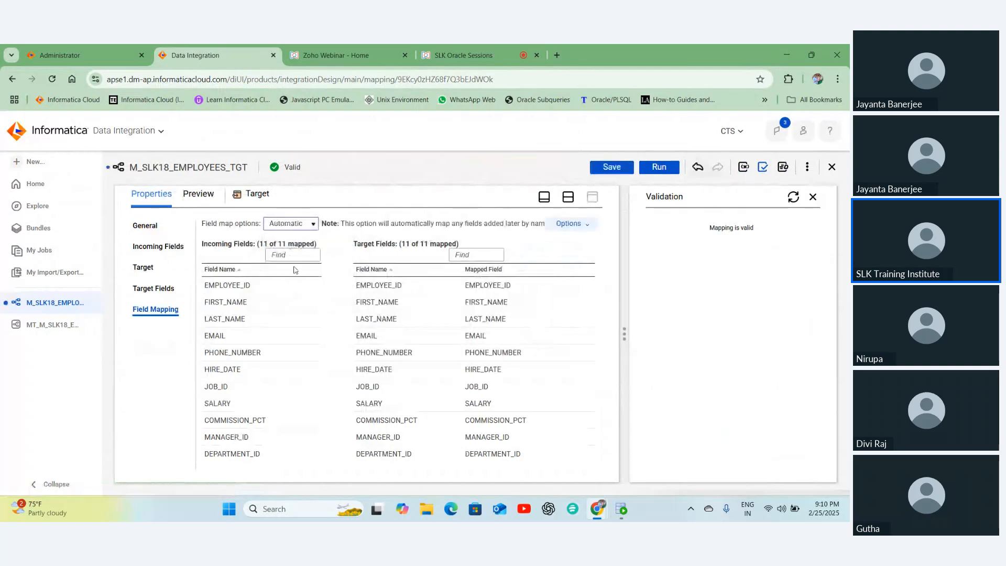
click(294, 267)
click(291, 224)
click(283, 238)
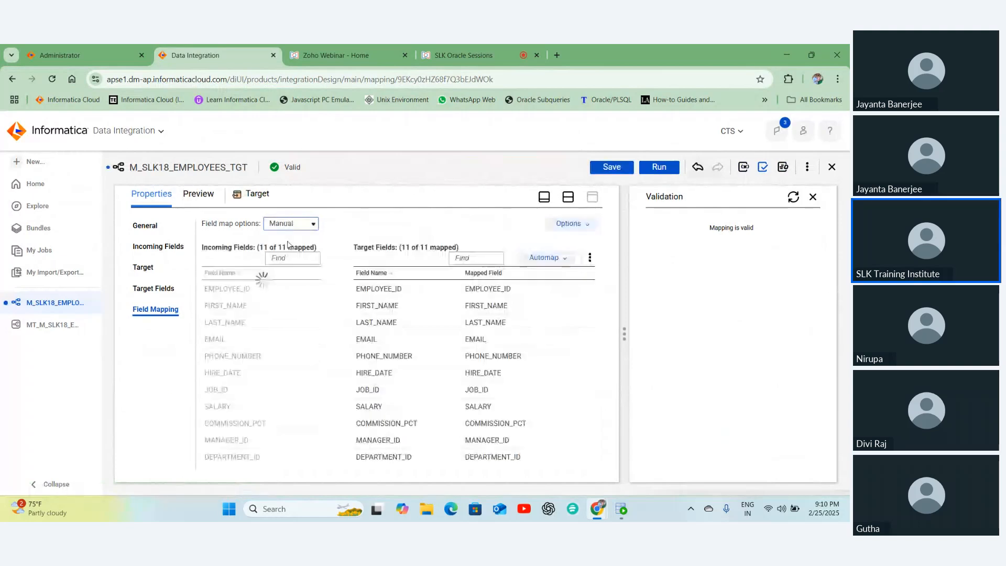
- Unmap EMPLOYEE_ID, FIRST_NAME, LAST_NAME, EMAIL and HIRE_DATE
click(586, 289)
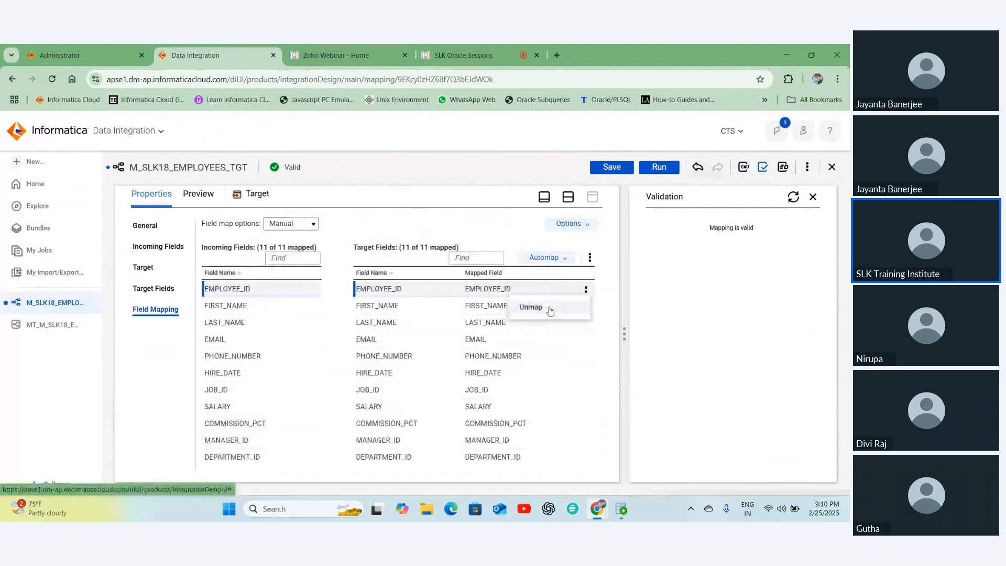
click(531, 308)
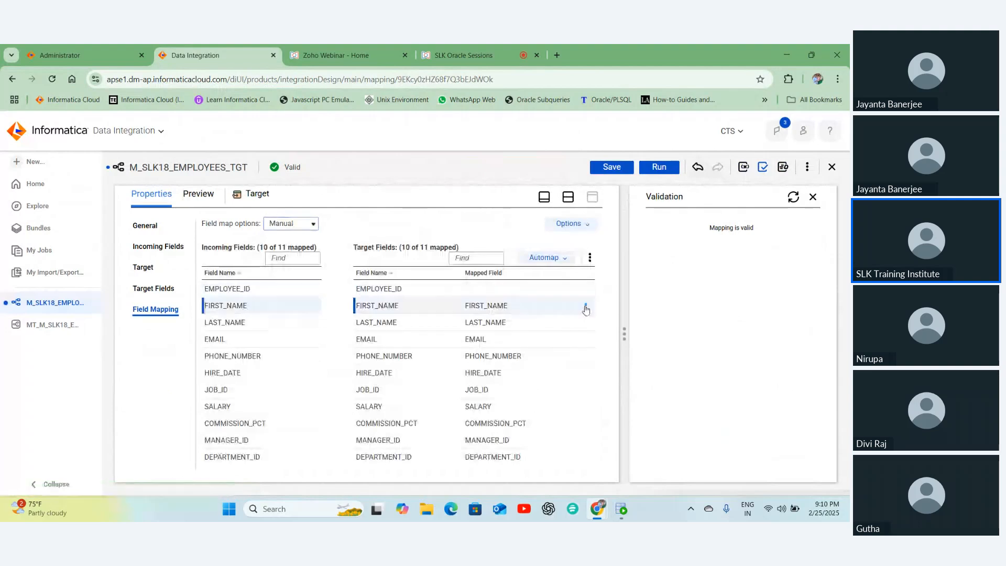
click(586, 307)
click(540, 326)
click(586, 323)
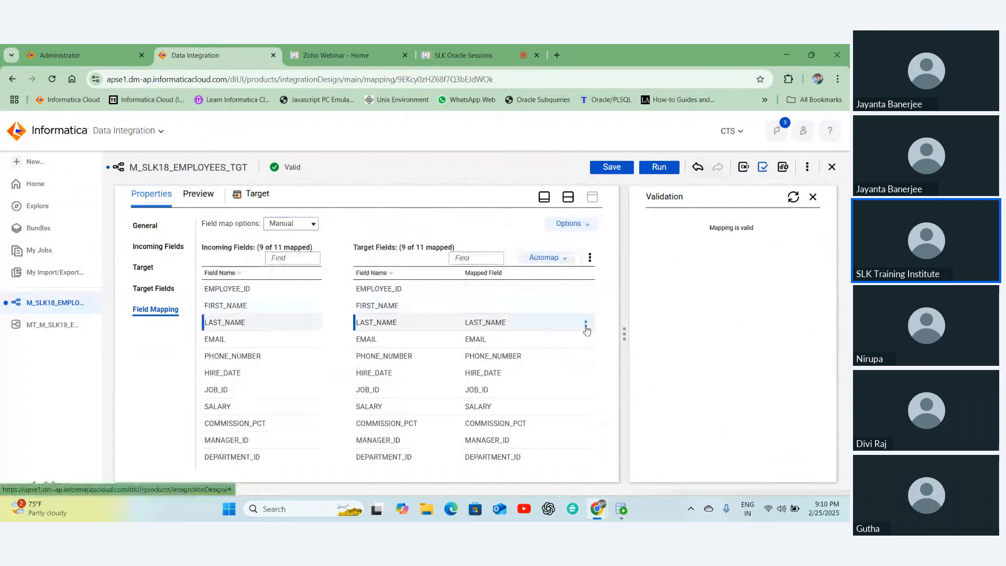
click(582, 341)
click(586, 341)
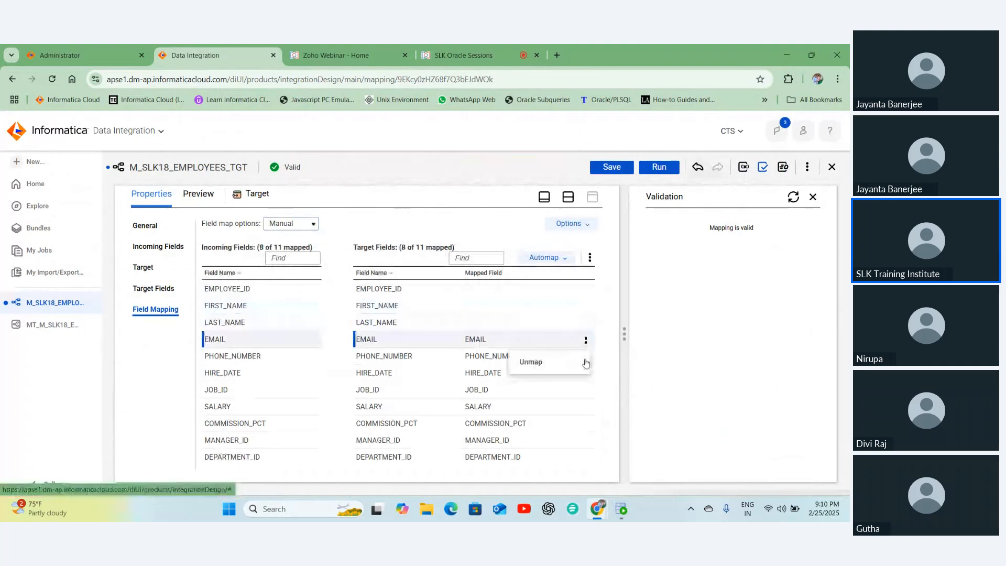
click(582, 362)
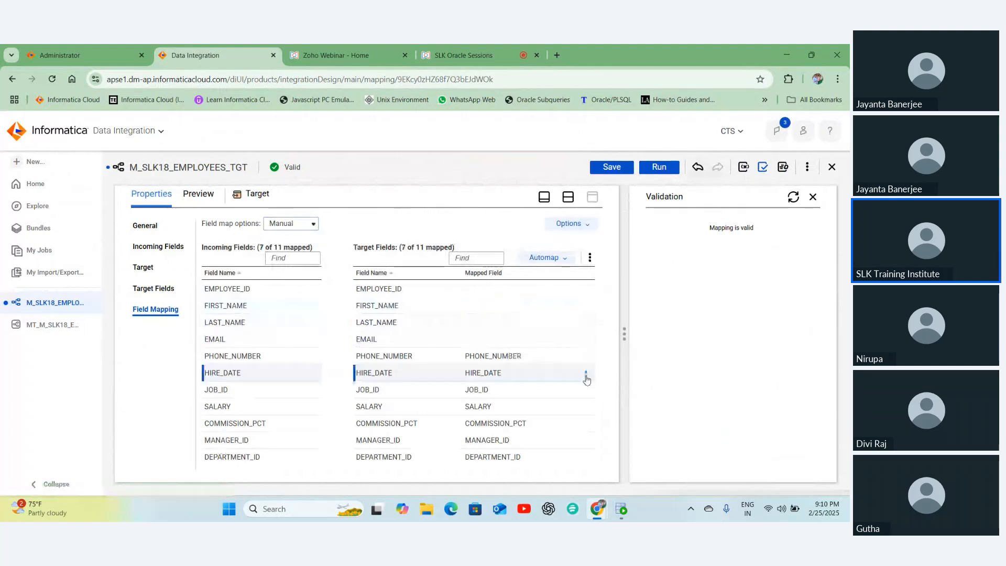
click(585, 374)
click(552, 398)
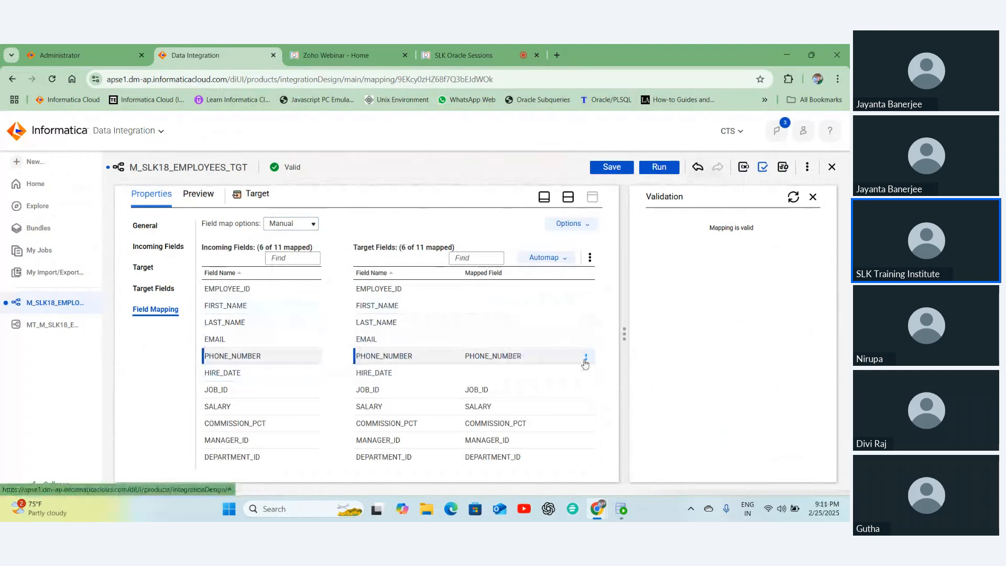
- Unmap PHONE_NUMBER, JOB_ID, SALARY, COMMISSION_PCT, MANAGER_ID and DEPARTMENT_ID, leaving 0 of 11 mapped
click(585, 357)
click(562, 384)
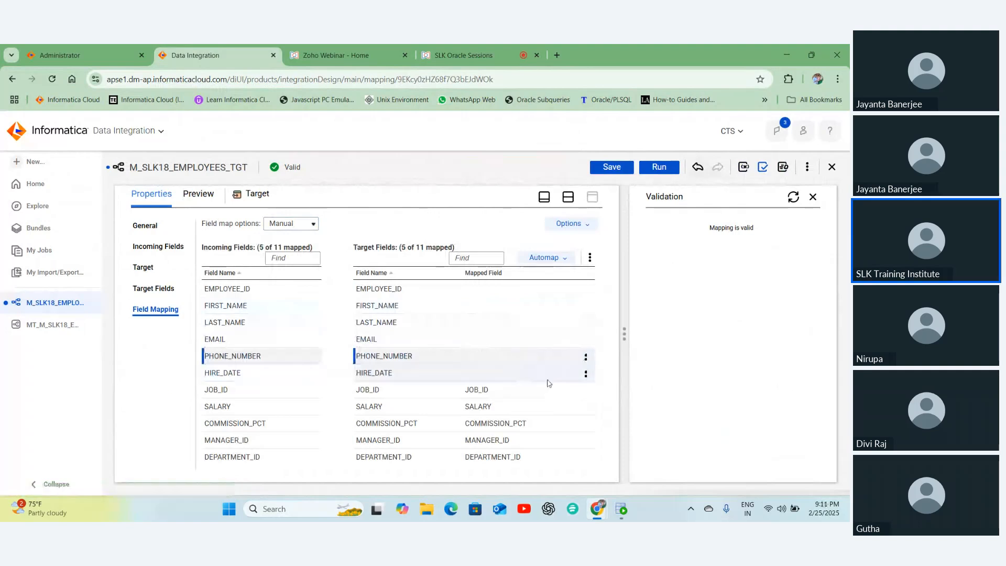
click(585, 393)
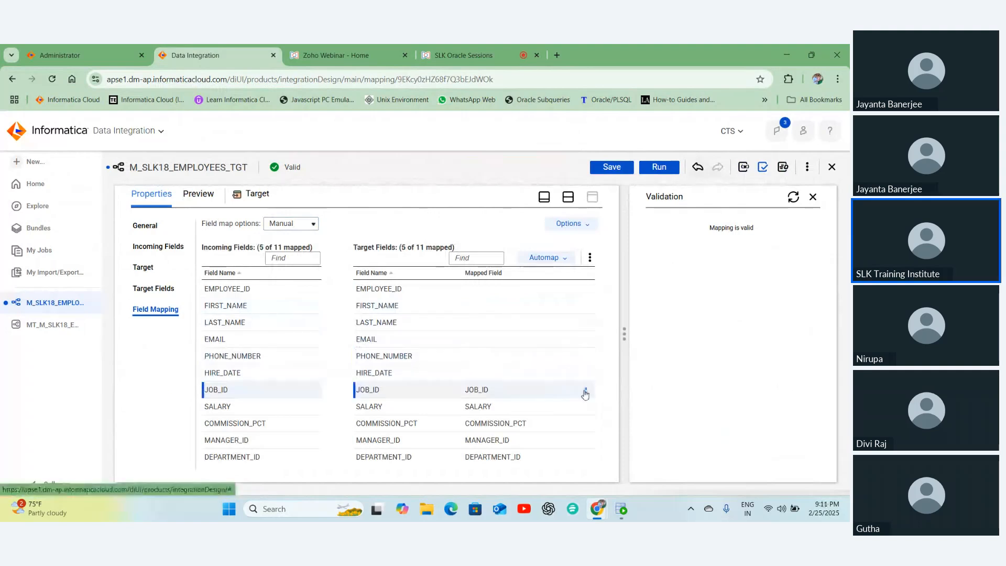
click(585, 392)
click(578, 416)
click(586, 408)
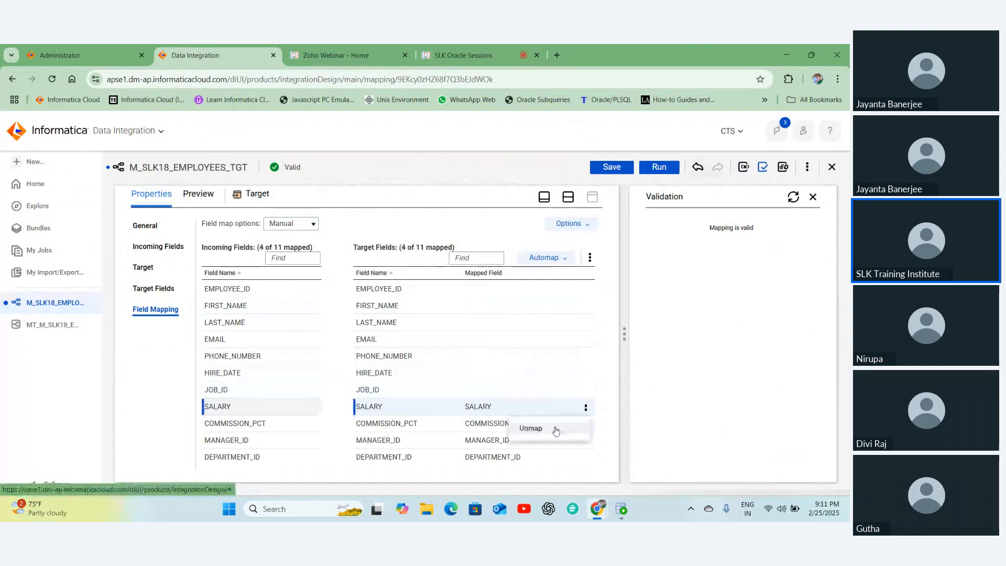
click(555, 429)
click(585, 424)
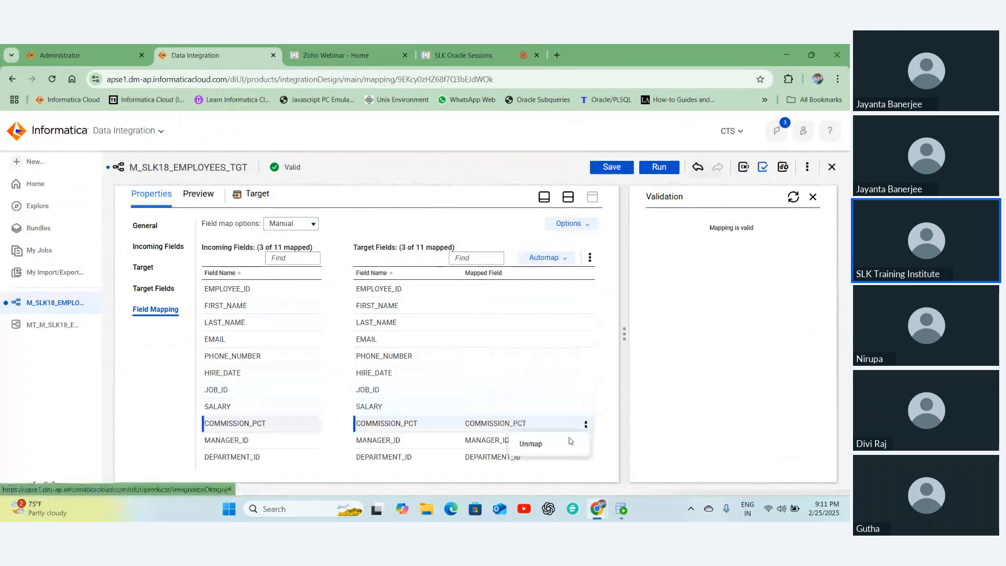
click(570, 442)
click(586, 440)
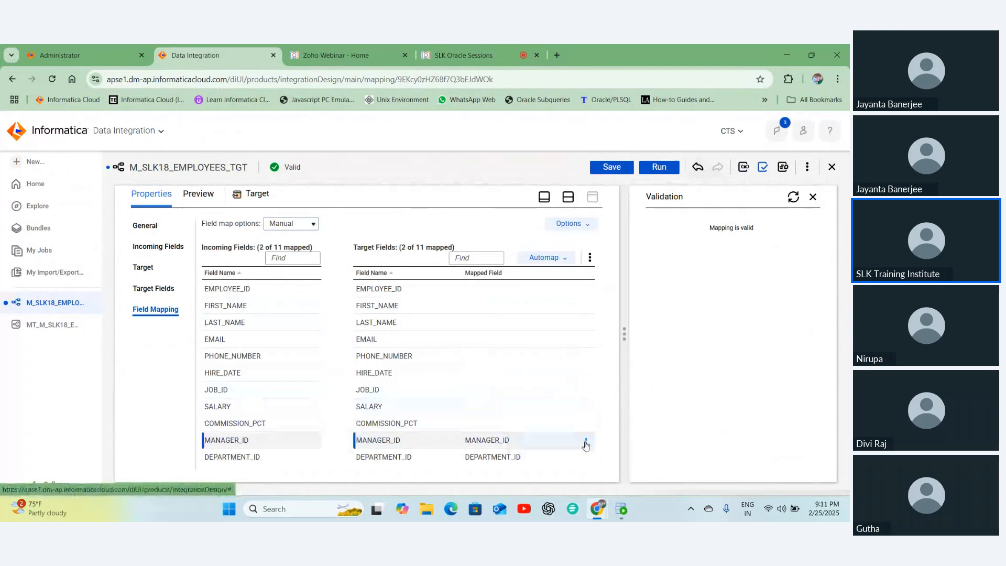
click(579, 460)
click(585, 458)
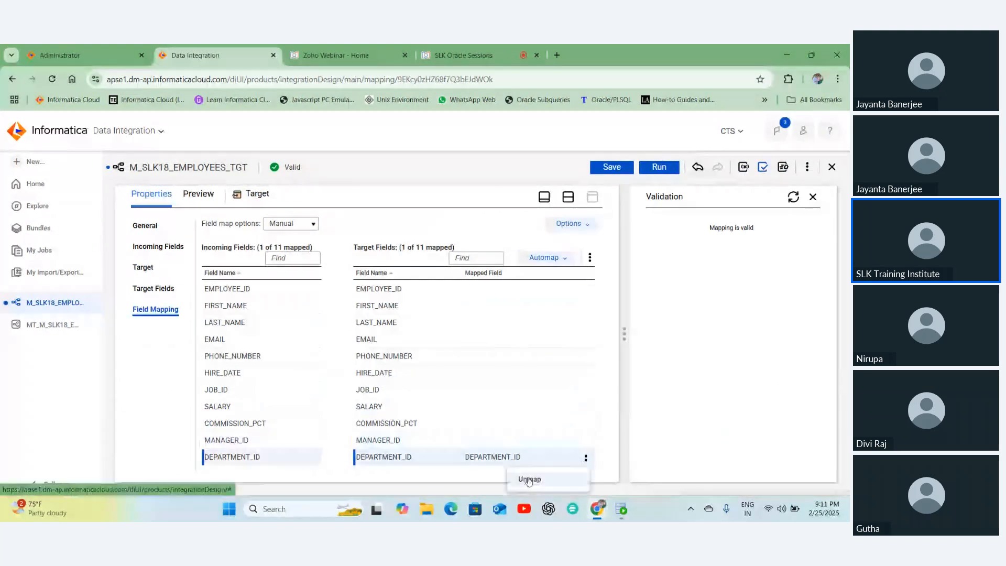
click(529, 480)
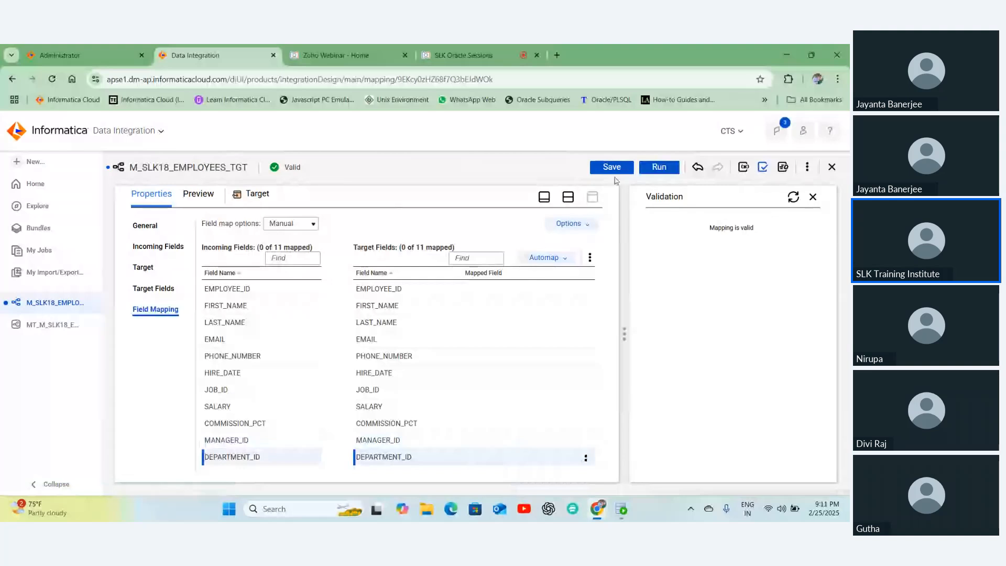
- Save the unmapped mapping and read the Target error requiring at least one mapped field
click(612, 167)
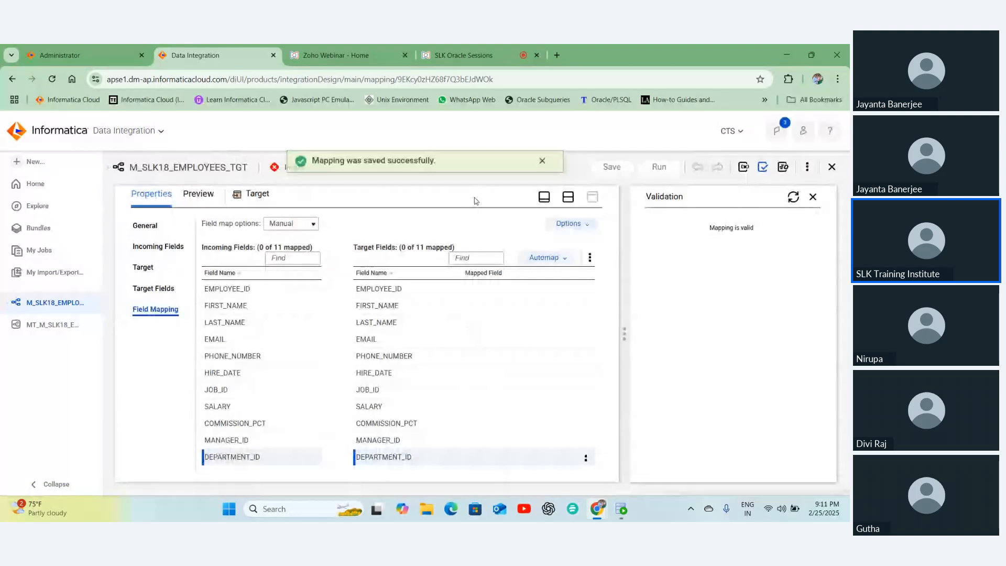
click(543, 168)
drag(285, 167, 307, 171)
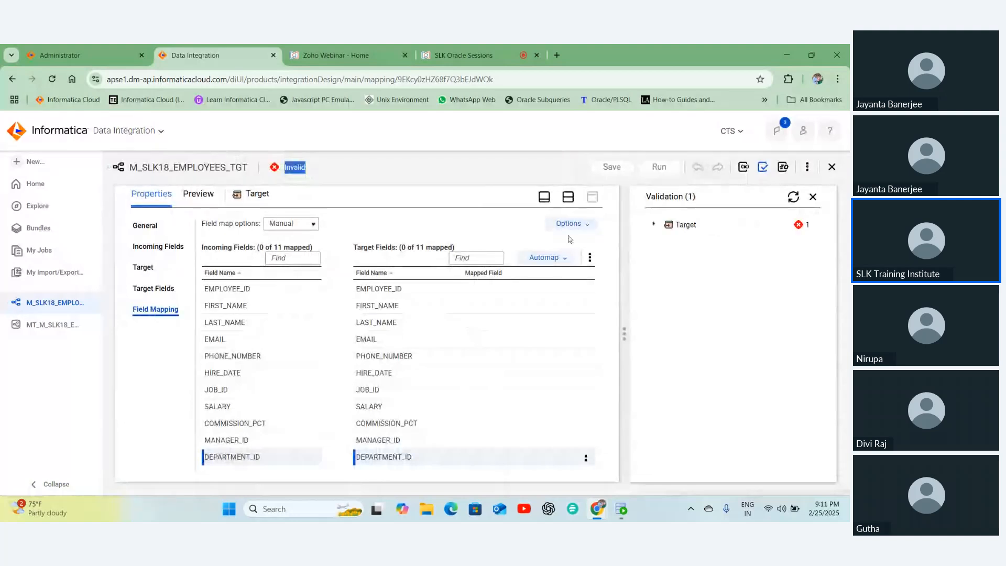
click(655, 226)
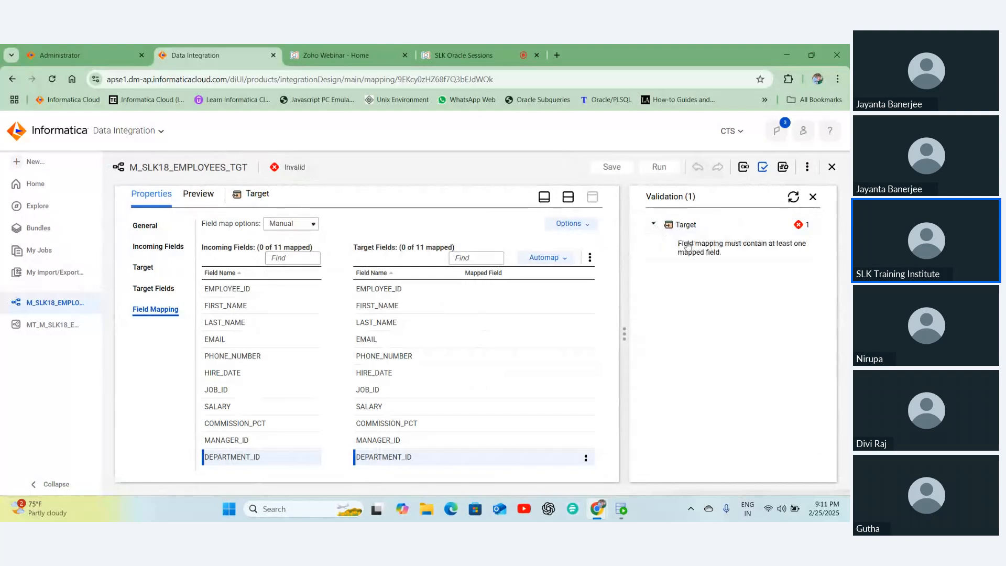
triple_click(688, 246)
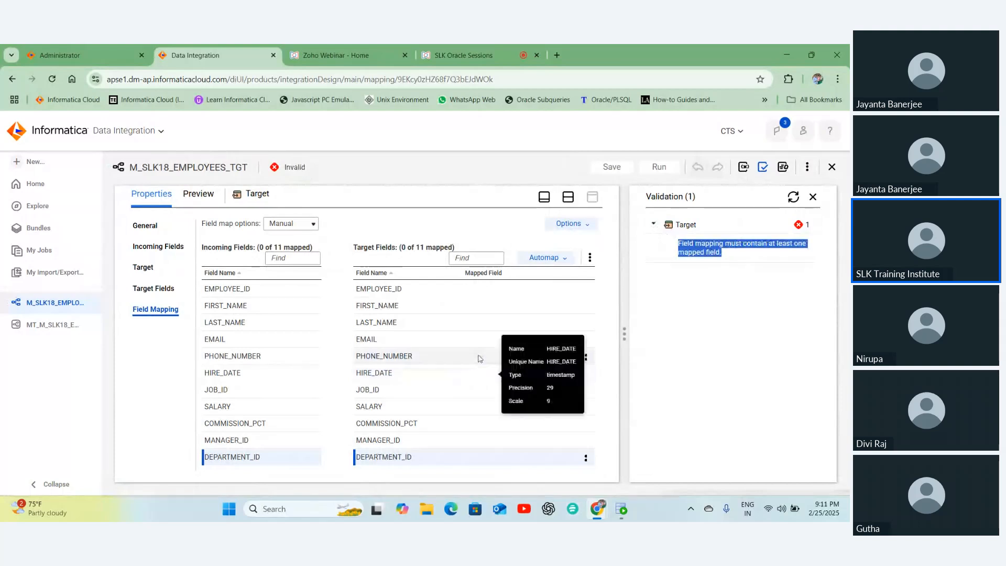
click(546, 257)
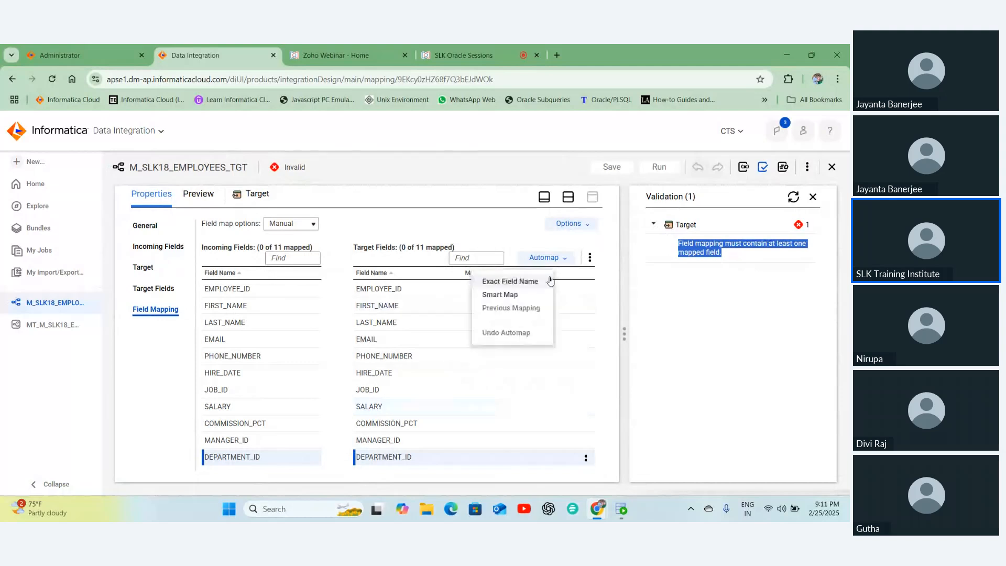
- Automap by Exact Field Name to remap all 11 fields, check field types, and close the Validation panel
click(533, 283)
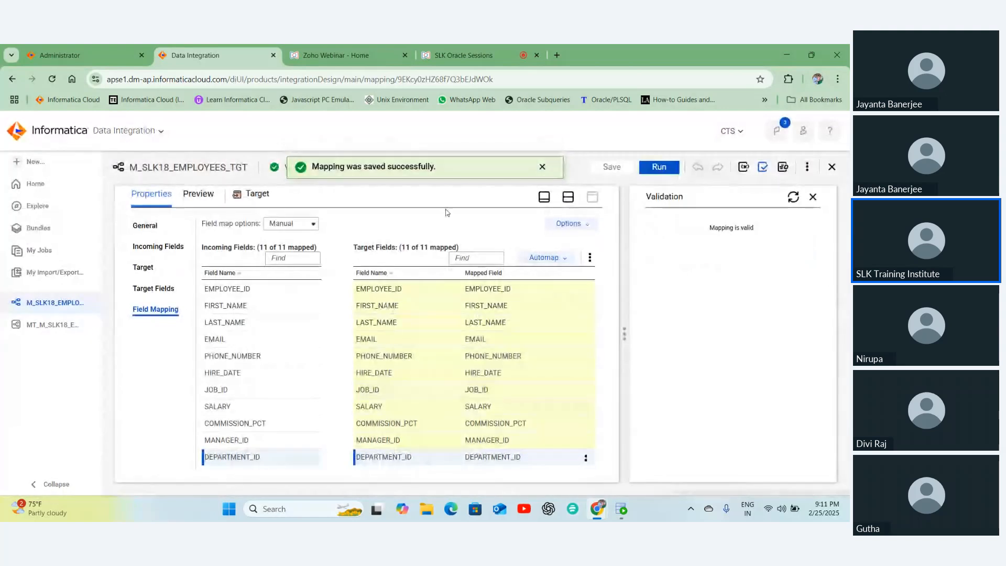
click(541, 166)
double_click(293, 167)
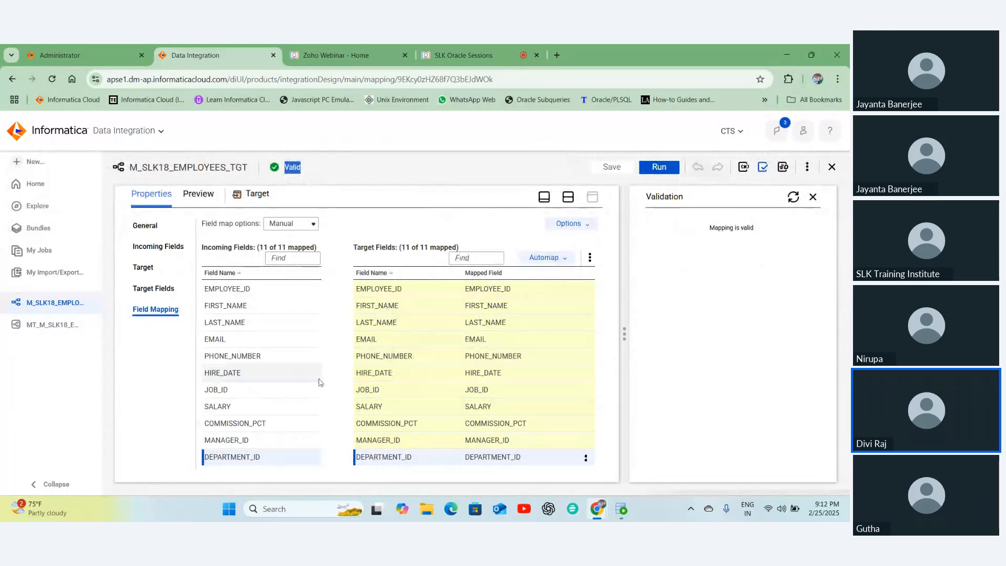
mouse_move(325, 367)
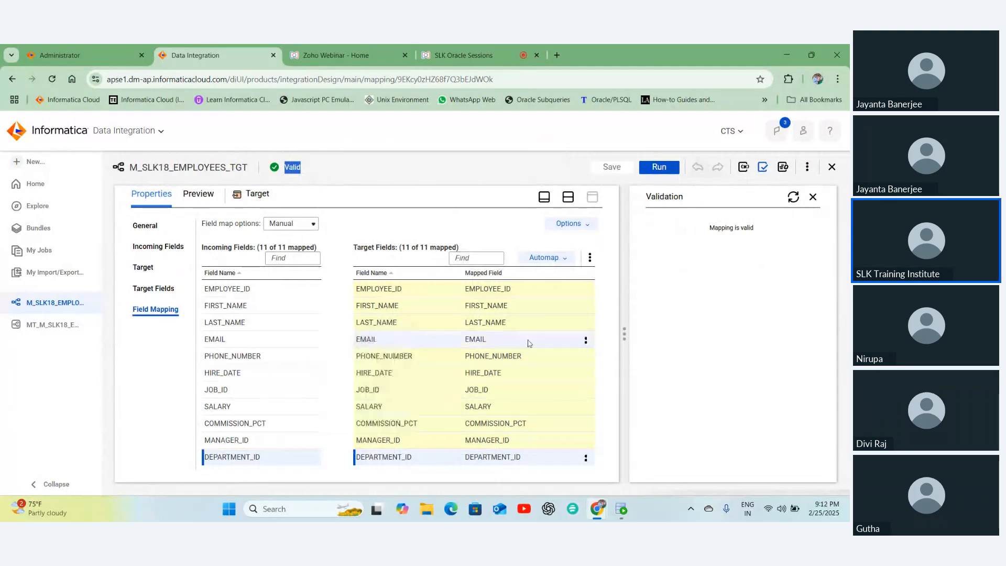
mouse_move(529, 344)
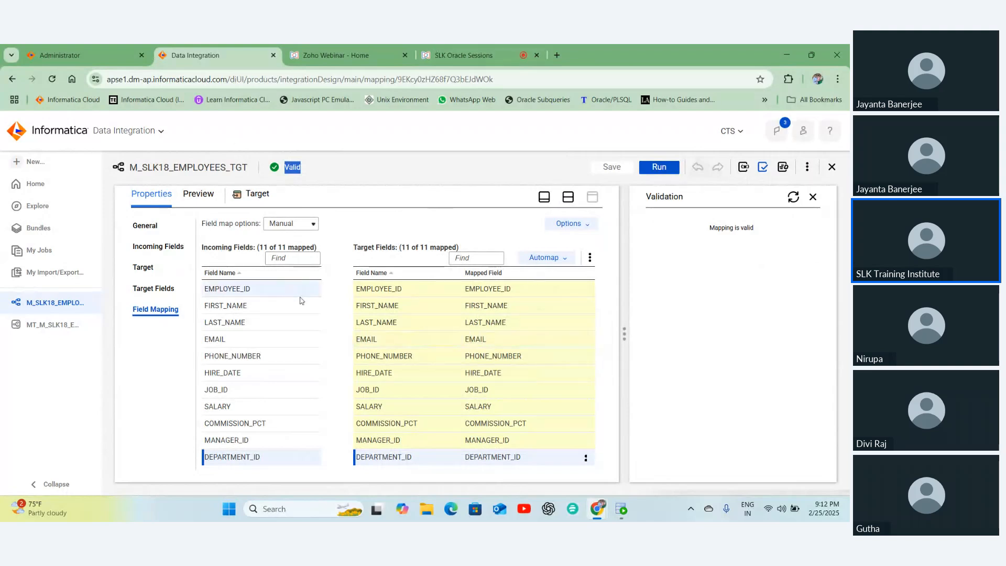
mouse_move(301, 301)
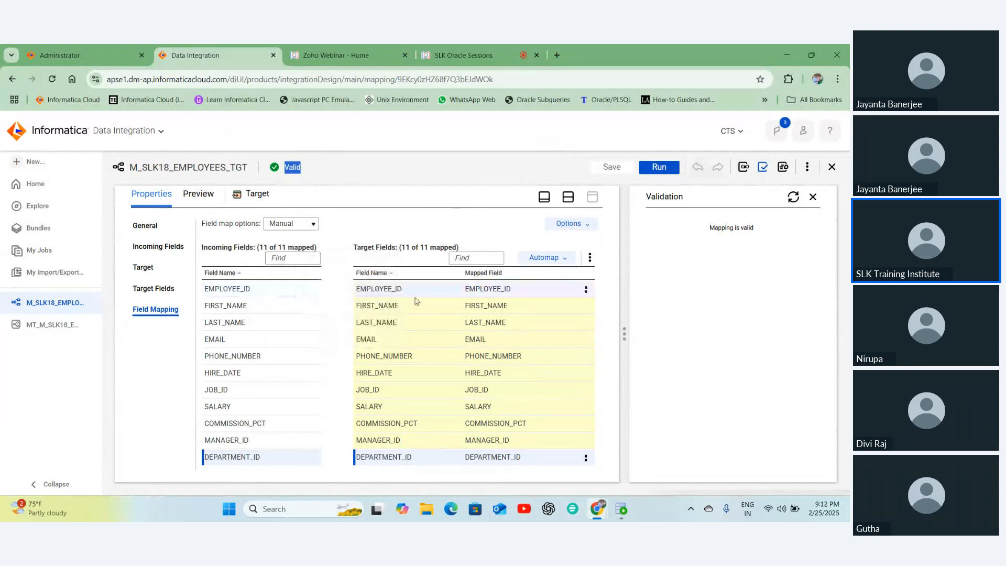
mouse_move(416, 301)
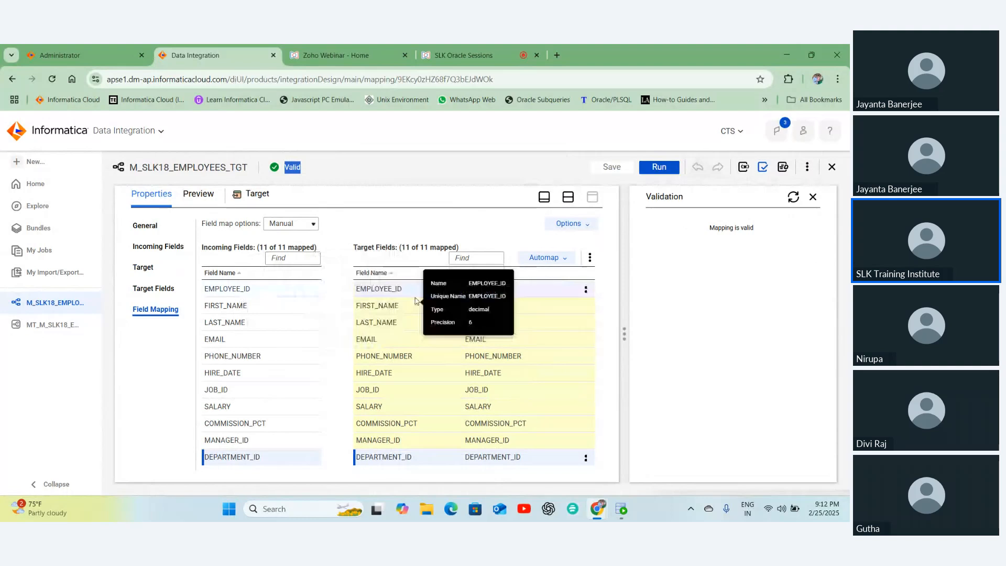
mouse_move(568, 303)
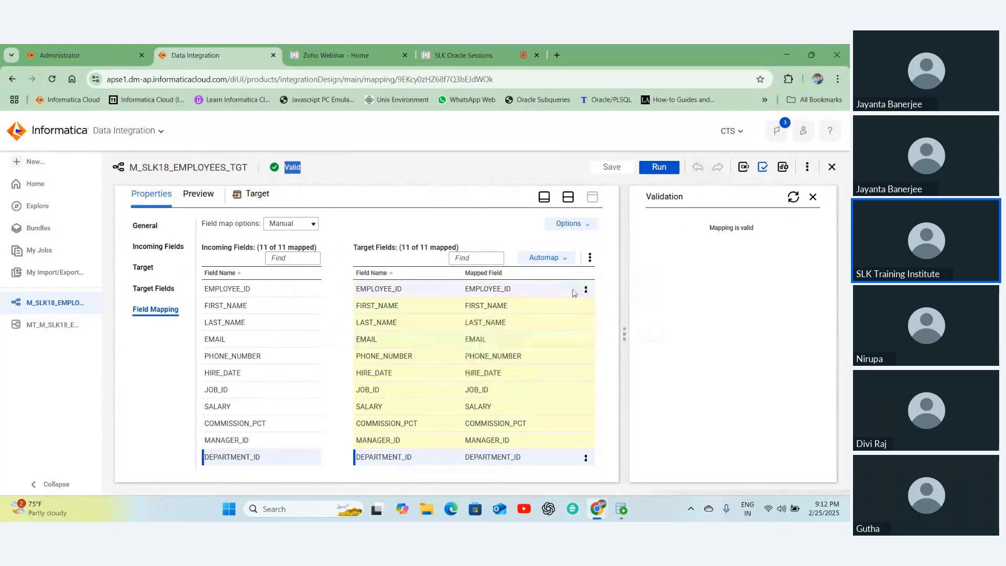
click(813, 198)
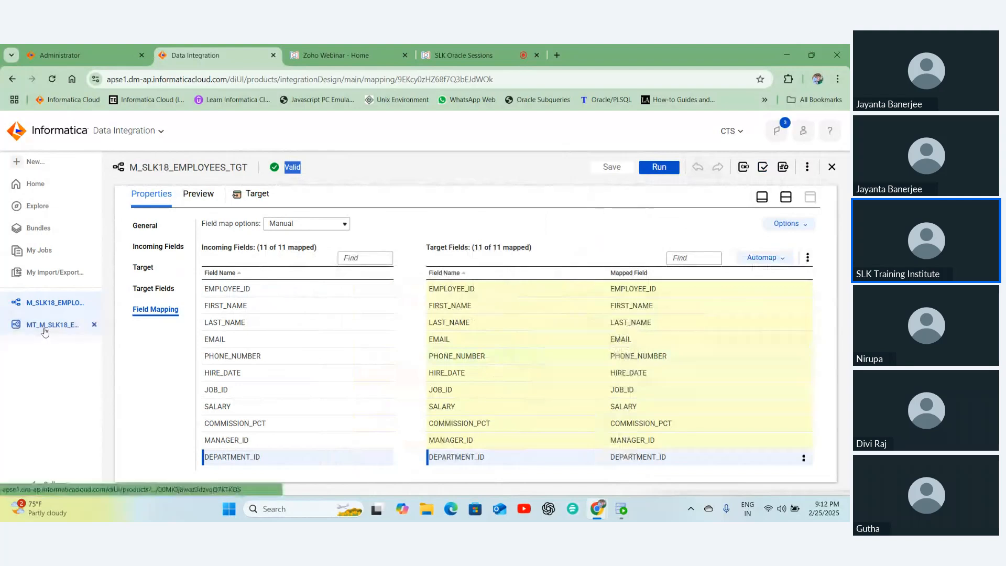
- Run mapping M_SLK18_EMPLOYEES_TGT and watch job M_SLK18_EMPLOYEES_TGT-1 start in My Jobs
click(659, 168)
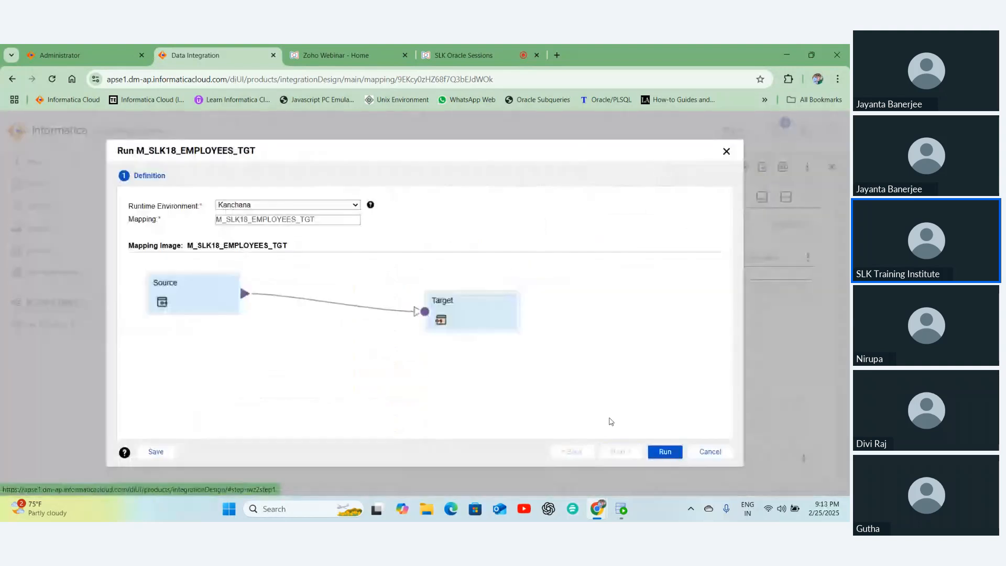
click(665, 452)
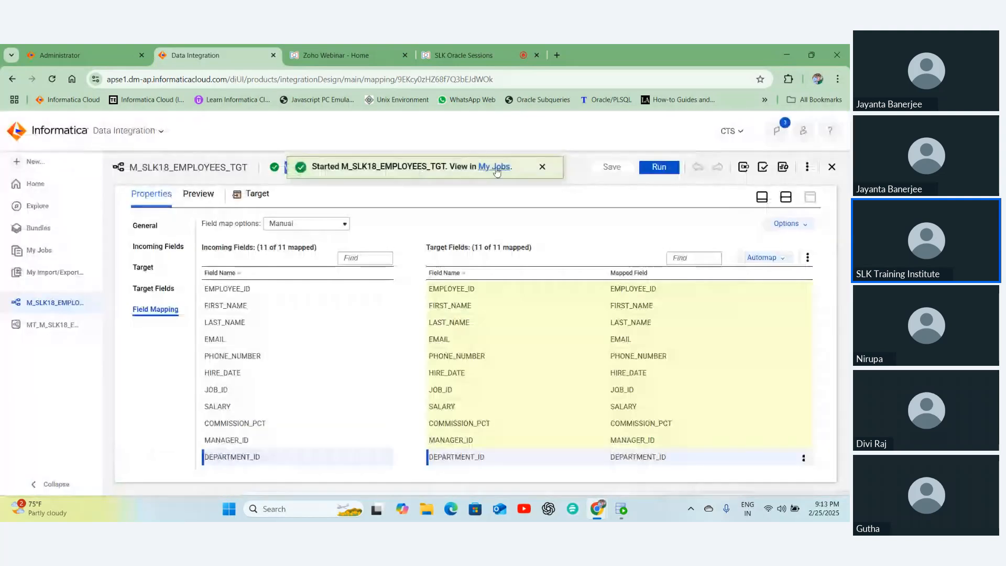
click(495, 167)
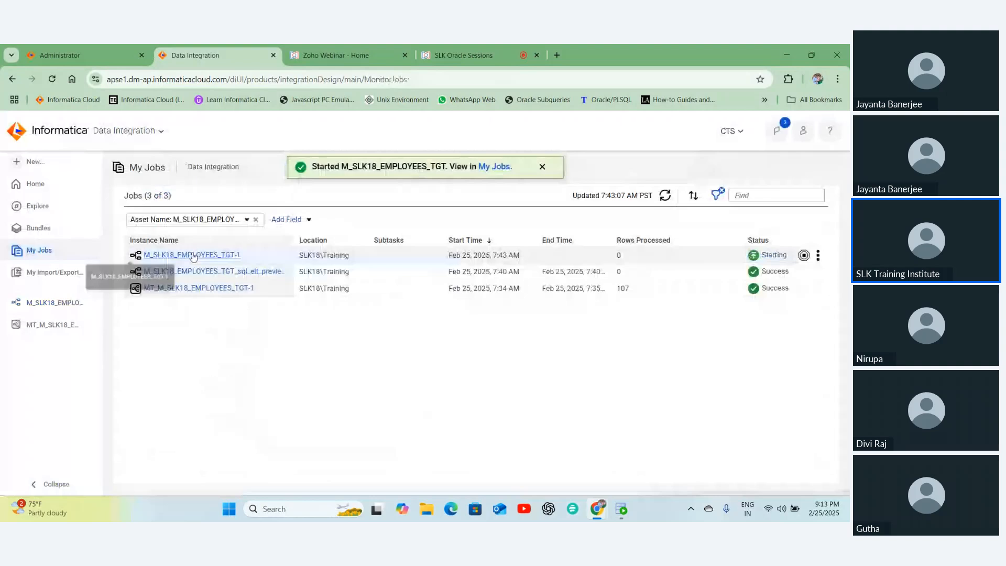
- Confirm job M_SLK18_EMPLOYEES_TGT-1 loaded 107 success rows into EMPLOYEES_TGT, then reopen its mapping
click(664, 197)
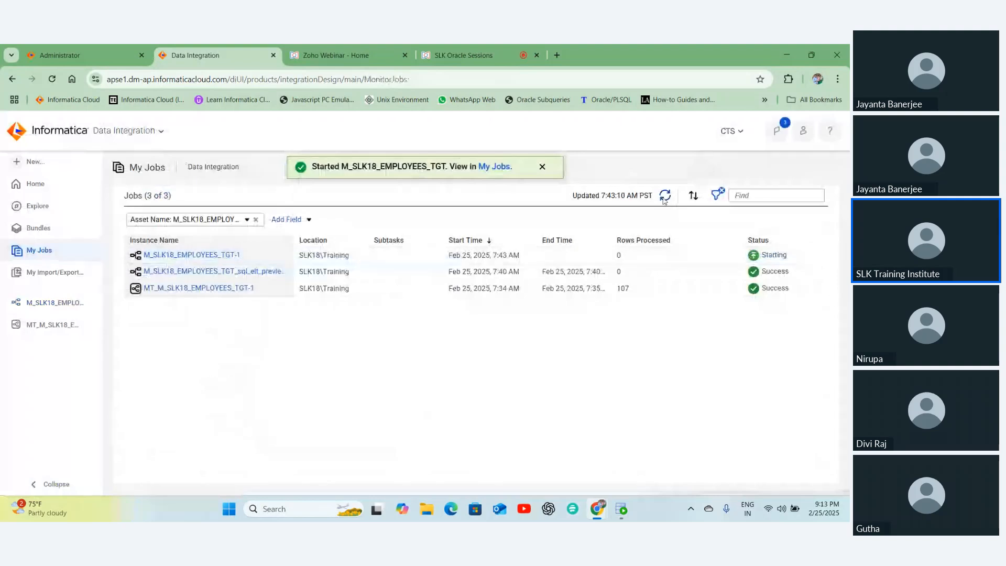
click(665, 198)
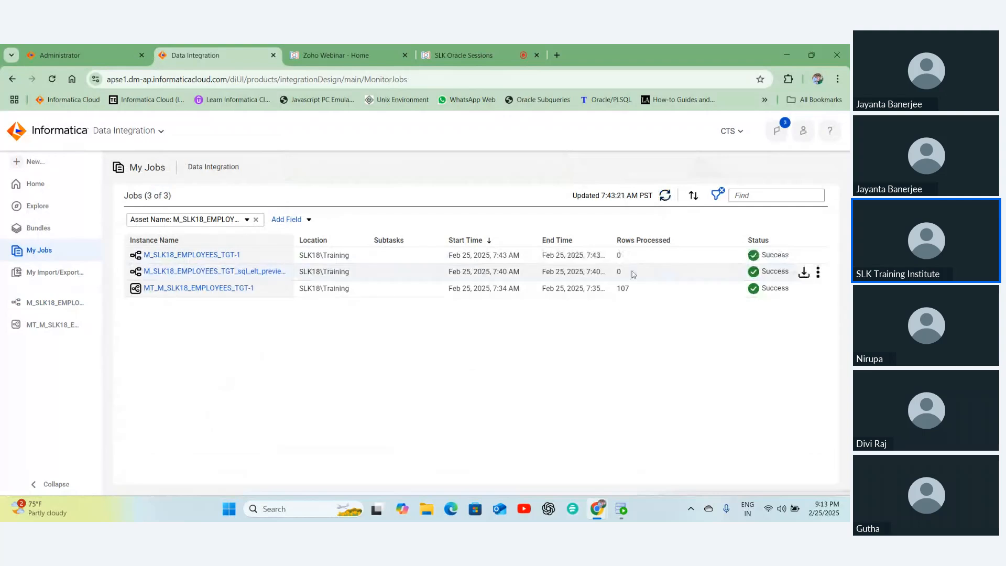
click(223, 257)
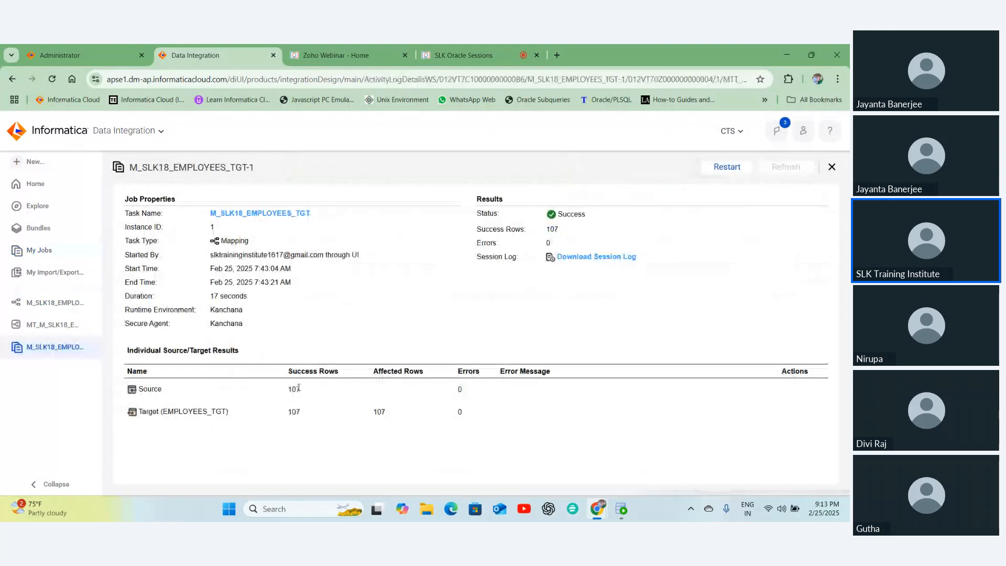
double_click(297, 411)
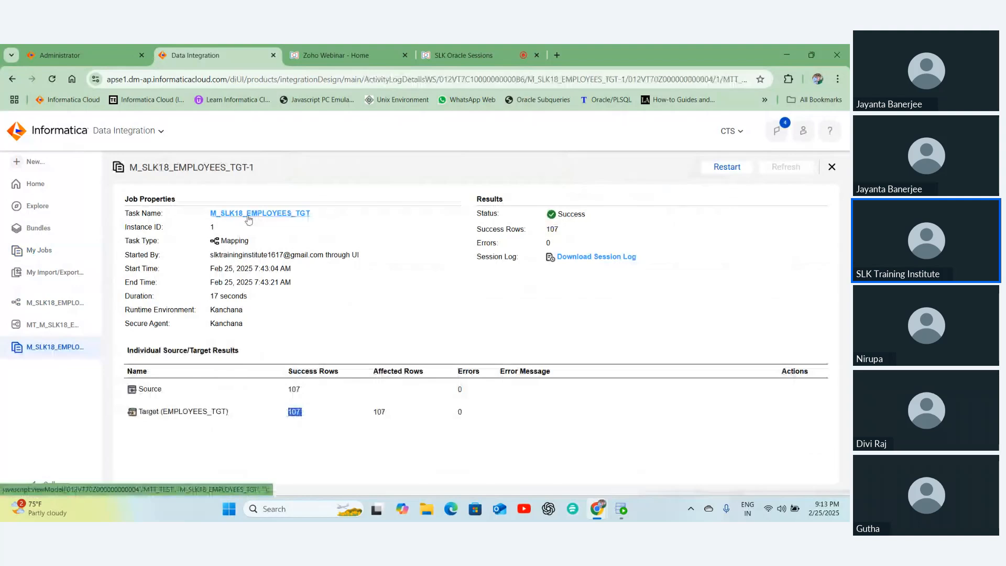
click(248, 216)
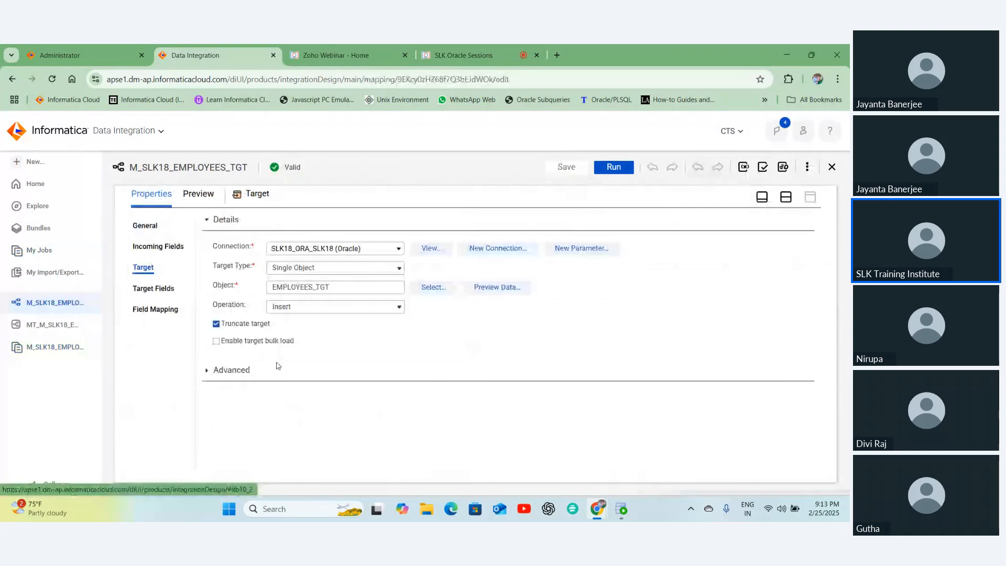
- Re-run select * from employees_tgt in SQL Developer to see 107 rows, then return to the Informatica browser window
click(623, 513)
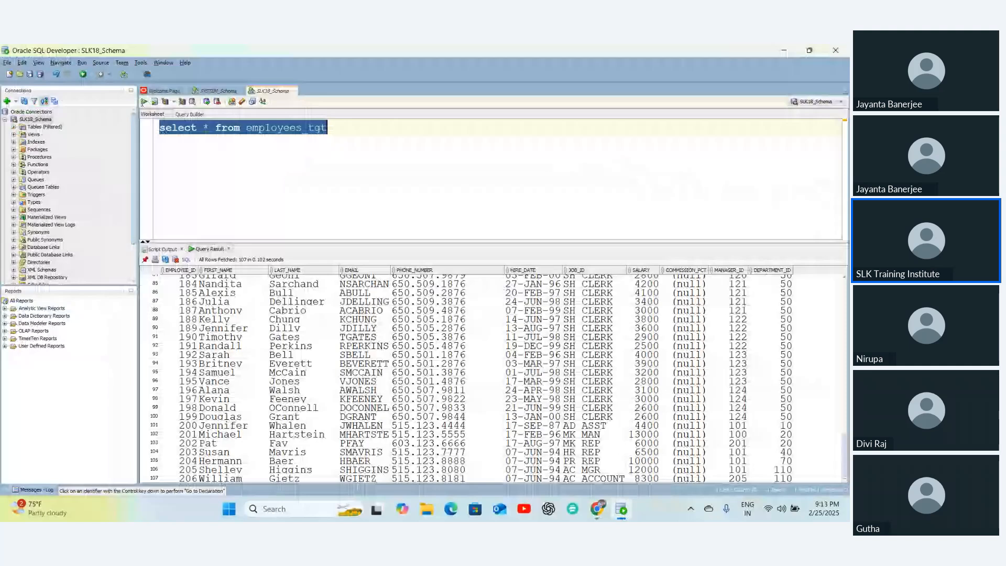
click(257, 202)
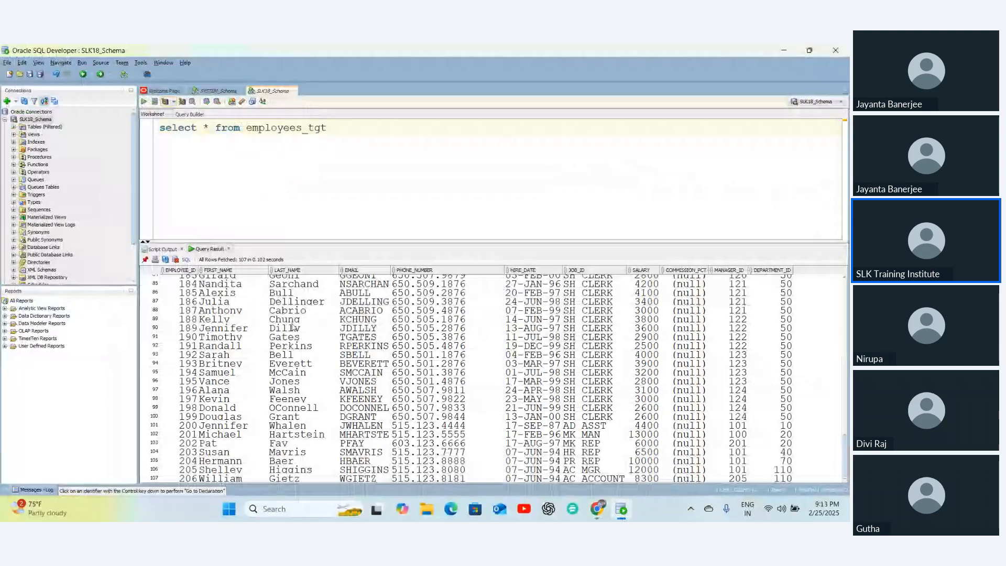
key(ctrl+Return)
scroll(294, 328, down, 17)
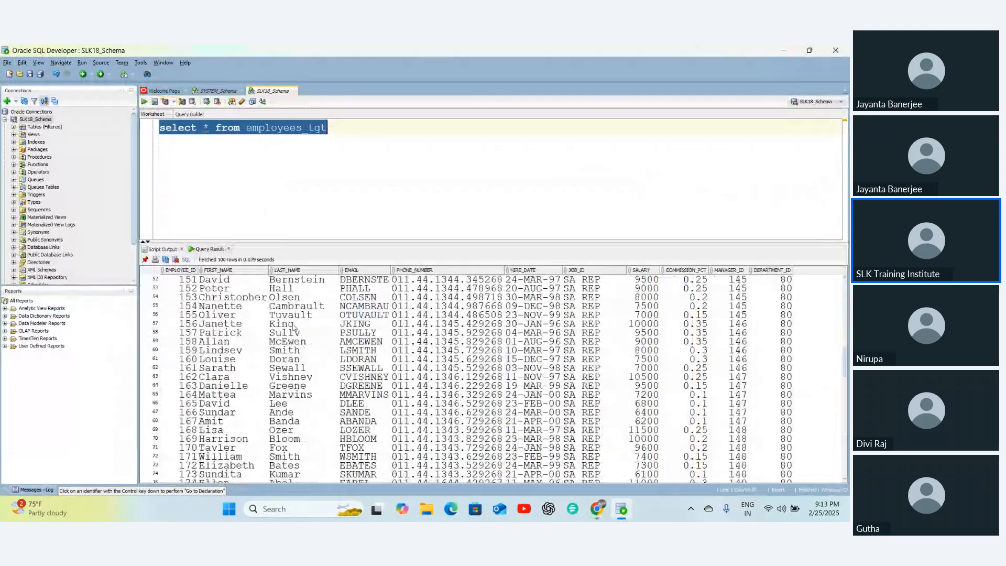
scroll(294, 328, down, 11)
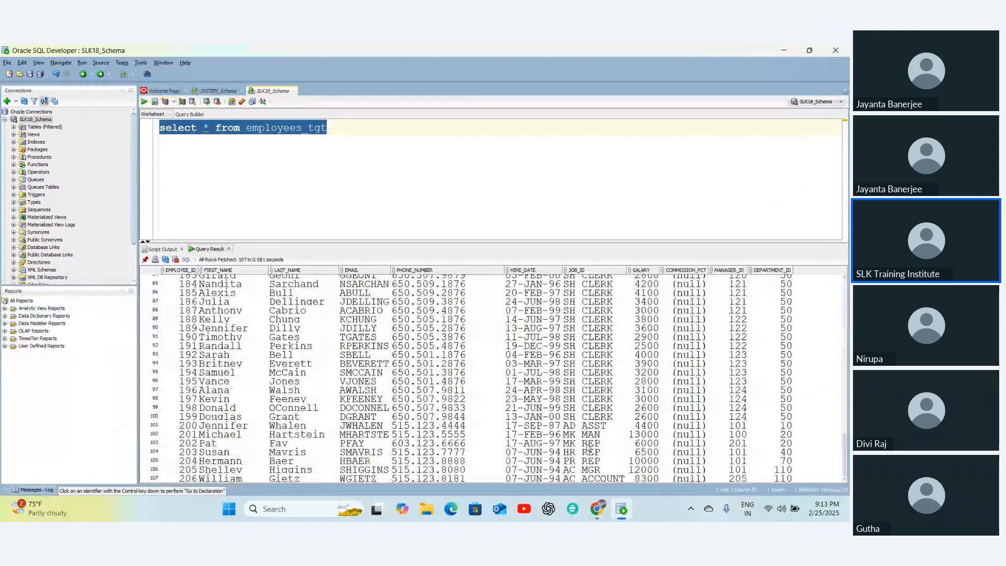
click(597, 509)
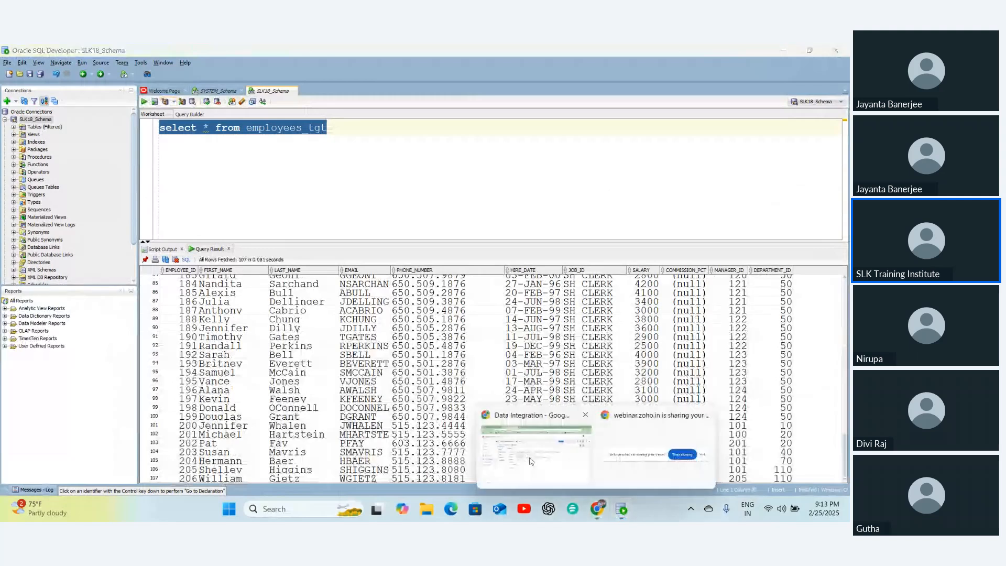
click(531, 461)
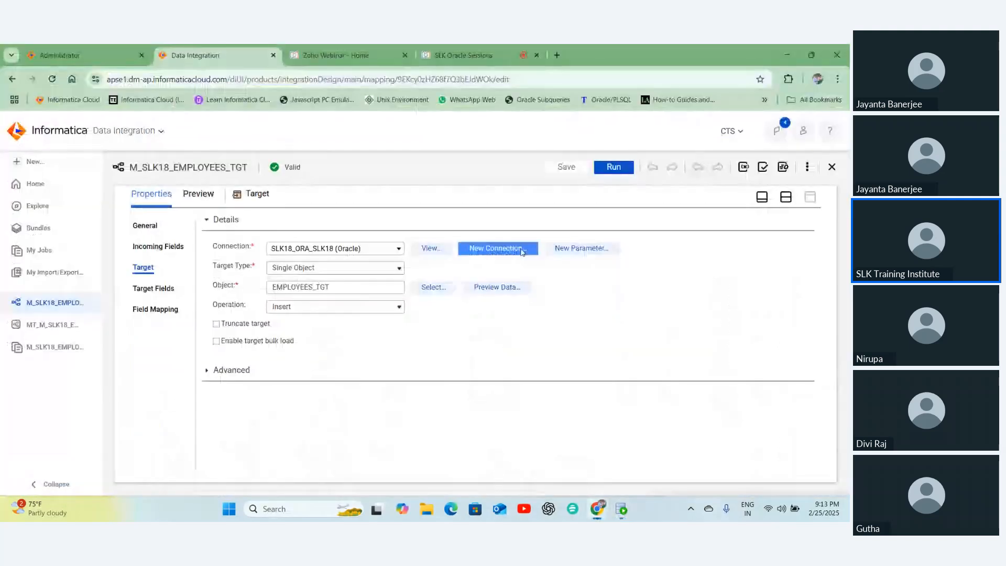
- Run M_SLK18_EMPLOYEES_TGT again with Truncate target off and view the three jobs in My Jobs
click(613, 169)
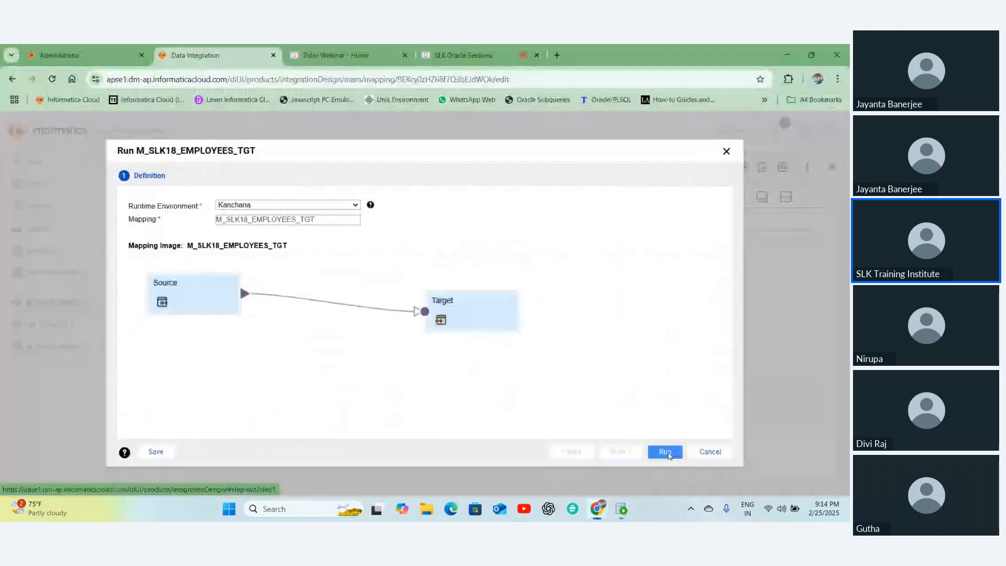
click(666, 452)
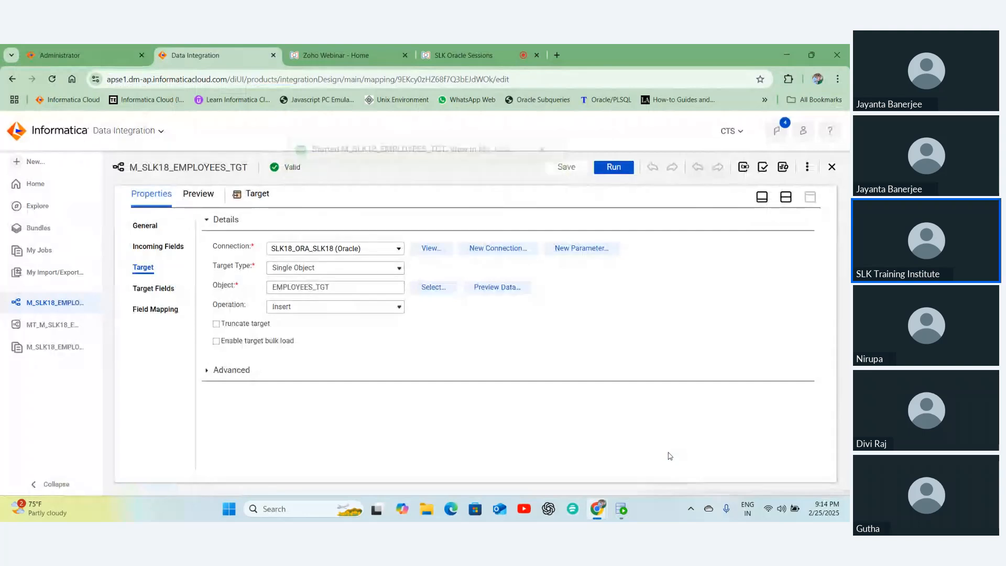
click(20, 250)
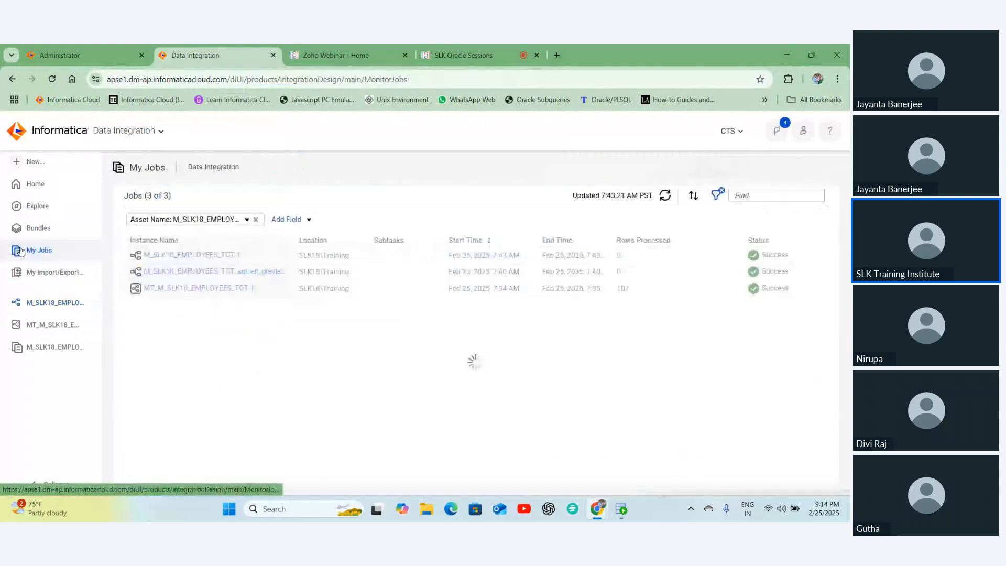
- Refresh My Jobs until M_SLK18_EMPLOYEES_TGT-2 shows Success with 107 rows
click(665, 196)
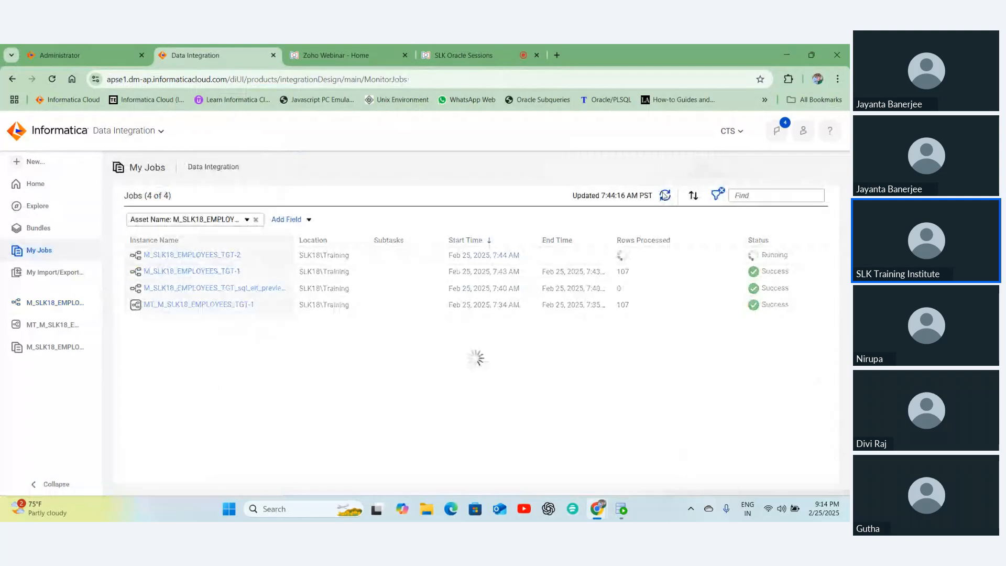
click(665, 197)
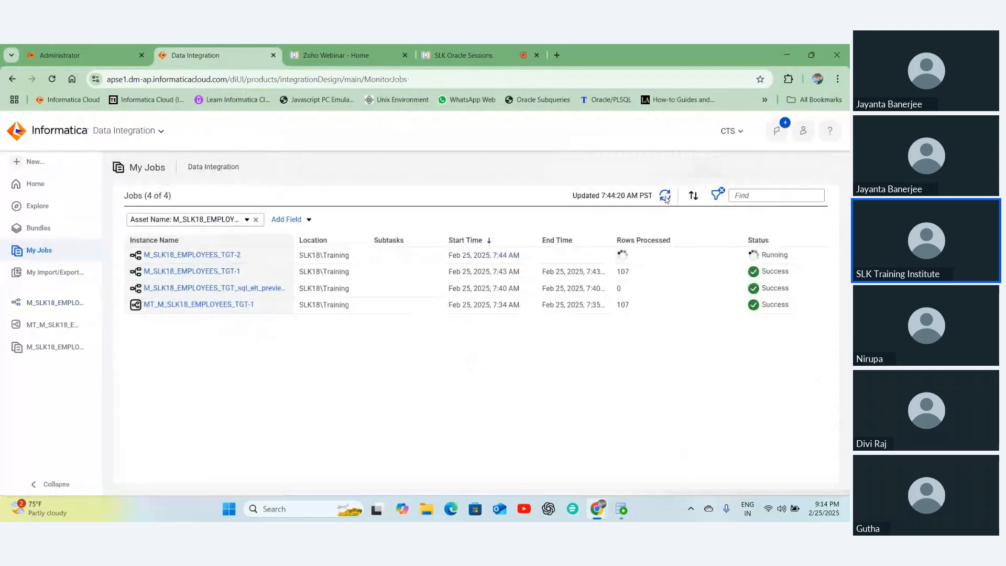
click(665, 197)
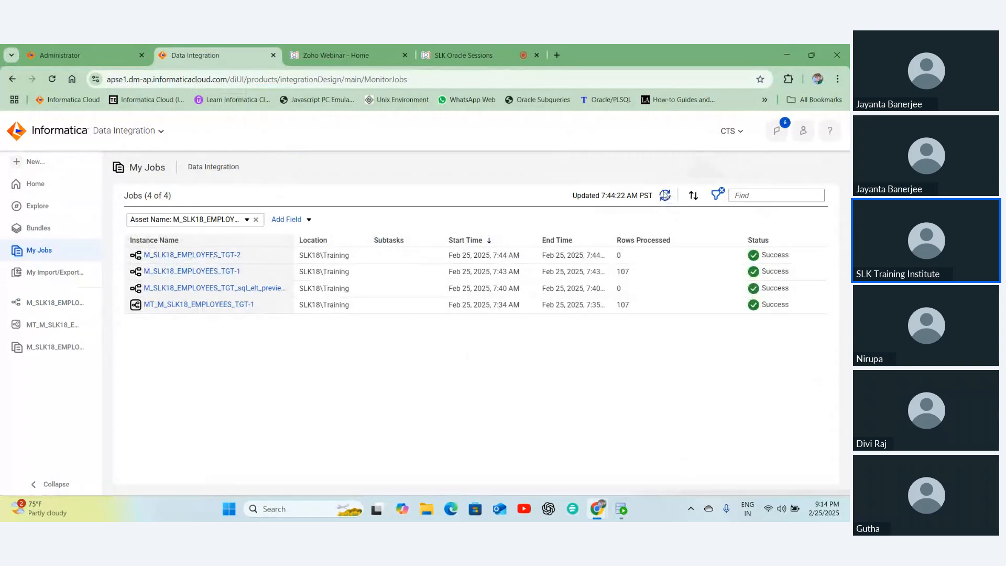
click(665, 195)
- Re-run the employees_tgt query and browse the results, now 214 rows with every employee loaded twice
click(601, 505)
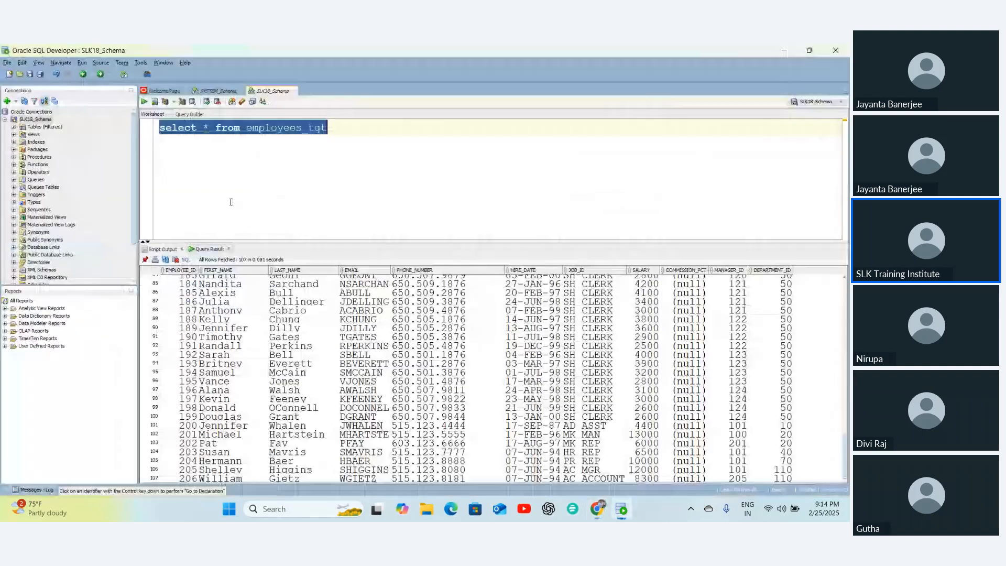
click(339, 227)
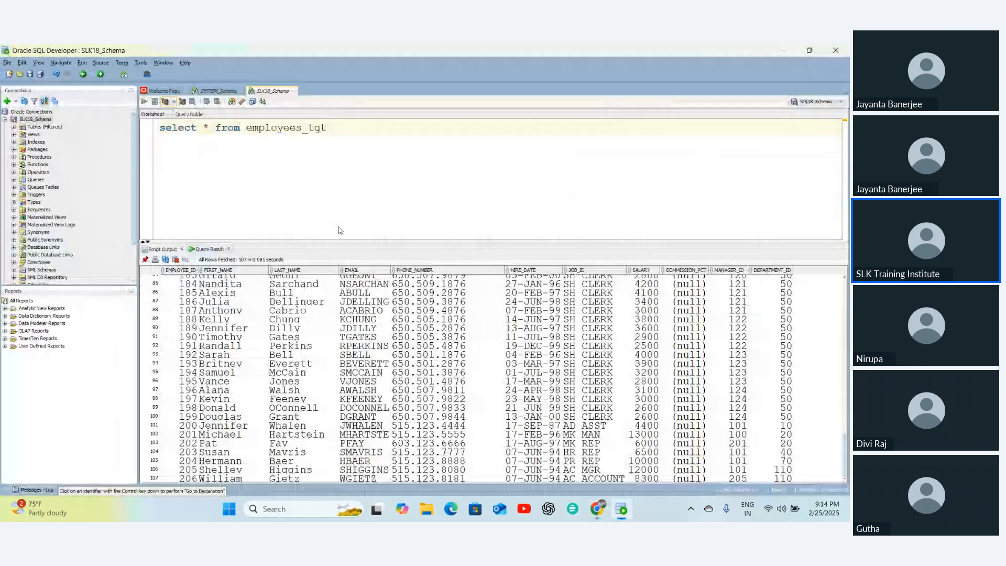
key(ctrl+Return)
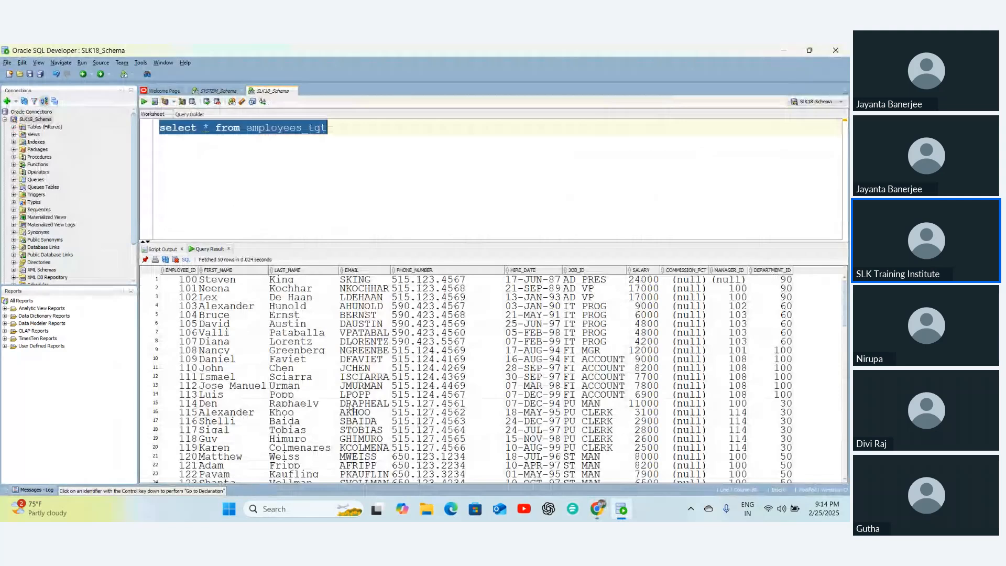
scroll(332, 397, down, 20)
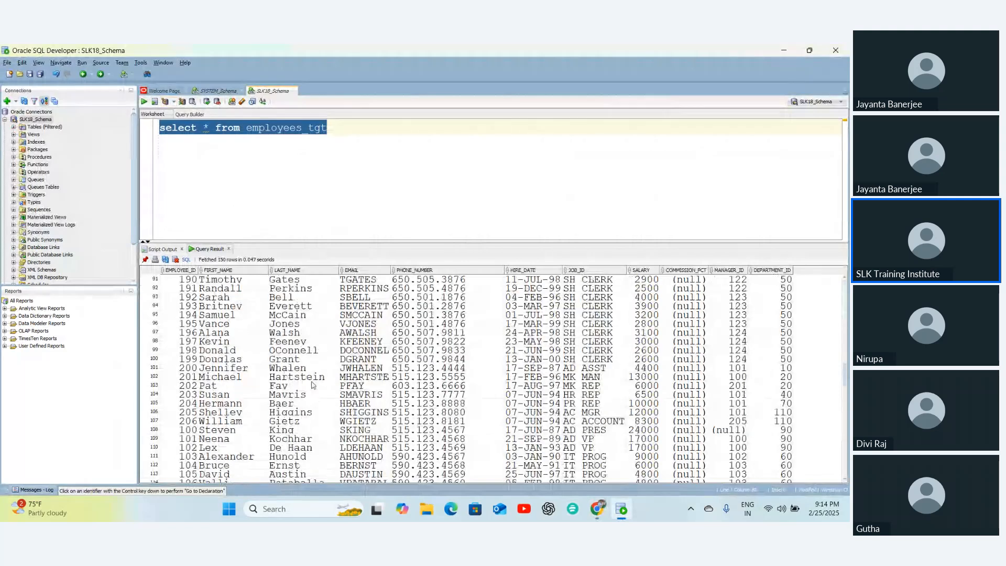
scroll(313, 387, down, 20)
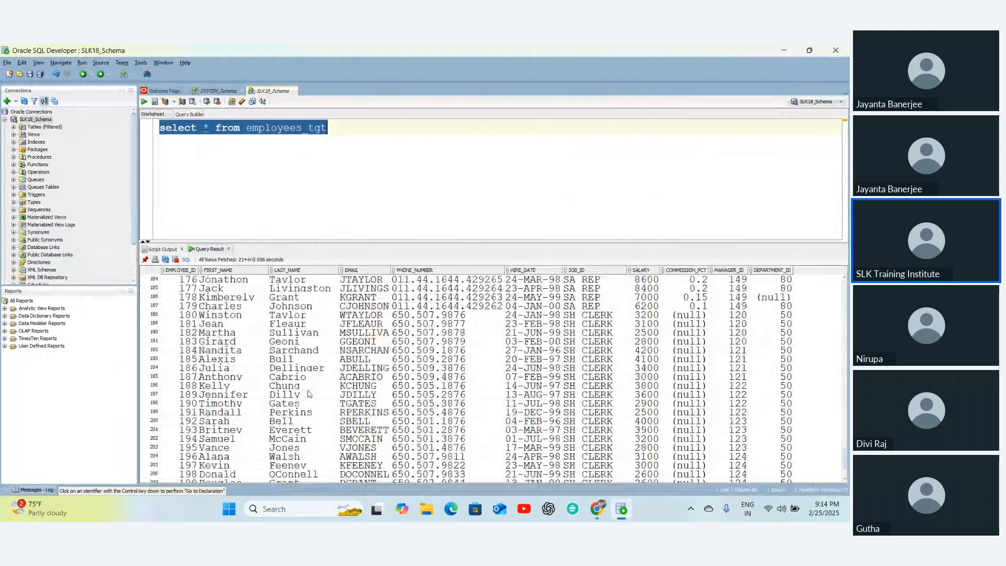
scroll(309, 394, down, 3)
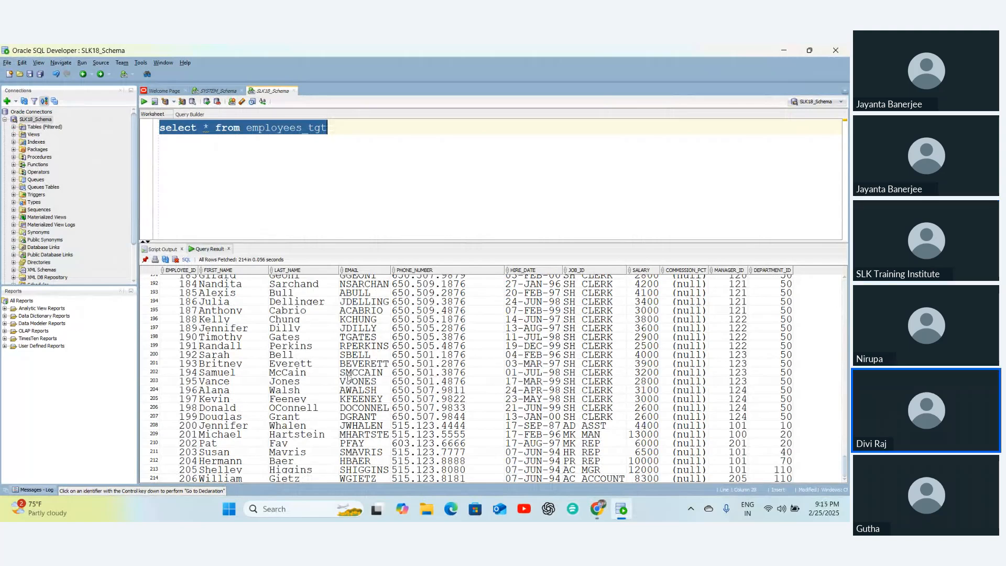
scroll(349, 377, up, 2)
scroll(348, 379, up, 6)
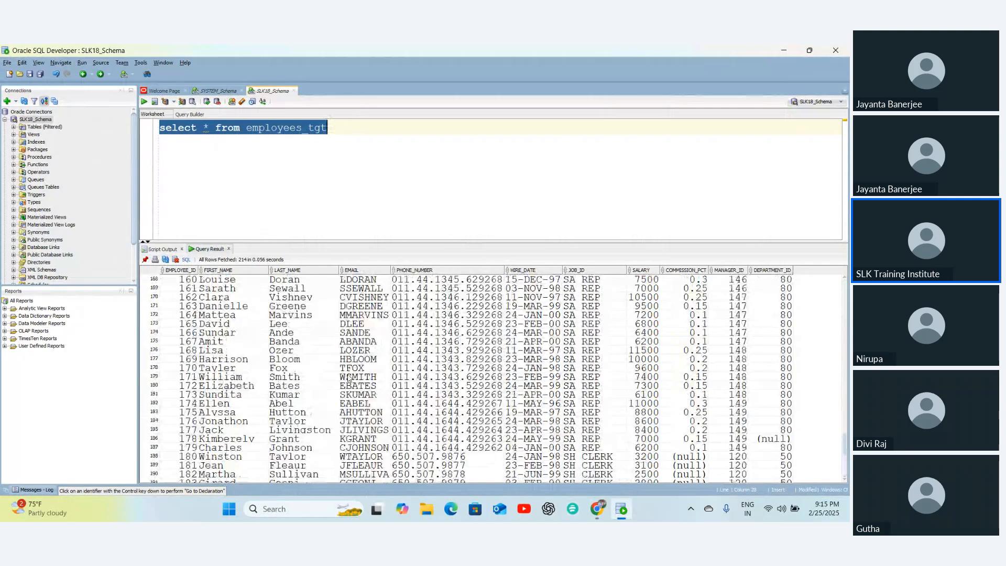
scroll(348, 378, up, 14)
scroll(348, 378, up, 12)
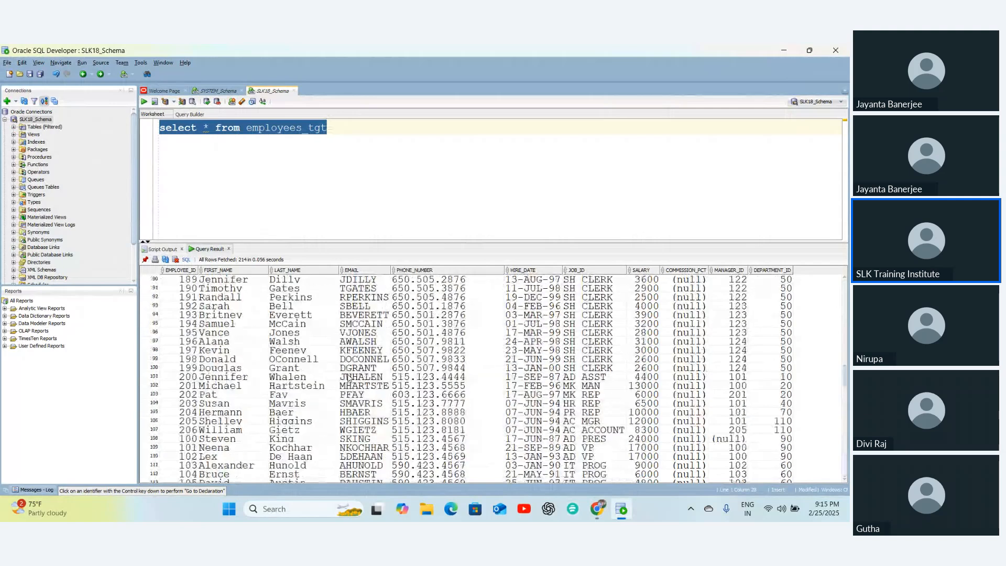
scroll(349, 378, up, 15)
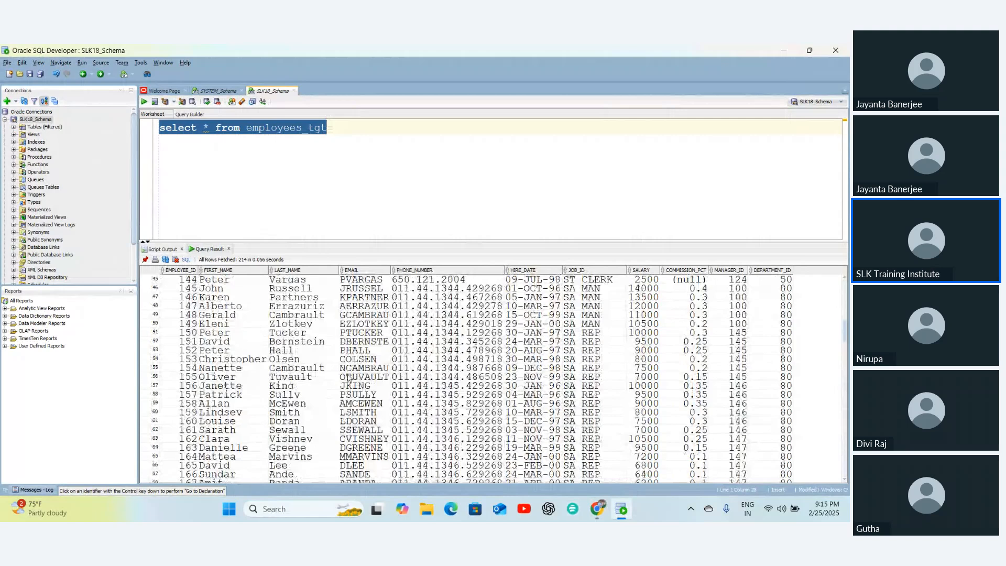
scroll(348, 378, up, 5)
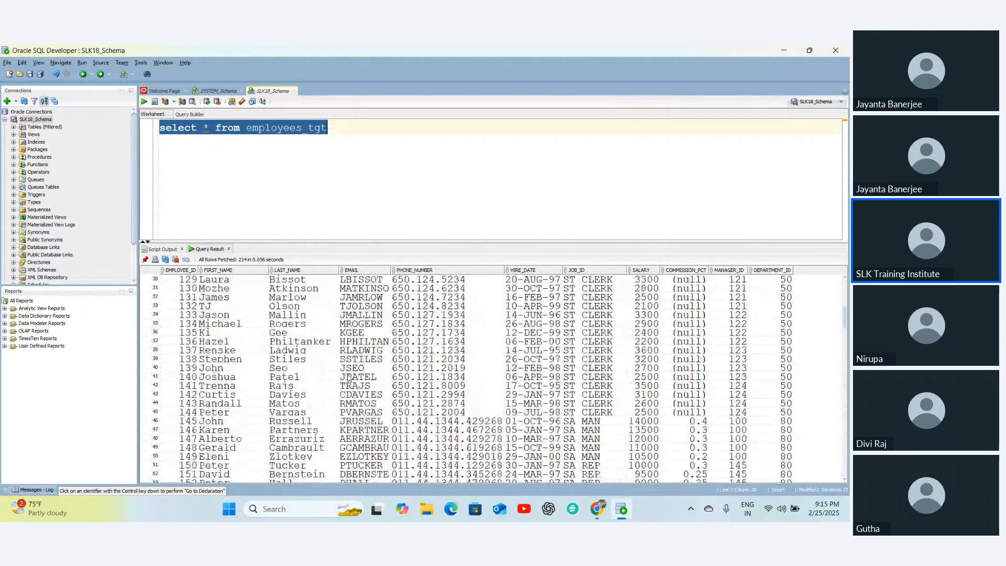
scroll(348, 378, up, 10)
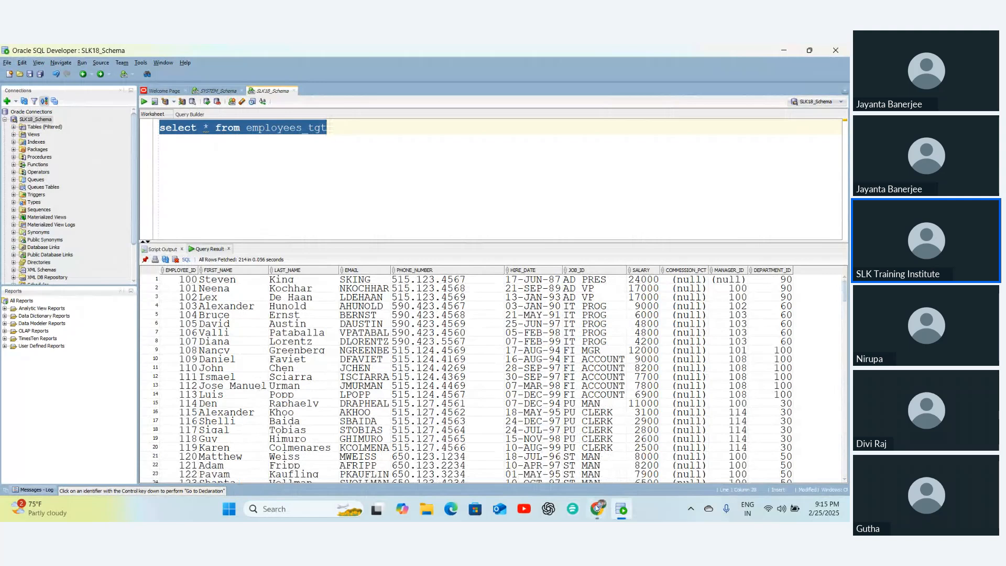
- Back in the browser, load the latest job updates and reopen mapping M_SLK18_EMPLOYEES_TGT
click(597, 508)
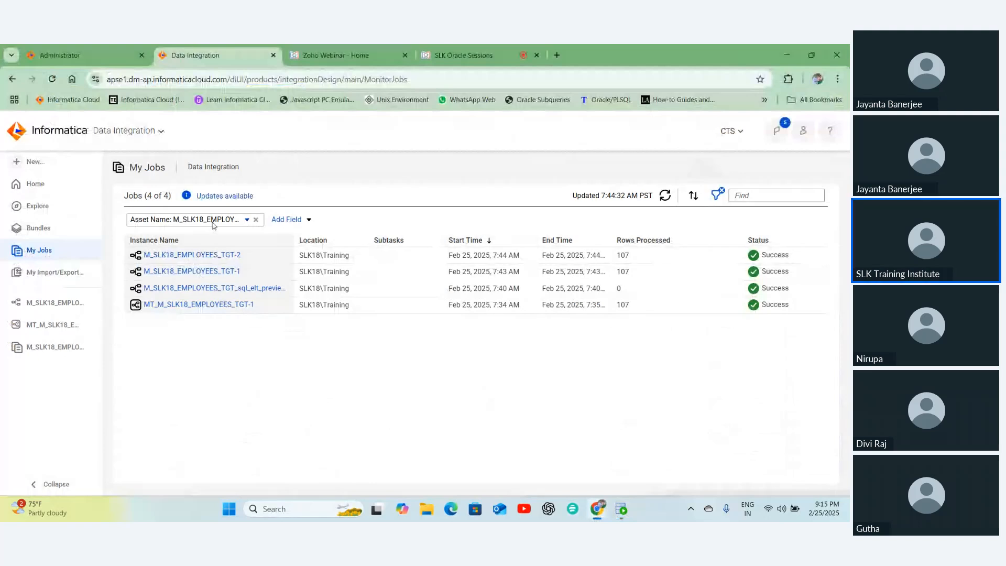
click(217, 197)
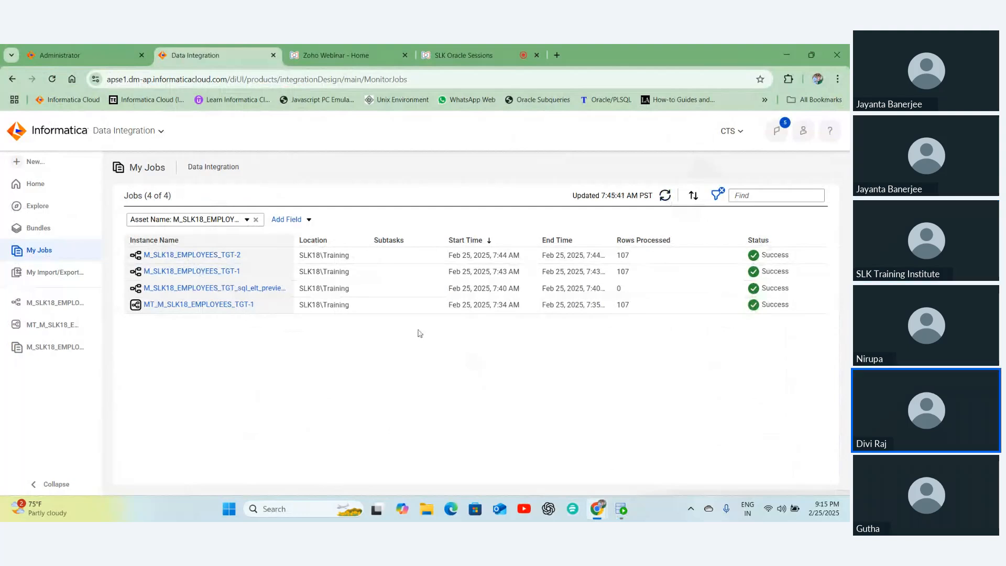
click(42, 305)
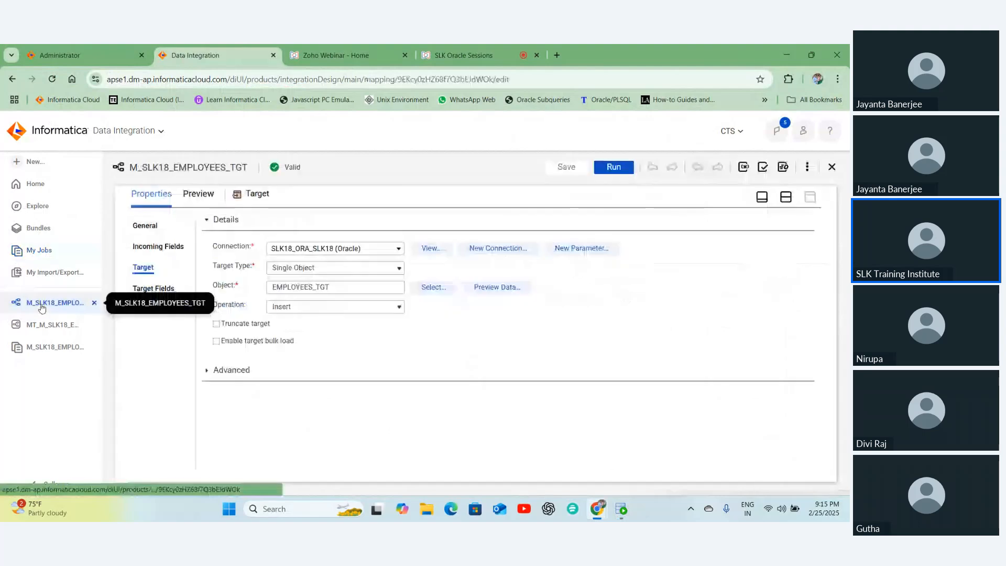
- Show the canvas in split layout, auto-arrange the objects, and move the Target further right
click(786, 197)
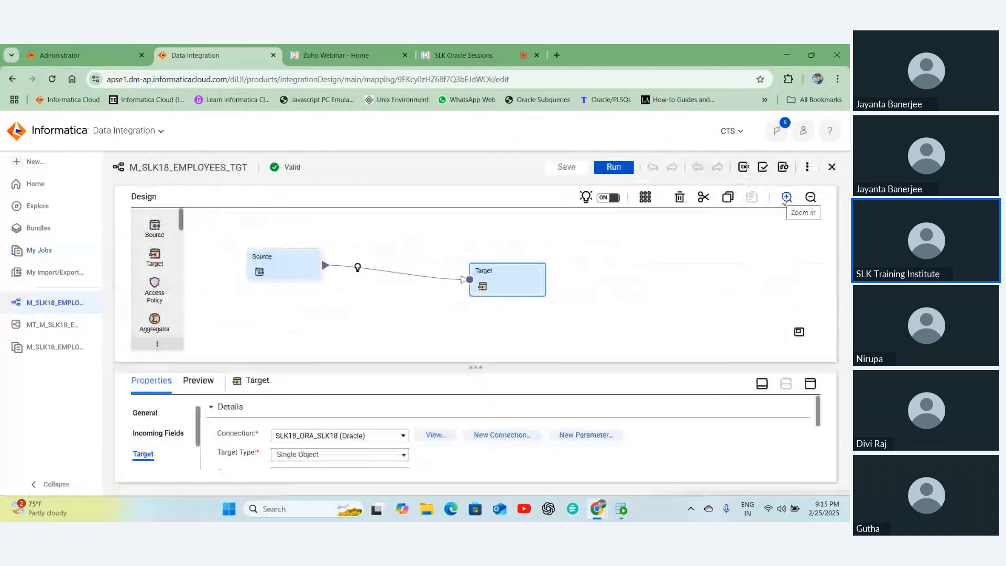
click(645, 199)
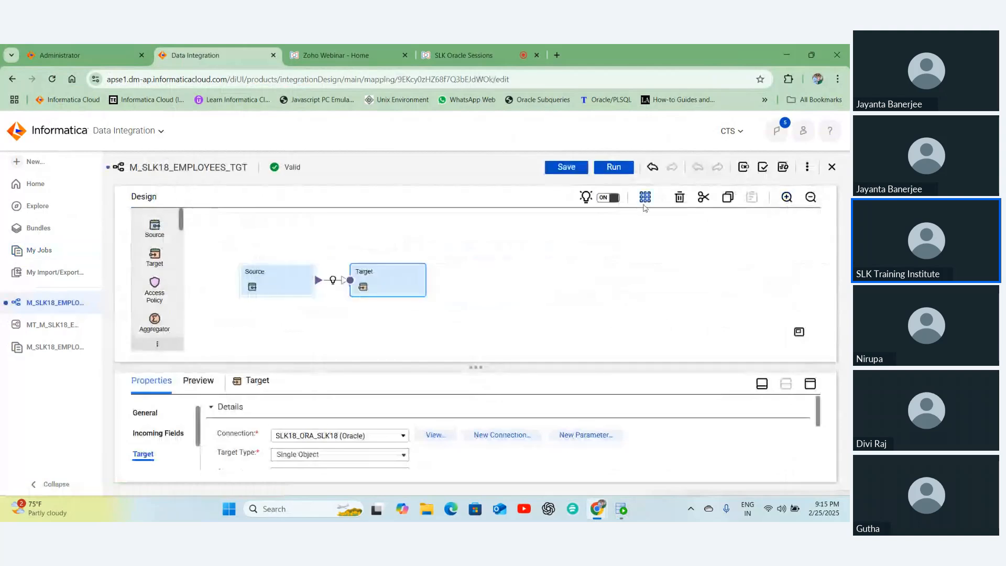
click(273, 281)
click(381, 284)
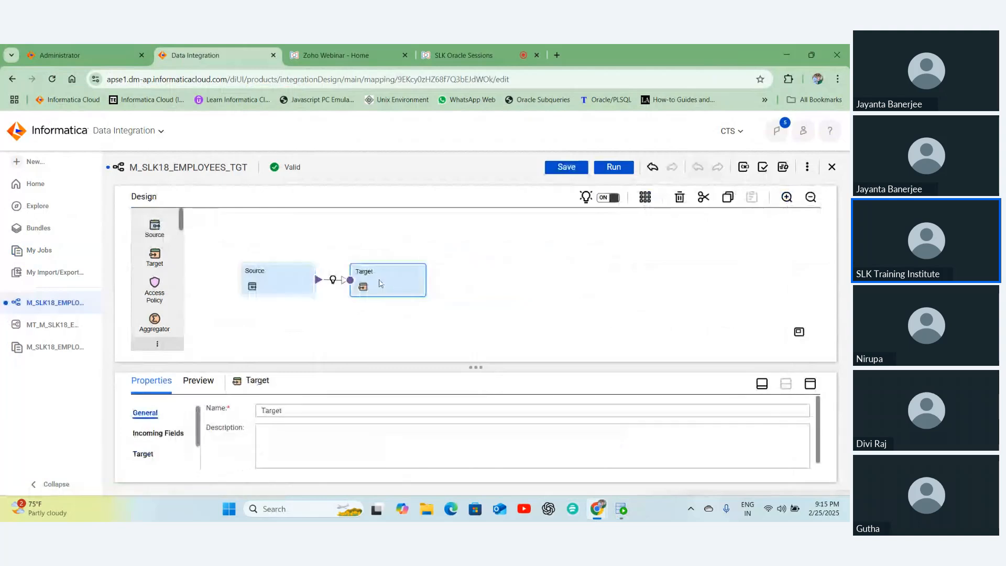
drag(381, 284, 473, 286)
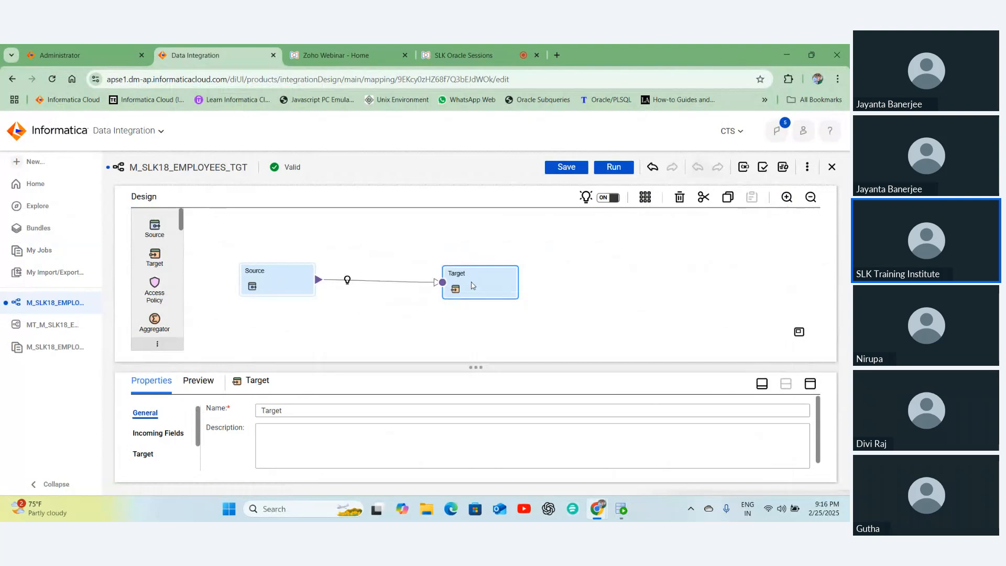
- Nudge the Source up-left and the Target lower, then save the mapping
click(269, 281)
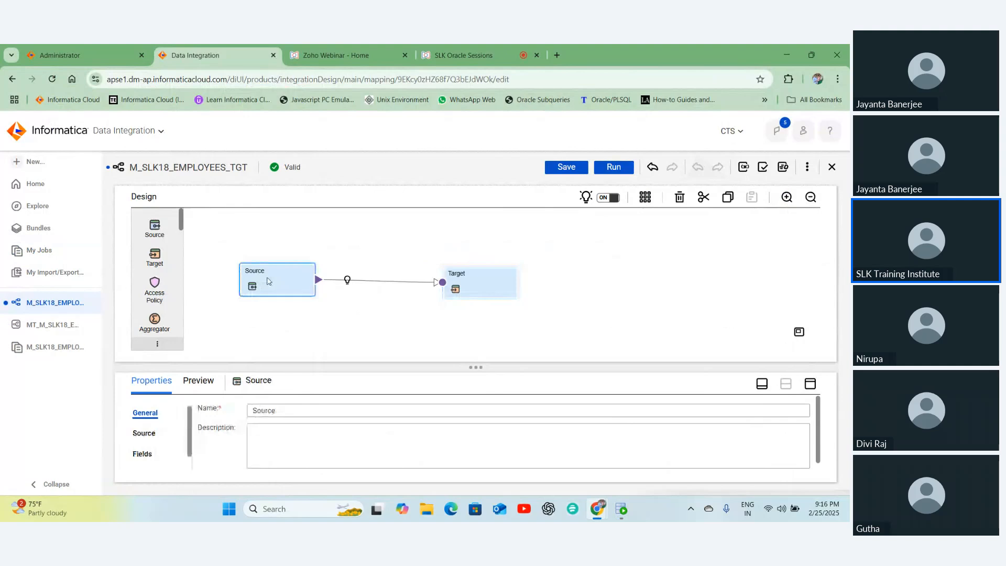
click(473, 282)
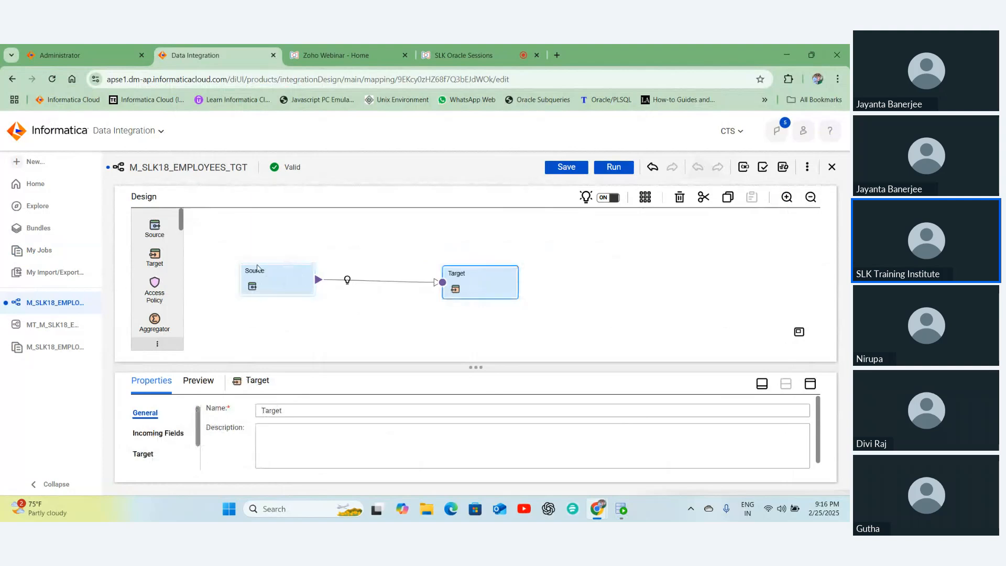
drag(257, 268, 262, 261)
drag(480, 283, 480, 302)
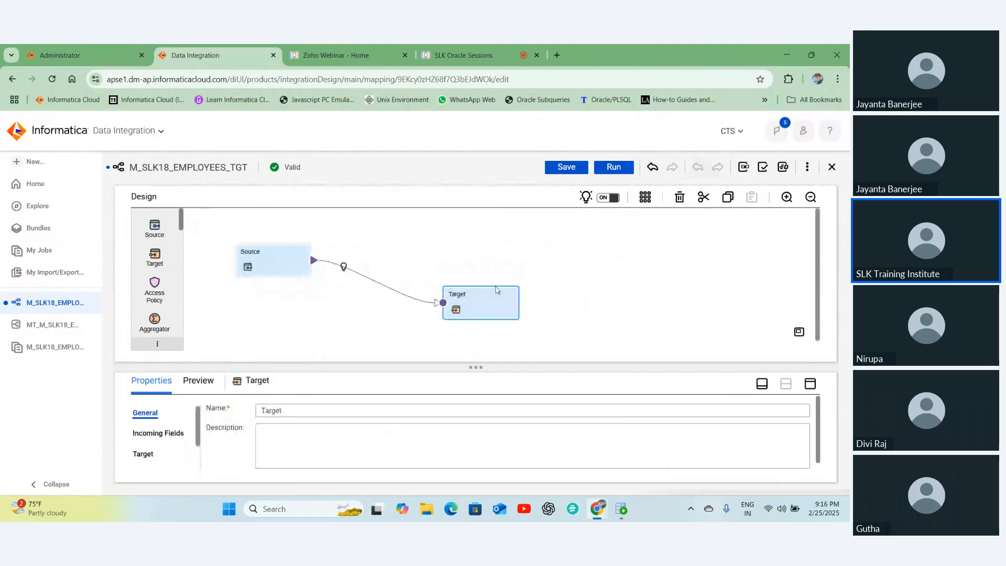
click(567, 167)
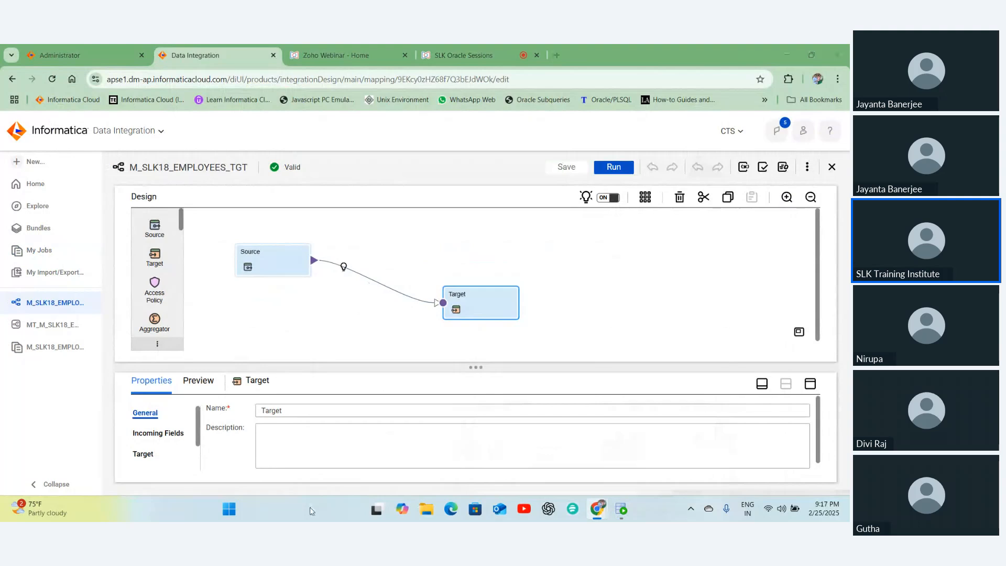
click(310, 510)
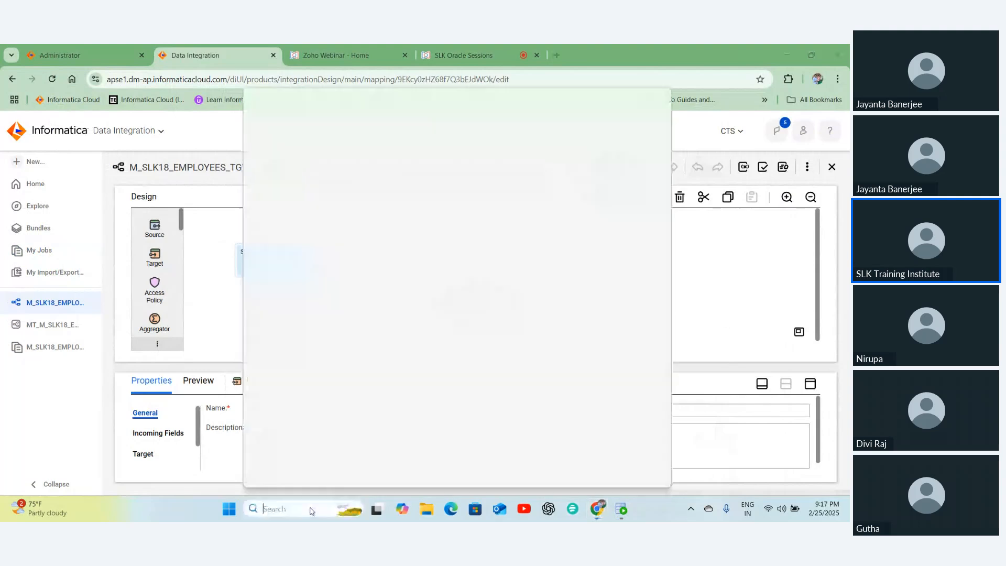
text(n)
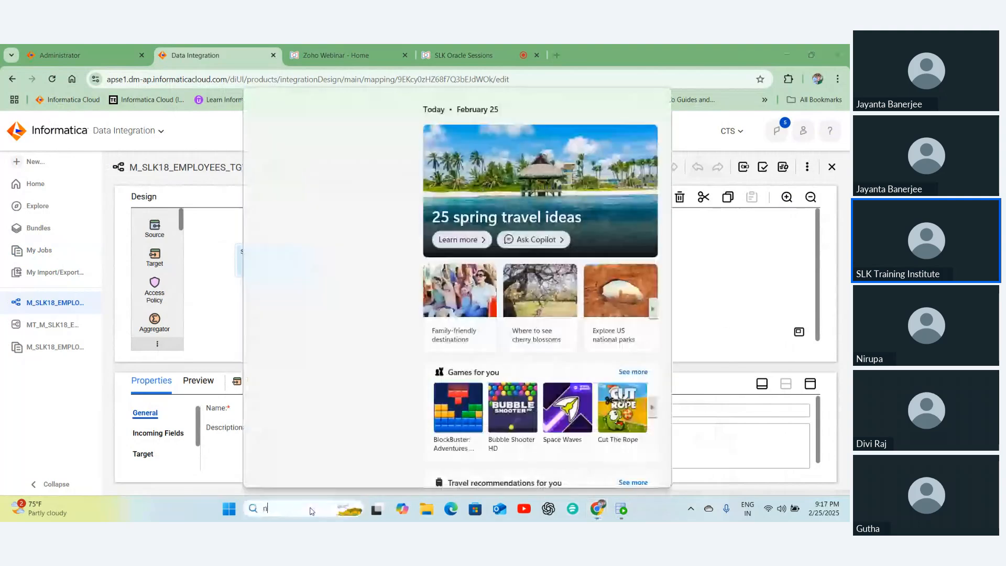
text(ote)
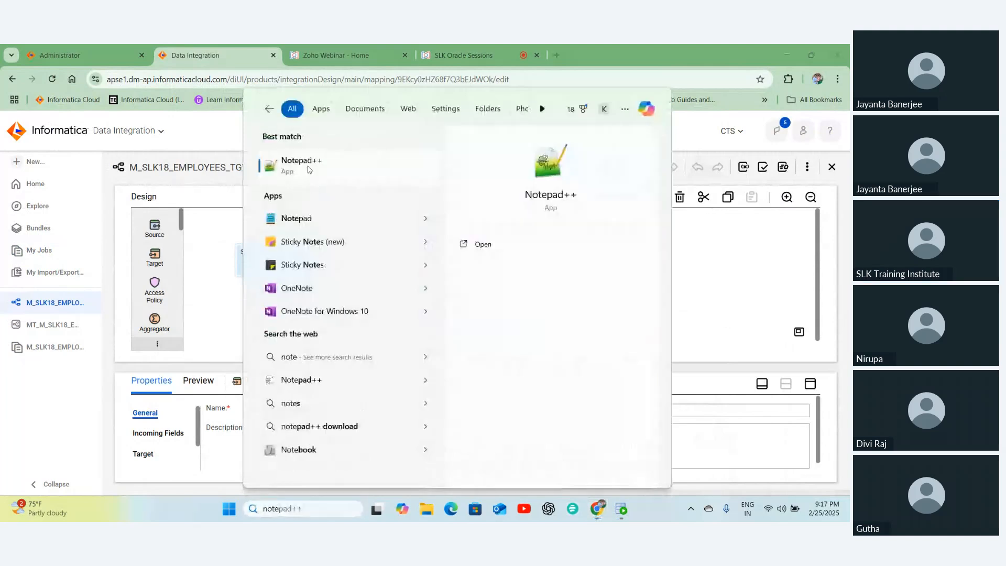
click(301, 165)
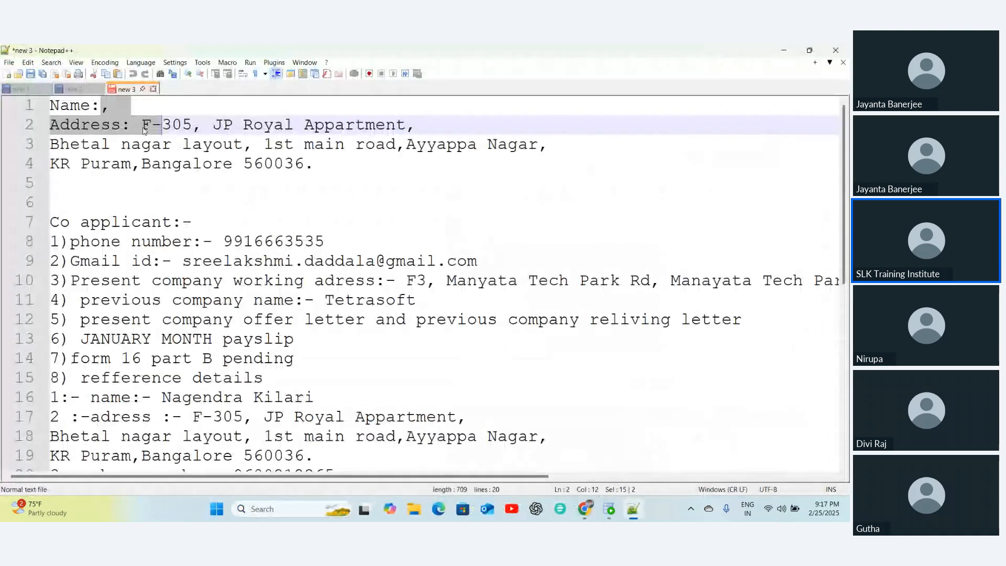
click(62, 90)
click(21, 90)
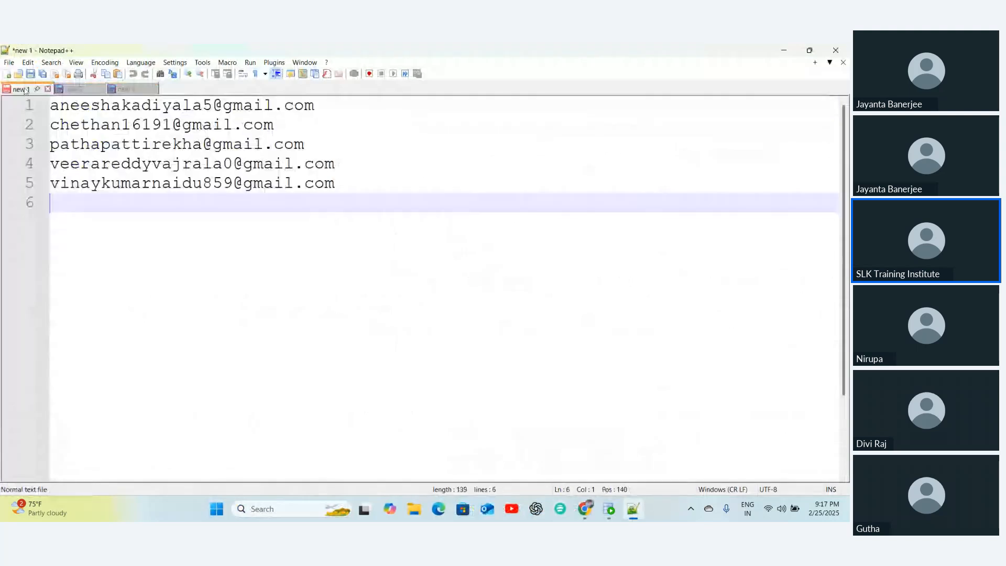
click(125, 89)
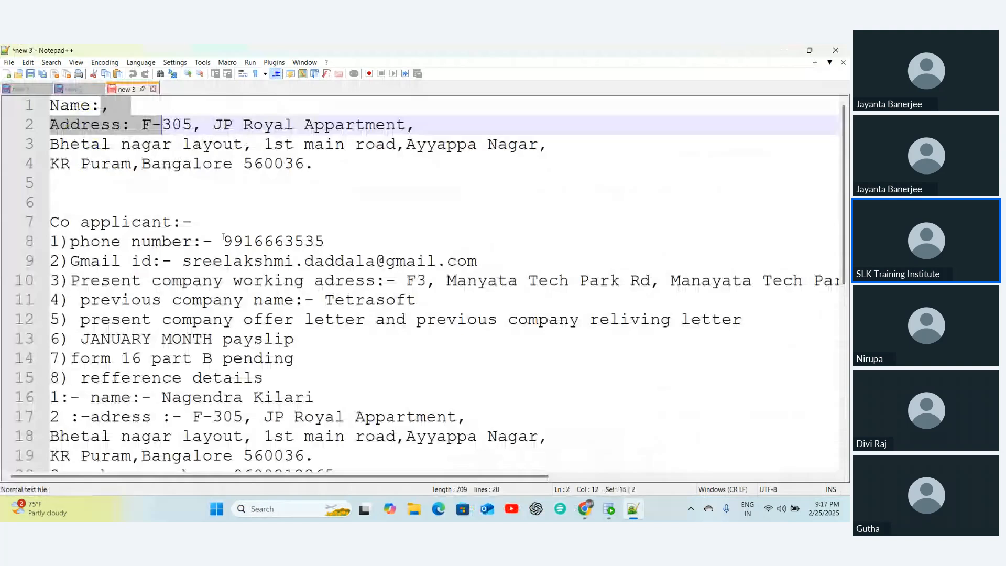
key(alt+Tab)
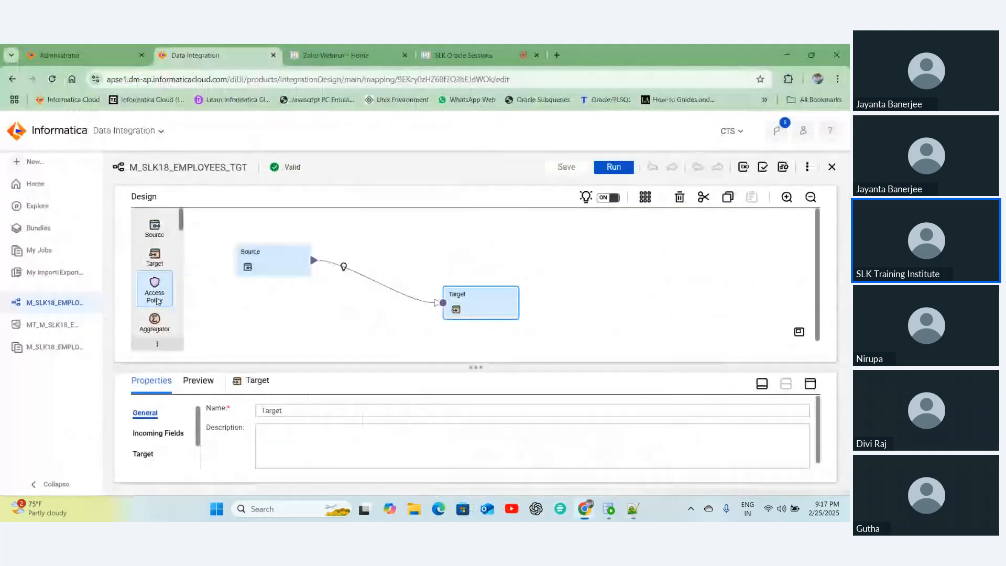
scroll(156, 302, down, 4)
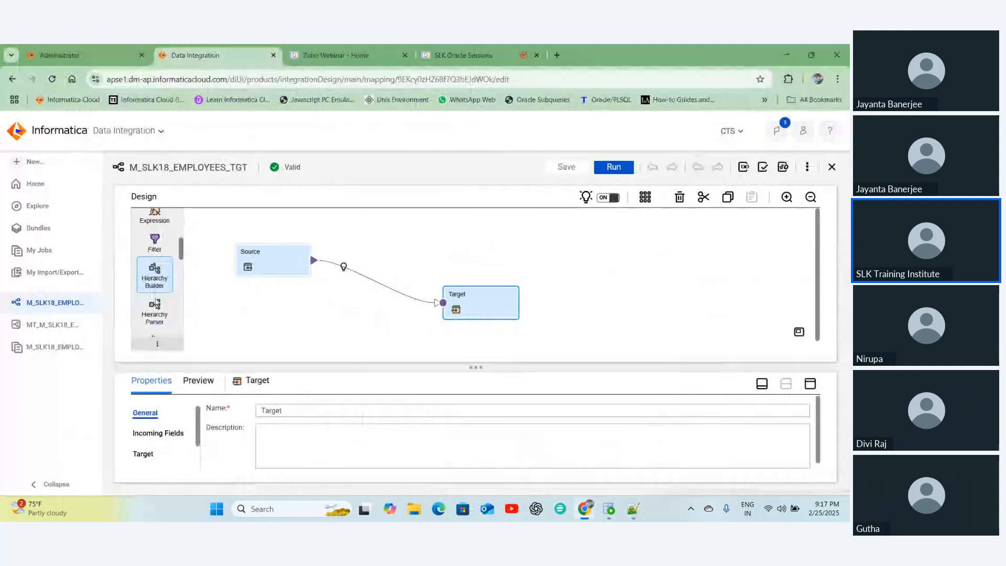
scroll(156, 302, down, 3)
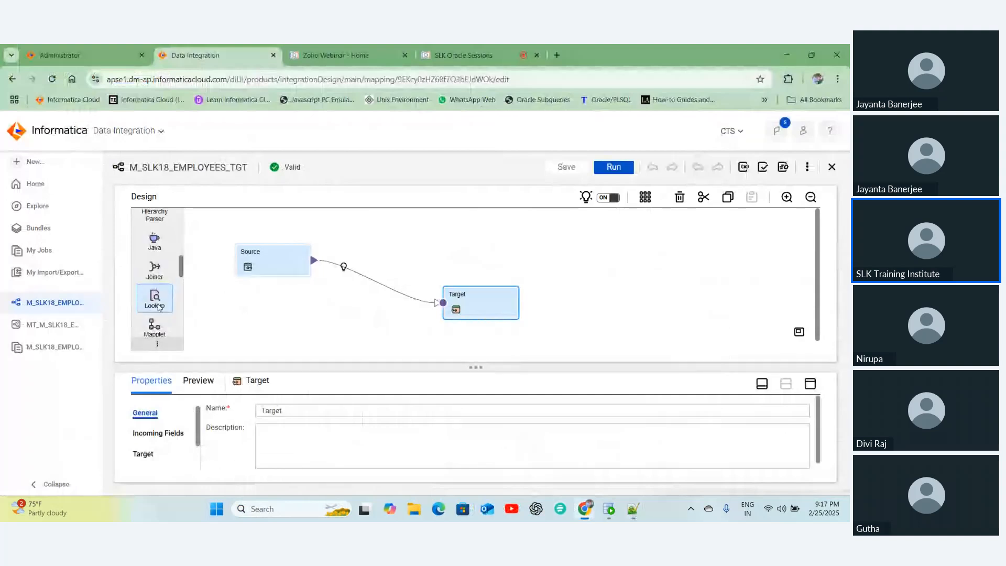
scroll(158, 307, down, 3)
scroll(154, 315, down, 1)
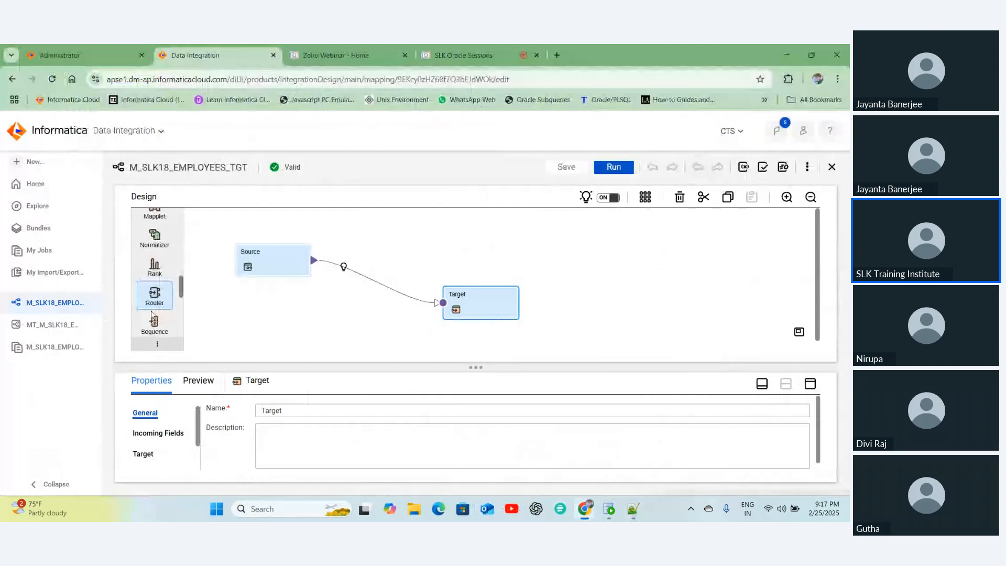
scroll(153, 304, down, 3)
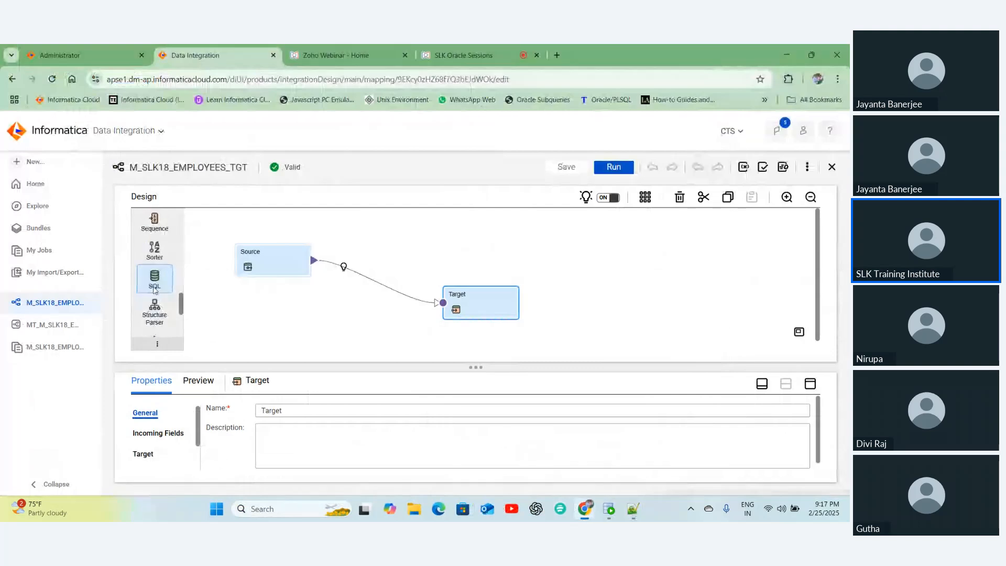
scroll(155, 290, down, 2)
scroll(155, 254, down, 2)
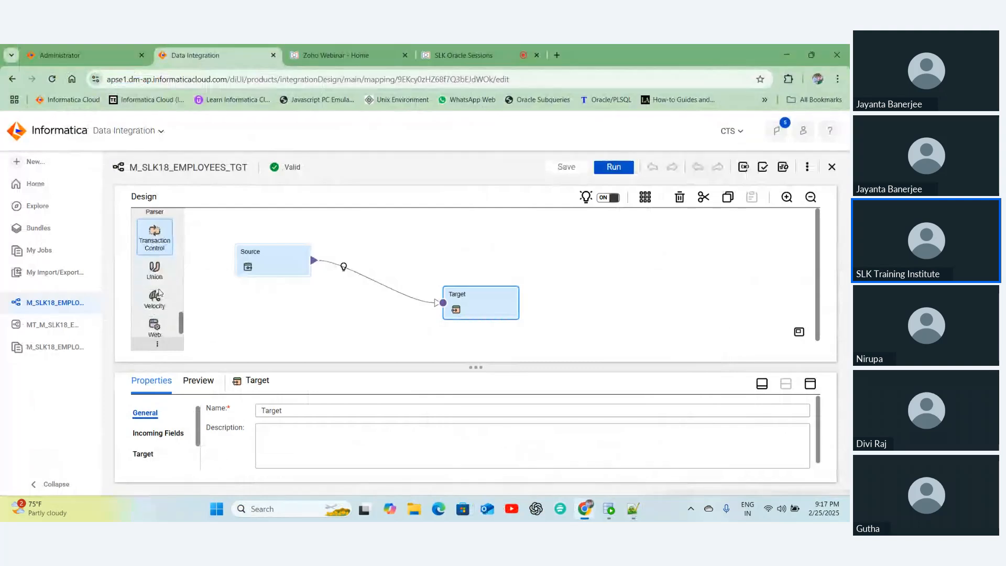
scroll(160, 293, down, 1)
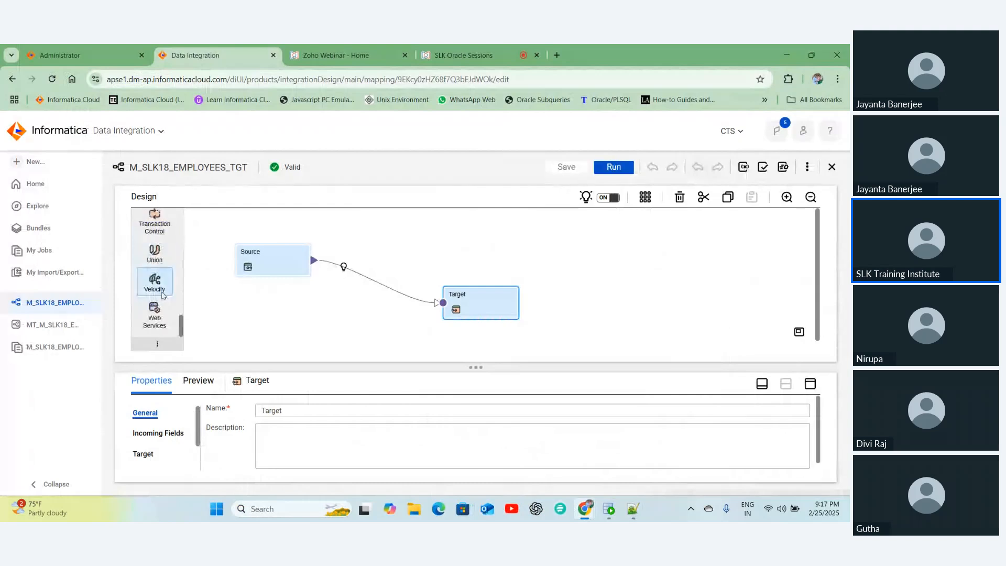
scroll(160, 288, up, 5)
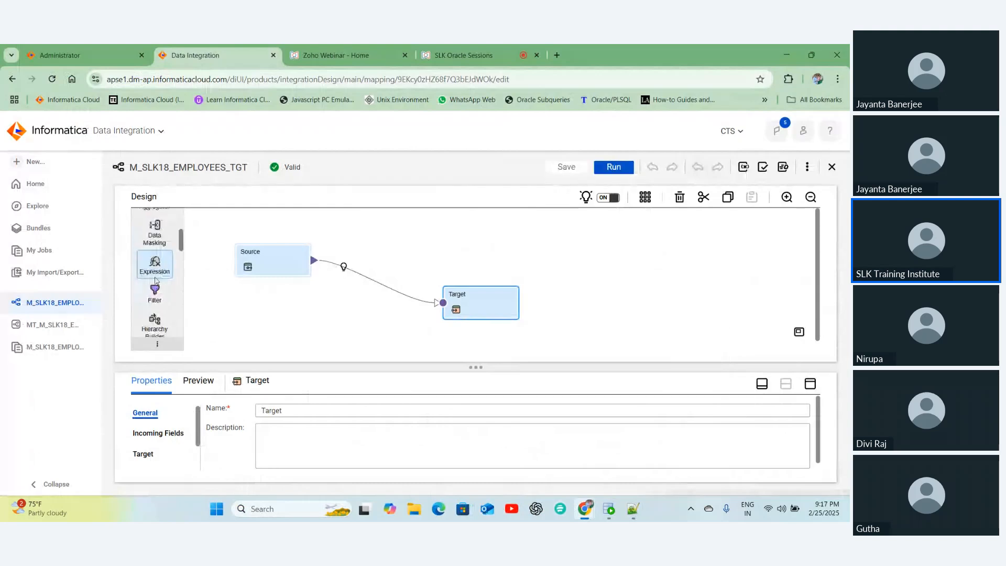
scroll(155, 281, up, 3)
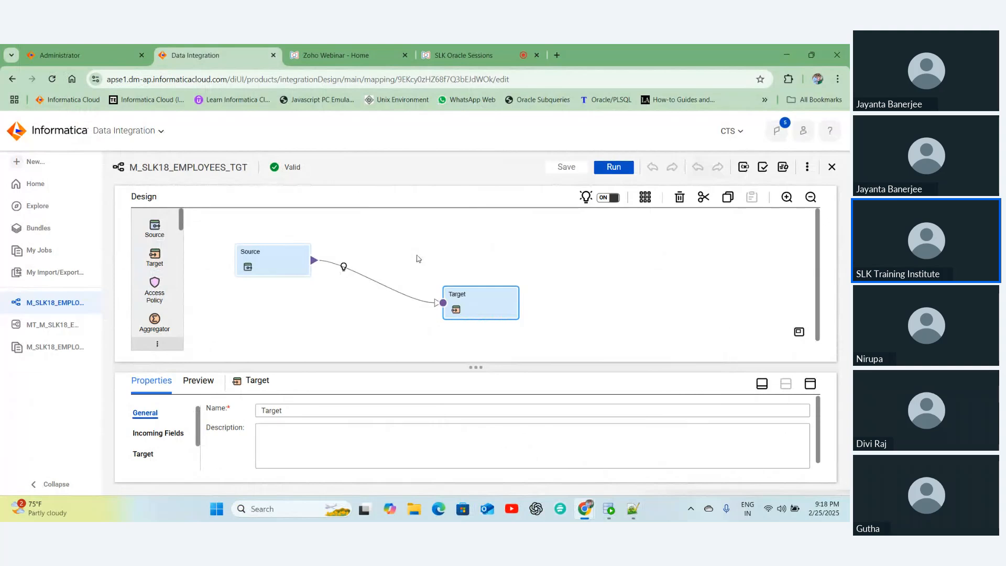
- Select the Source and its link to Target, then open the SLK Oracle Sessions attendee list
click(258, 265)
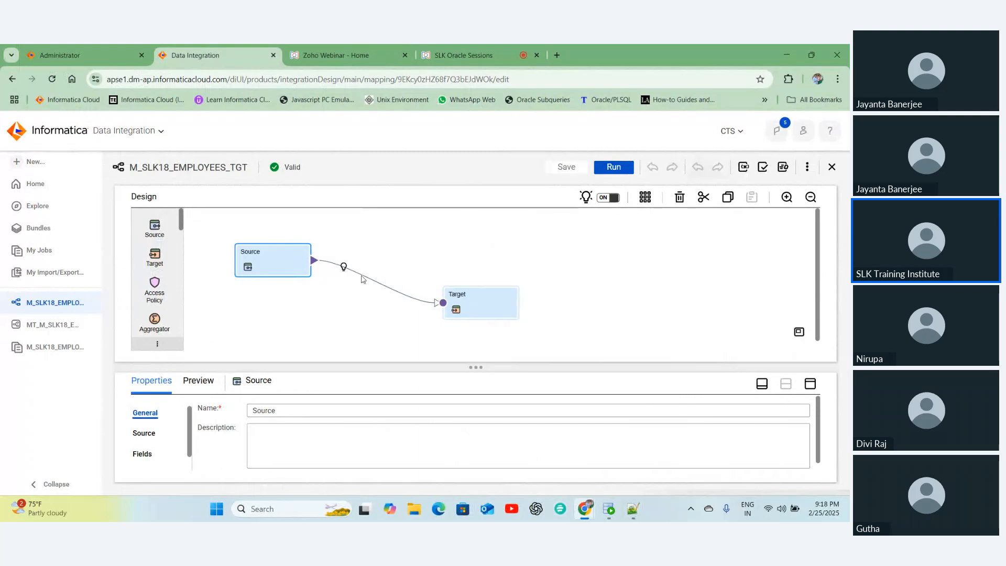
click(382, 282)
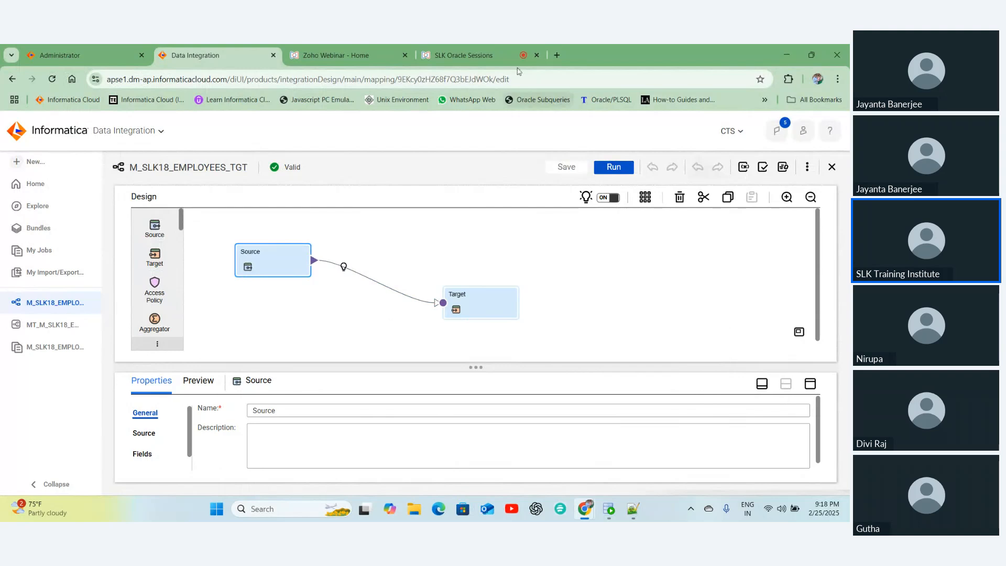
click(456, 49)
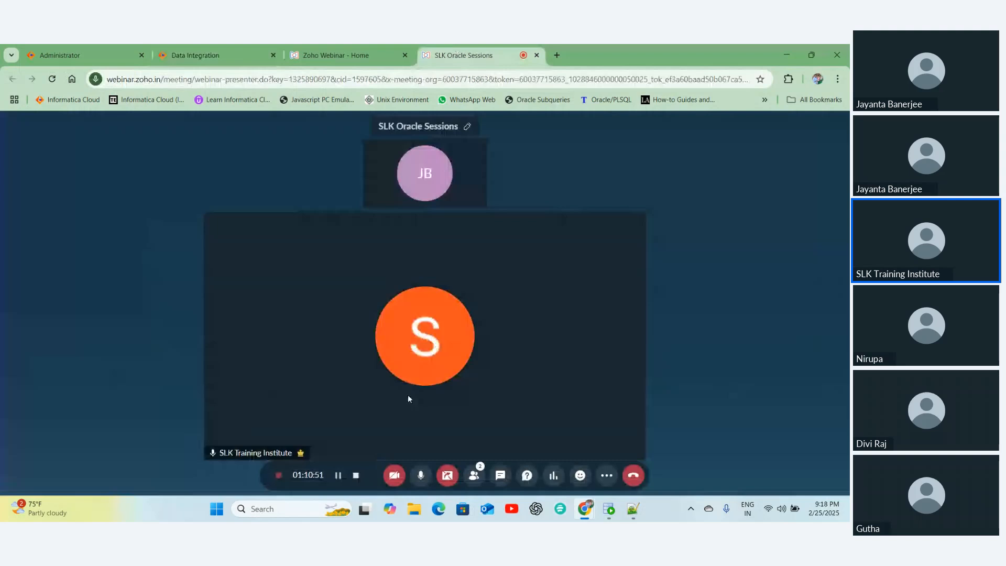
click(482, 480)
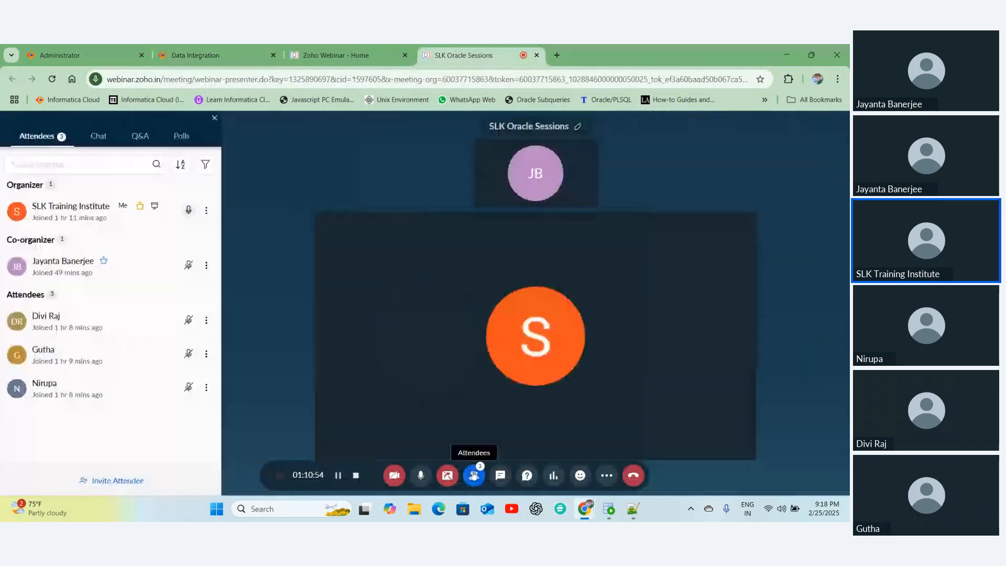